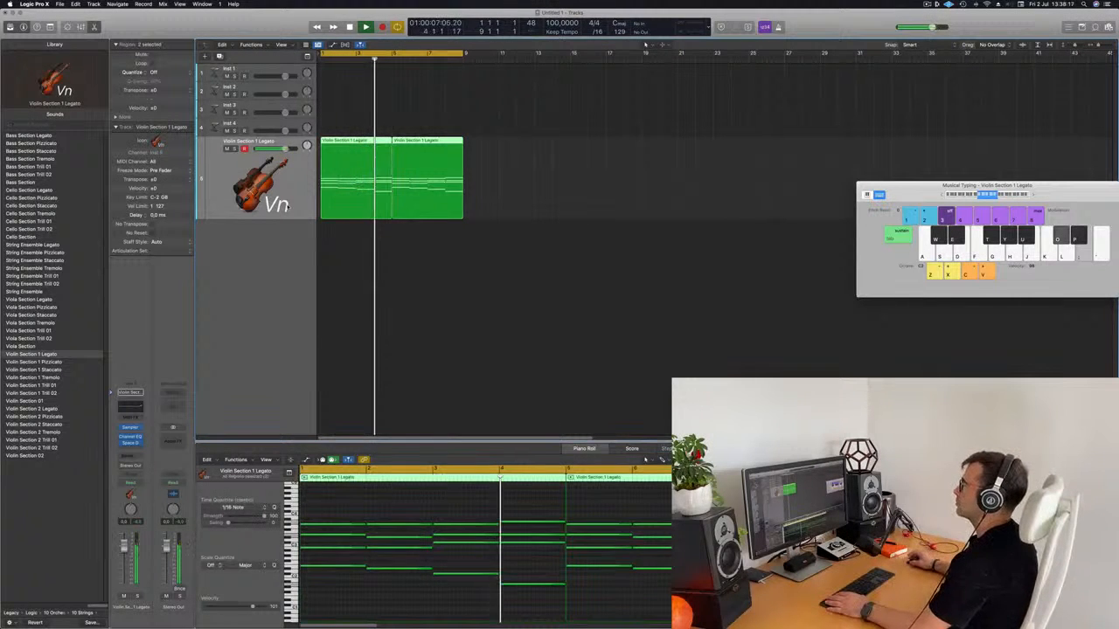
# Step: Stop playback and add a send to Bus 1 on the Violin Section 1 Legato track
pyautogui.press('space')
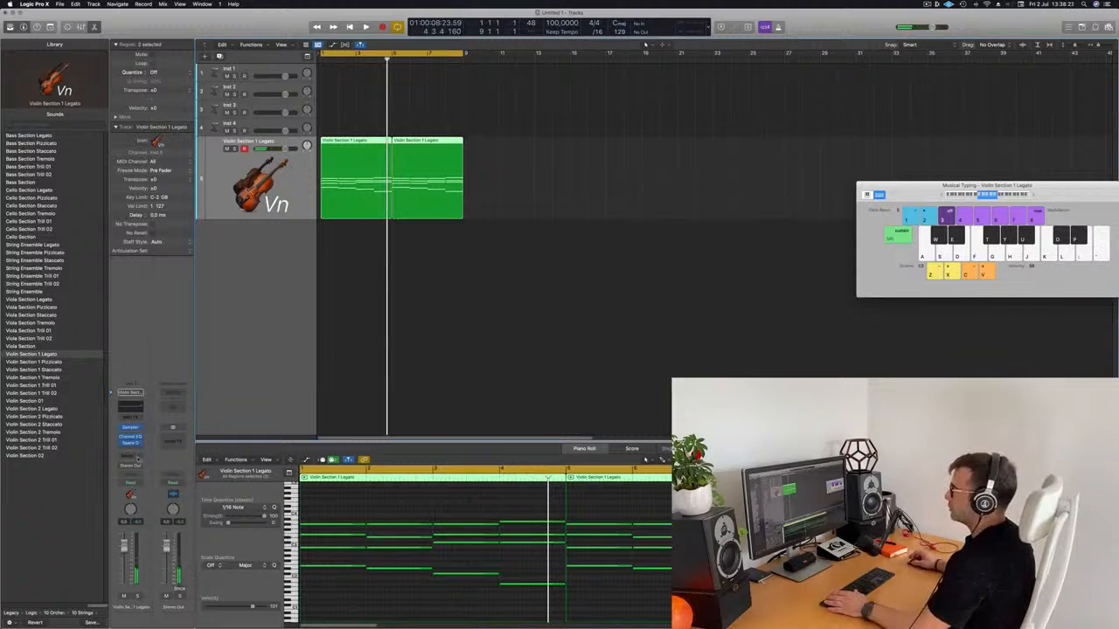
pyautogui.click(127, 456)
pyautogui.moveTo(129, 468)
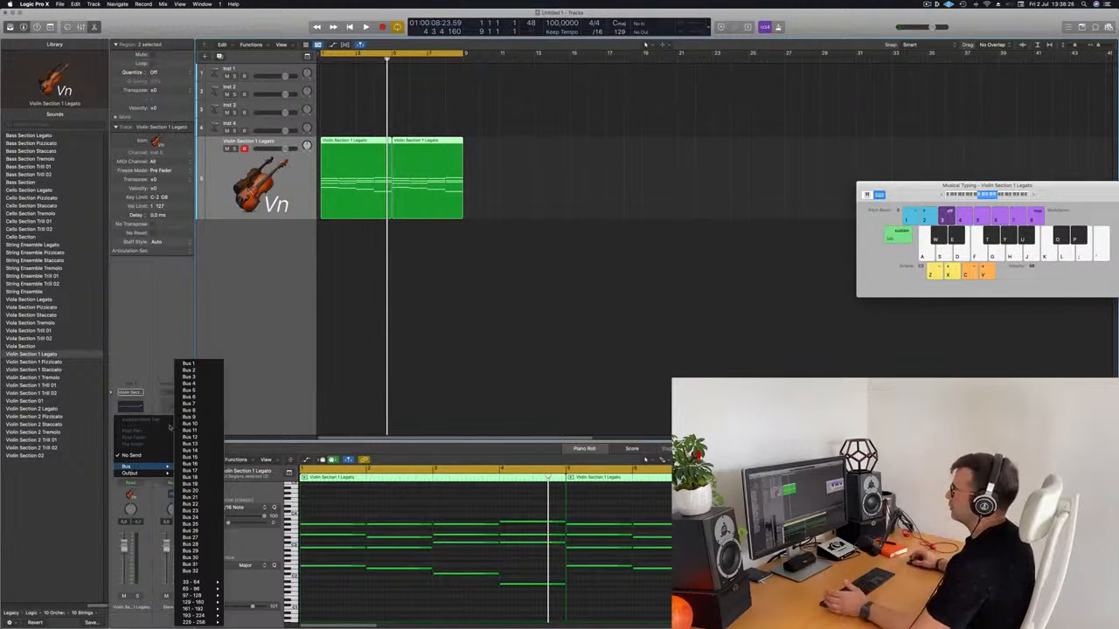
pyautogui.click(187, 365)
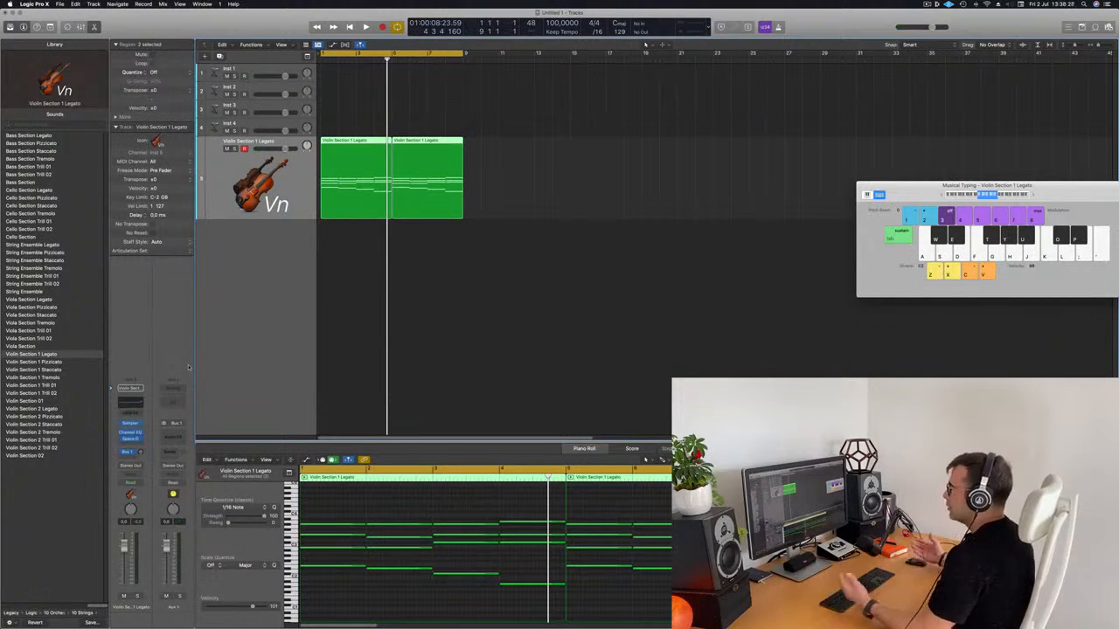
# Step: Insert a stereo SilverVerb on the Bus 1 aux channel and load the grandiose preset
pyautogui.click(174, 434)
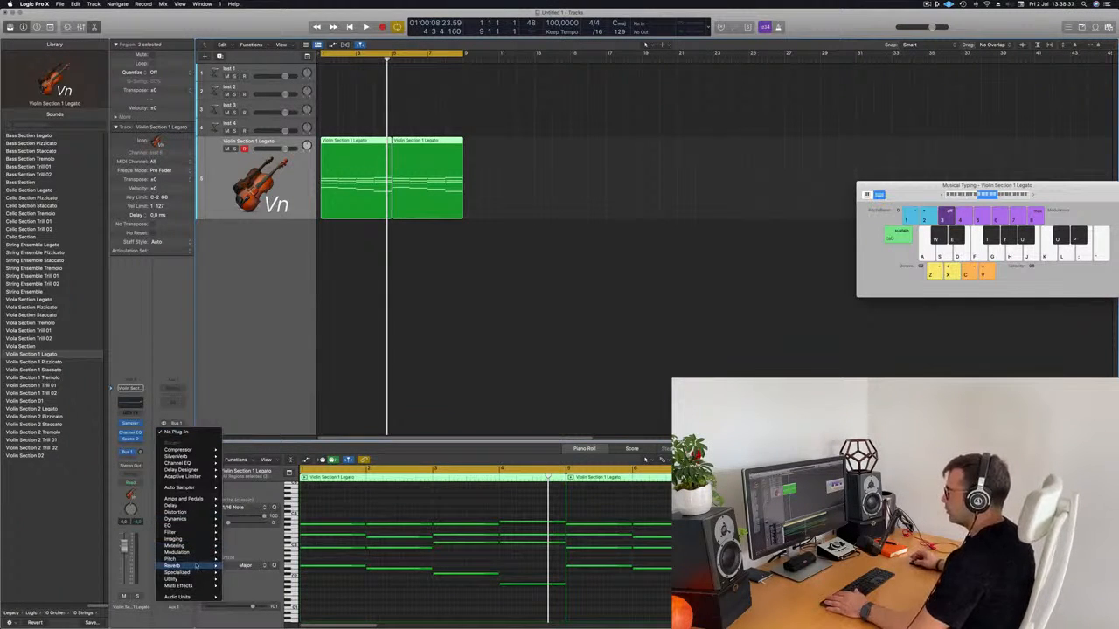
pyautogui.moveTo(201, 566)
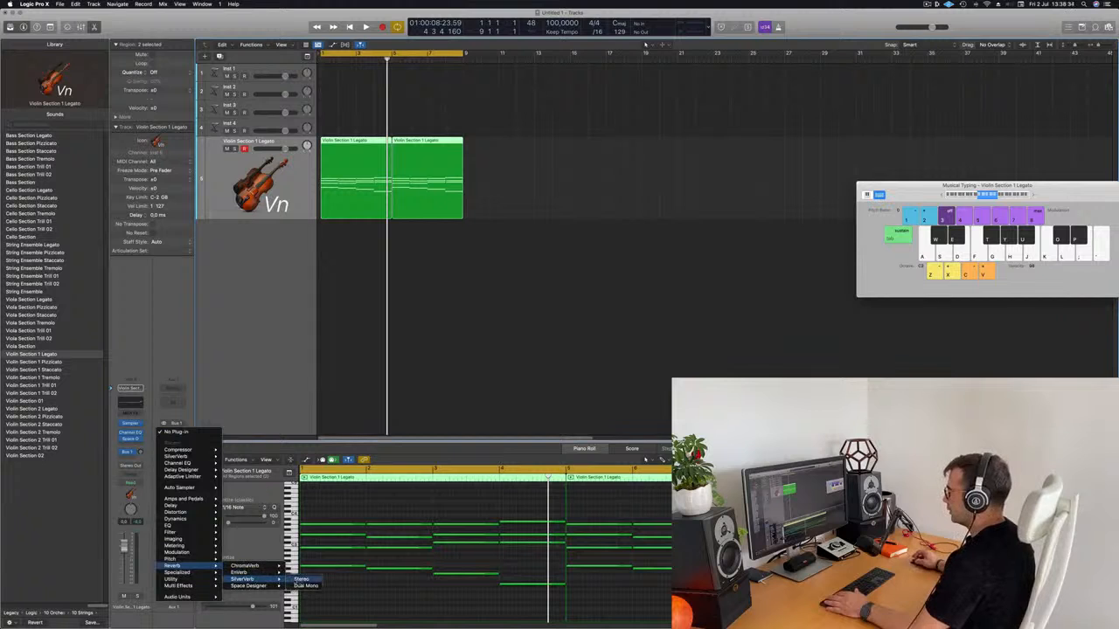
pyautogui.click(300, 580)
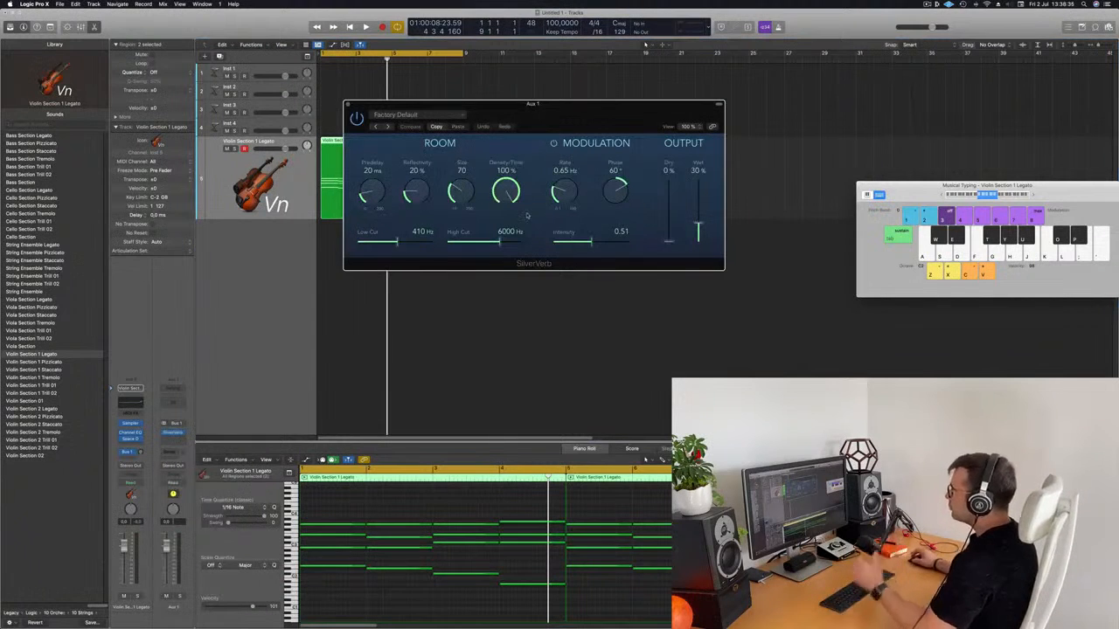
pyautogui.click(454, 116)
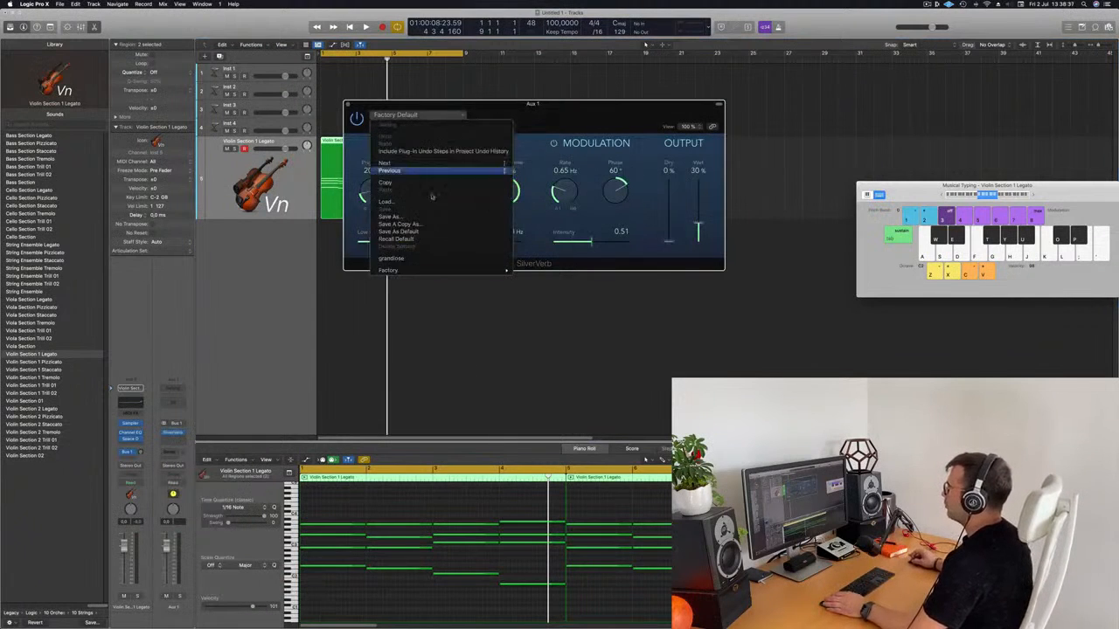
pyautogui.click(391, 258)
pyautogui.moveTo(662, 124); pyautogui.dragTo(744, 99)
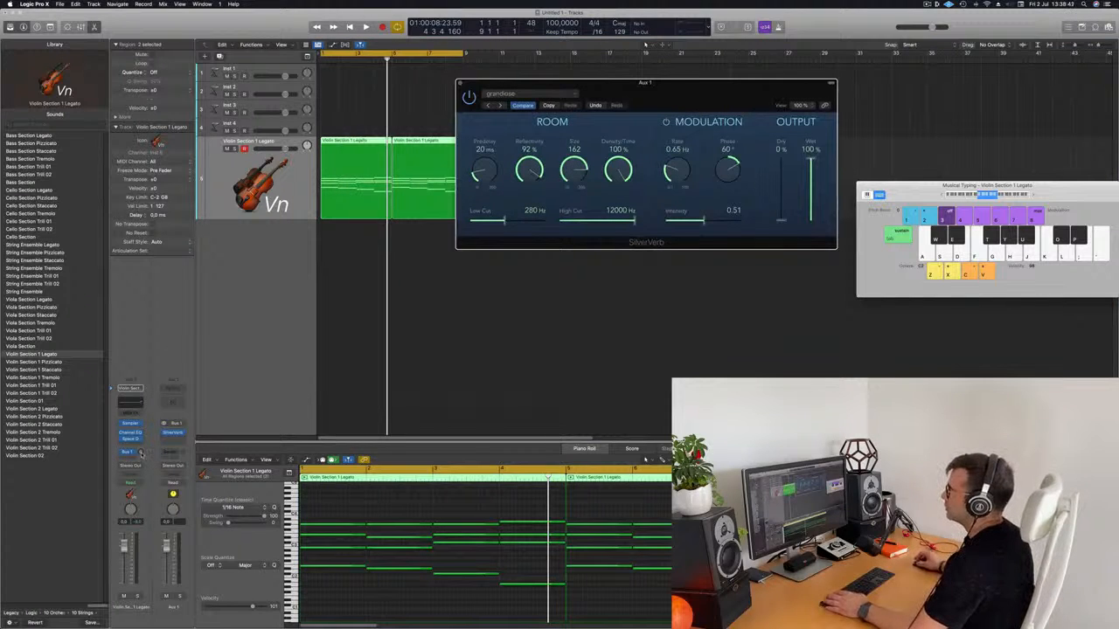
# Step: Play the violin part from the start and raise its Bus 1 send level to bring in the reverb
pyautogui.press('Return')
pyautogui.press('space')
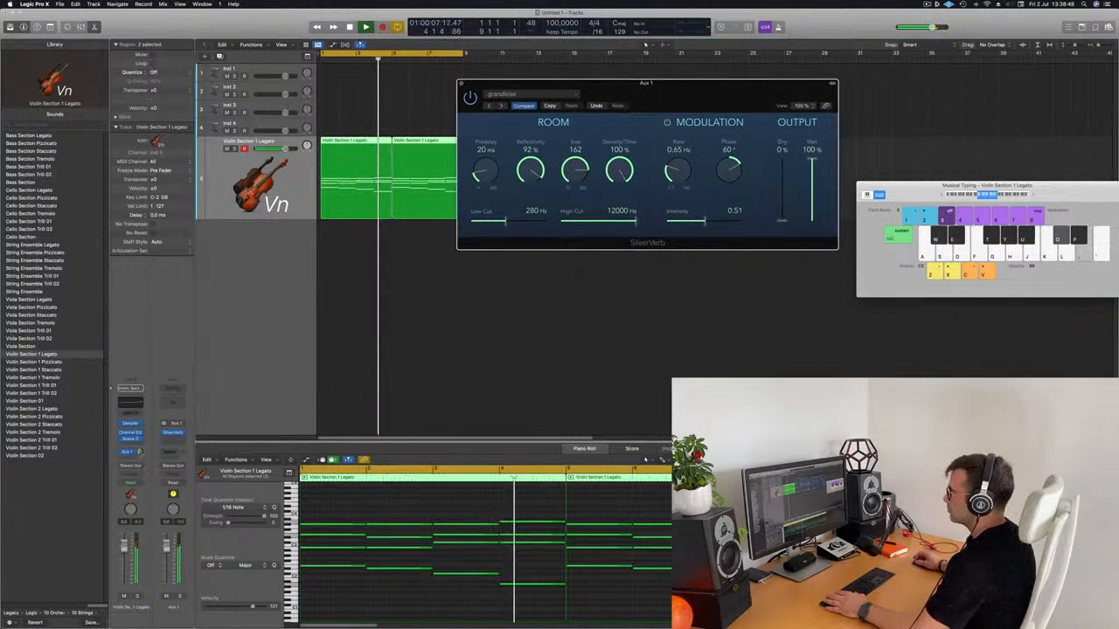
pyautogui.moveTo(140, 452); pyautogui.dragTo(131, 423)
# Step: Add a second send to Bus 2 on the violin track
pyautogui.click(129, 452)
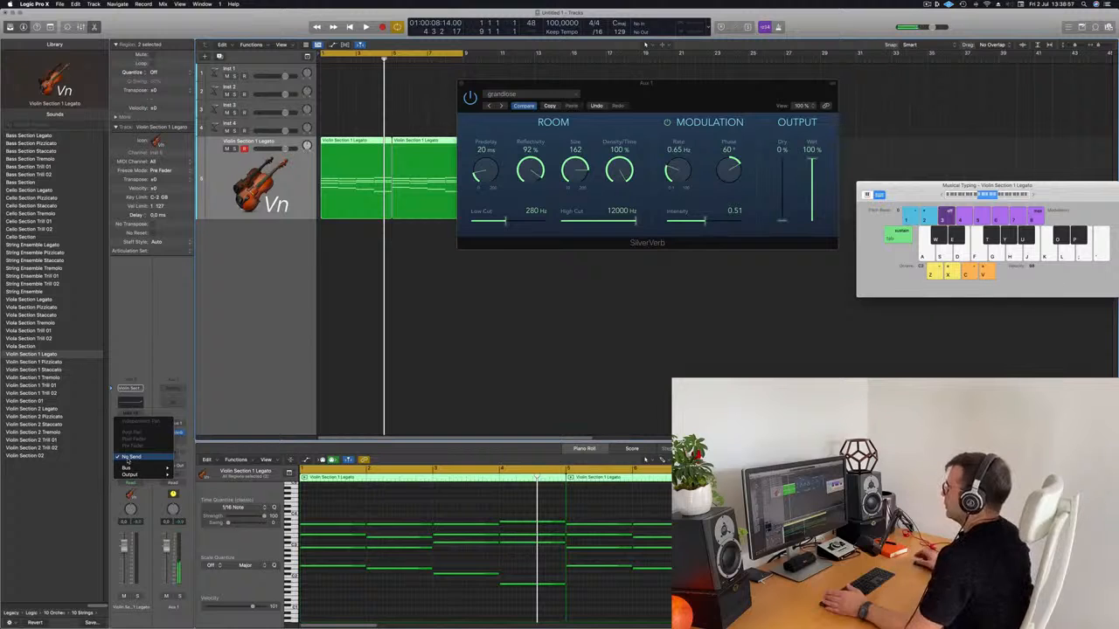
pyautogui.moveTo(128, 468)
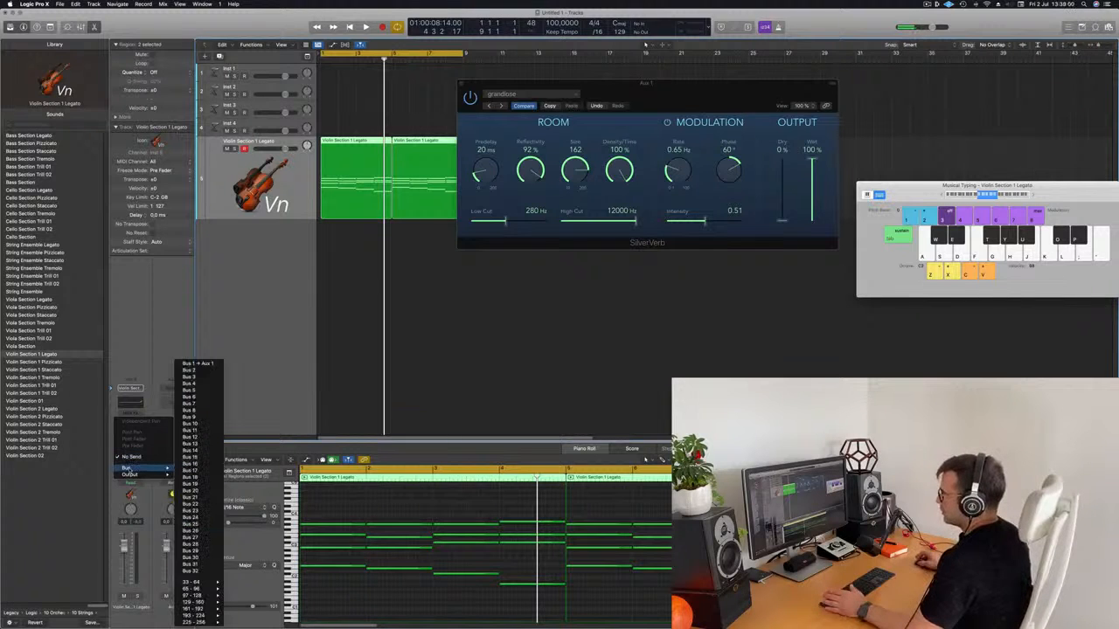
pyautogui.click(190, 371)
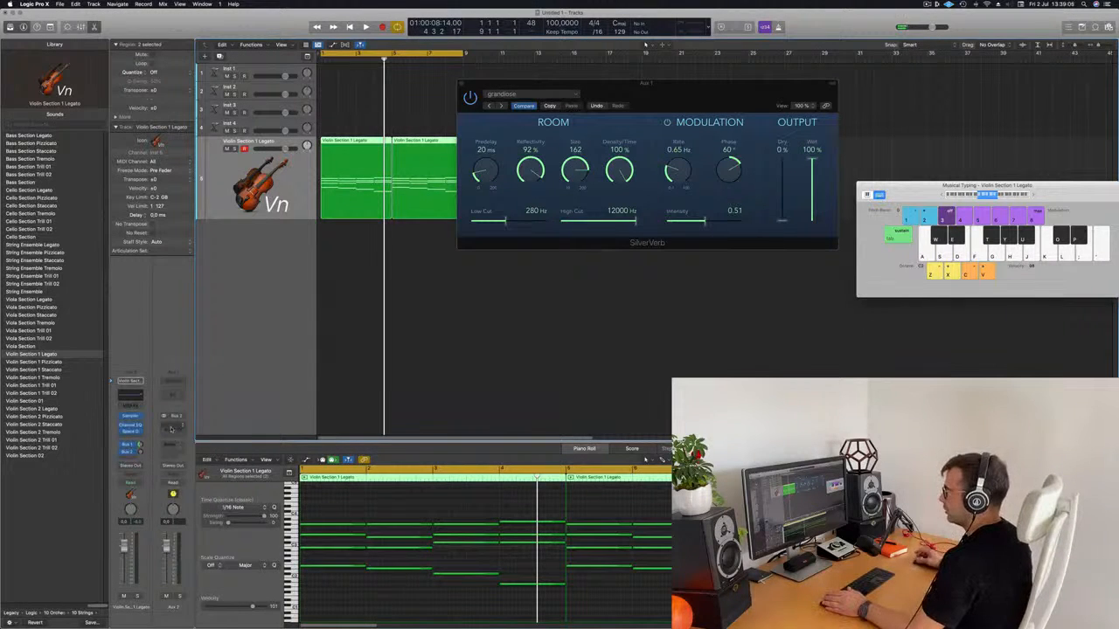
# Step: Insert a Tape Delay on the Bus 2 aux channel and set its Wet output to 100%
pyautogui.click(172, 428)
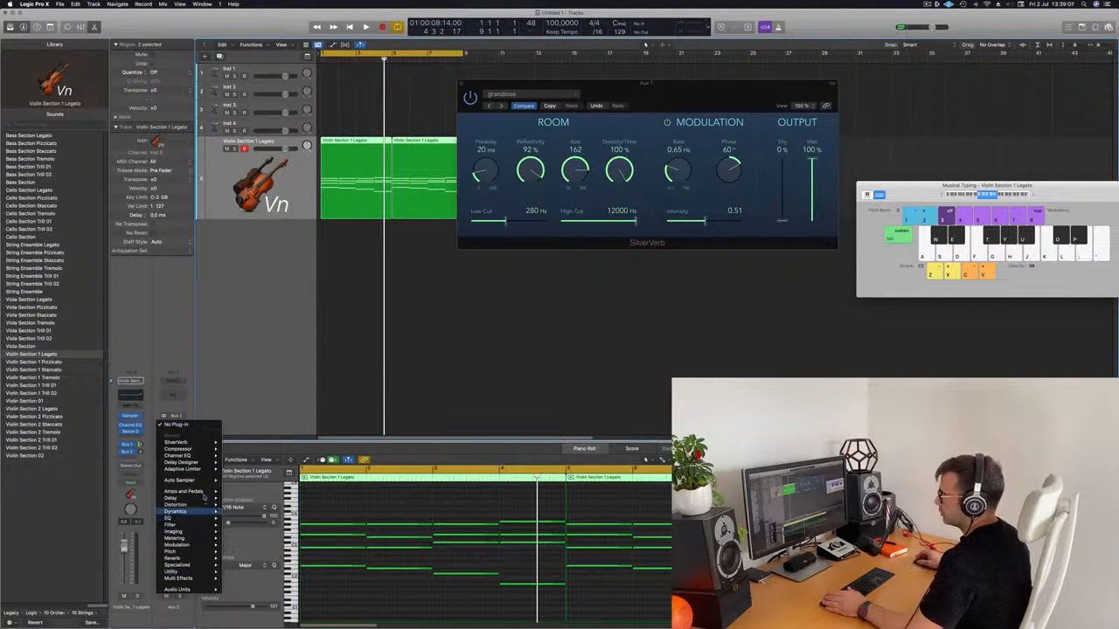
pyautogui.moveTo(203, 498)
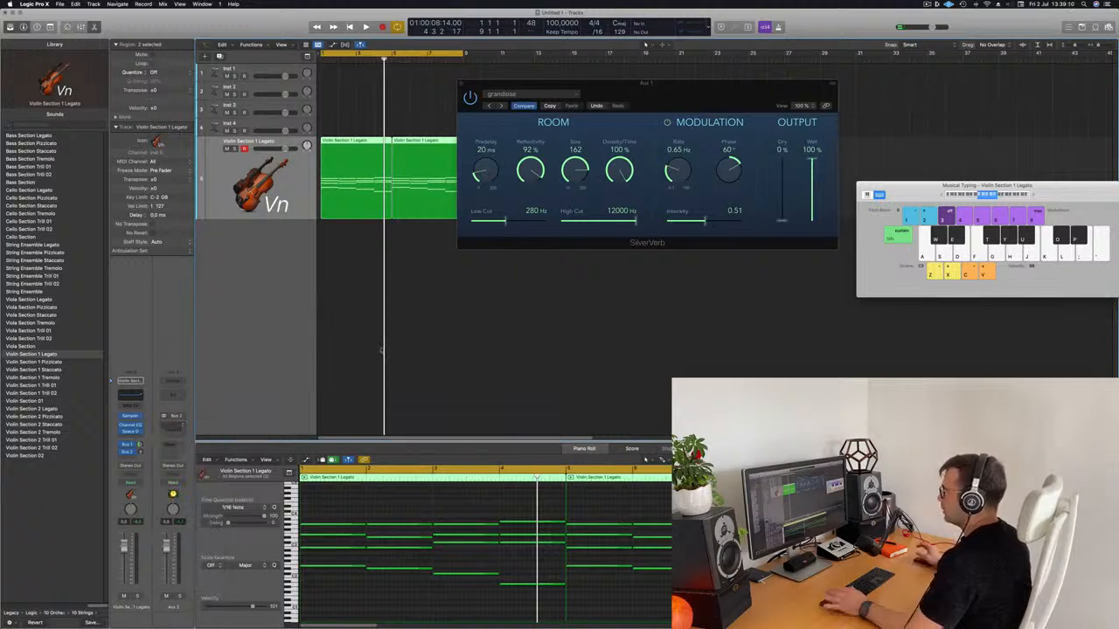
pyautogui.click(302, 525)
pyautogui.moveTo(524, 107); pyautogui.dragTo(727, 102)
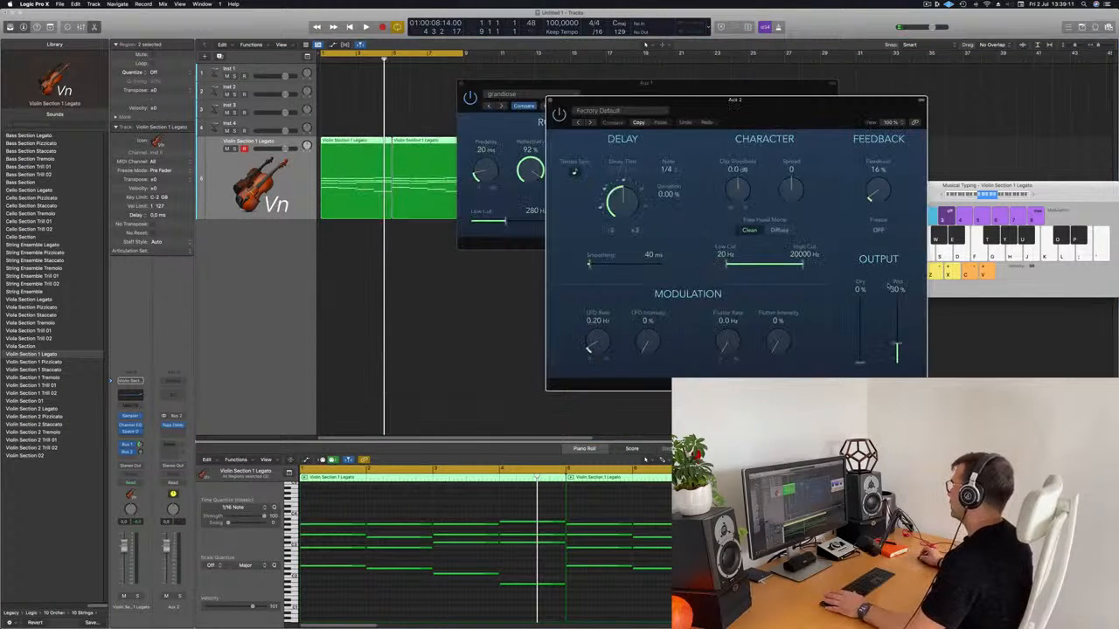
pyautogui.moveTo(811, 105); pyautogui.dragTo(835, 101)
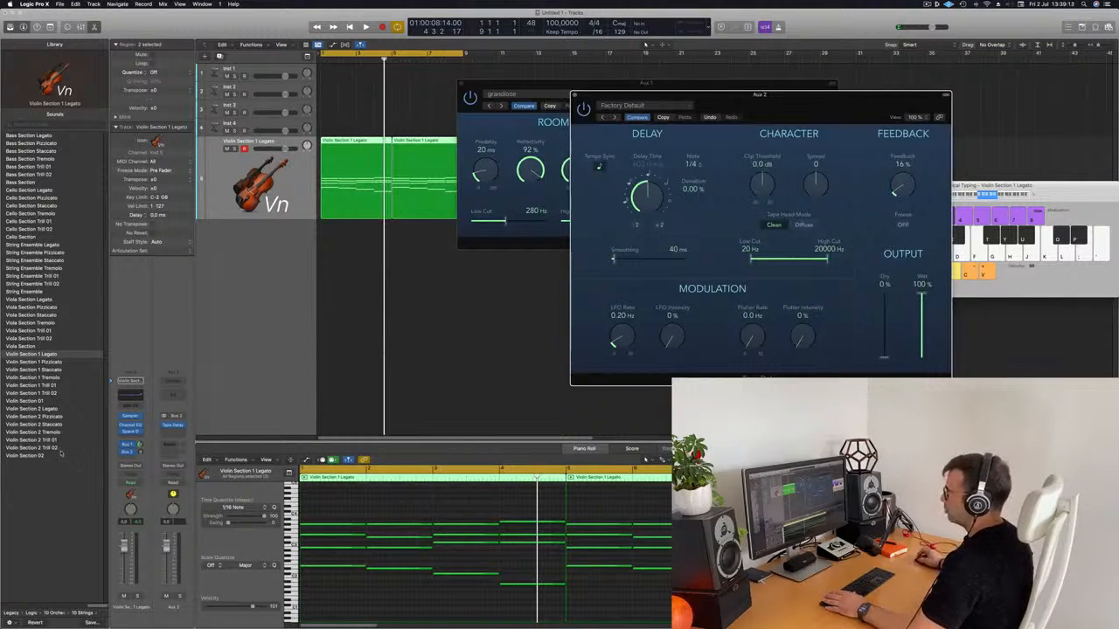
# Step: Raise the violin track's Bus 2 send level during playback to blend in the delay
pyautogui.click(140, 453)
pyautogui.press('space')
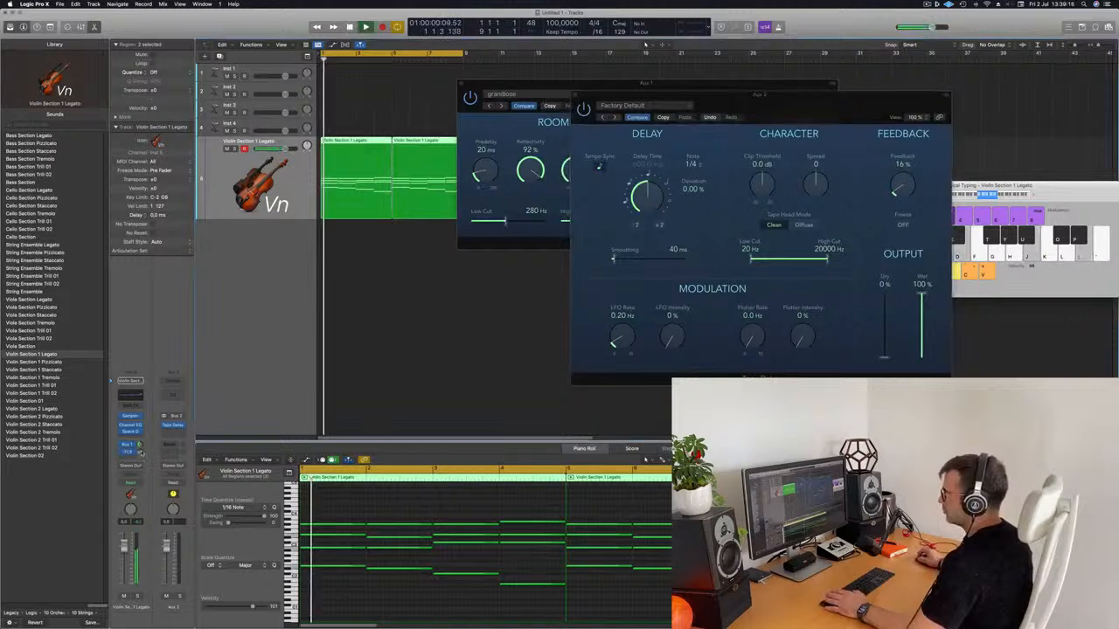
pyautogui.moveTo(141, 453); pyautogui.dragTo(143, 454)
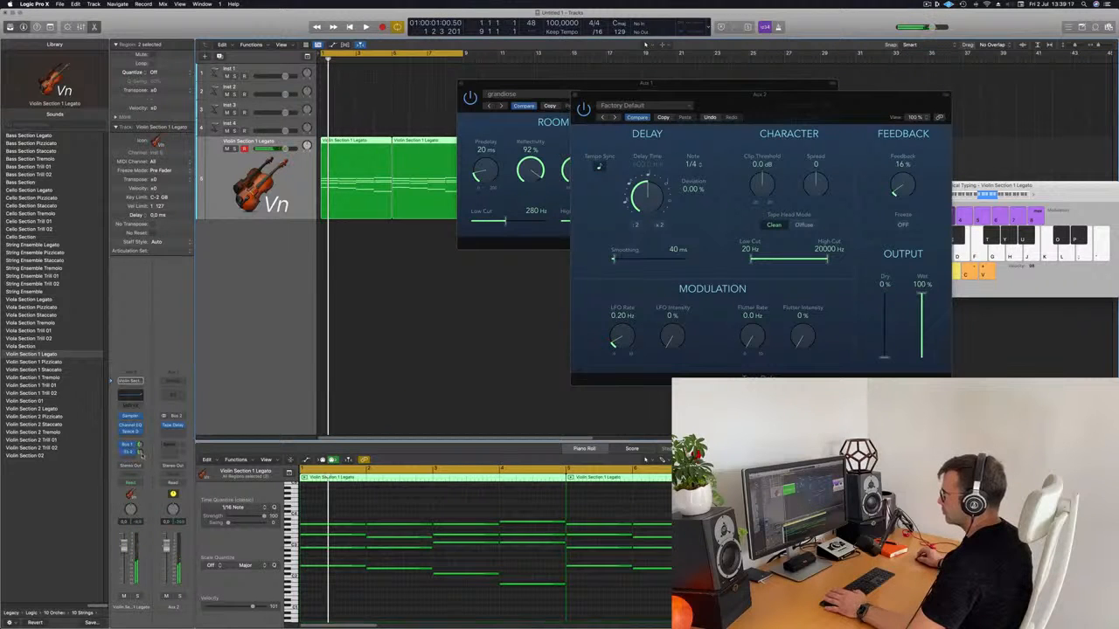
pyautogui.press('space')
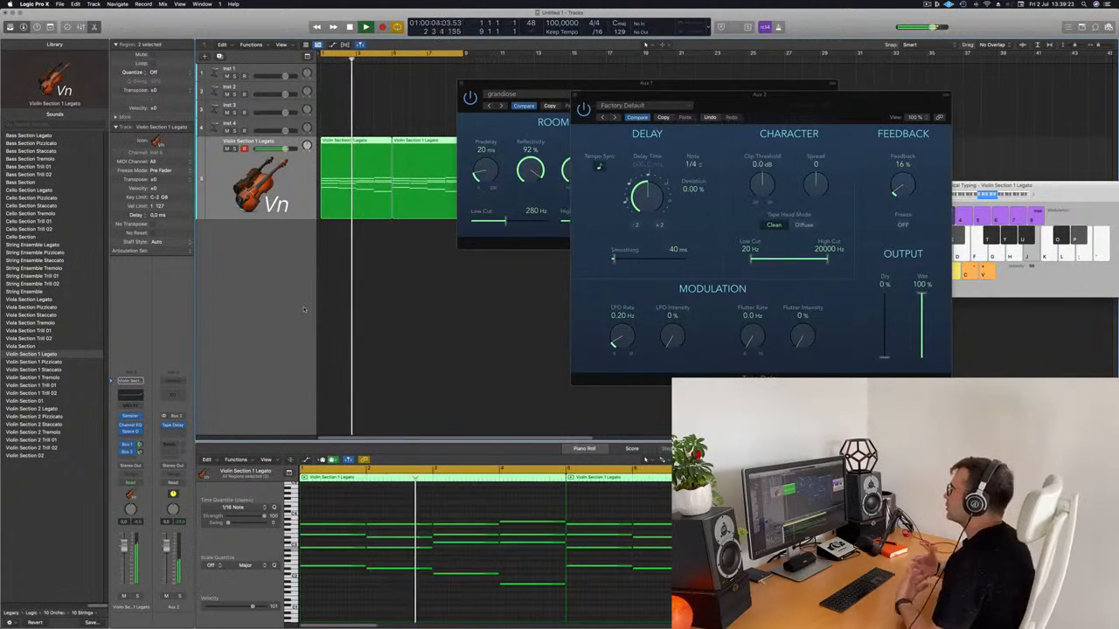
# Step: Move the Tape Delay and SilverVerb windows away from the violin regions and play the part with both effects
pyautogui.moveTo(740, 100); pyautogui.dragTo(797, 107)
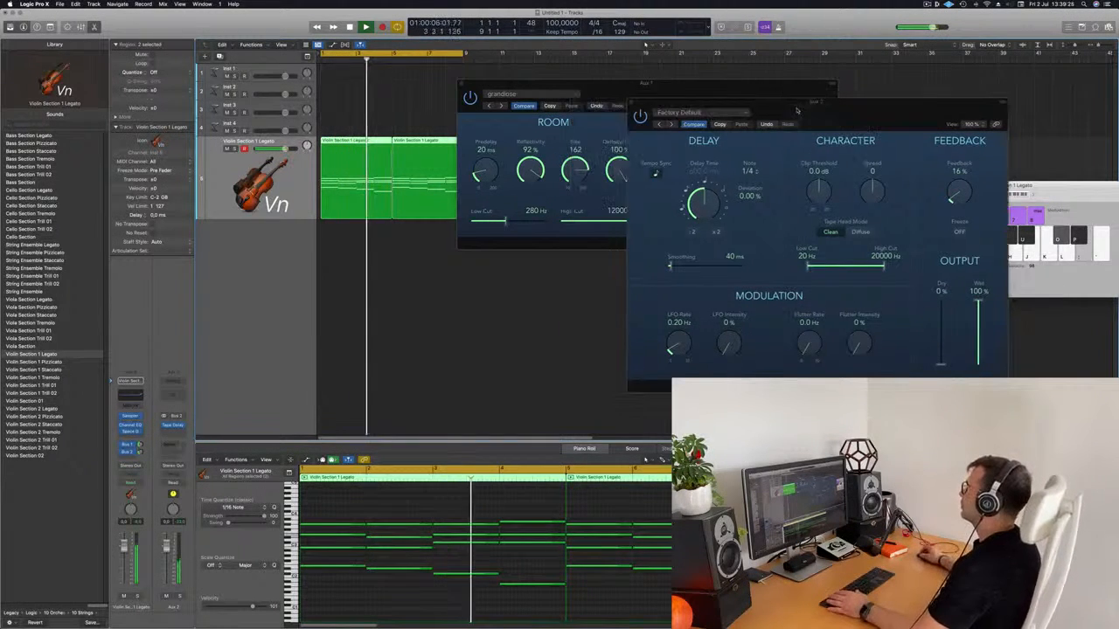
pyautogui.moveTo(671, 95); pyautogui.dragTo(807, 195)
pyautogui.press('space')
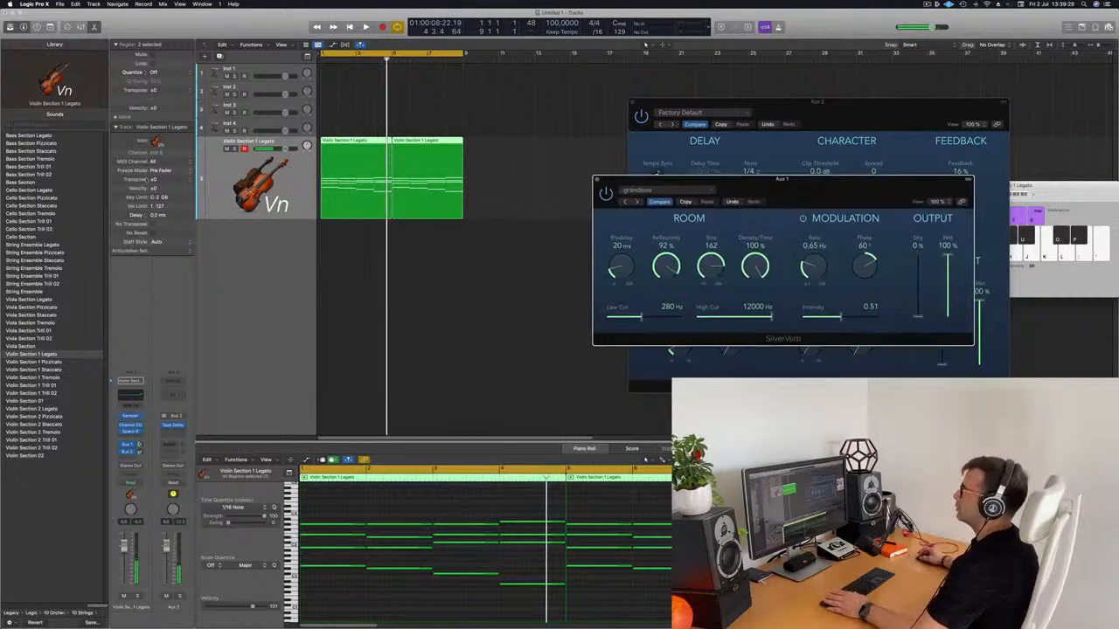
pyautogui.click(155, 180)
pyautogui.click(286, 184)
pyautogui.click(286, 184)
pyautogui.press('space')
# Step: Duplicate the violin track with its settings and copy both regions onto the new track
pyautogui.hscroll(-4, 284, 186)
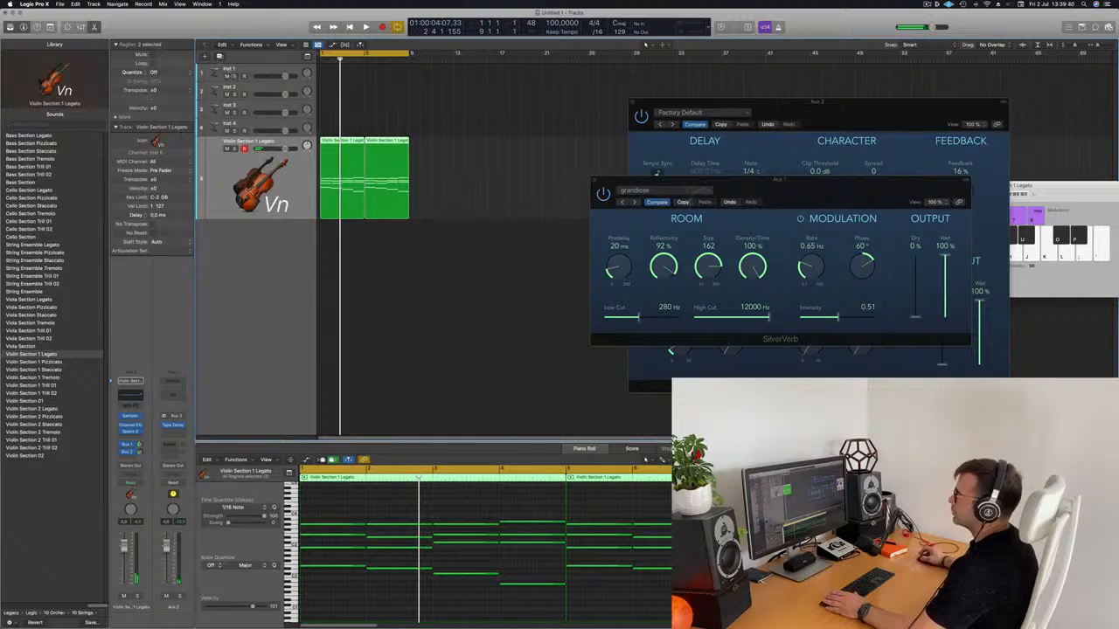
pyautogui.press('super+d')
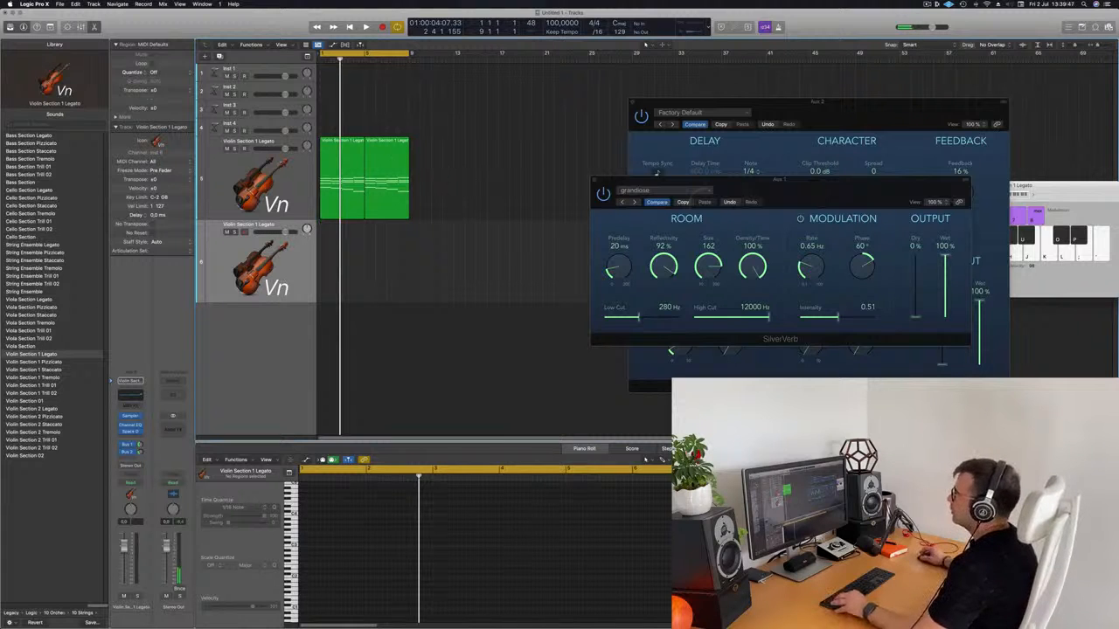
pyautogui.click(347, 150)
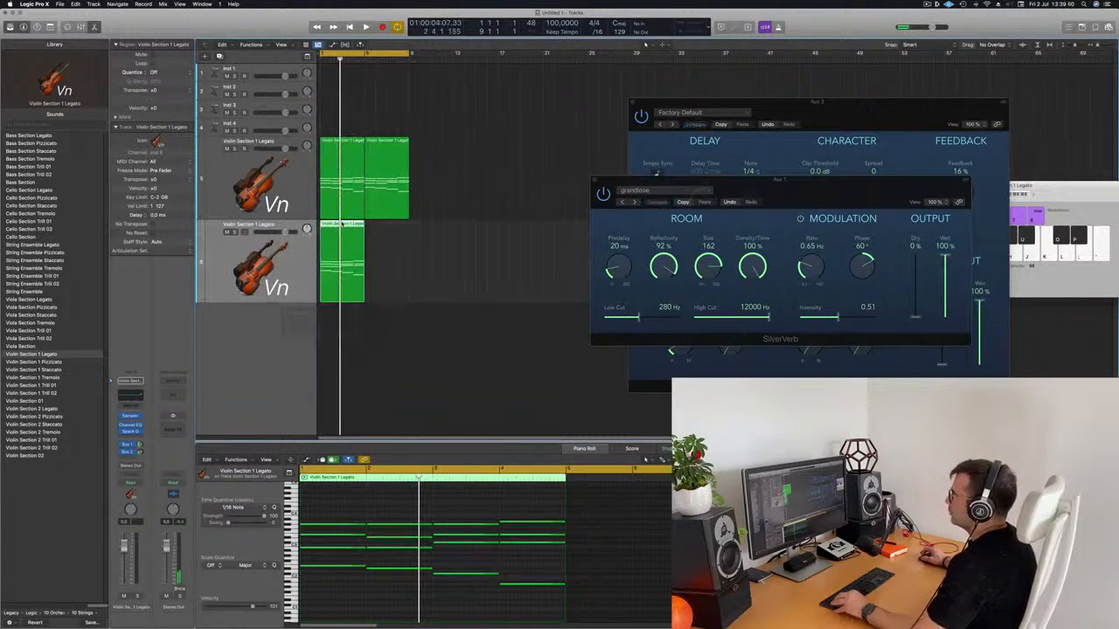
pyautogui.moveTo(385, 147); pyautogui.dragTo(385, 230)
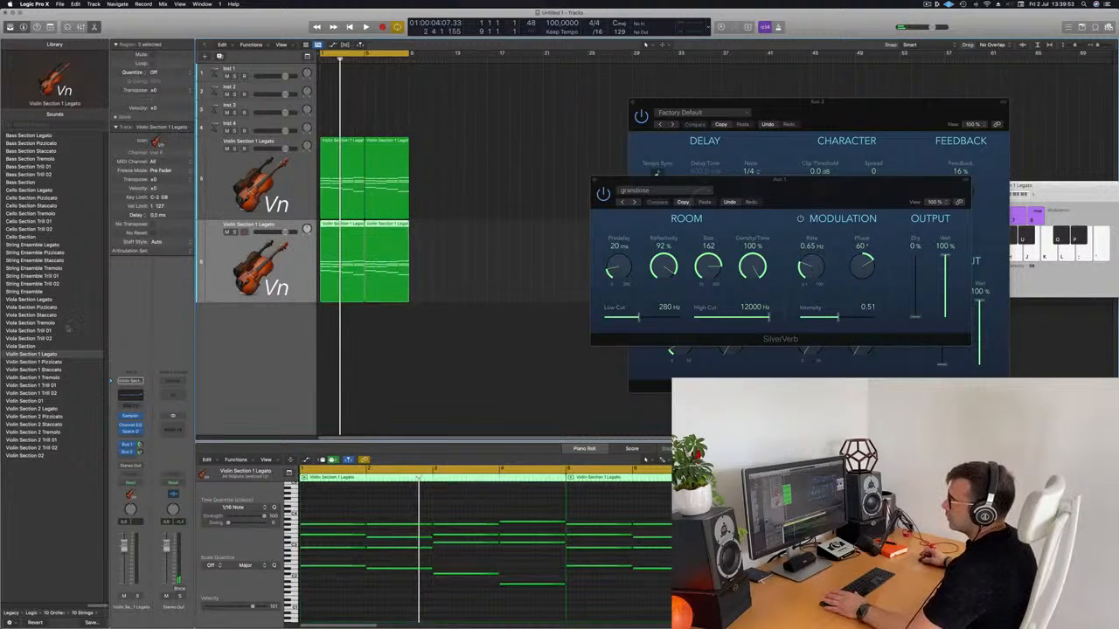
# Step: Try the Viola Section Trill 01 sound on the duplicate track and play it alongside the violin track at a lower violin volume
pyautogui.click(39, 332)
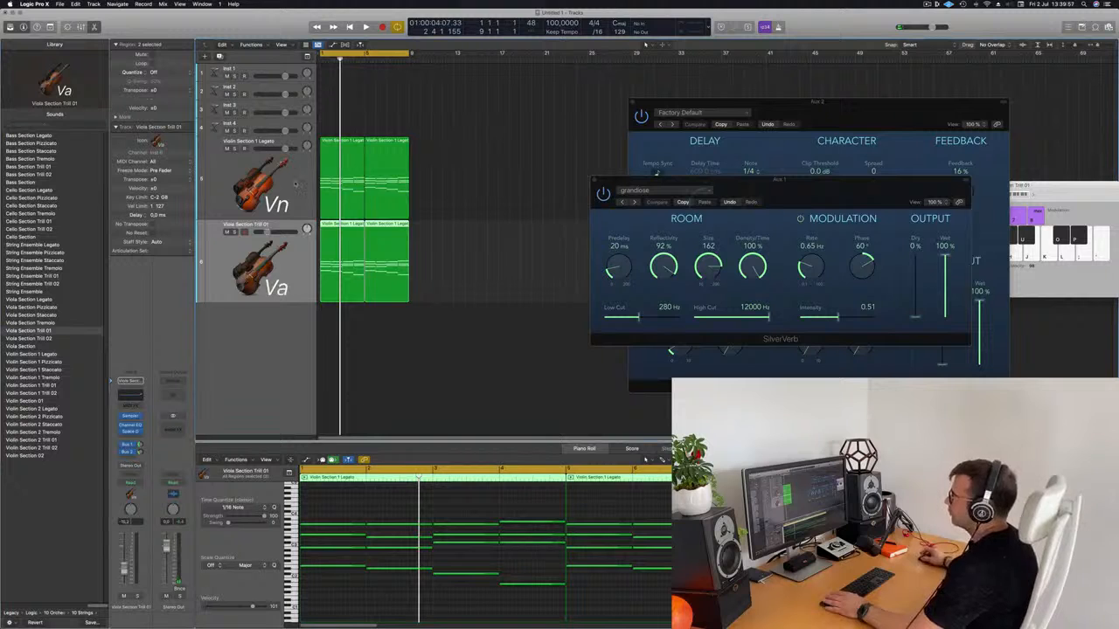
pyautogui.click(295, 184)
pyautogui.press('space')
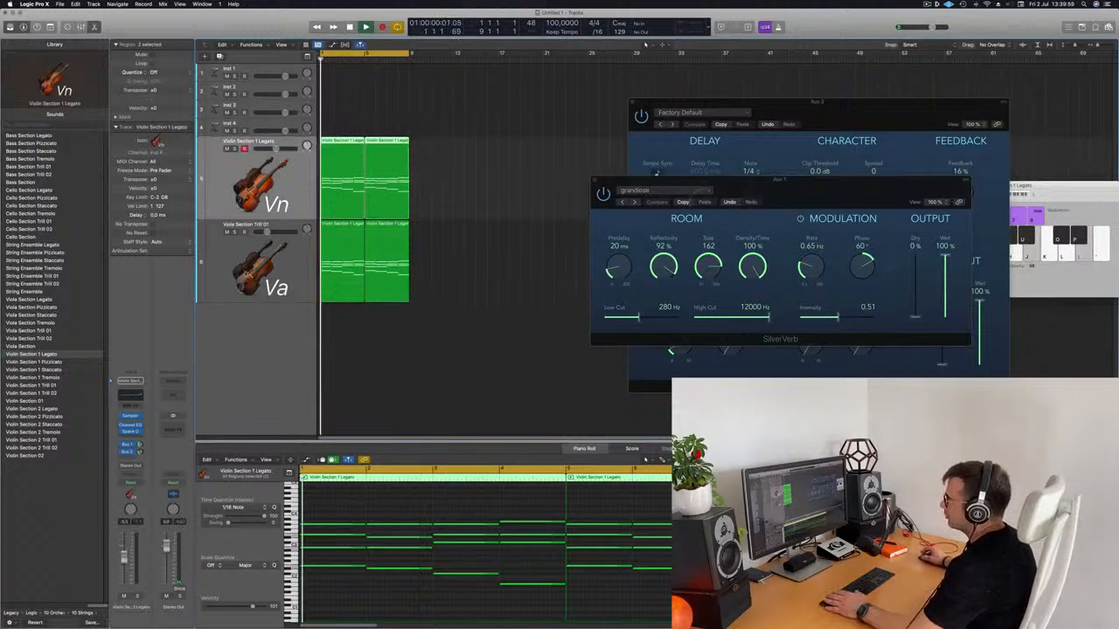
pyautogui.click(252, 278)
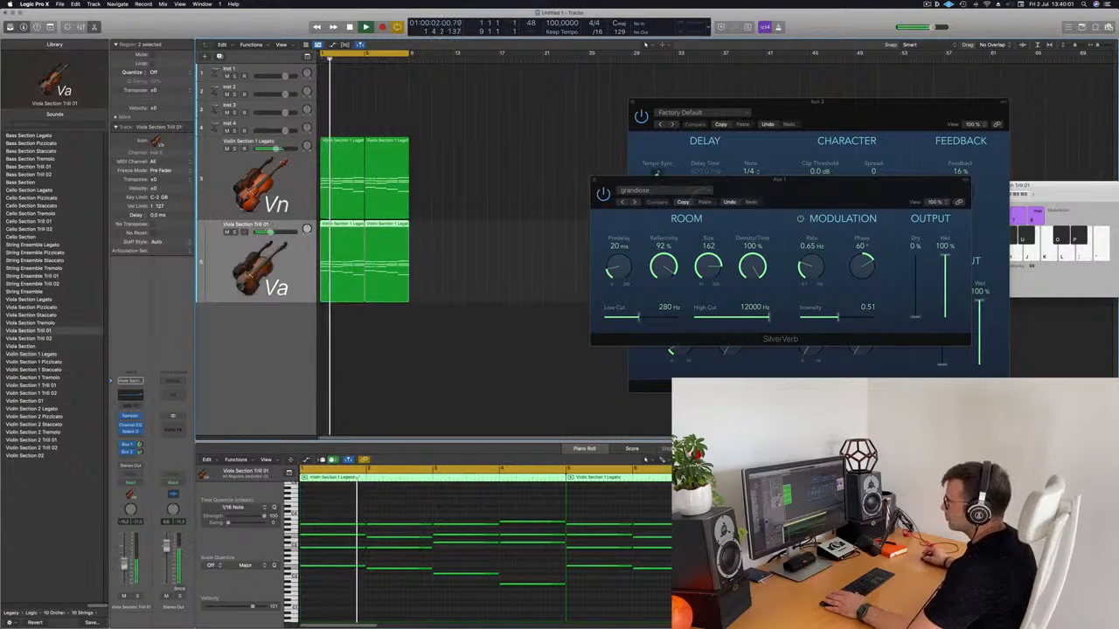
pyautogui.press('space')
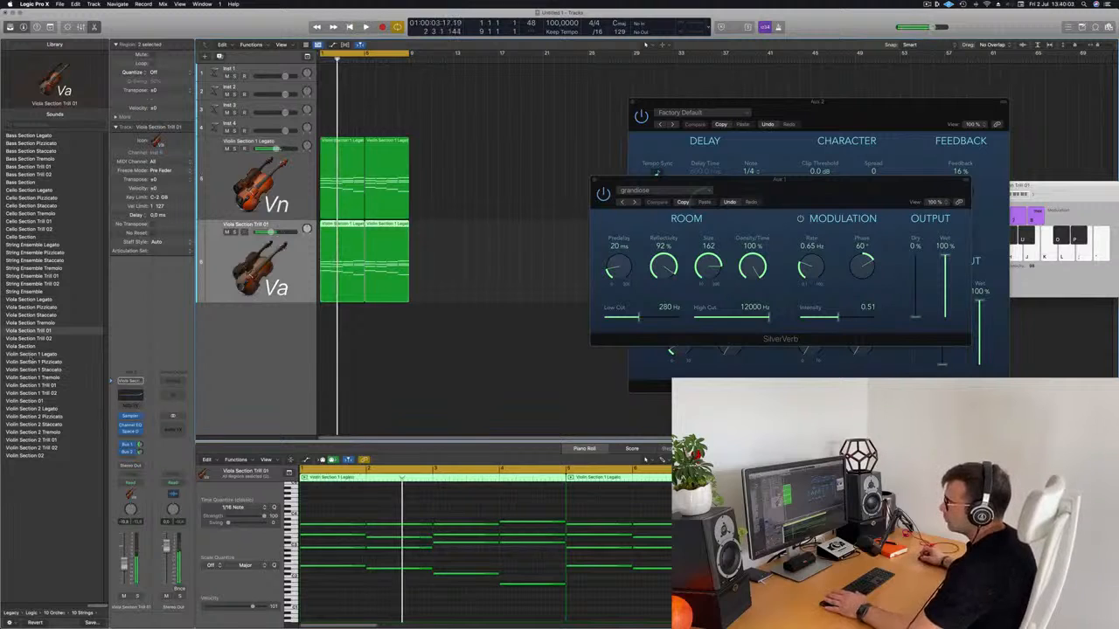
# Step: Try Violin Section 1 Legato on the duplicate track, switch it to String Ensemble Legato and solo it
pyautogui.click(33, 354)
pyautogui.press('space')
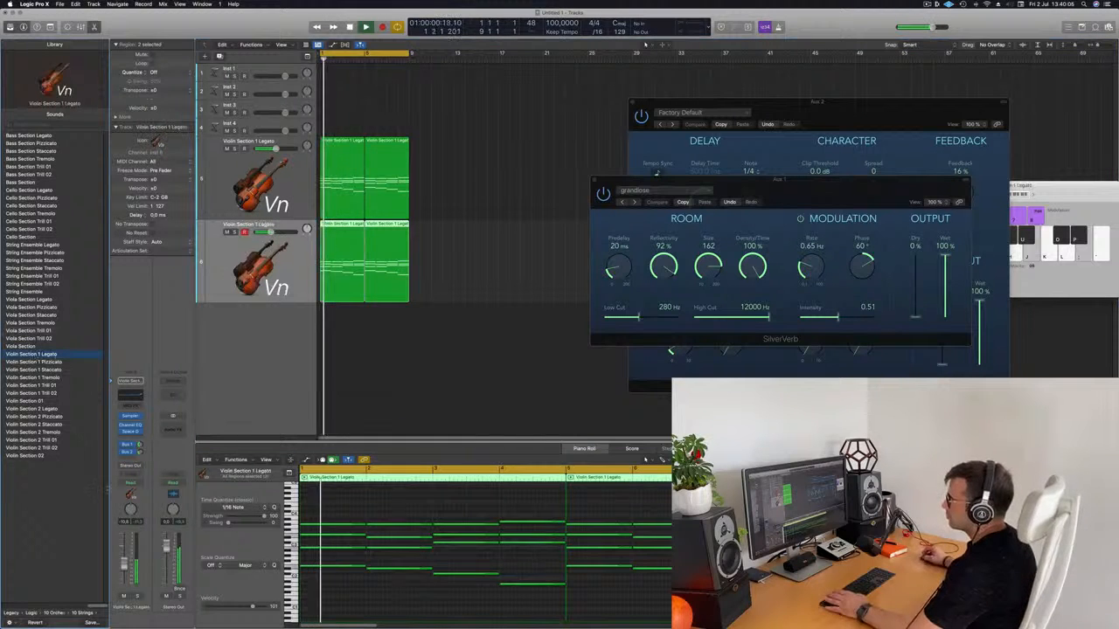
pyautogui.press('s')
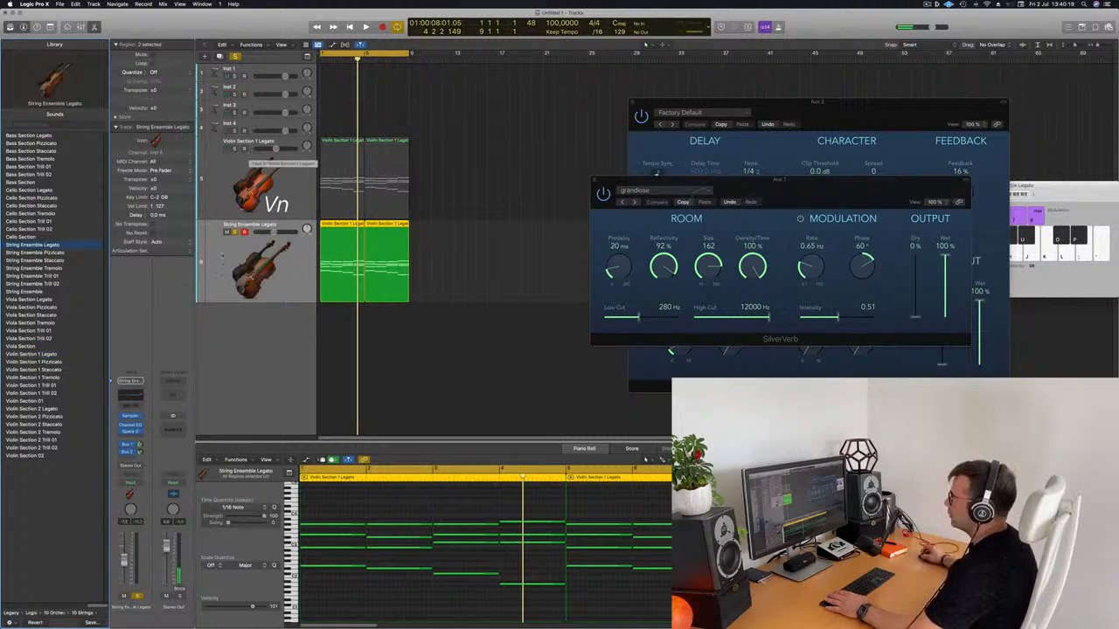
# Step: Play the violin and string ensemble tracks together from the start, toggling solo to compare them
pyautogui.press('Return')
pyautogui.press('space')
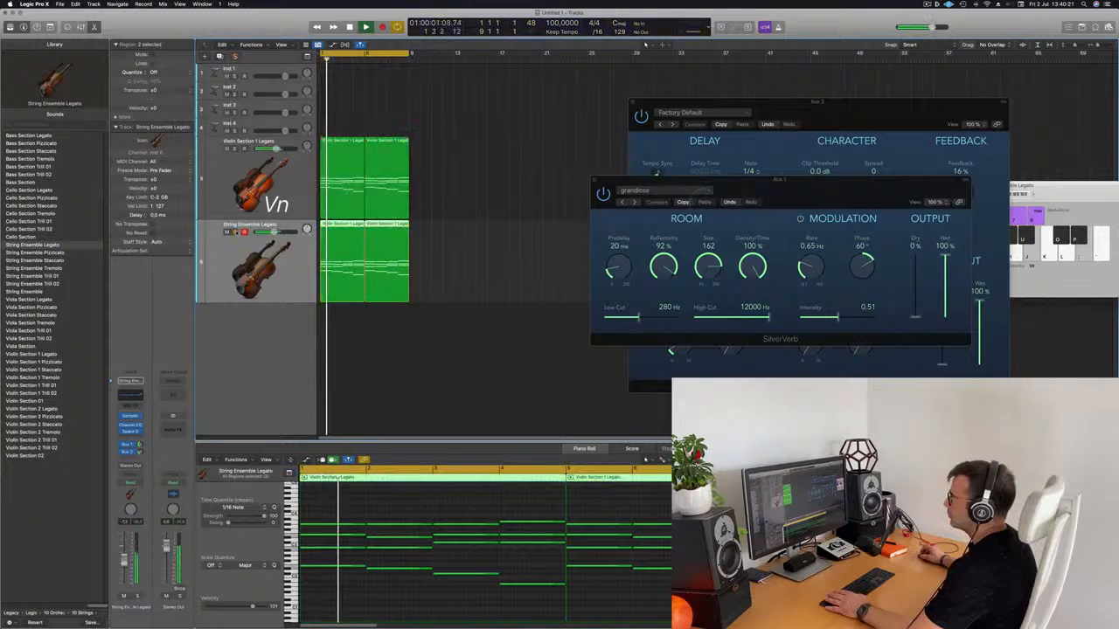
pyautogui.click(235, 149)
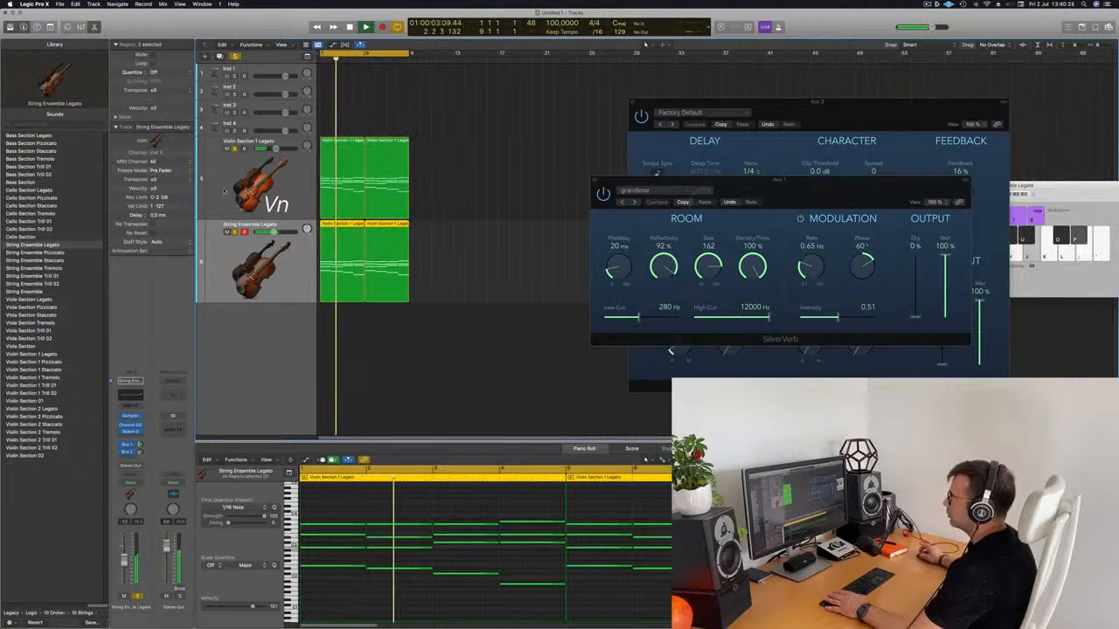
pyautogui.click(234, 149)
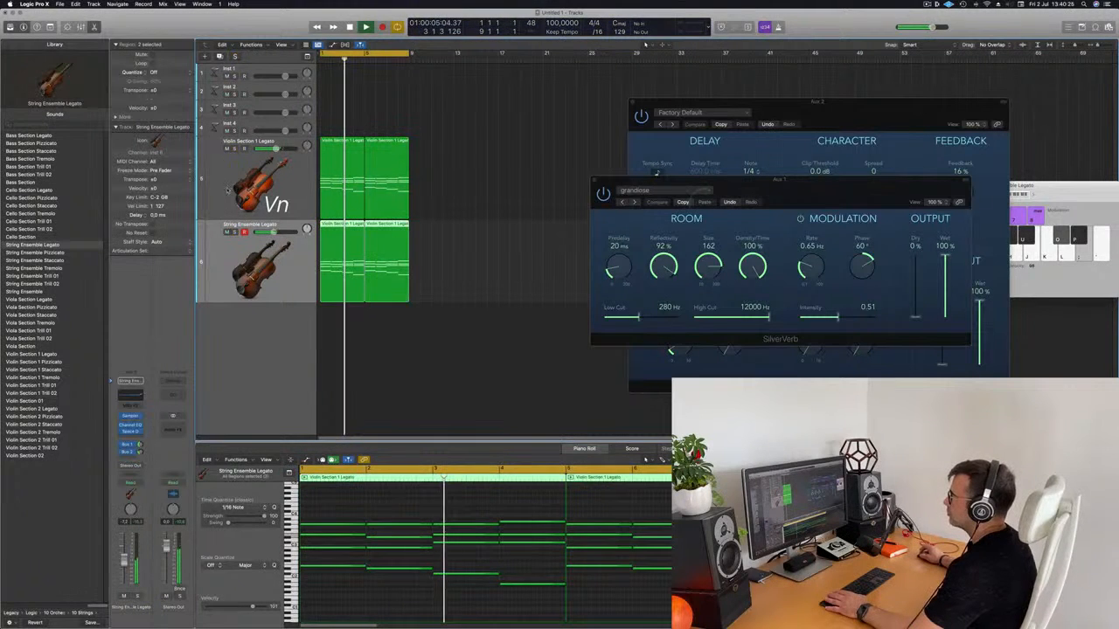
pyautogui.press('Return')
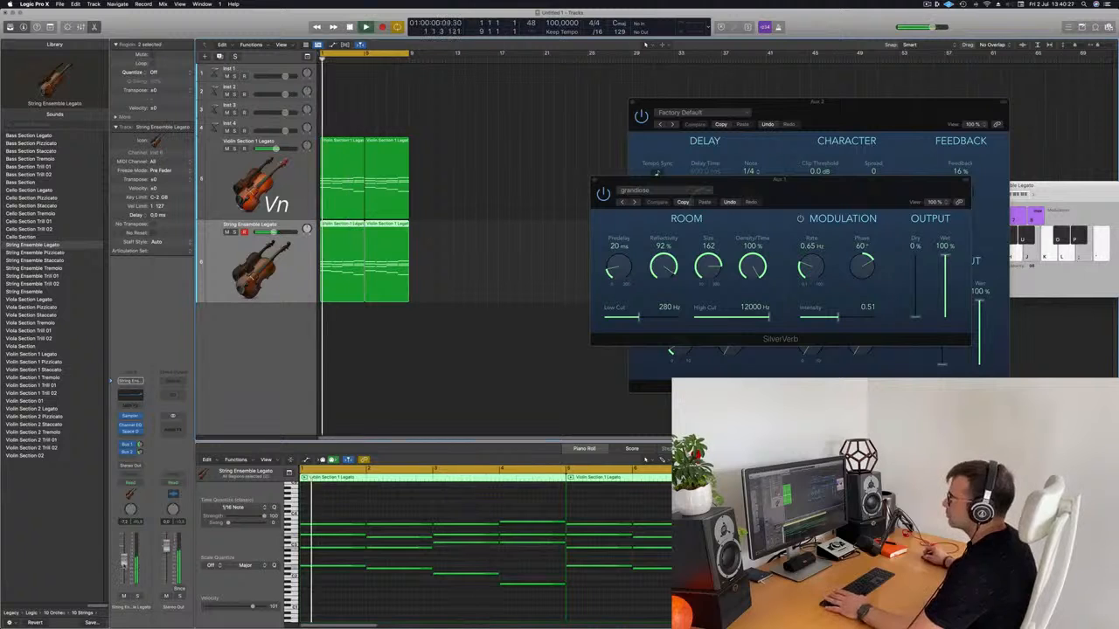
# Step: Lower the string ensemble track's volume slightly and compare it soloed and together with the violin during playback
pyautogui.moveTo(124, 561); pyautogui.dragTo(124, 564)
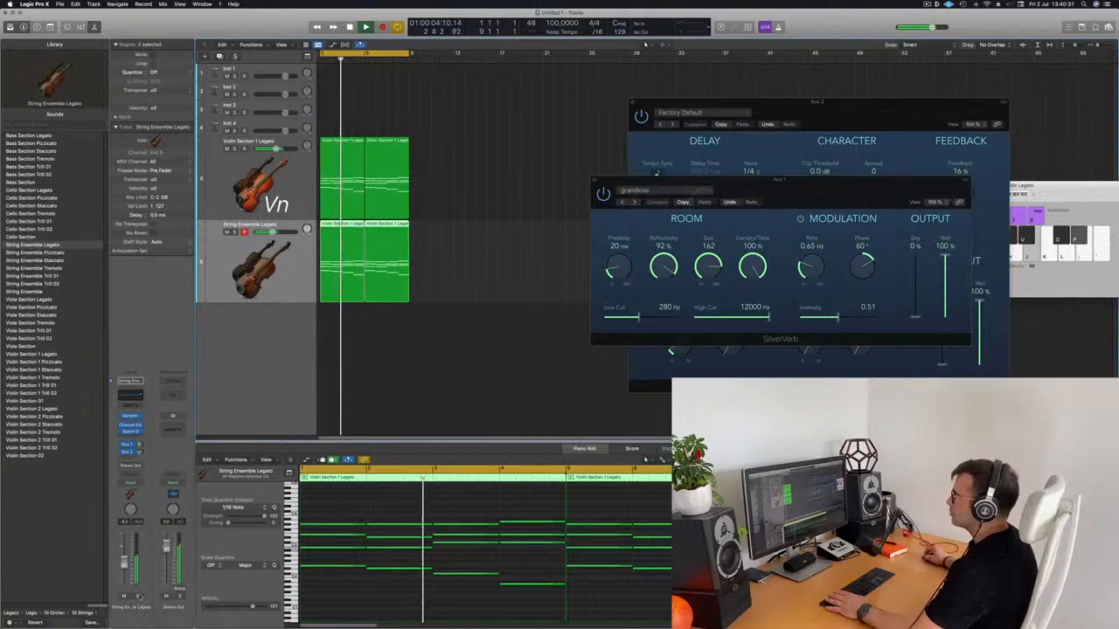
pyautogui.click(138, 596)
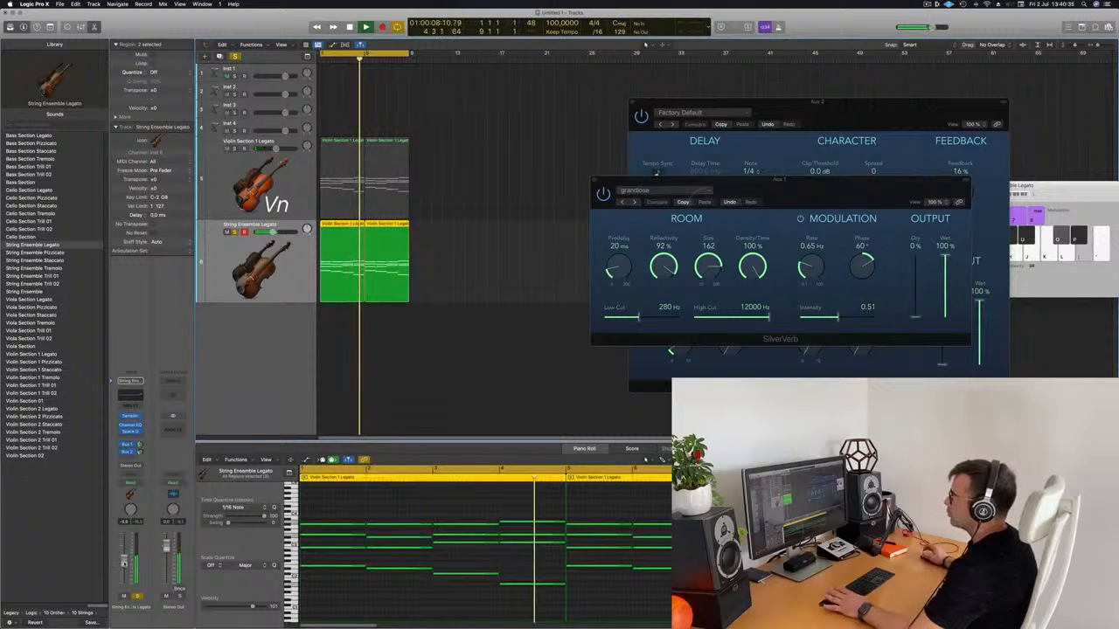
pyautogui.click(137, 596)
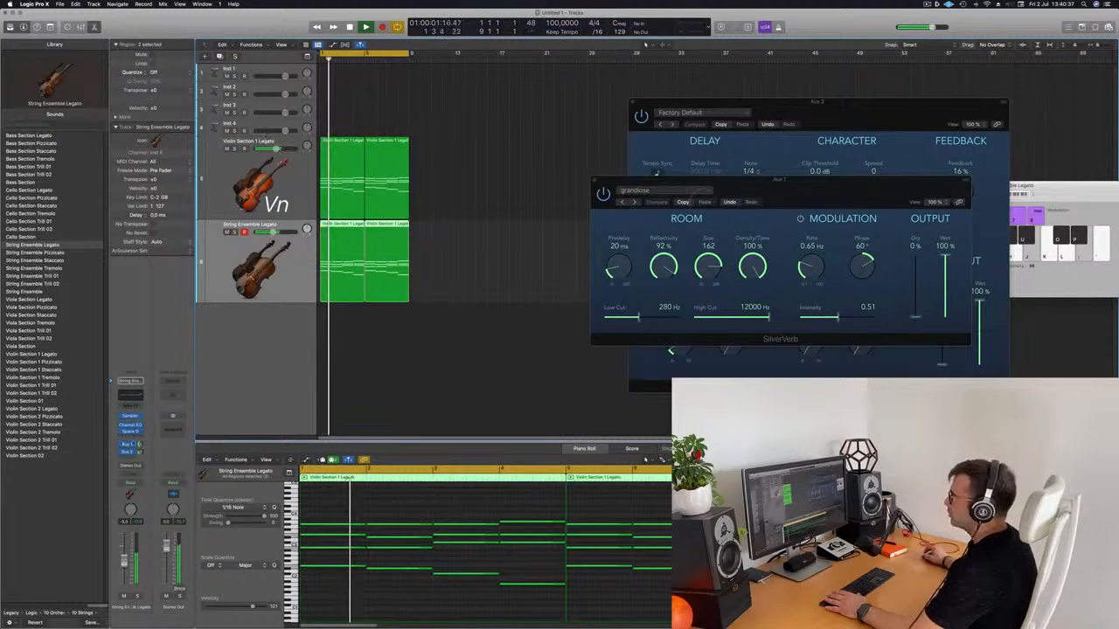
pyautogui.press('Up')
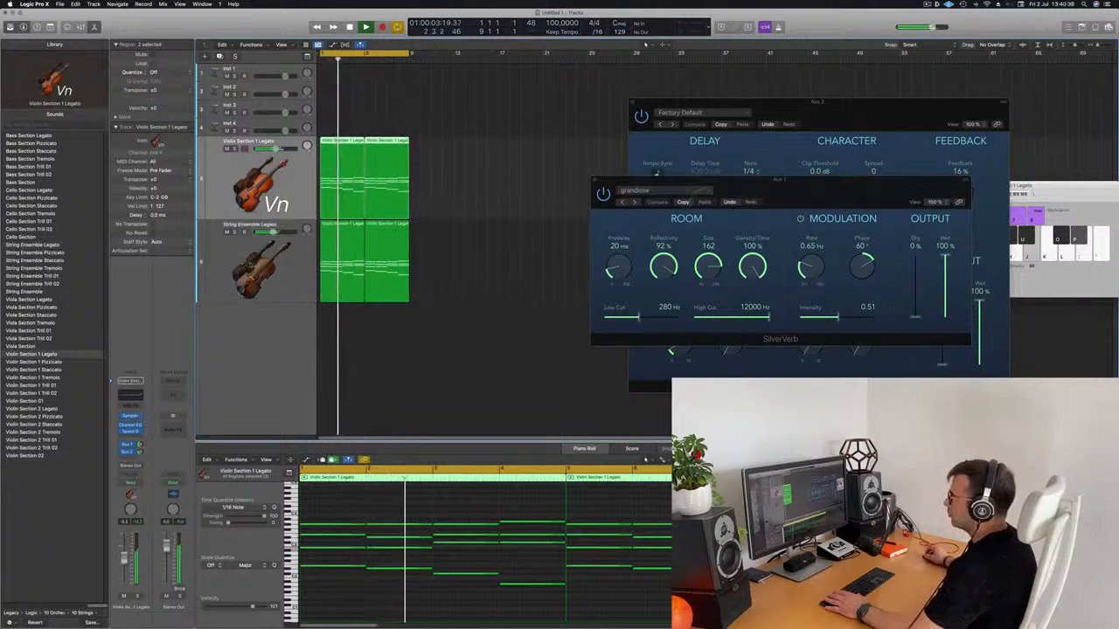
pyautogui.click(231, 259)
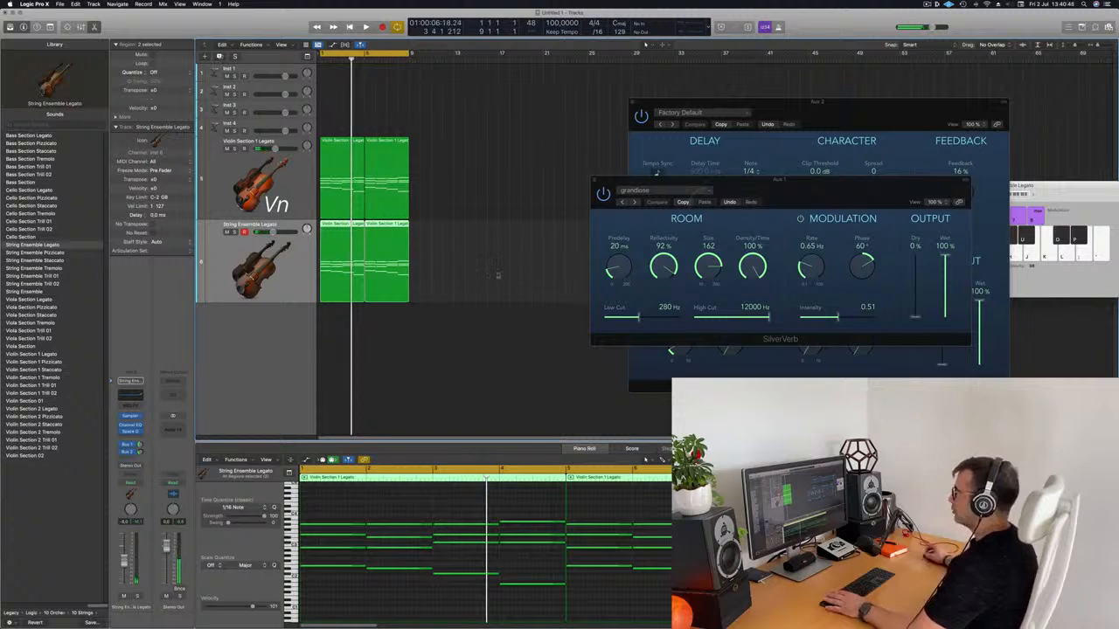
# Step: Duplicate the string ensemble track, copy both regions onto it and delete all but the lowest line of notes
pyautogui.press('super+d')
pyautogui.moveTo(336, 229); pyautogui.dragTo(340, 315)
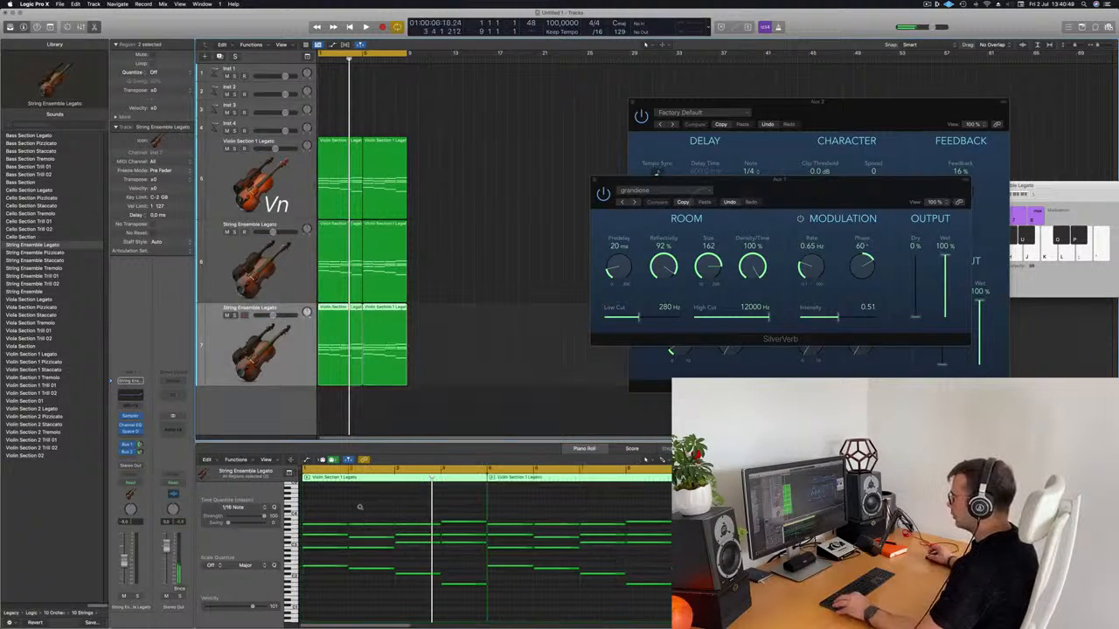
pyautogui.moveTo(340, 506); pyautogui.dragTo(631, 553)
pyautogui.press('Delete')
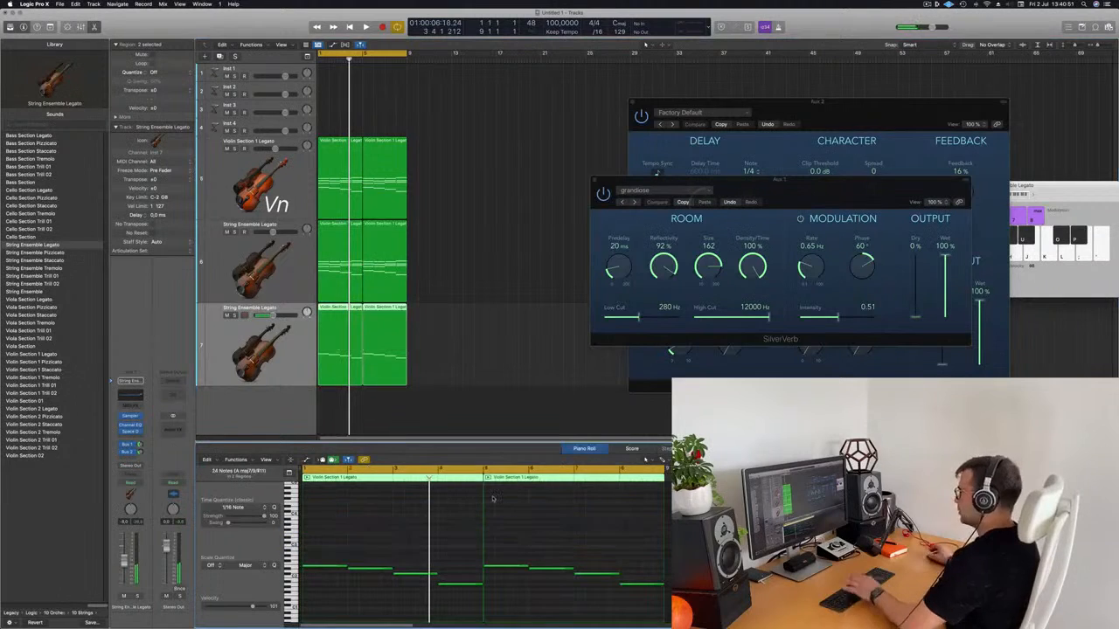
# Step: Load the Bass Section Legato sound on the duplicate track and play it with the other strings
pyautogui.click(250, 359)
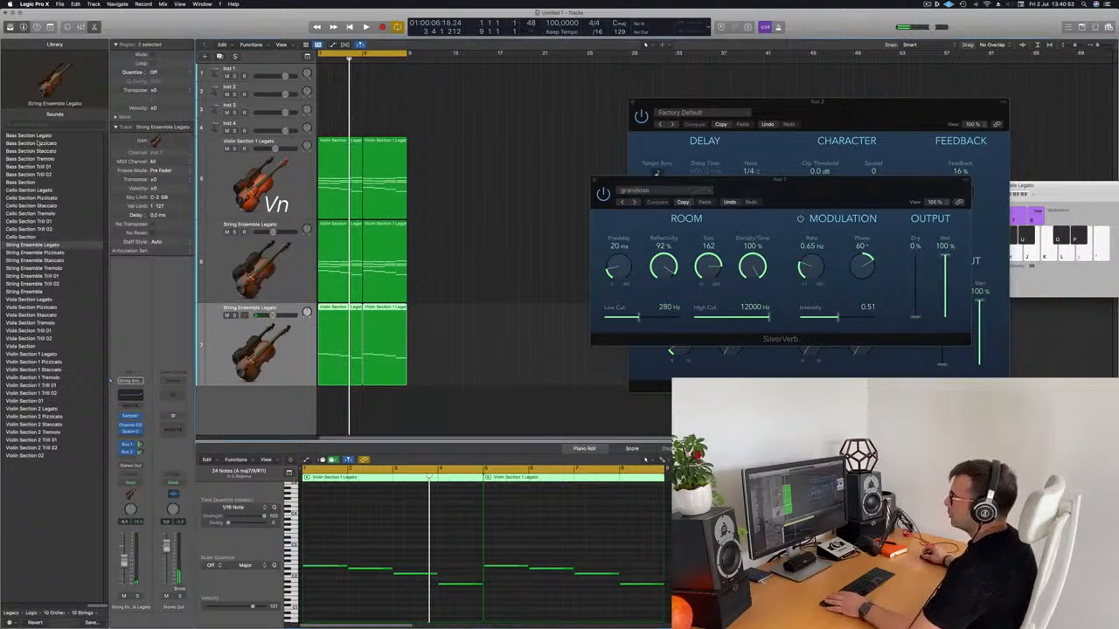
pyautogui.click(35, 135)
pyautogui.press('space')
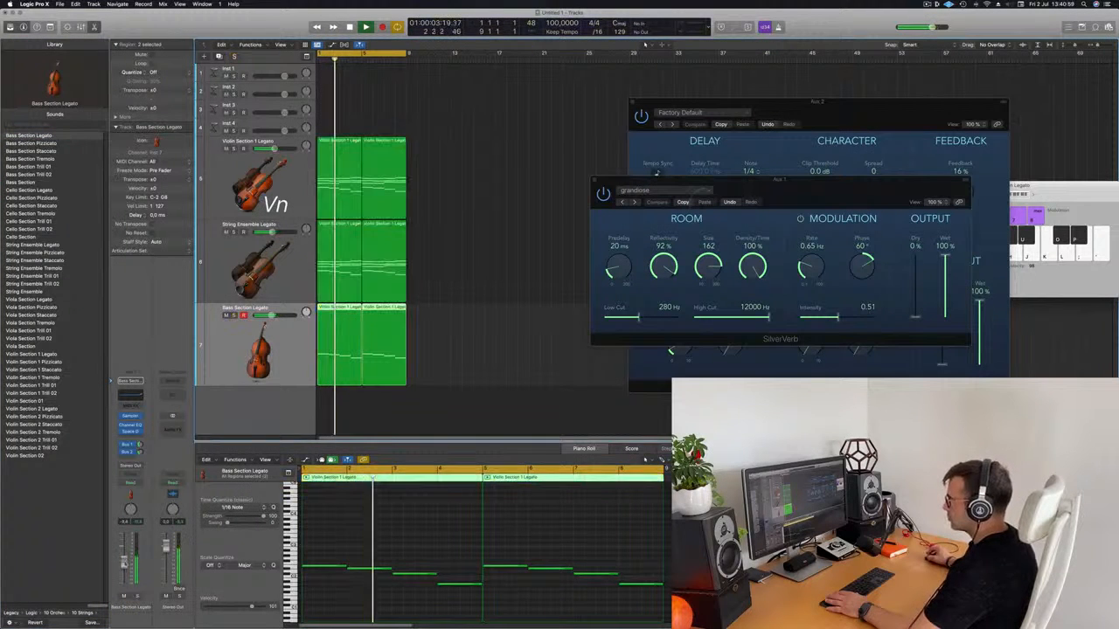
# Step: Transpose all notes in the bass section regions down one octave and play the three tracks from the start
pyautogui.press('space')
pyautogui.click(350, 534)
pyautogui.press('super+a')
pyautogui.hotkey('shift', 'alt', 'Down')
pyautogui.press('Return')
pyautogui.click(492, 356)
pyautogui.press('space')
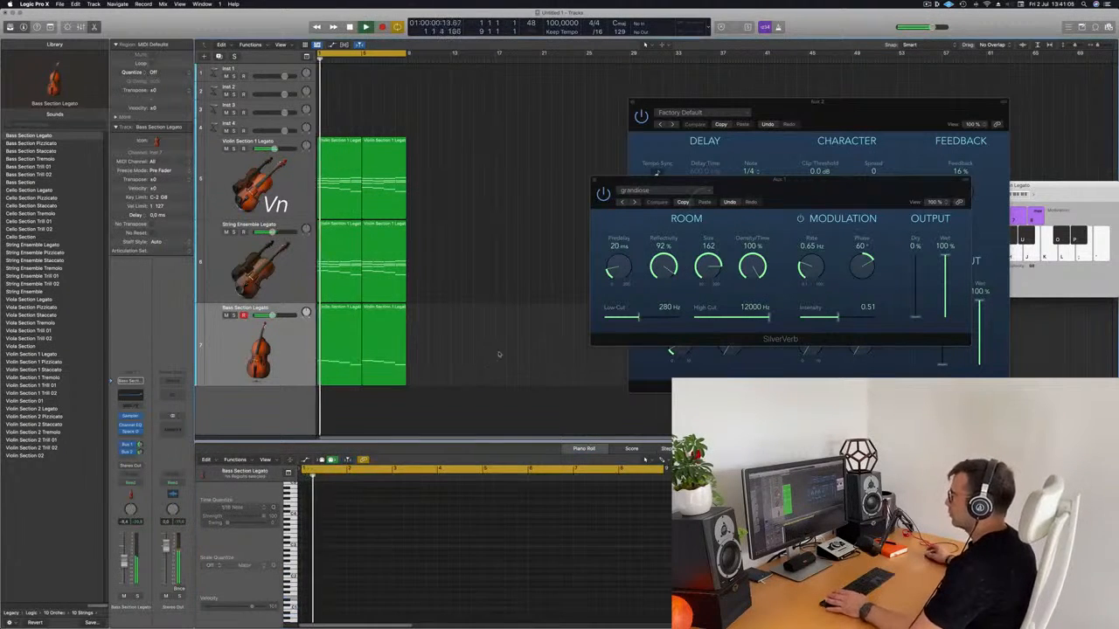
pyautogui.press('super+a')
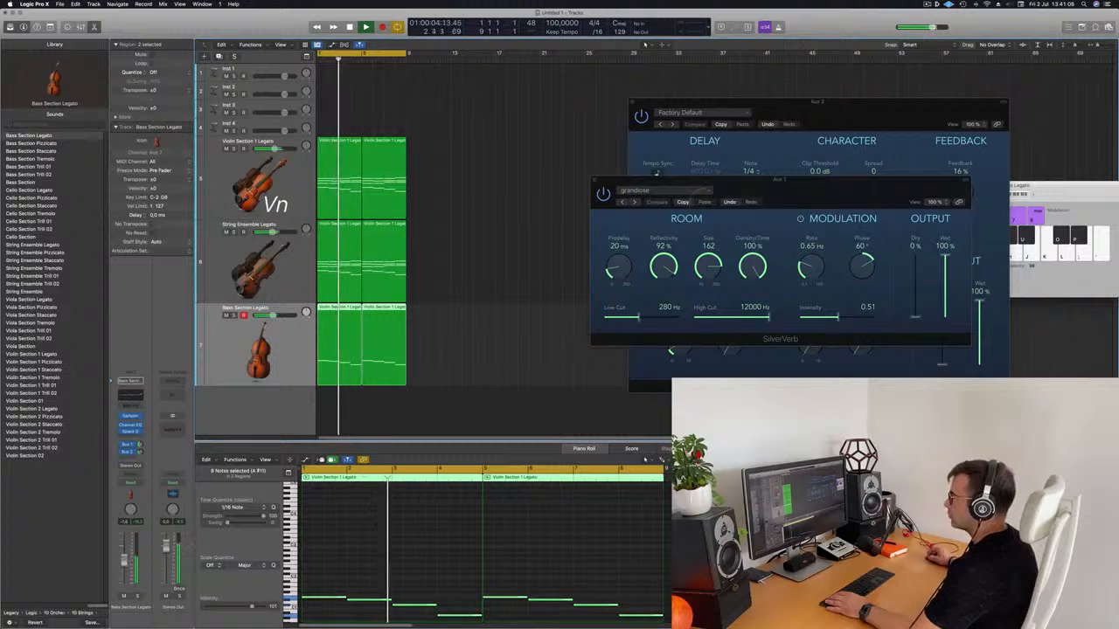
pyautogui.click(156, 241)
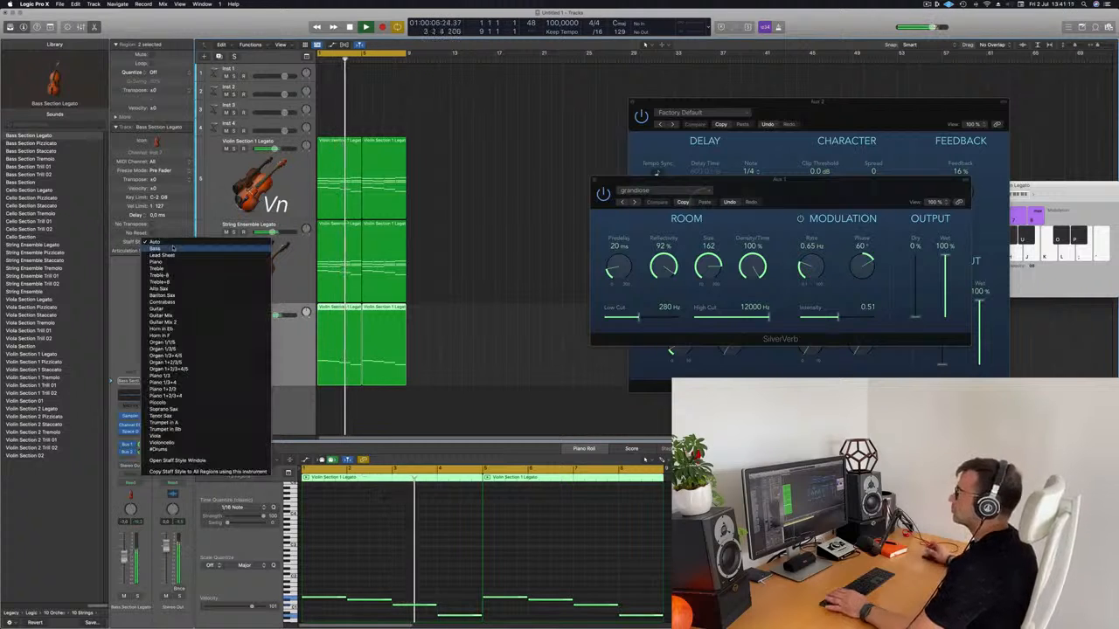
pyautogui.click(465, 171)
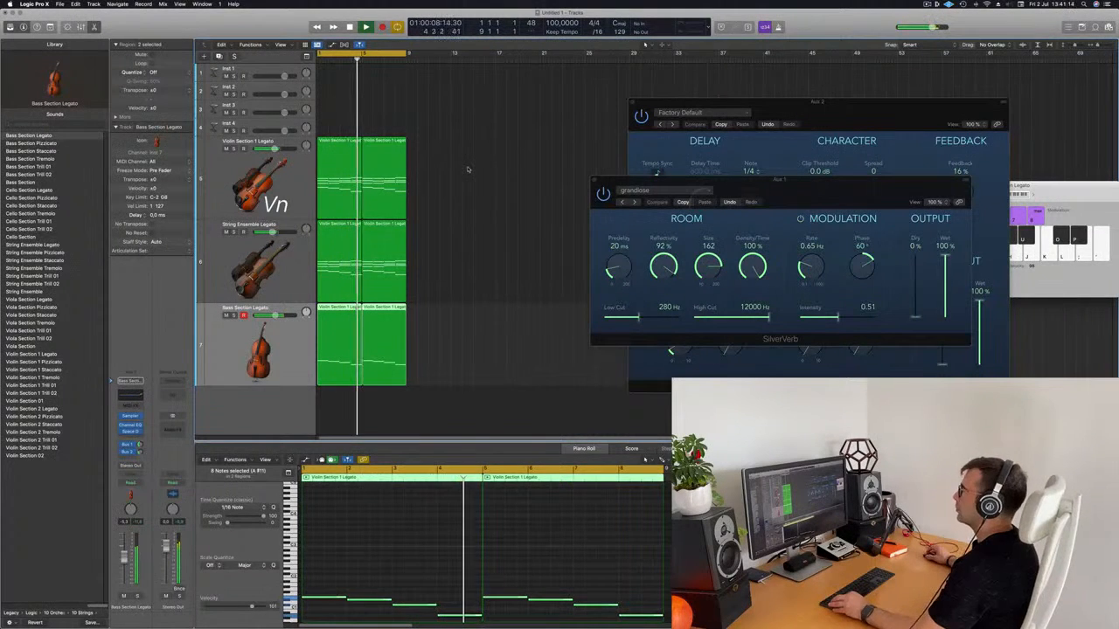
# Step: Select all regions on the three string tracks and repeat them three times
pyautogui.scroll(-2, 468, 170)
pyautogui.scroll(1, 468, 173)
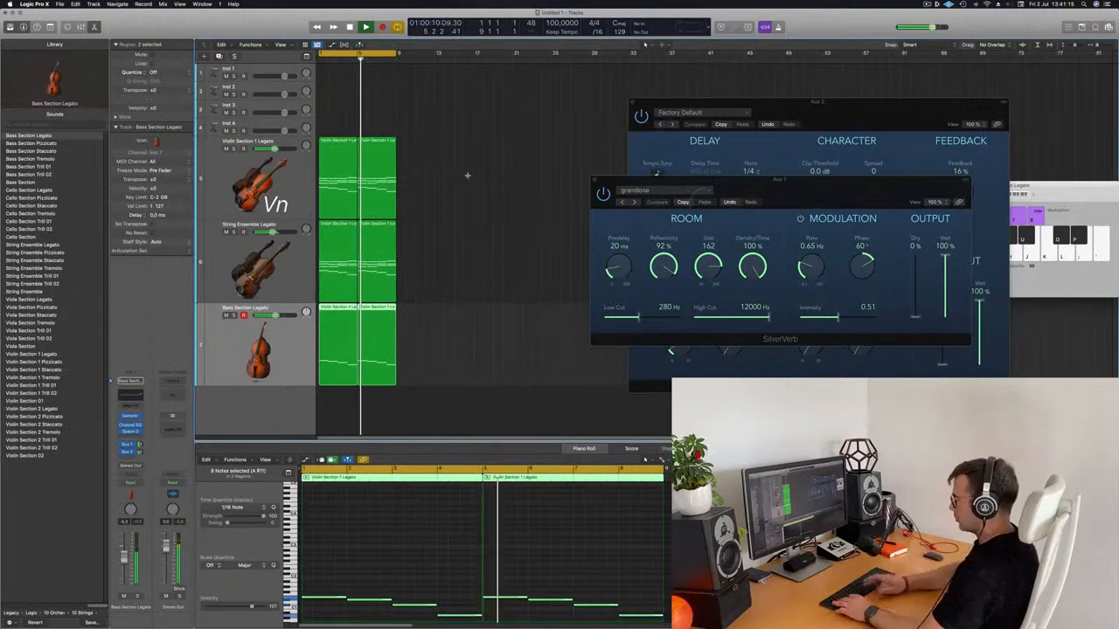
pyautogui.press('super+a')
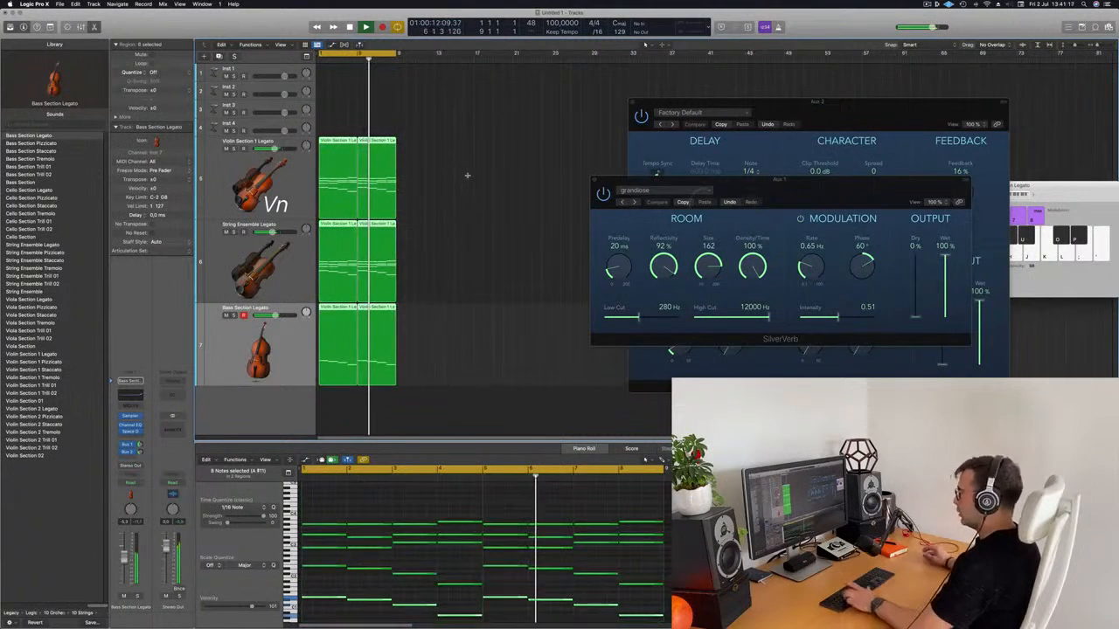
pyautogui.press('super+r')
pyautogui.press('super+r')
pyautogui.press('super+r')
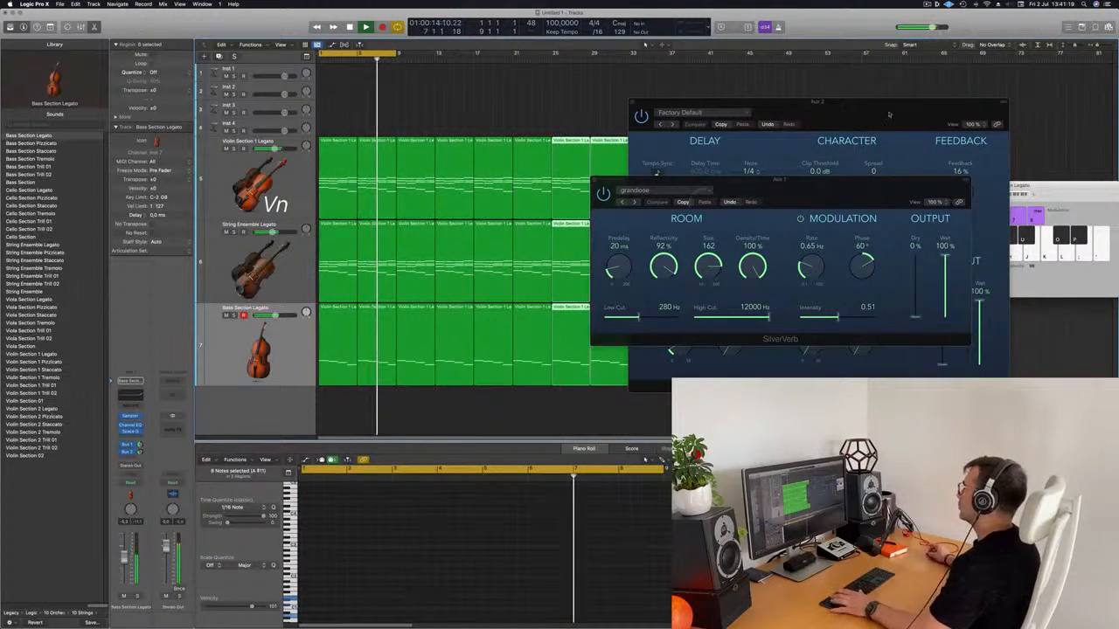
# Step: Move the delay and reverb windows clear of the regions and extend the cycle range to bar 33
pyautogui.moveTo(770, 108); pyautogui.dragTo(1110, 120)
pyautogui.moveTo(754, 182); pyautogui.dragTo(1014, 209)
pyautogui.press('space')
pyautogui.moveTo(398, 54); pyautogui.dragTo(629, 90)
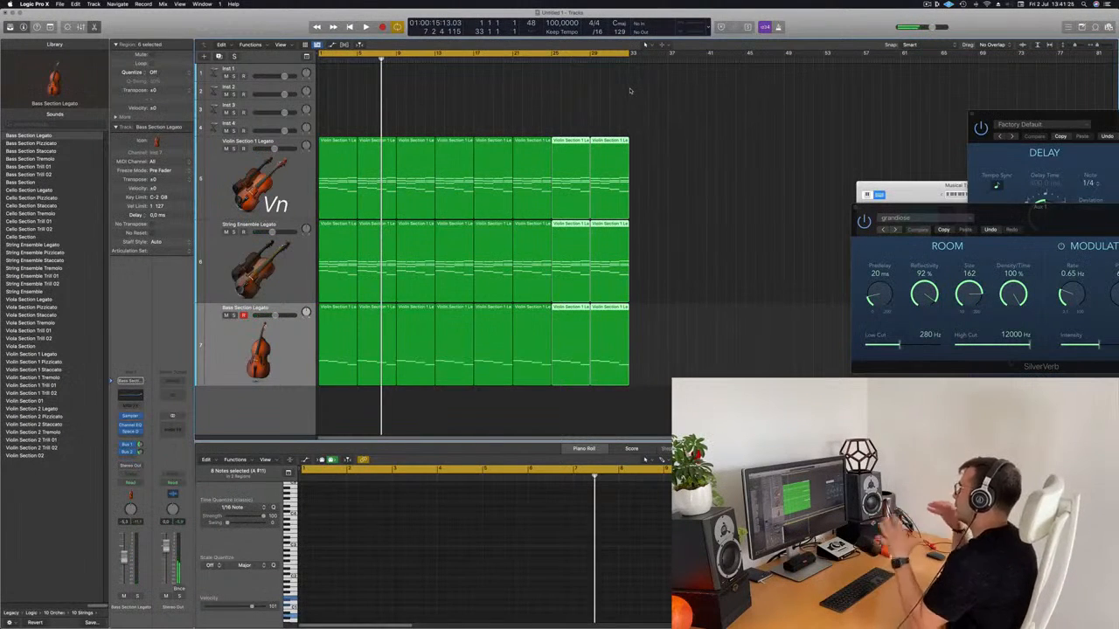
# Step: Play the extended three-track string arrangement from the start with all regions in view
pyautogui.press('space')
pyautogui.click(524, 93)
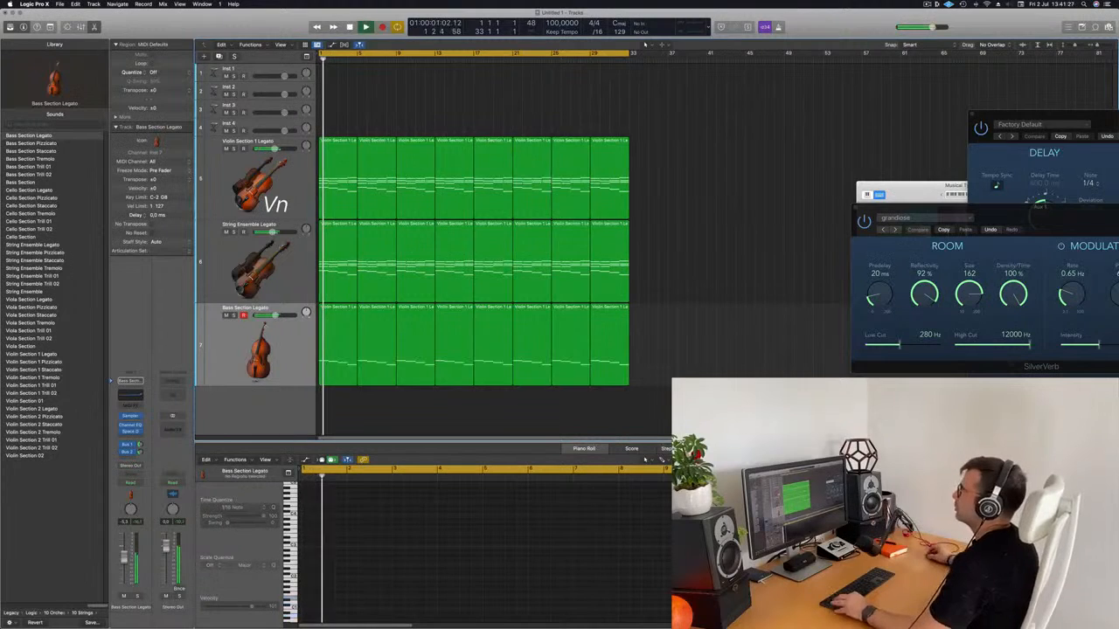
pyautogui.press('super+Left')
pyautogui.press('super+Left')
pyautogui.press('super+Up')
pyautogui.press('super+Up')
pyautogui.press('super+Up')
pyautogui.press('super+Up')
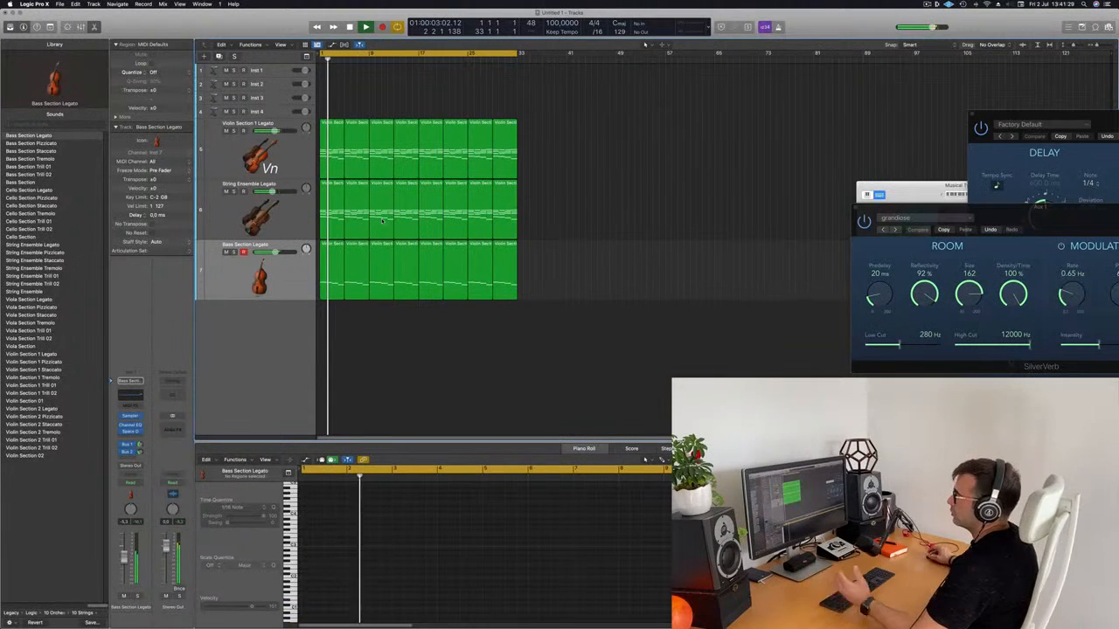
# Step: Duplicate the bass section track and copy all eight of its regions onto the new track
pyautogui.click(259, 273)
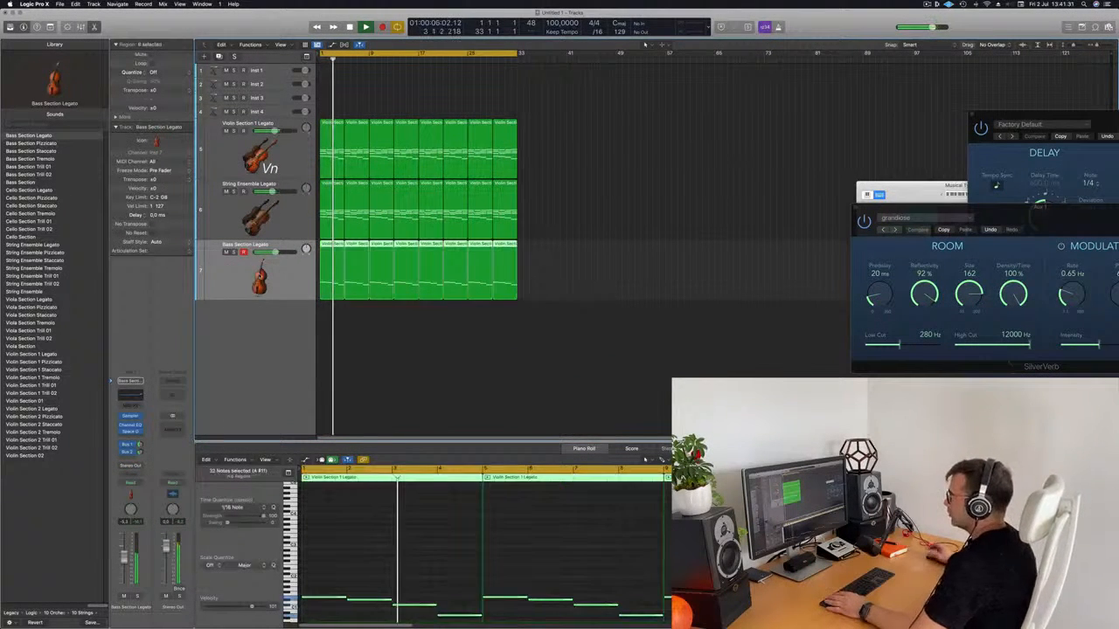
pyautogui.press('Return')
pyautogui.moveTo(546, 268); pyautogui.dragTo(328, 347)
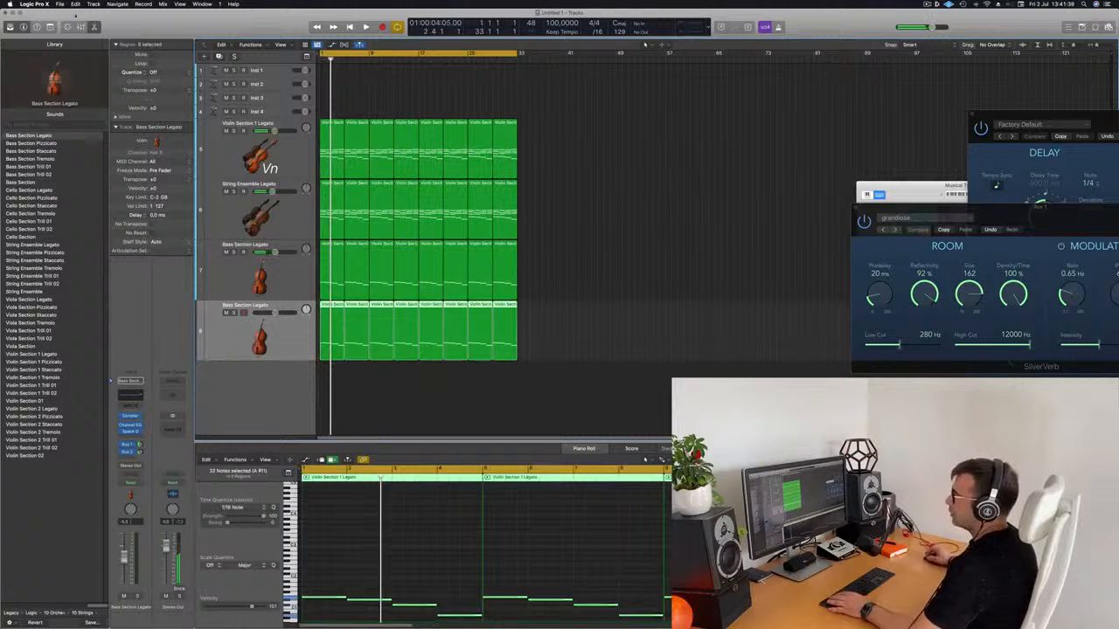
# Step: Load the French Horn sound from the orchestral brass instruments on the duplicated bass track
pyautogui.click(54, 613)
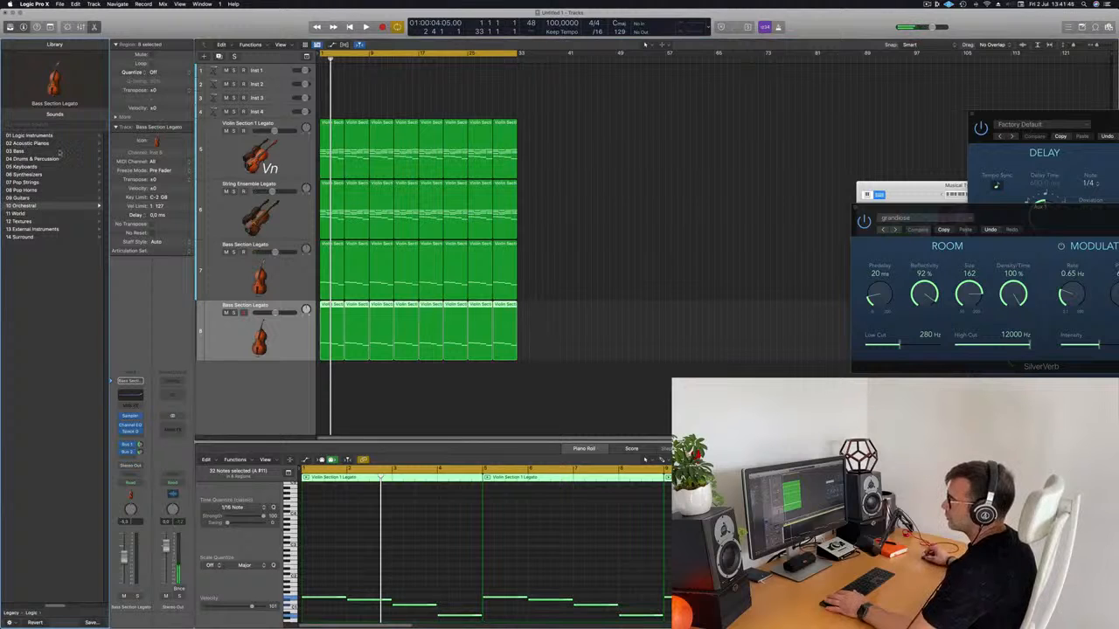
pyautogui.click(27, 206)
pyautogui.click(19, 144)
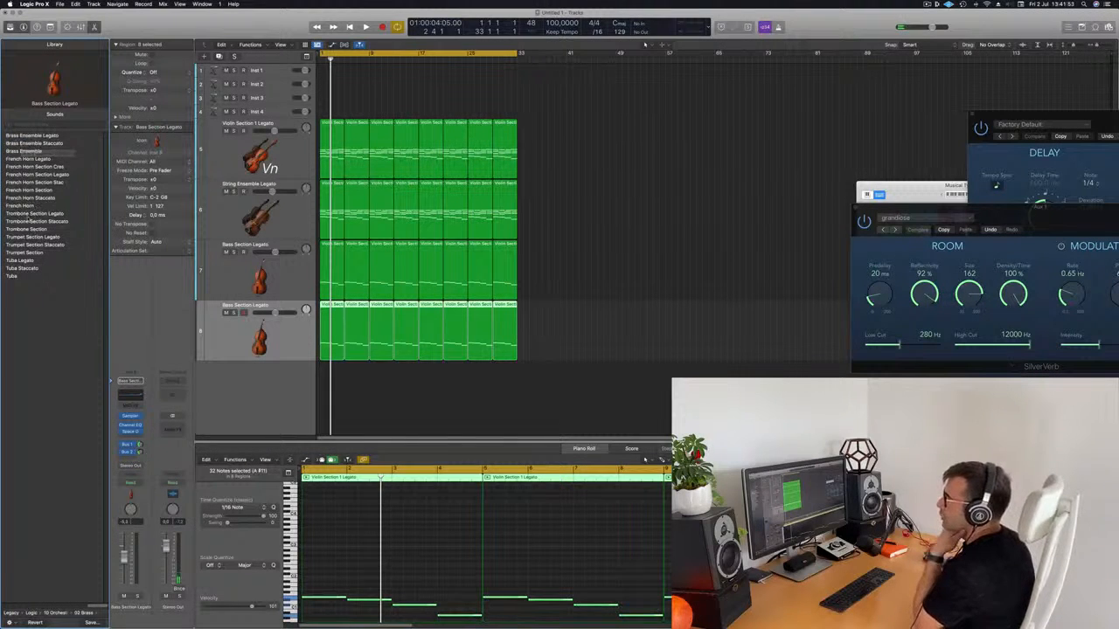
pyautogui.click(35, 215)
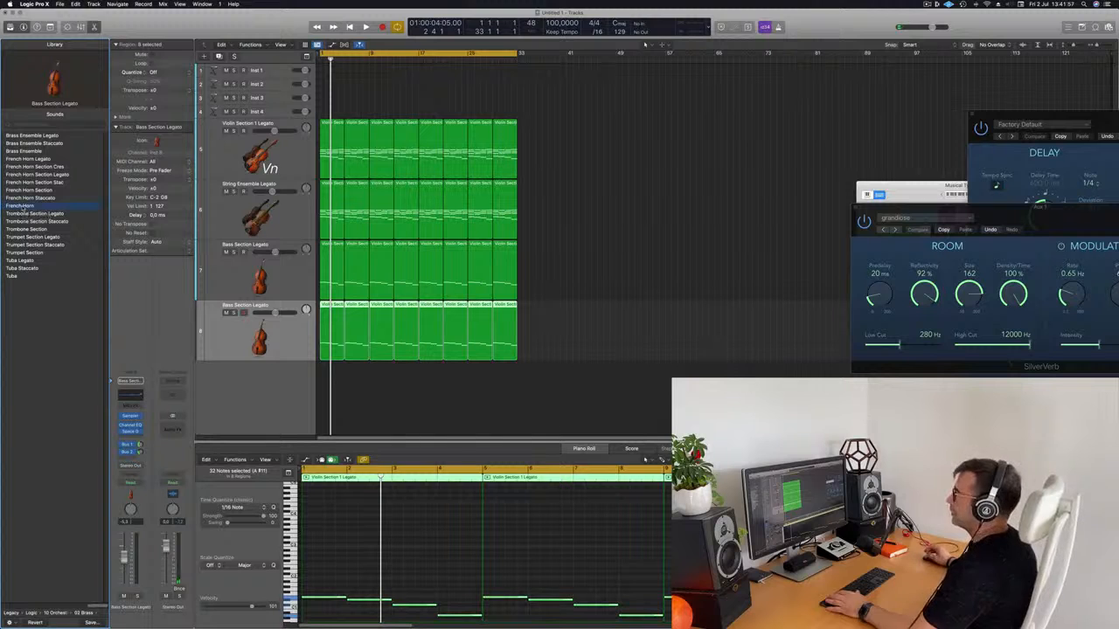
# Step: Transpose all notes in the French horn regions up one octave
pyautogui.click(452, 594)
pyautogui.press('super+a')
pyautogui.hotkey('alt', 'shift', 'Up')
pyautogui.hotkey('alt', 'shift', 'Up')
pyautogui.hotkey('alt', 'shift', 'Up')
pyautogui.hotkey('alt', 'shift', 'Down')
pyautogui.hotkey('alt', 'shift', 'Down')
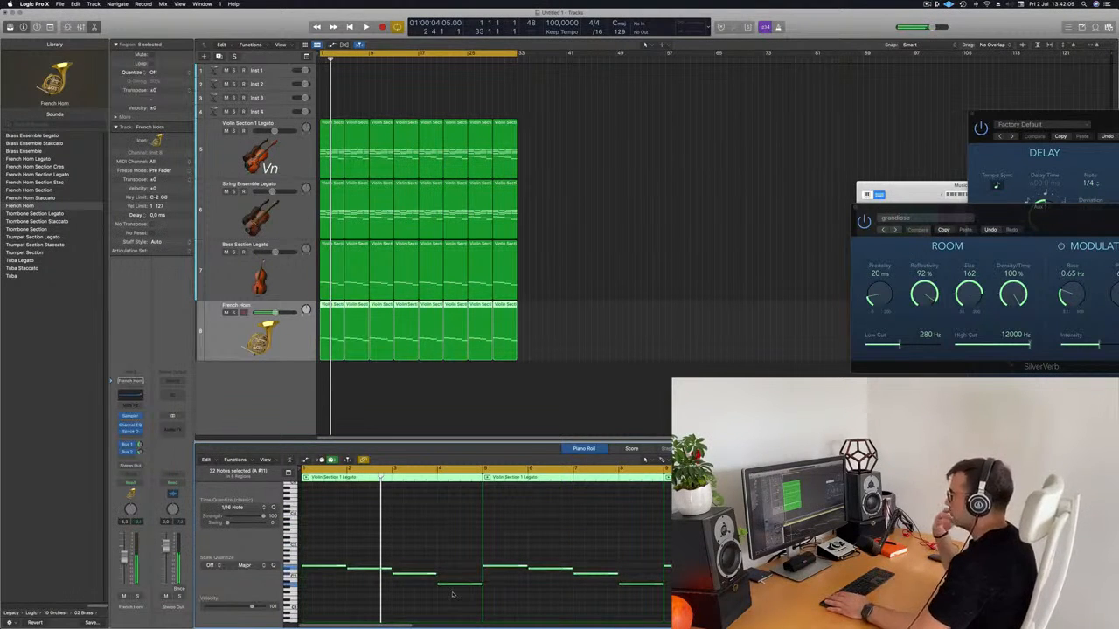
# Step: Audition the French horn with the strings, raising its volume slightly and transposing its notes up another octave
pyautogui.press('space')
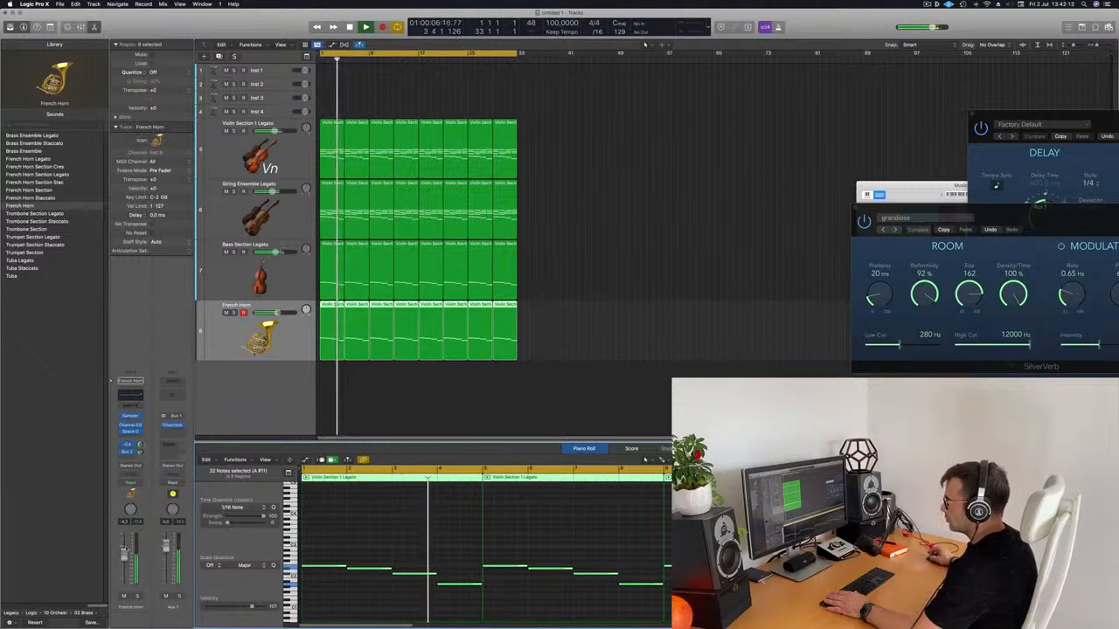
pyautogui.press('Return')
pyautogui.press('s')
pyautogui.press('s')
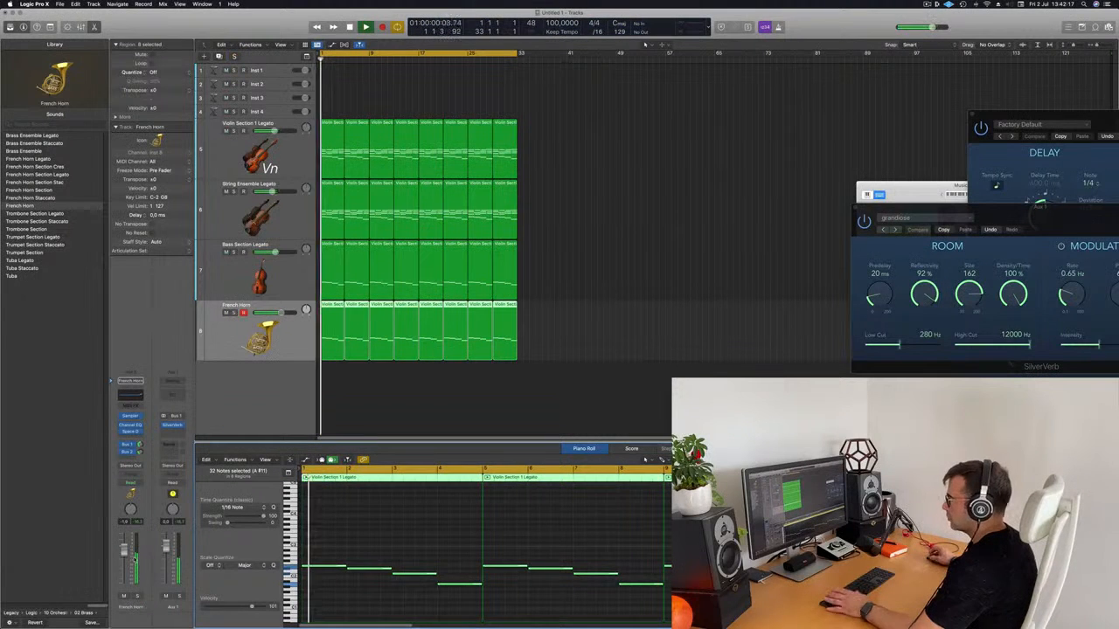
pyautogui.press('space')
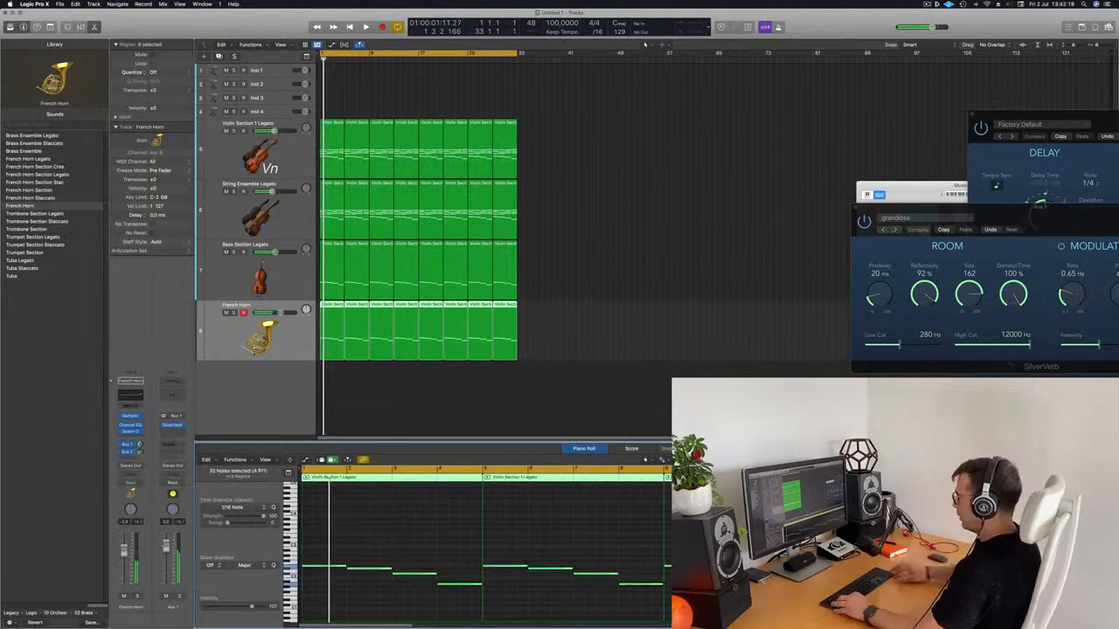
pyautogui.press('space')
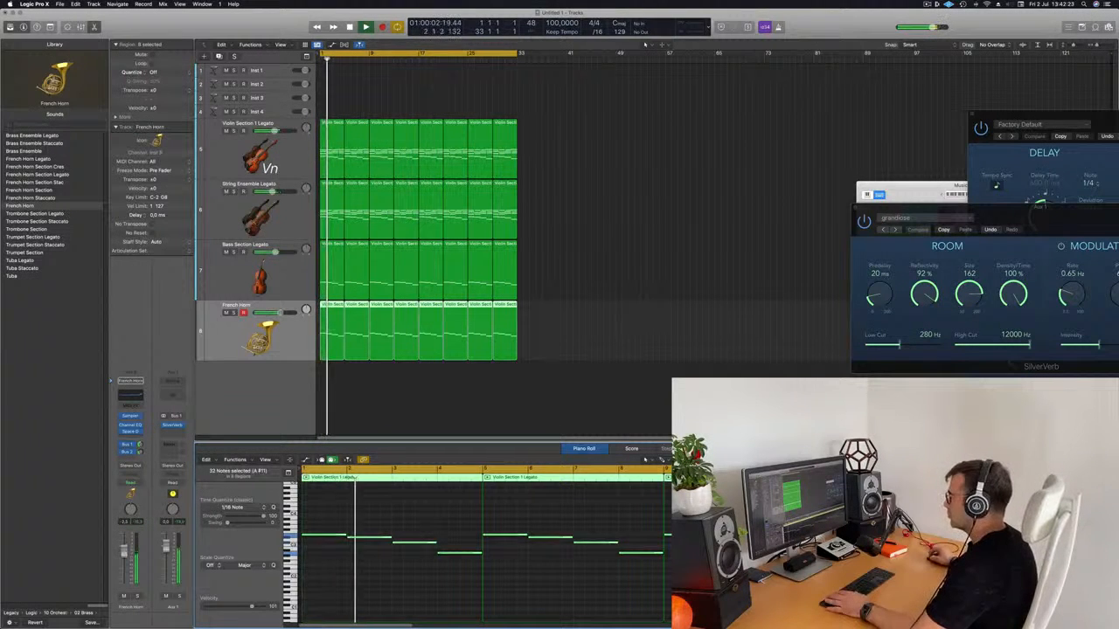
pyautogui.press('space')
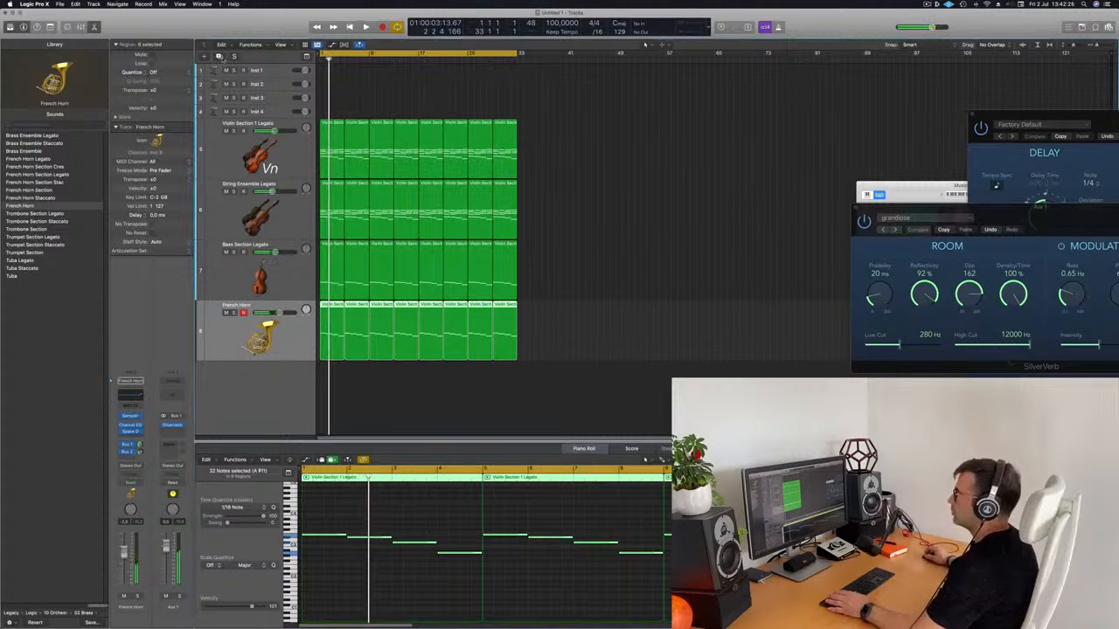
# Step: Duplicate the French horn track, copy its regions onto the new track and transpose those notes down one octave
pyautogui.press('super+d')
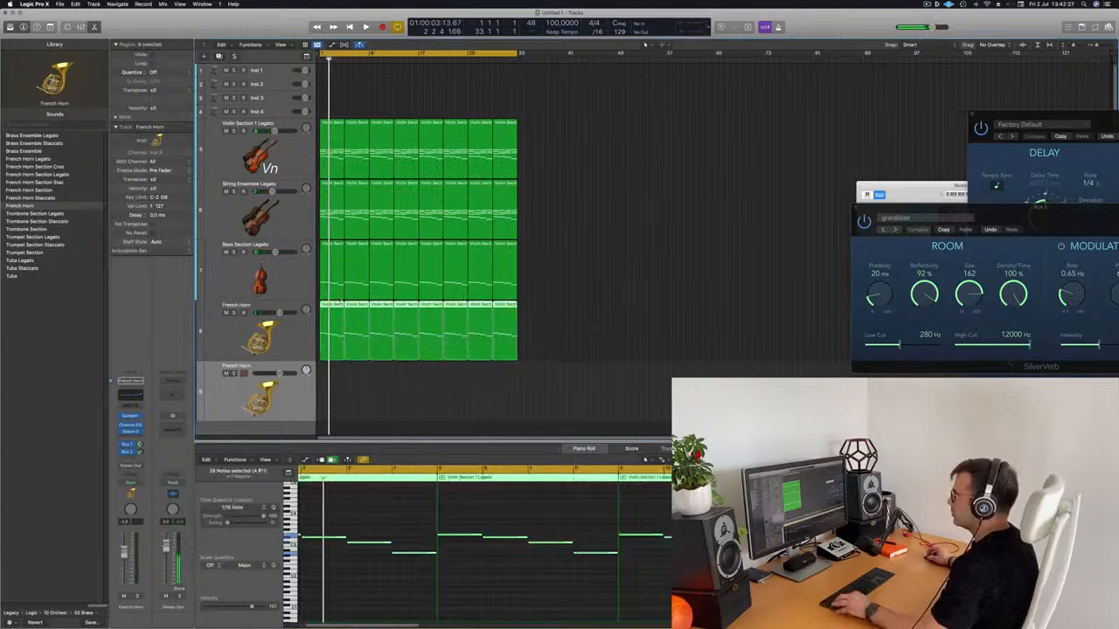
pyautogui.moveTo(334, 307); pyautogui.dragTo(339, 386)
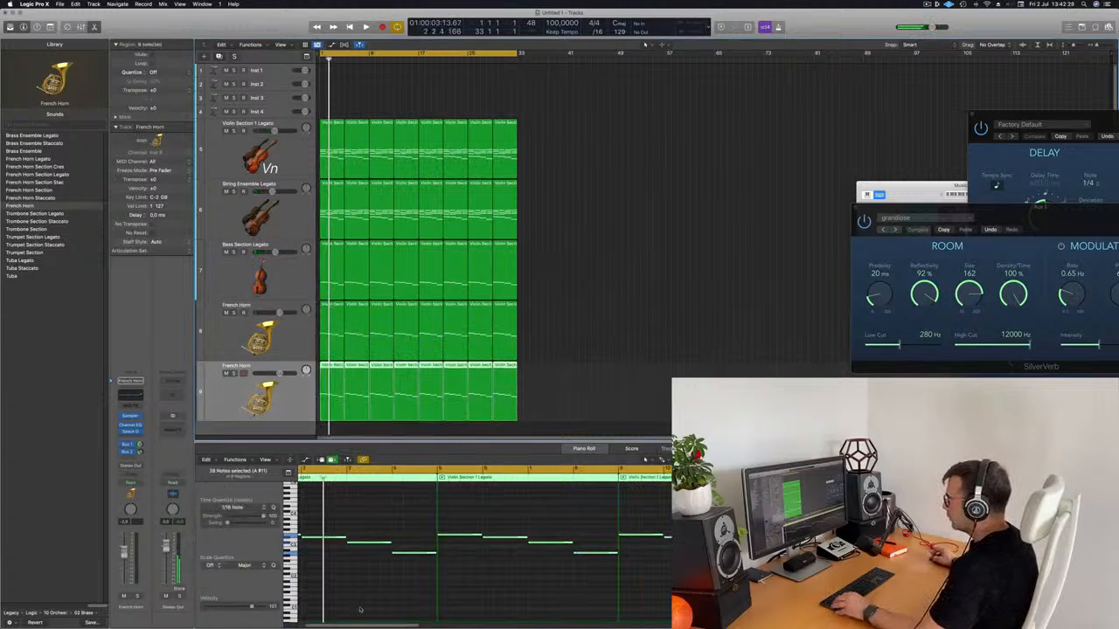
pyautogui.click(360, 609)
pyautogui.press('super+a')
pyautogui.hotkey('shift', 'alt', 'Down')
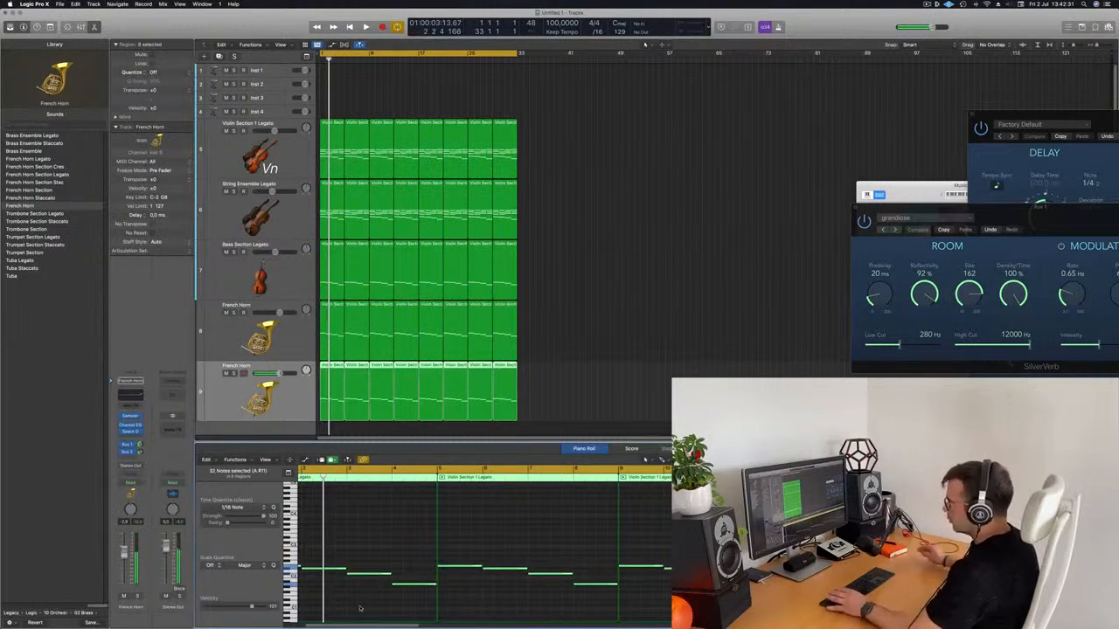
# Step: Play the arrangement from the start and solo the lower French horn track
pyautogui.press('Return')
pyautogui.press('space')
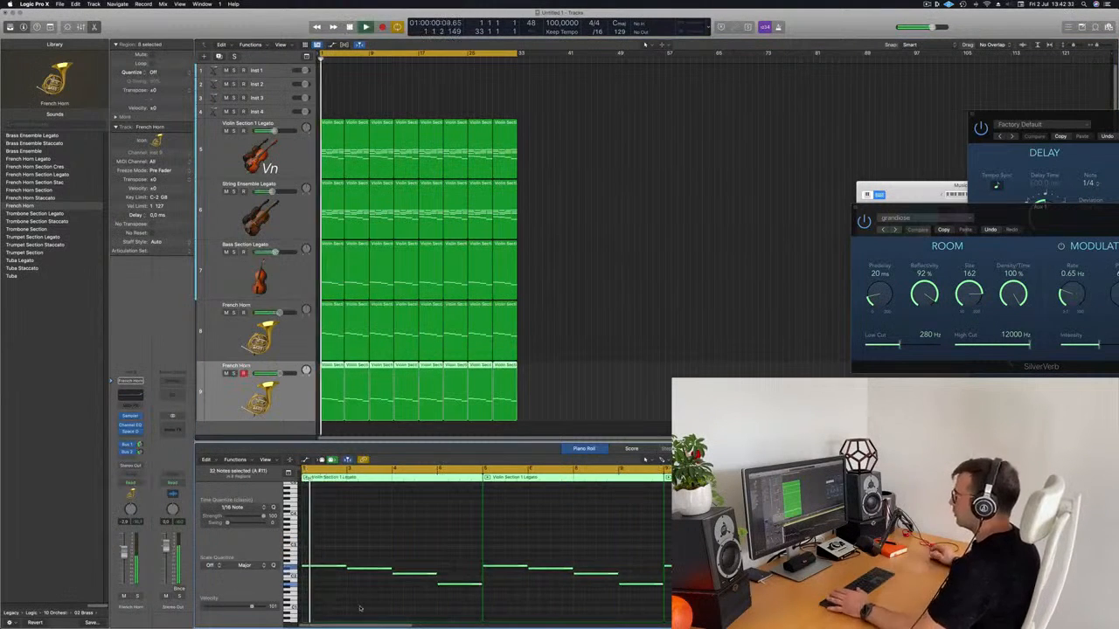
pyautogui.click(233, 373)
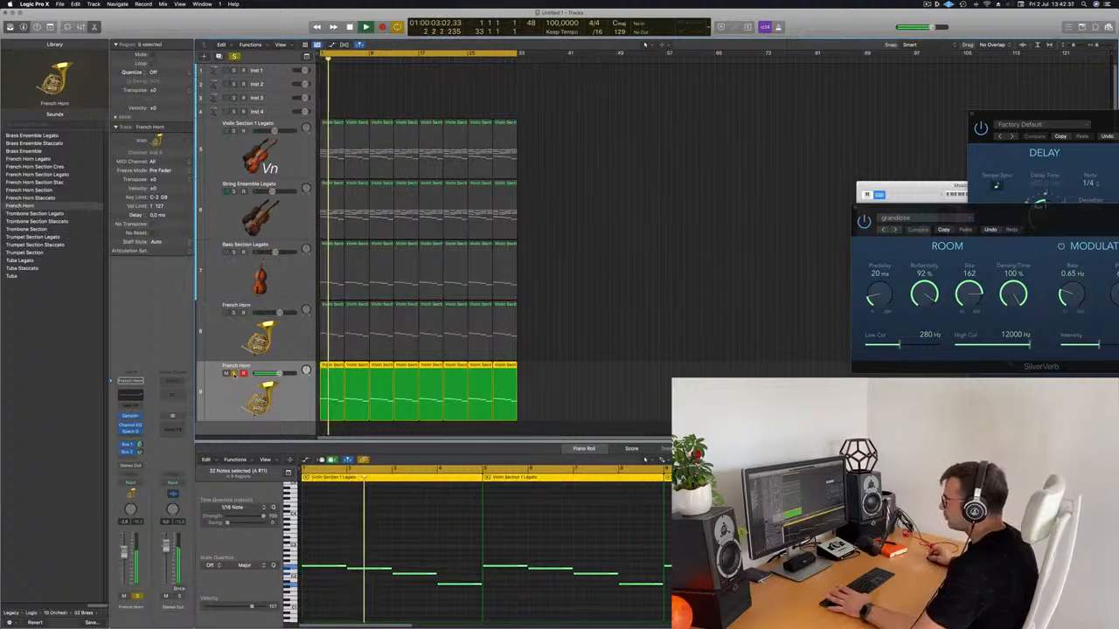
# Step: Solo the upper French horn track in place of the lower one to compare them, and clear the solo
pyautogui.click(233, 374)
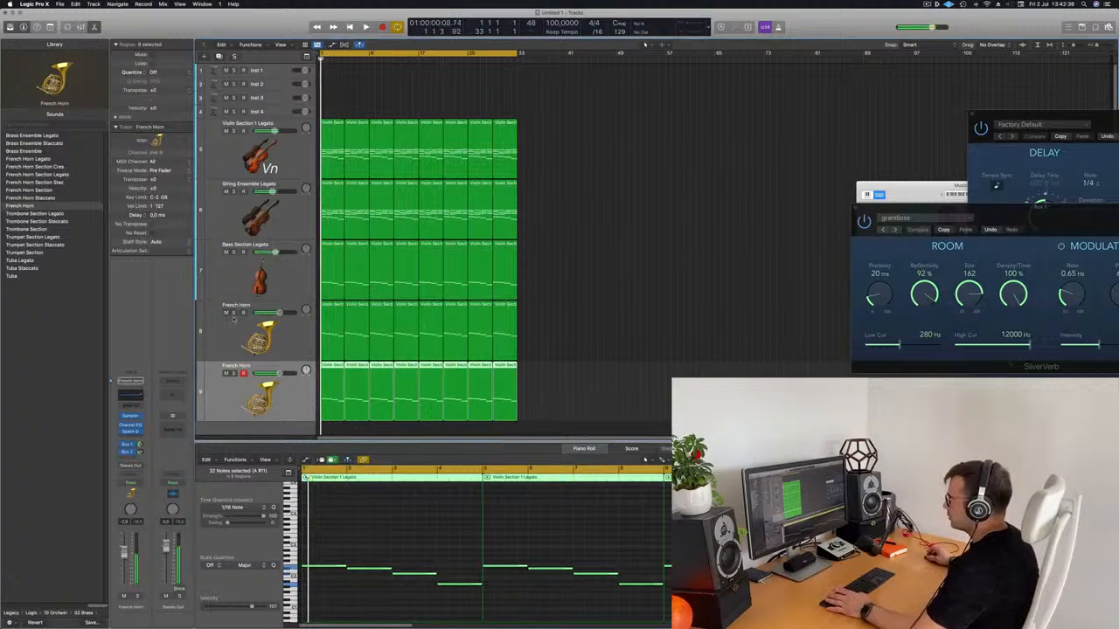
pyautogui.click(234, 313)
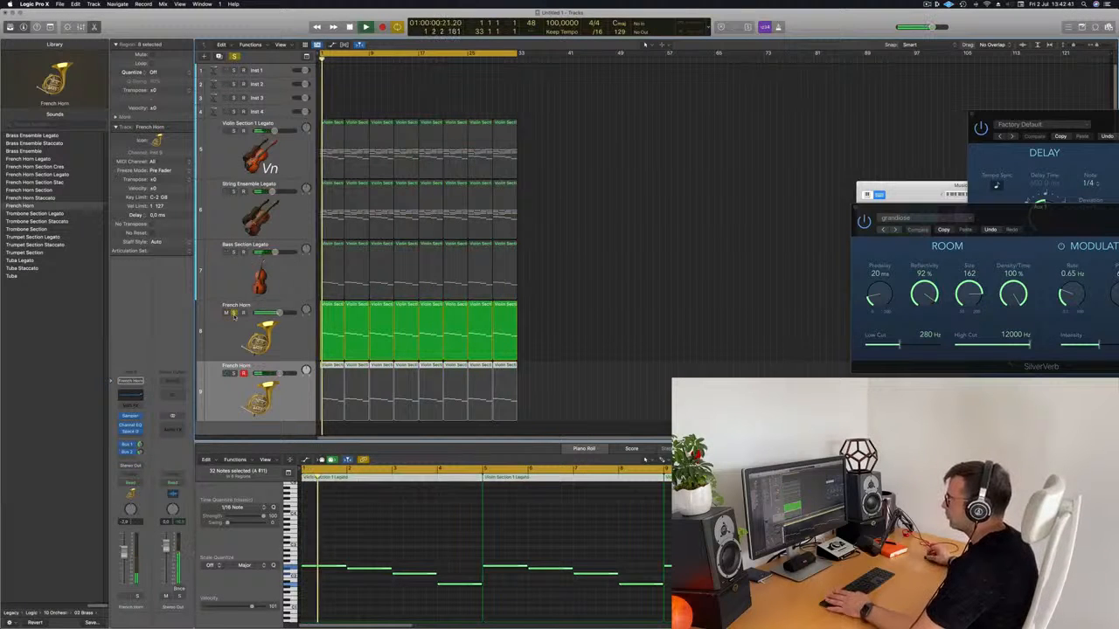
pyautogui.click(236, 57)
# Step: Play the full arrangement with all tracks sounding and the tracks shown at a reduced height
pyautogui.press('space')
pyautogui.scroll(-3, 586, 258)
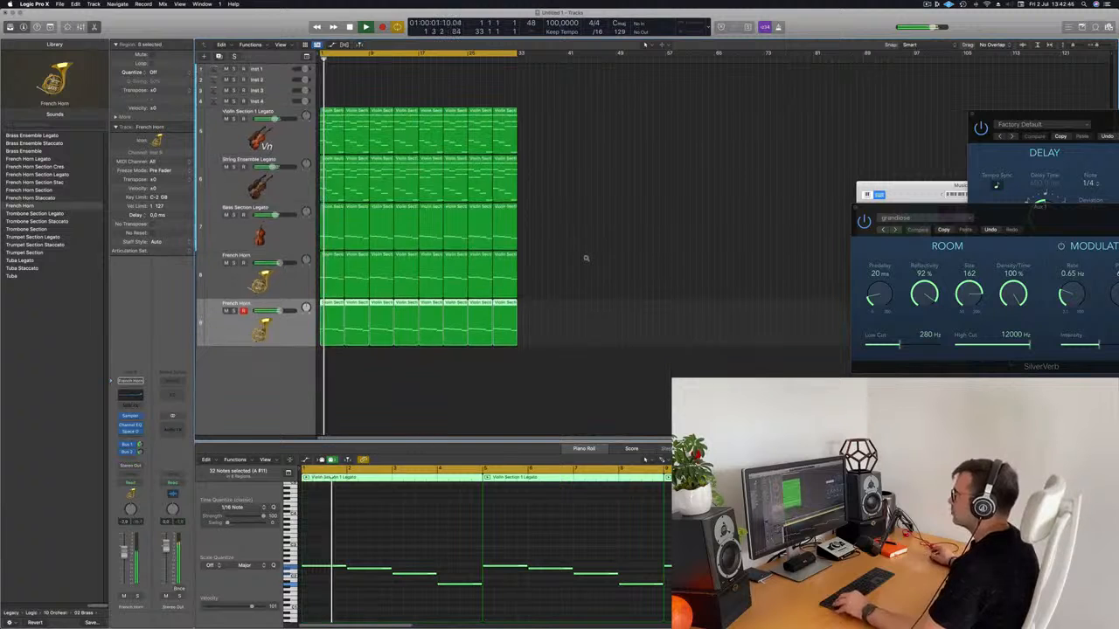
pyautogui.scroll(-2, 586, 257)
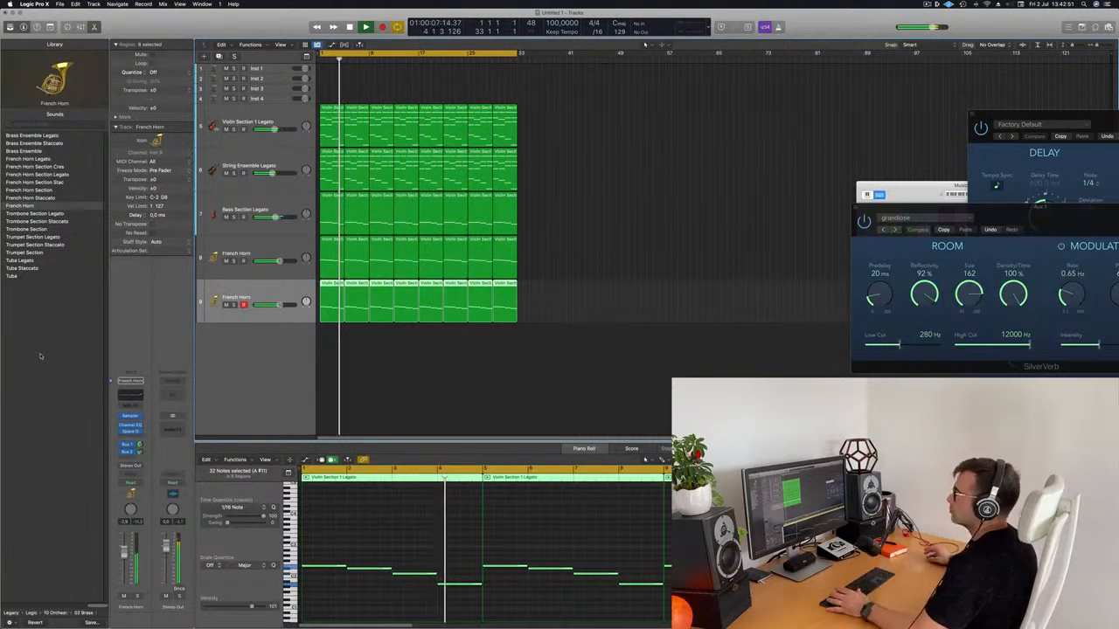
pyautogui.press('space')
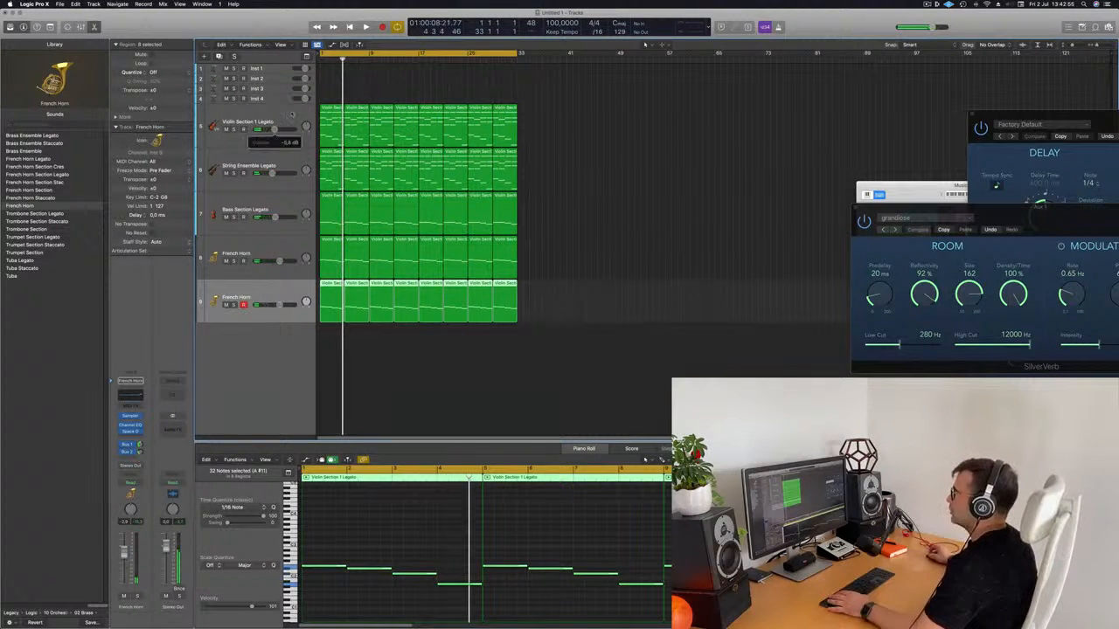
# Step: Duplicate the Violin Section 1 Legato track with its settings and place the new track above the original
pyautogui.click(287, 116)
pyautogui.press('super+d')
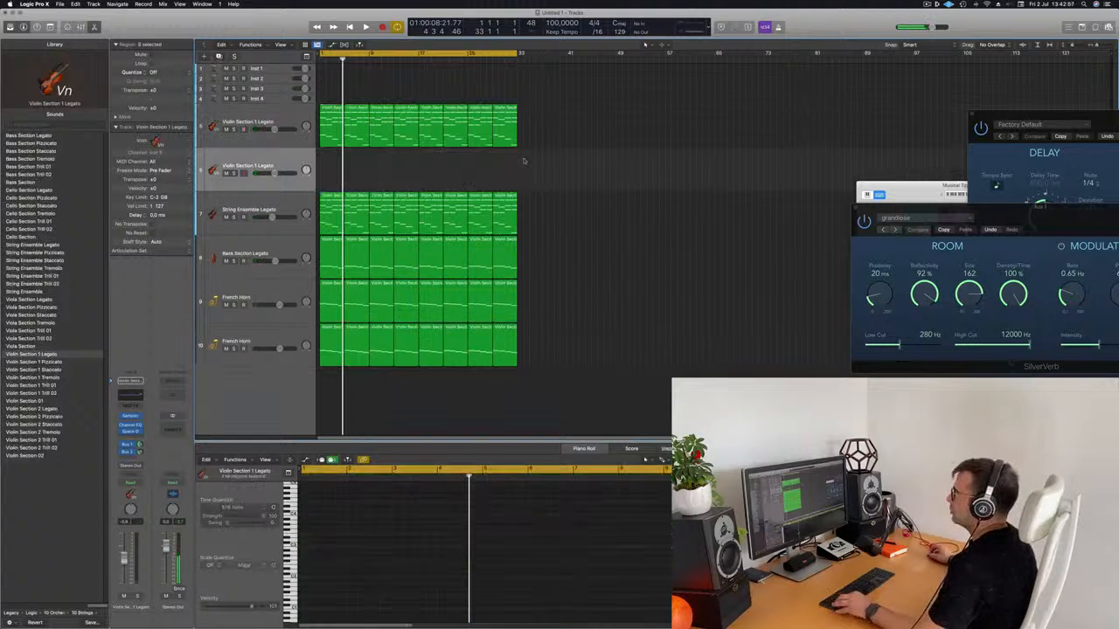
pyautogui.moveTo(279, 163); pyautogui.dragTo(284, 120)
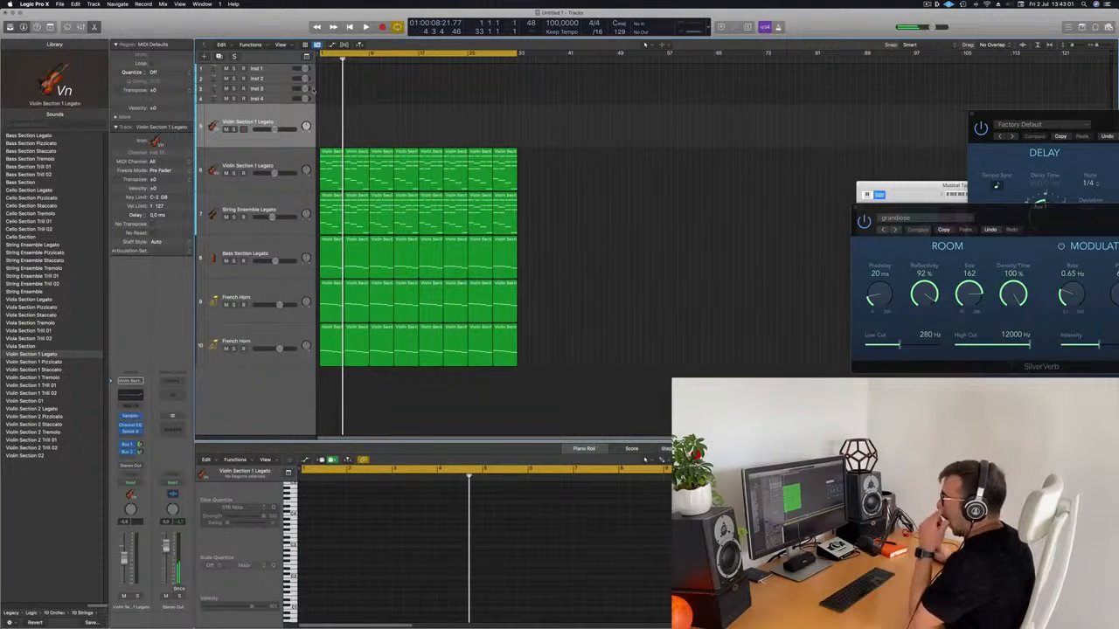
# Step: Copy the first violin region onto the new track and repeat it until eight regions fill the cycle range
pyautogui.moveTo(330, 165); pyautogui.dragTo(329, 121)
pyautogui.press('super+r')
pyautogui.press('super+r')
pyautogui.press('super+r')
pyautogui.press('super+r')
pyautogui.press('super+r')
pyautogui.press('super+r')
pyautogui.press('super+r')
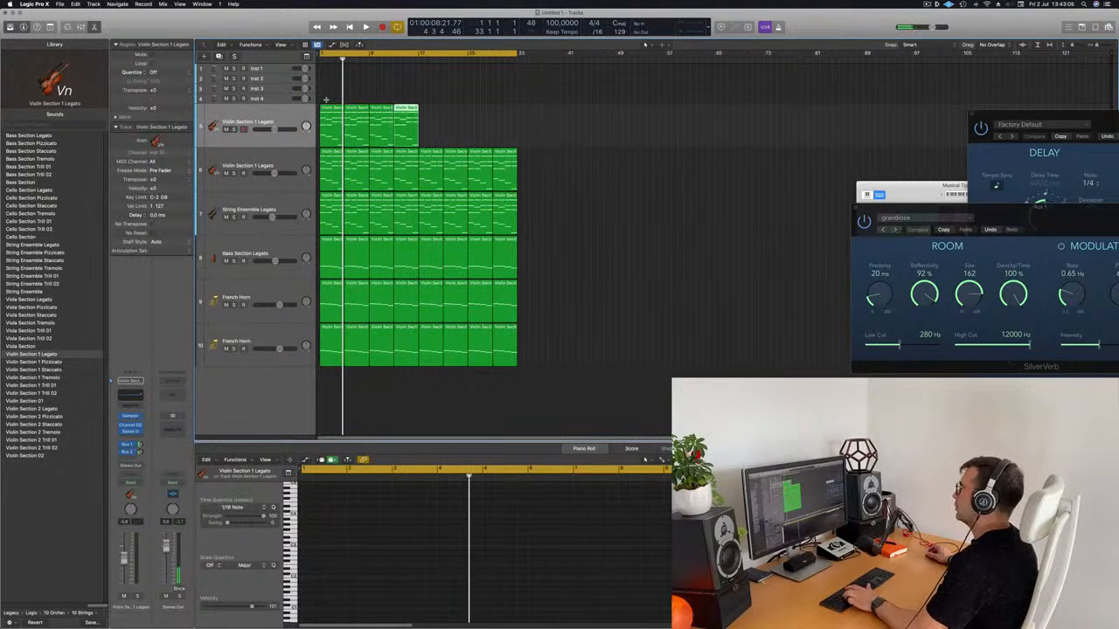
# Step: Change the new track's instrument to Brass Ensemble from the orchestral 02 Brass sounds
pyautogui.click(247, 112)
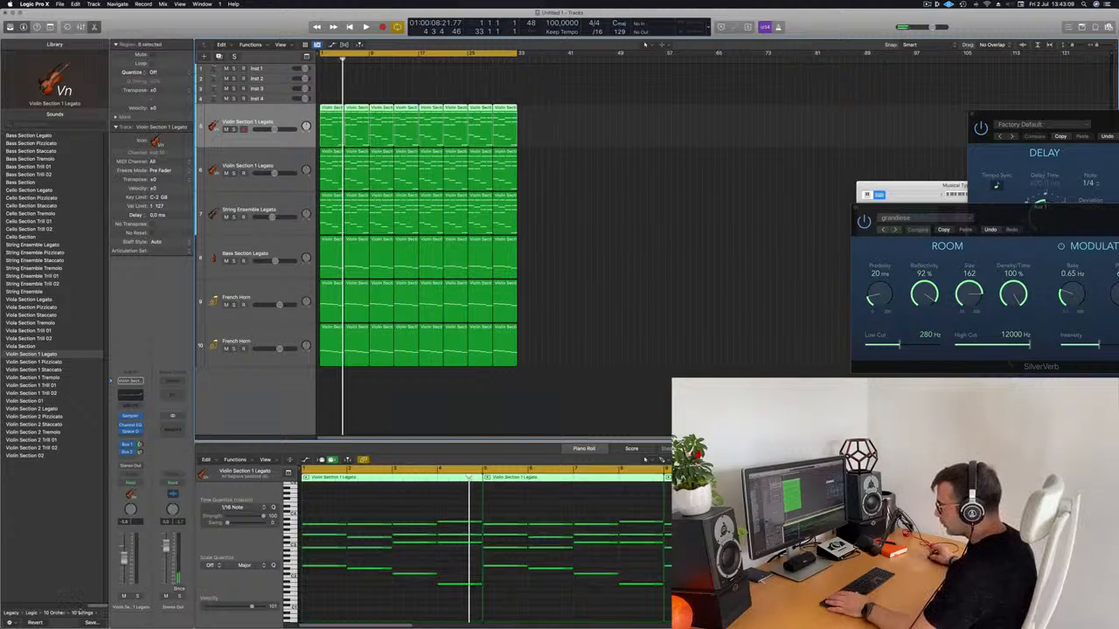
pyautogui.click(70, 614)
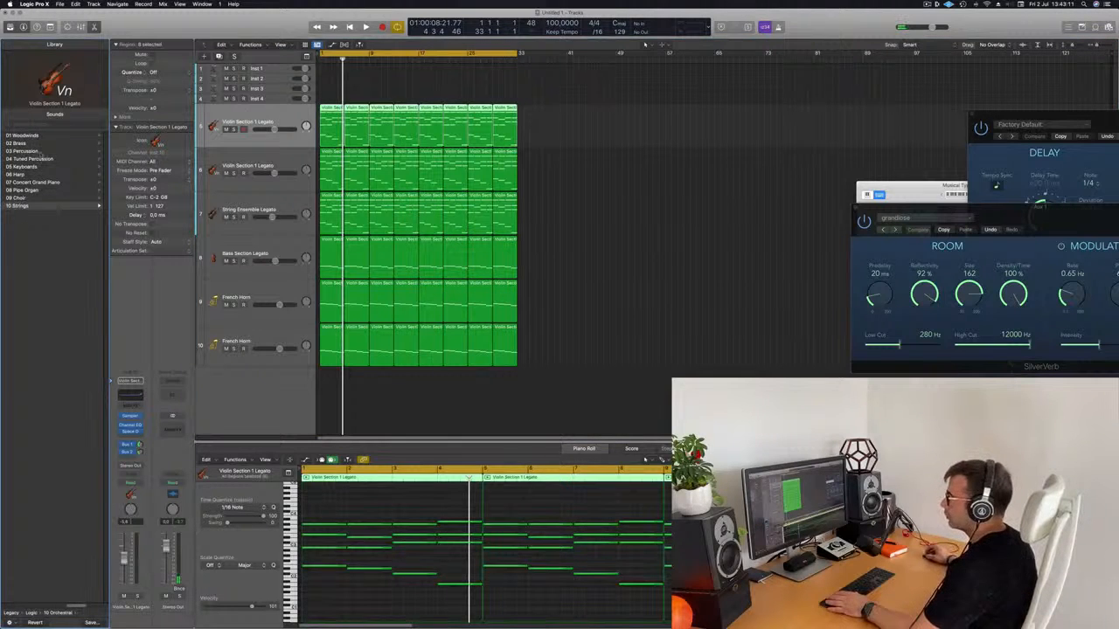
pyautogui.click(29, 142)
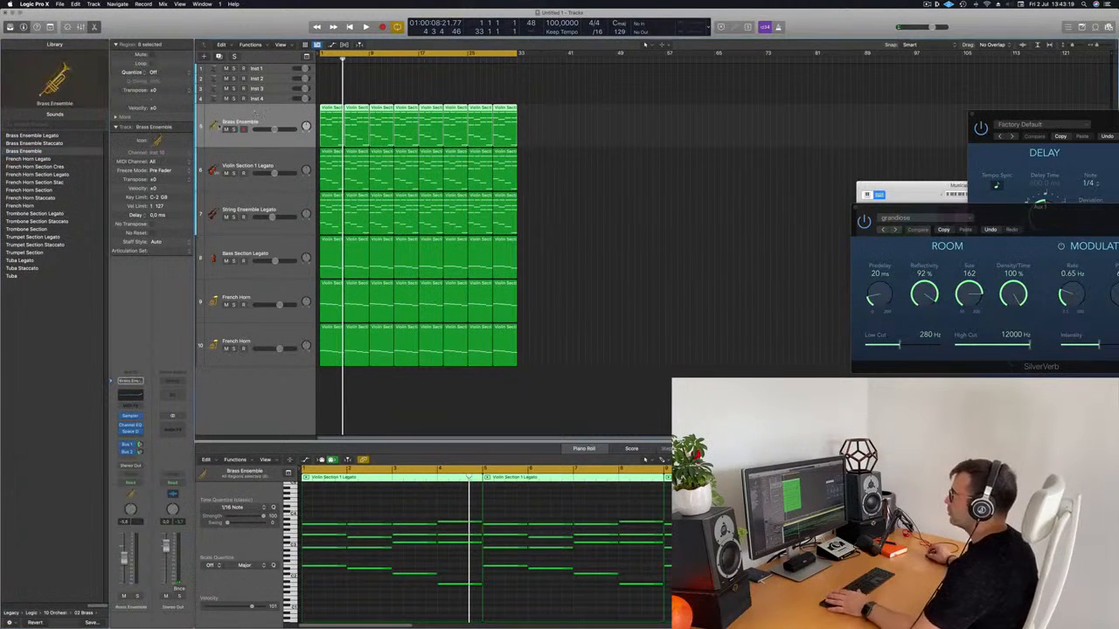
# Step: Solo the Brass Ensemble track, play it from the start and raise its Bus 1 send slightly
pyautogui.click(233, 129)
pyautogui.press('Return')
pyautogui.press('space')
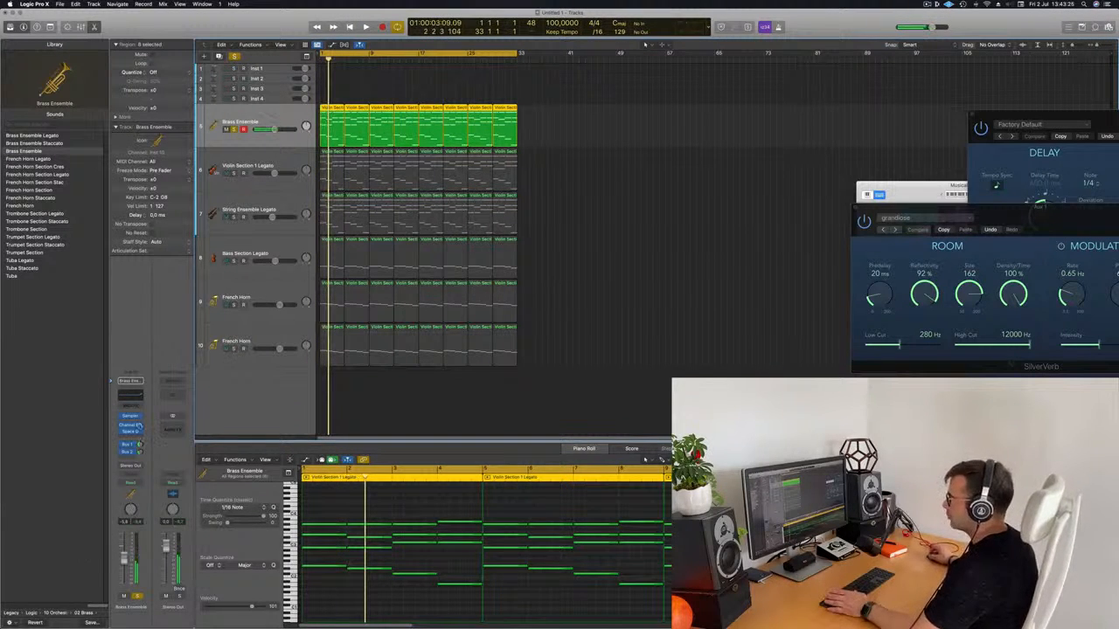
pyautogui.moveTo(139, 444); pyautogui.dragTo(140, 442)
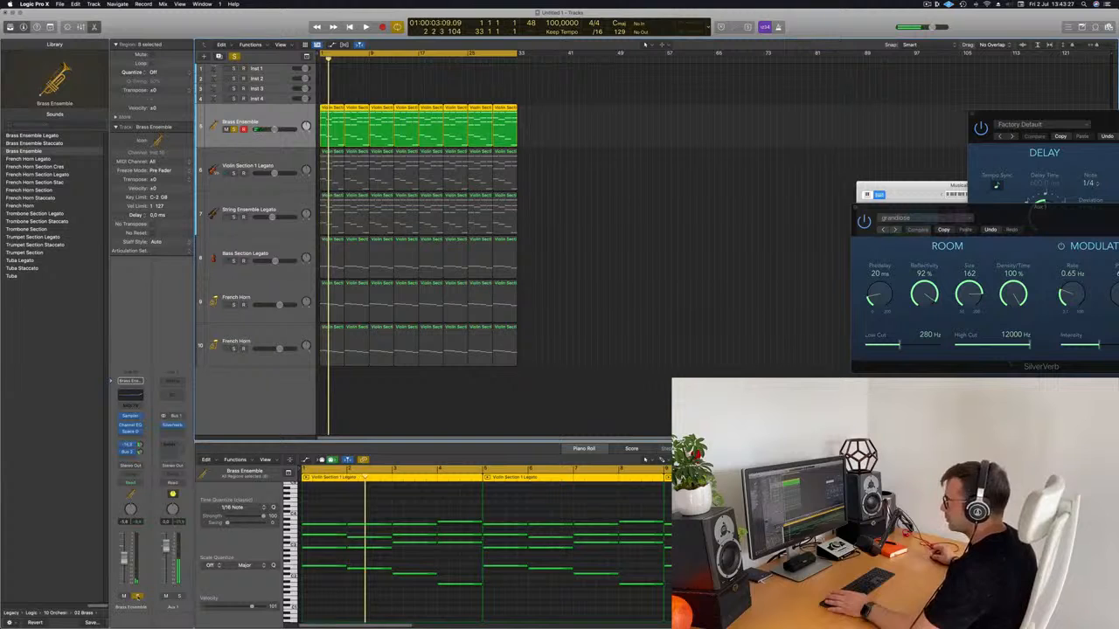
# Step: Unsolo the Brass Ensemble and lower its volume slightly while the full arrangement plays
pyautogui.press('s')
pyautogui.press('space')
pyautogui.moveTo(124, 559); pyautogui.dragTo(125, 562)
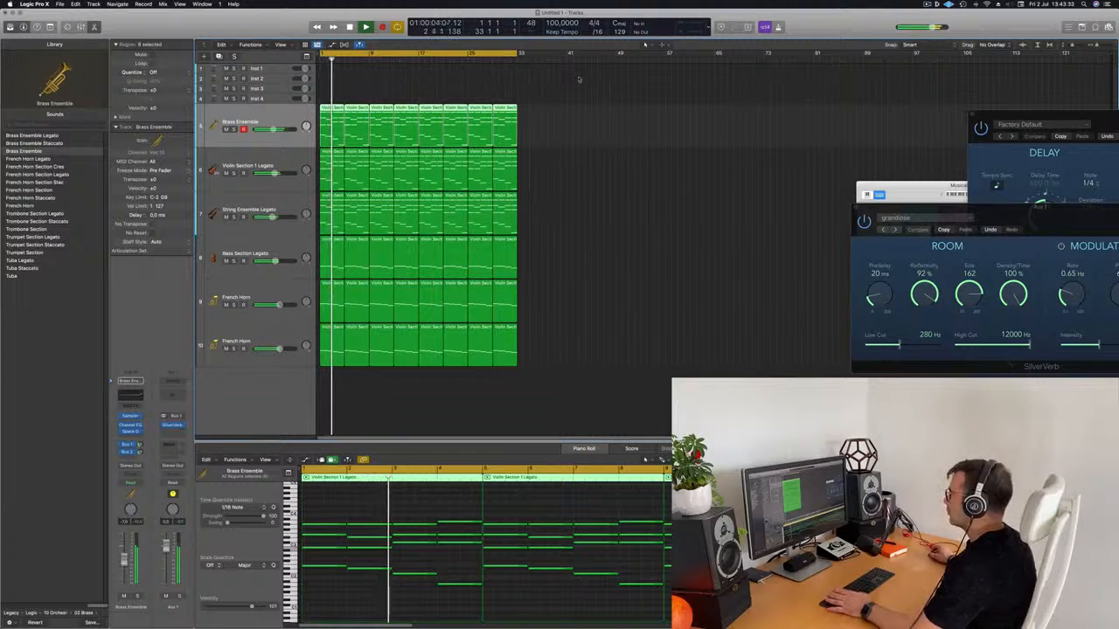
# Step: Examine the Brass Ensemble's Channel EQ during playback, soloing the track from the start, and close the EQ
pyautogui.click(131, 395)
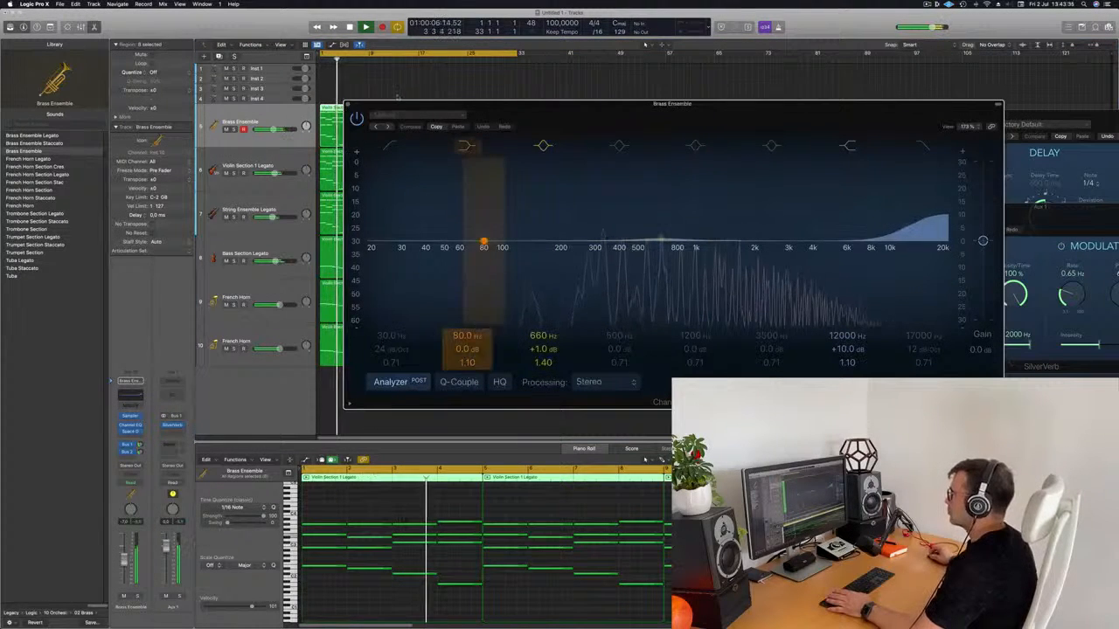
pyautogui.moveTo(571, 106); pyautogui.dragTo(627, 91)
pyautogui.press('Return')
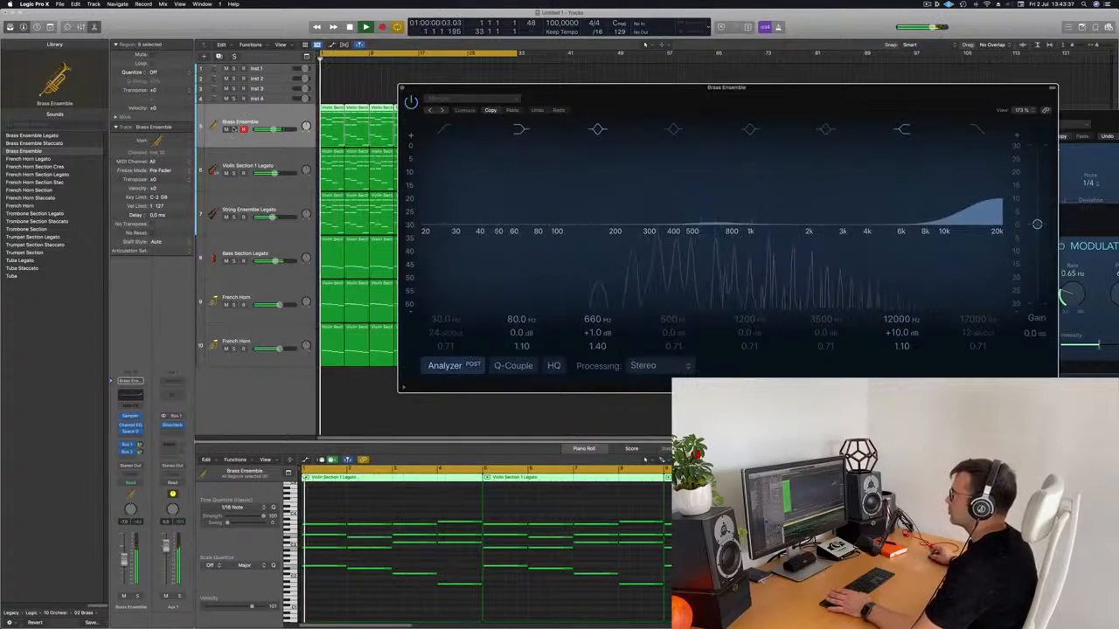
pyautogui.click(233, 129)
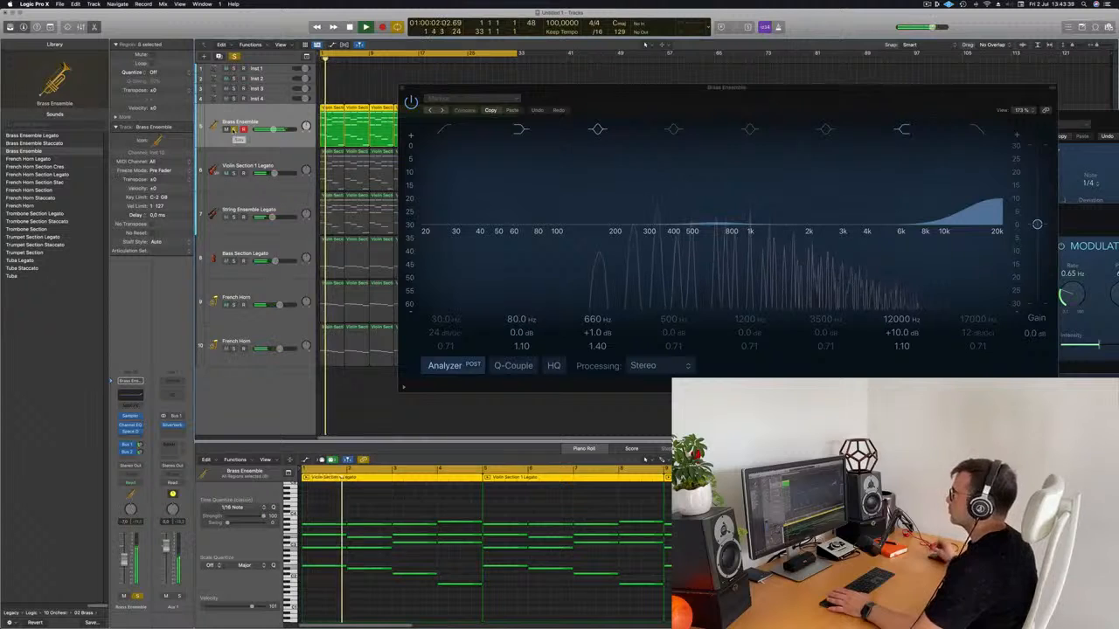
pyautogui.press('Return')
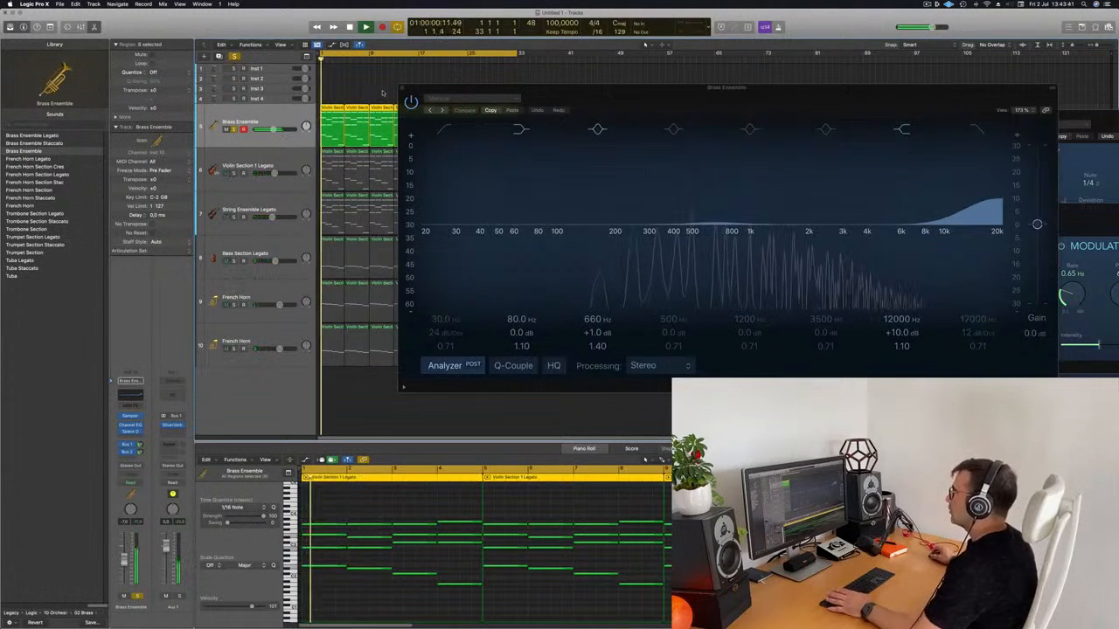
pyautogui.click(402, 87)
pyautogui.press('space')
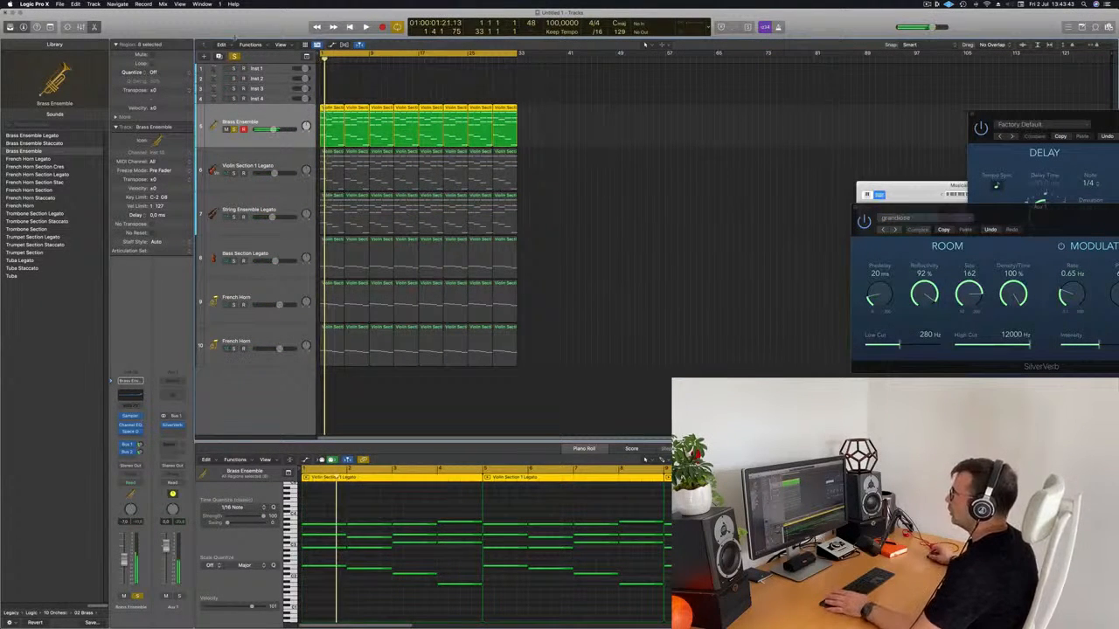
# Step: Duplicate the Brass Ensemble track and pan the original off-centre
pyautogui.press('super+d')
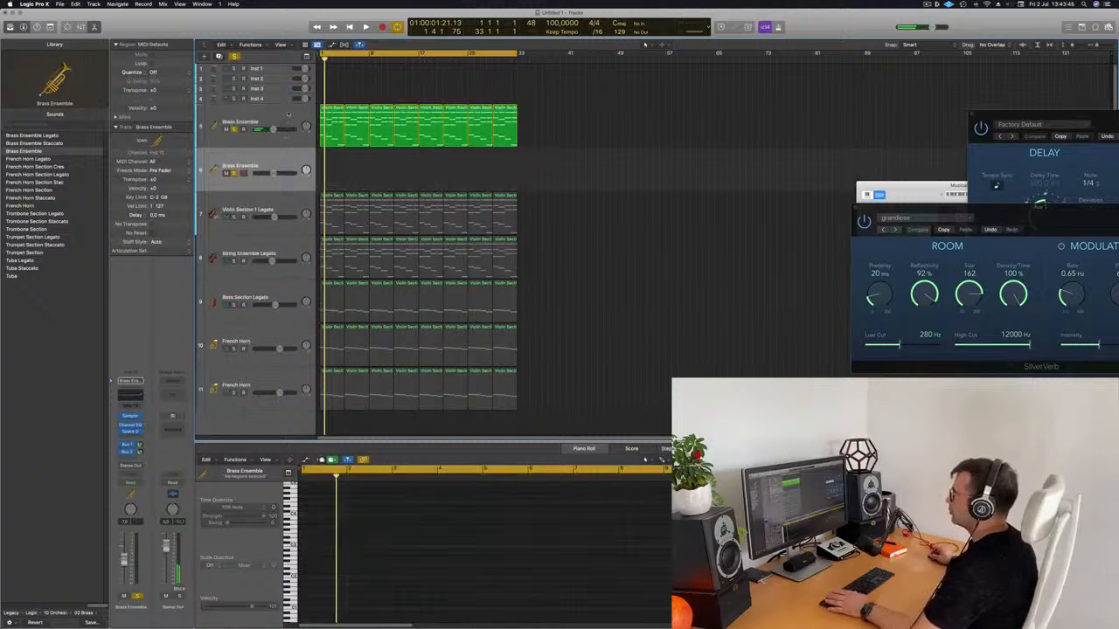
pyautogui.click(288, 116)
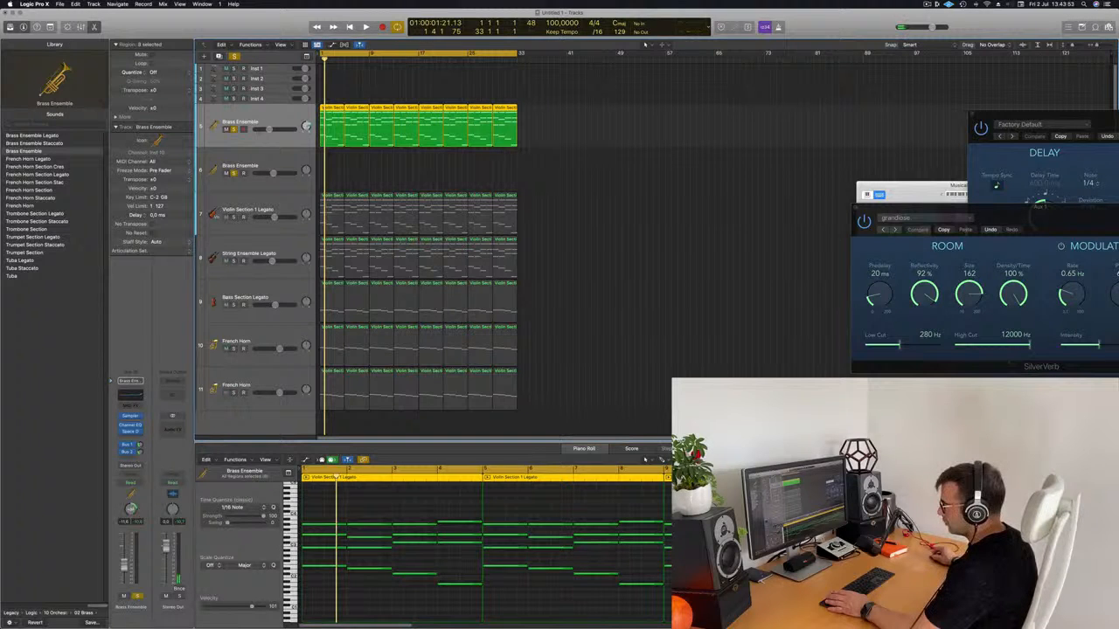
# Step: Lower the original Brass Ensemble track's volume while auditioning it repeatedly from the start
pyautogui.press('space')
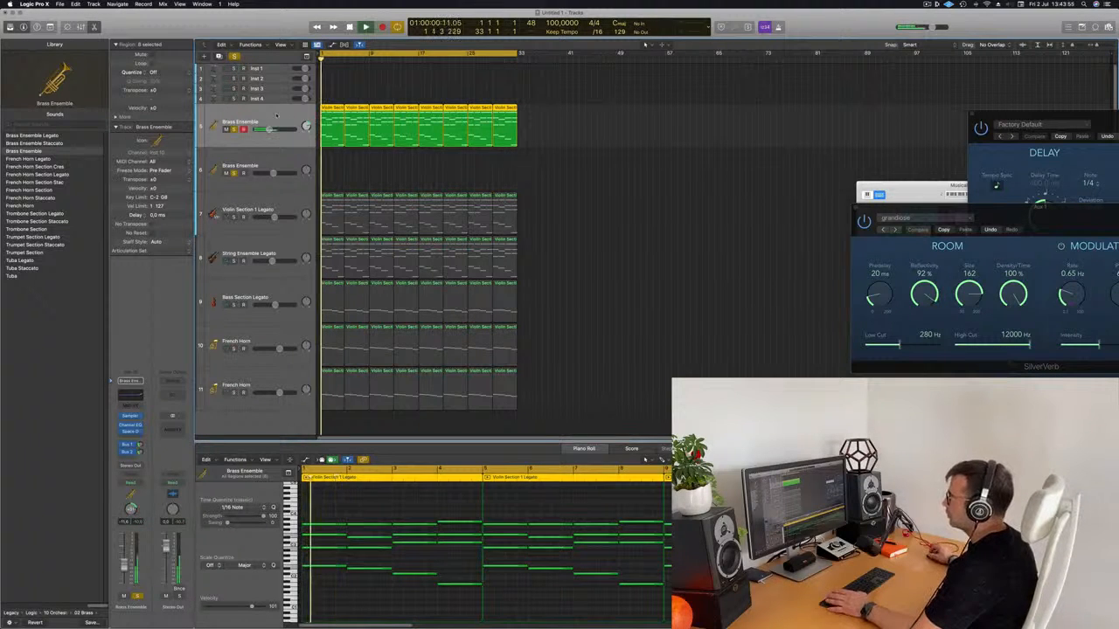
pyautogui.press('space')
pyautogui.press('space')
pyautogui.moveTo(125, 562); pyautogui.dragTo(125, 566)
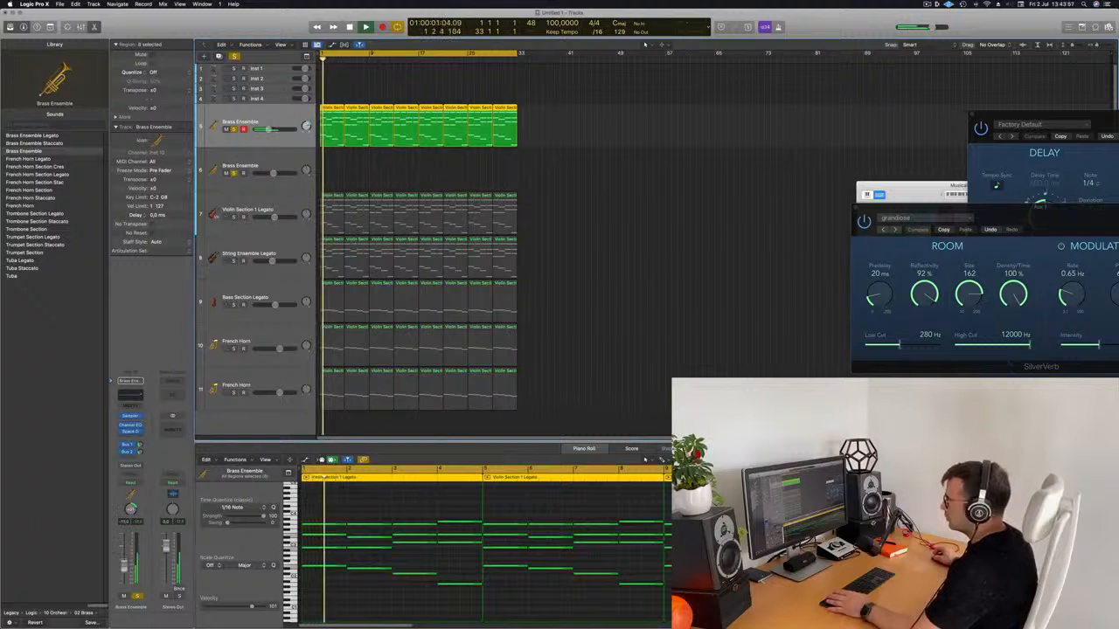
pyautogui.press('space')
pyautogui.press('space')
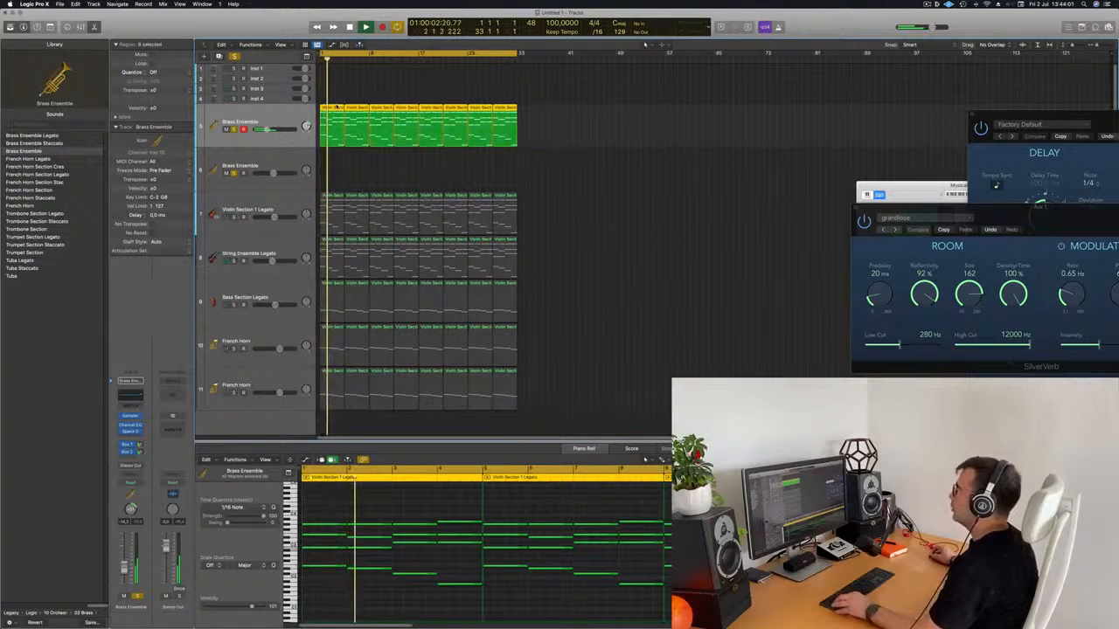
# Step: Copy the brass regions onto the duplicate Brass Ensemble track, pan that track off-centre and play both
pyautogui.moveTo(336, 127); pyautogui.dragTo(337, 169)
pyautogui.click(257, 166)
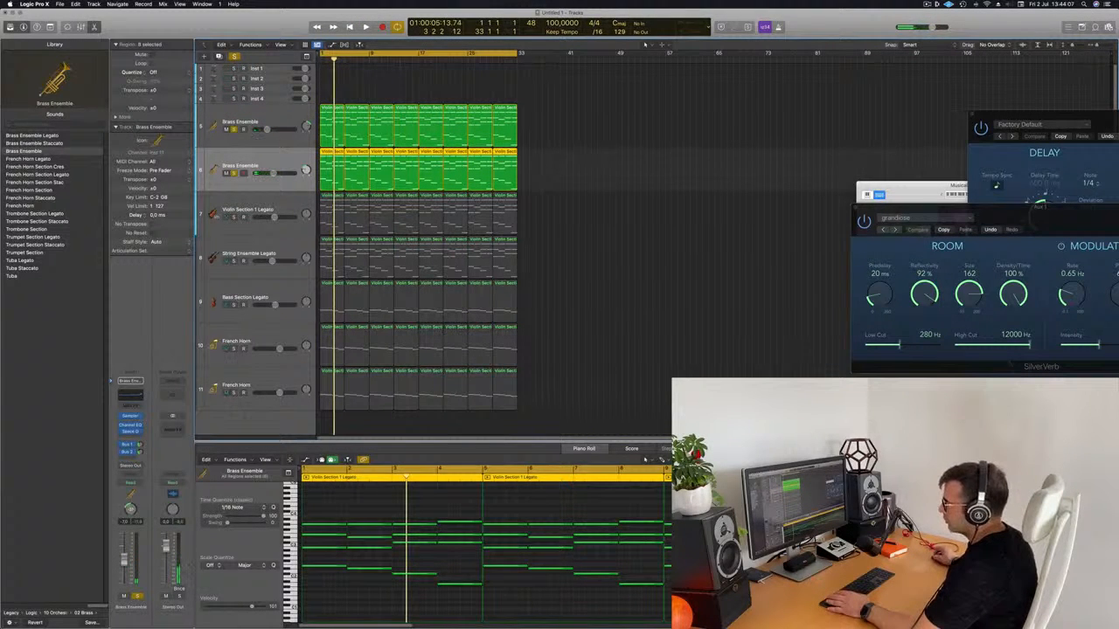
pyautogui.press('space')
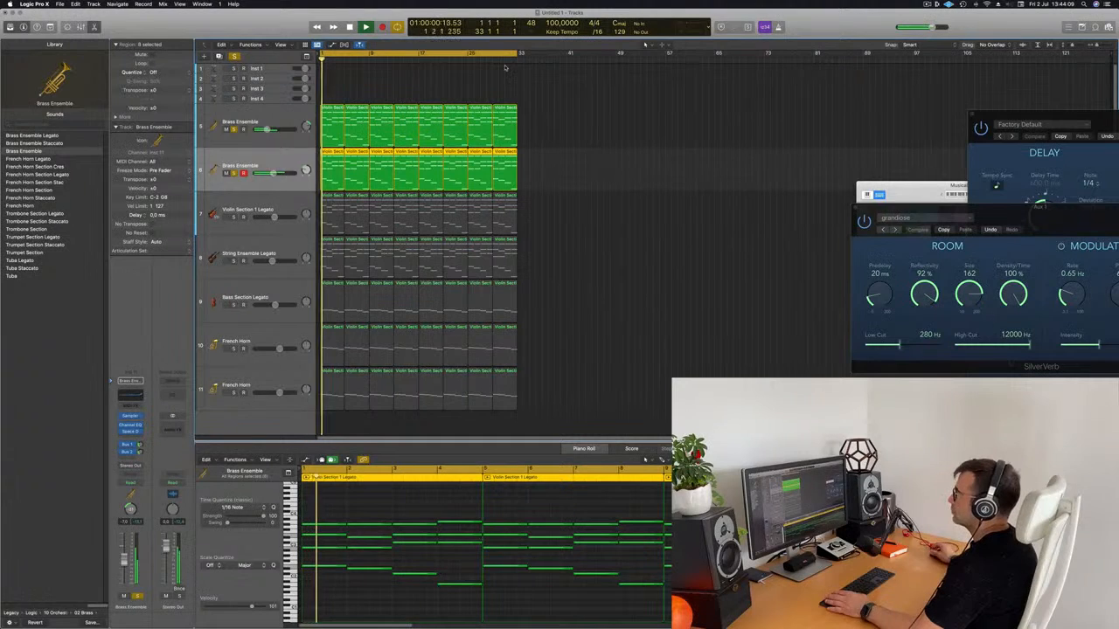
# Step: Place the duplicate Brass Ensemble track above the original and audition the two brass tracks together
pyautogui.click(269, 141)
pyautogui.press('space')
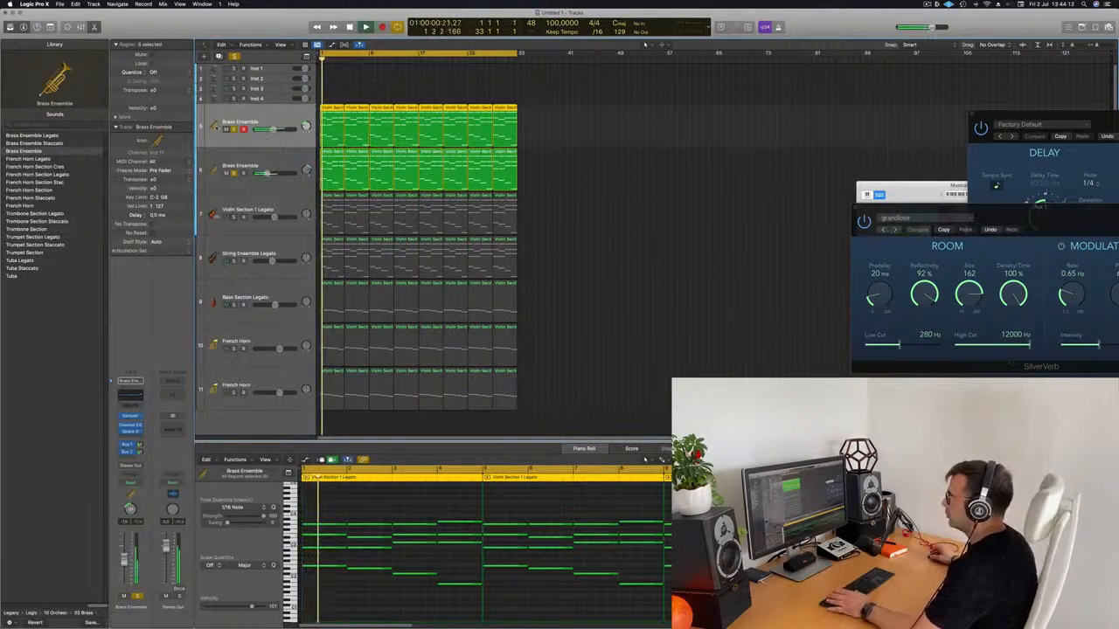
pyautogui.press('space')
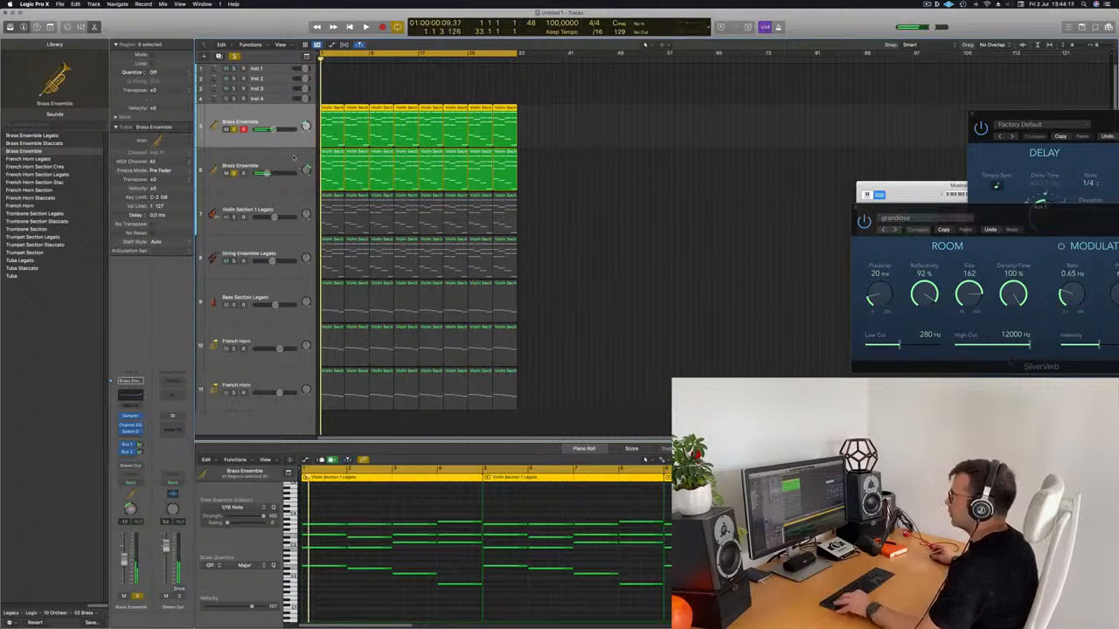
# Step: Select both Brass Ensemble tracks and create a new VCA for them in the mixer
pyautogui.click(294, 158)
pyautogui.keyDown('shift'); pyautogui.click(294, 138); pyautogui.keyUp('shift')
pyautogui.rightClick(295, 137)
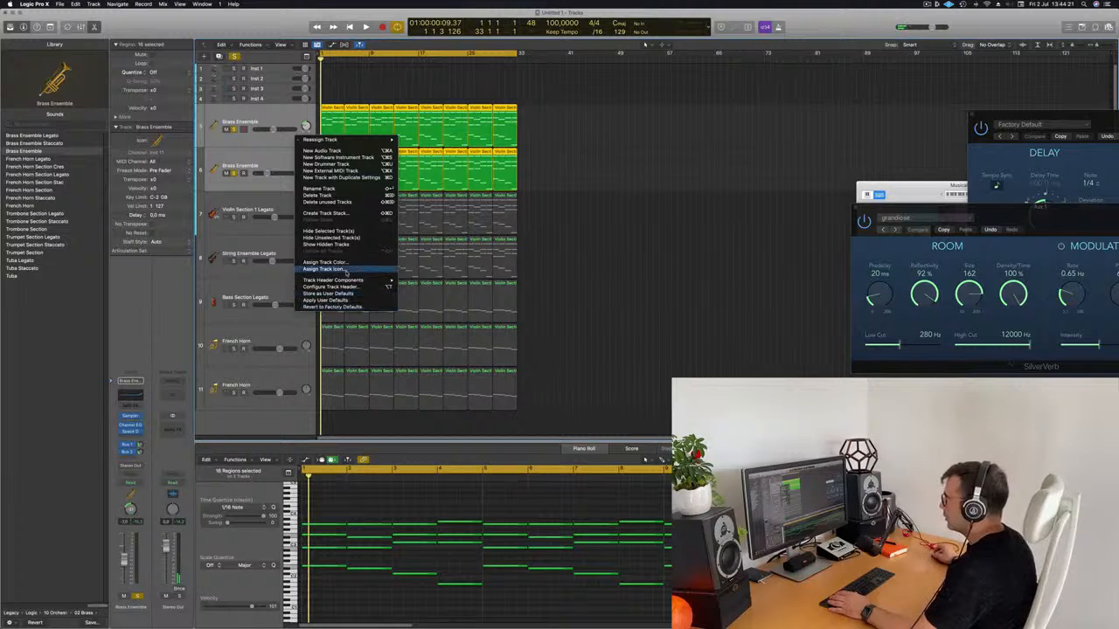
pyautogui.click(328, 293)
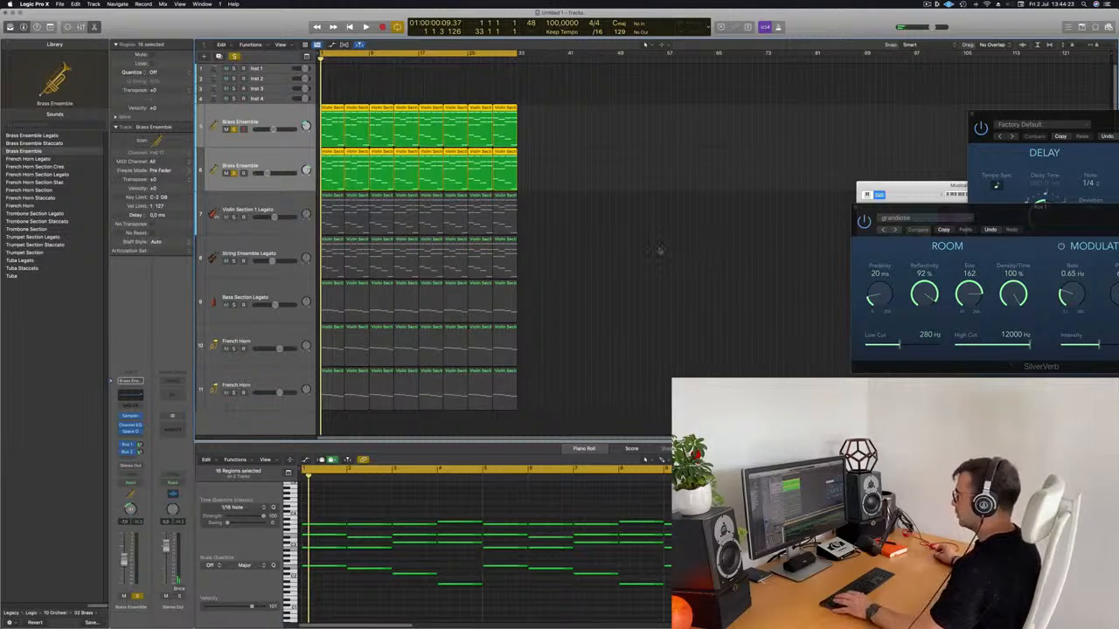
pyautogui.click(618, 277)
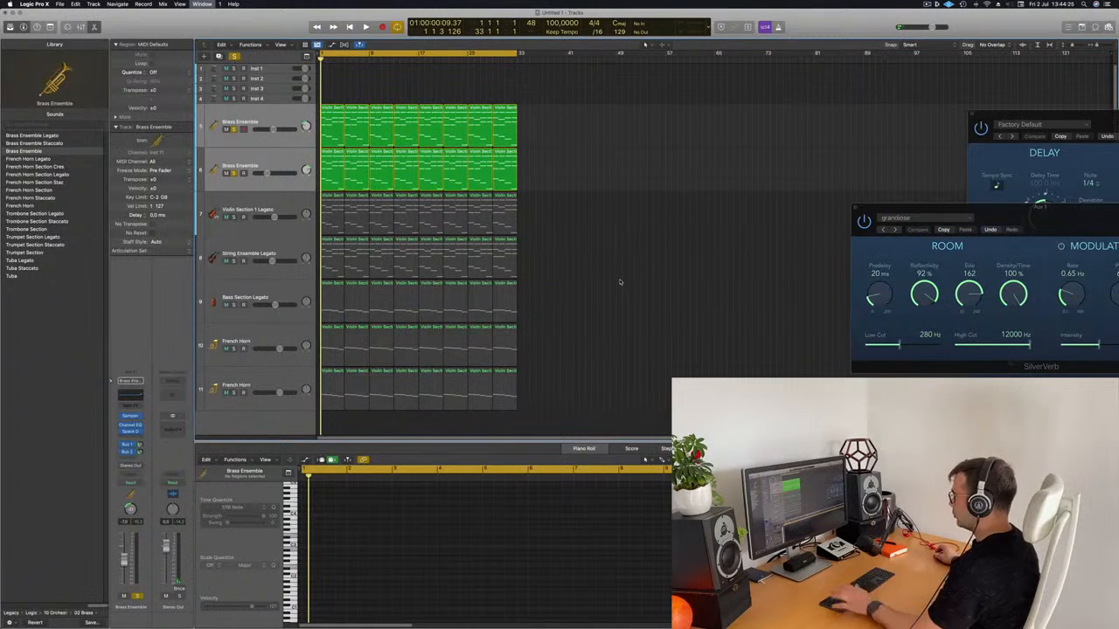
pyautogui.press('x')
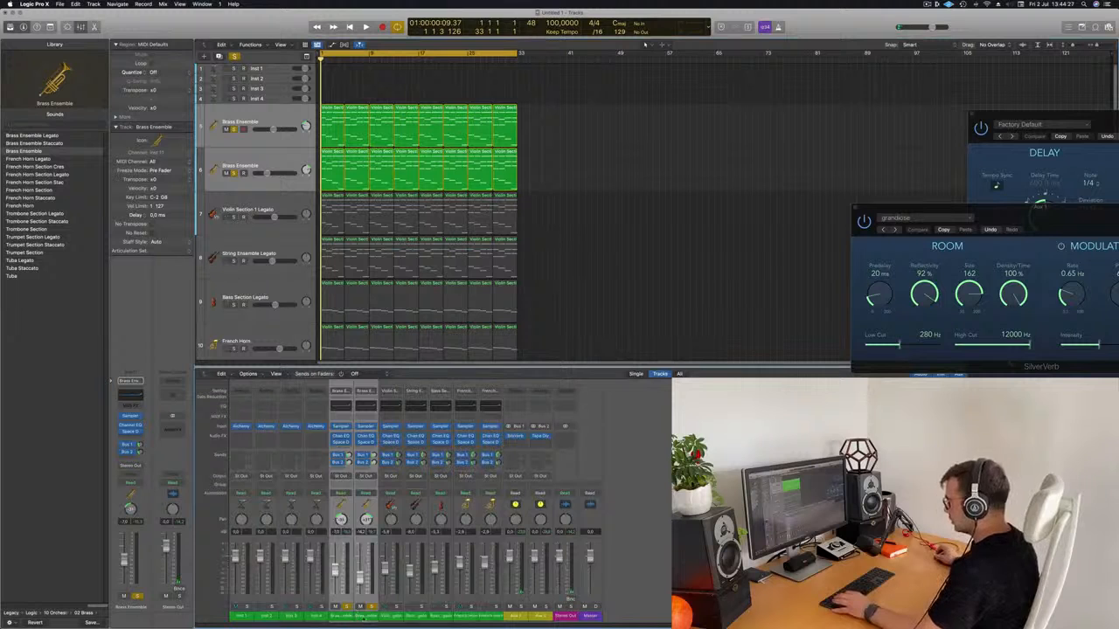
pyautogui.rightClick(361, 617)
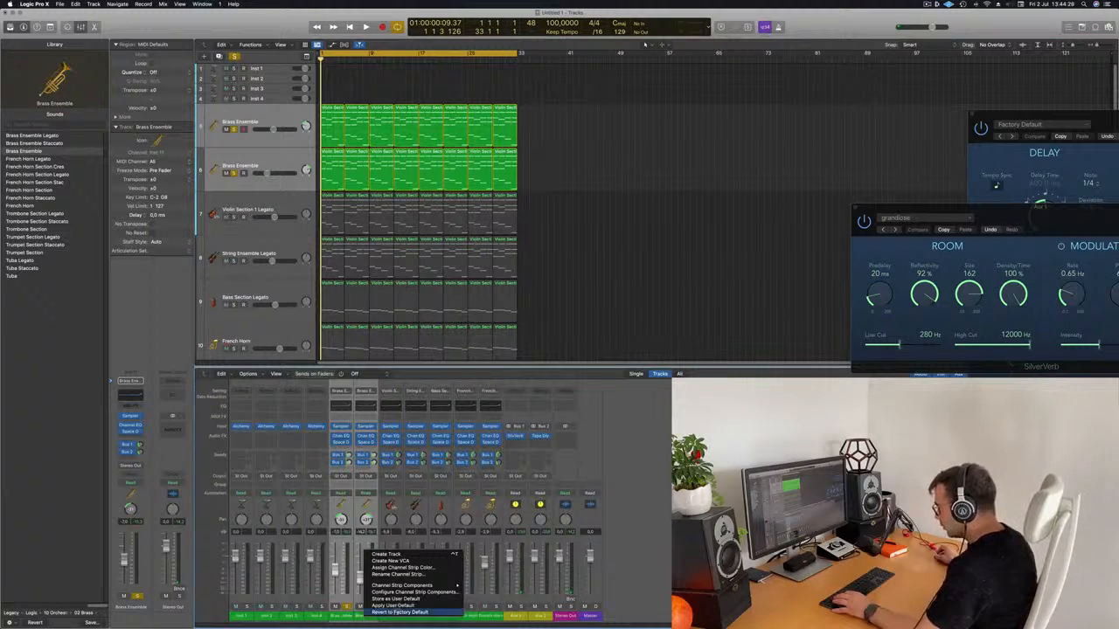
pyautogui.moveTo(401, 586)
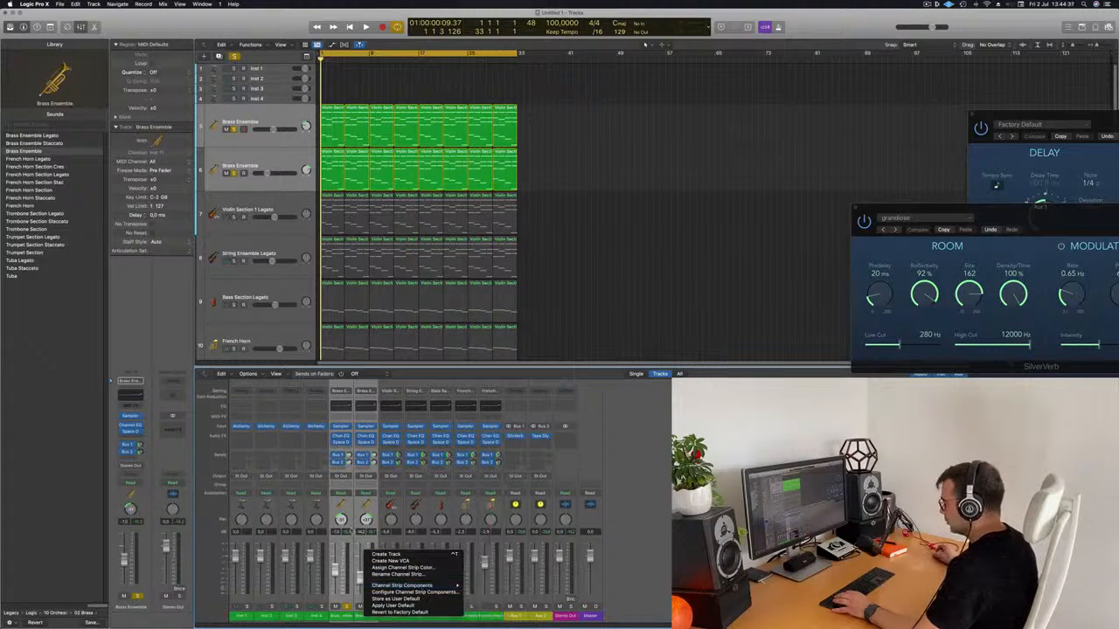
pyautogui.click(402, 561)
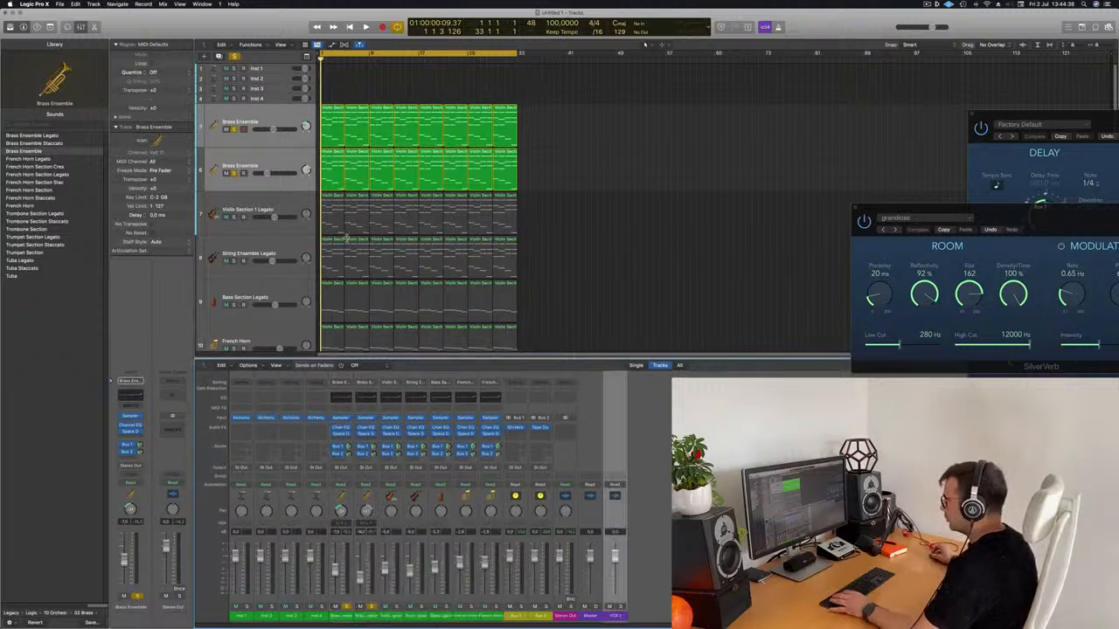
# Step: Adjust the brass VCA's volume while auditioning, first with the brass soloed and again with the full arrangement
pyautogui.press('space')
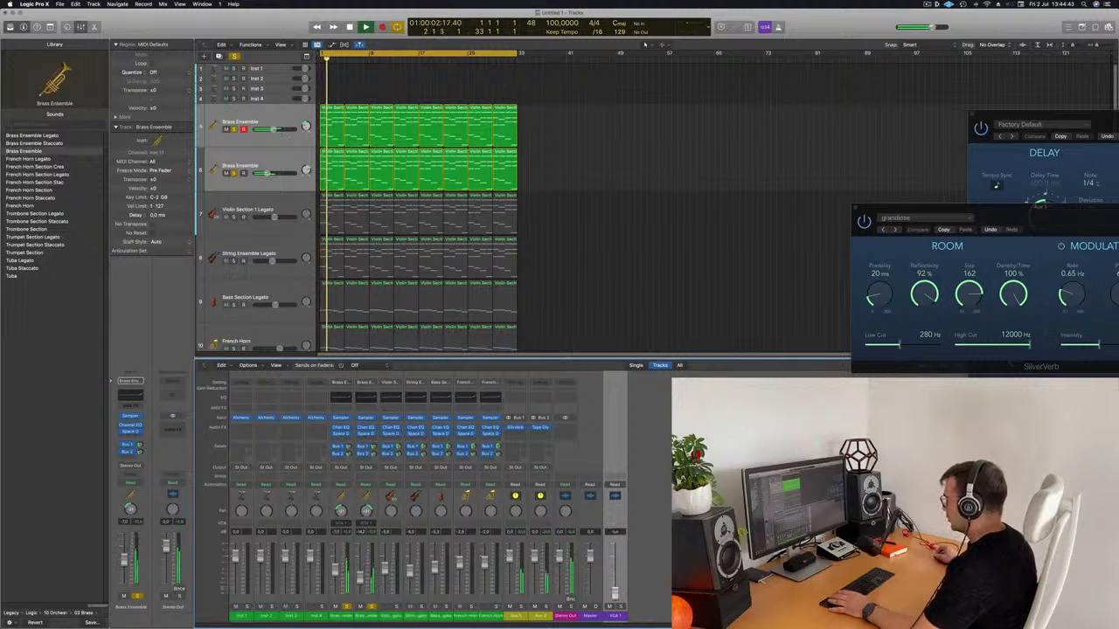
pyautogui.moveTo(615, 559); pyautogui.dragTo(615, 564)
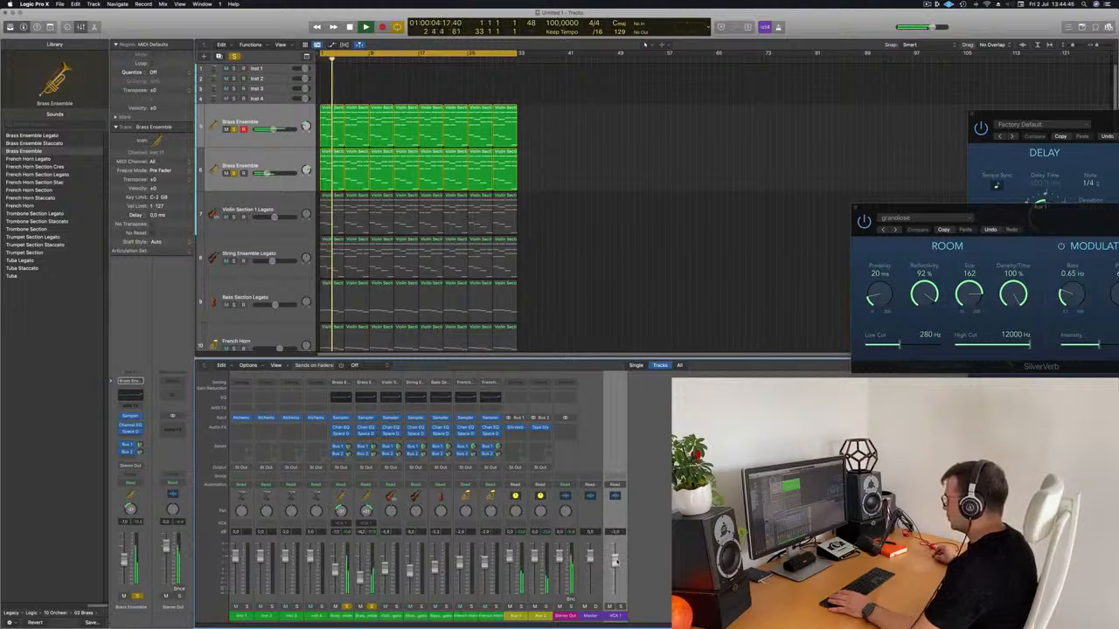
pyautogui.press('space')
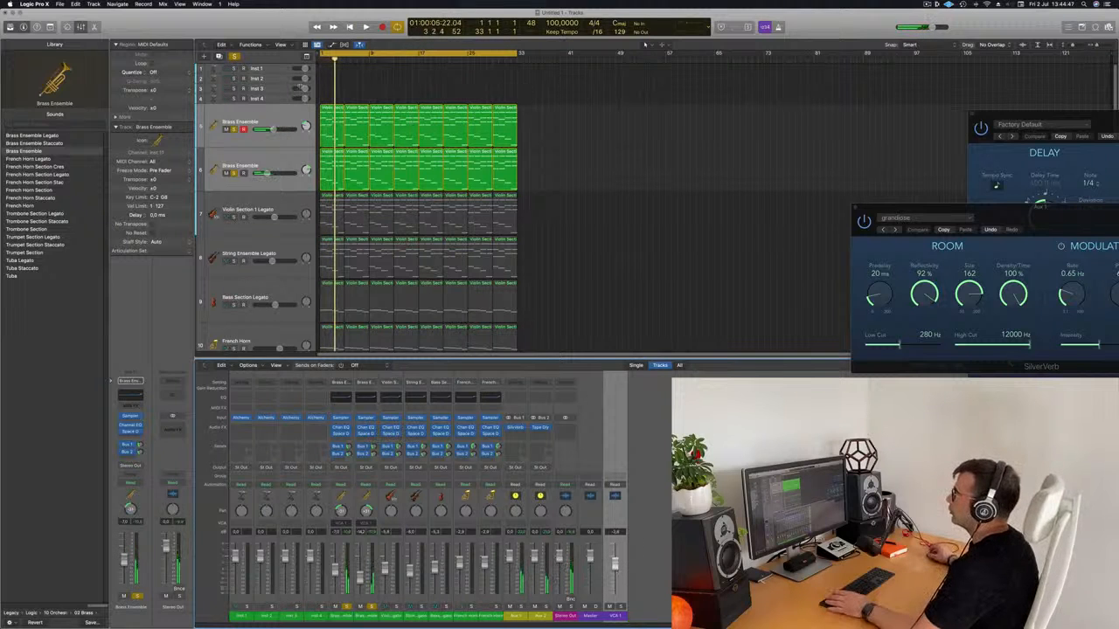
pyautogui.click(235, 56)
pyautogui.press('space')
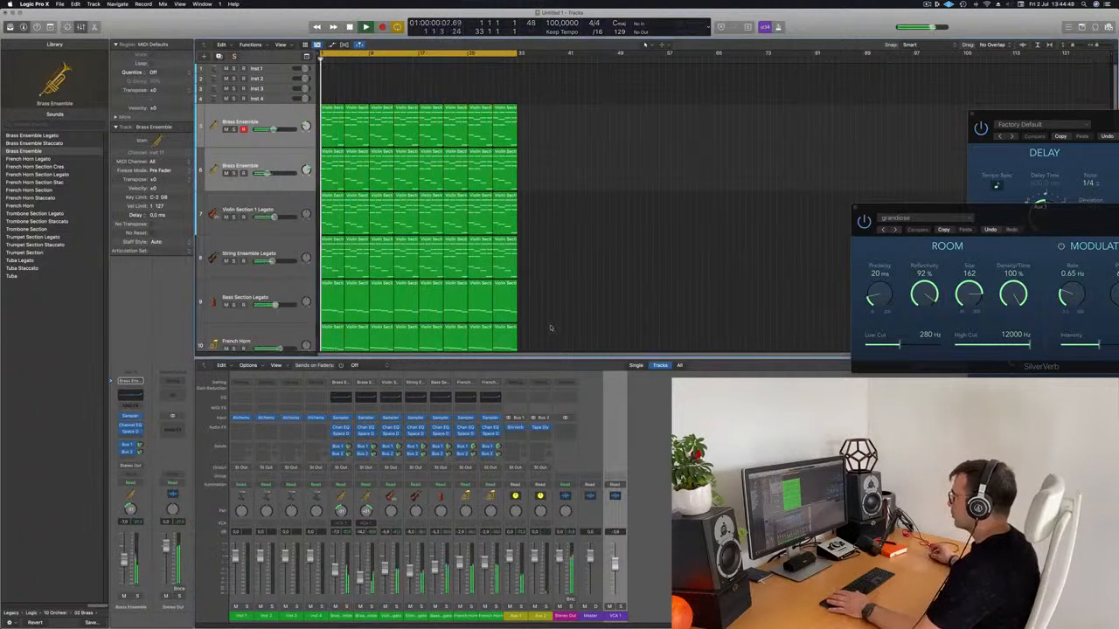
pyautogui.moveTo(615, 565); pyautogui.dragTo(615, 581)
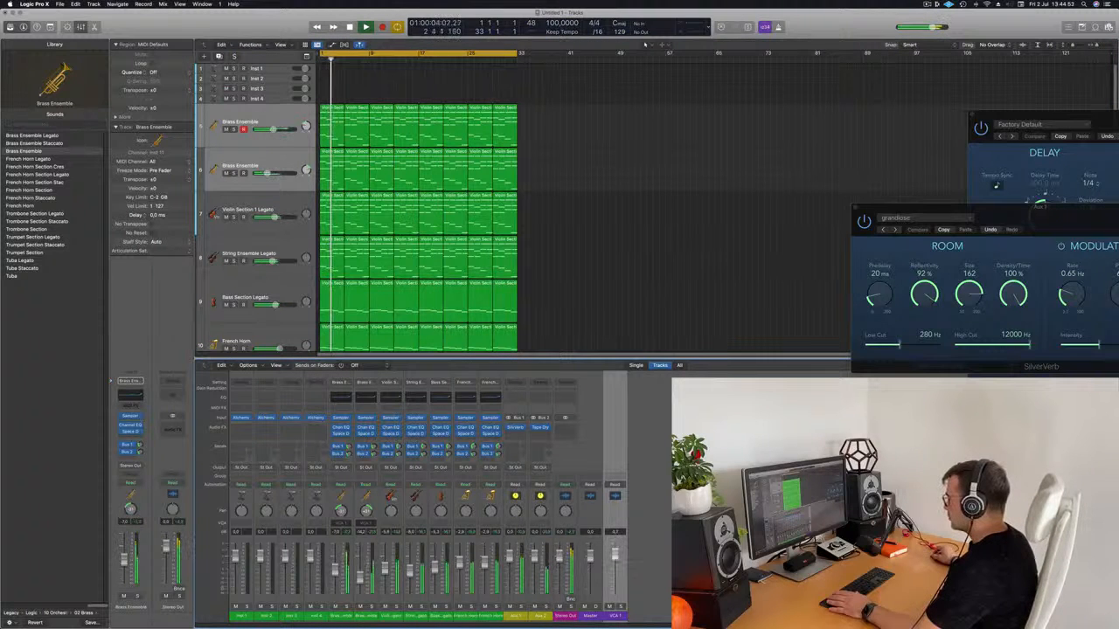
pyautogui.press('space')
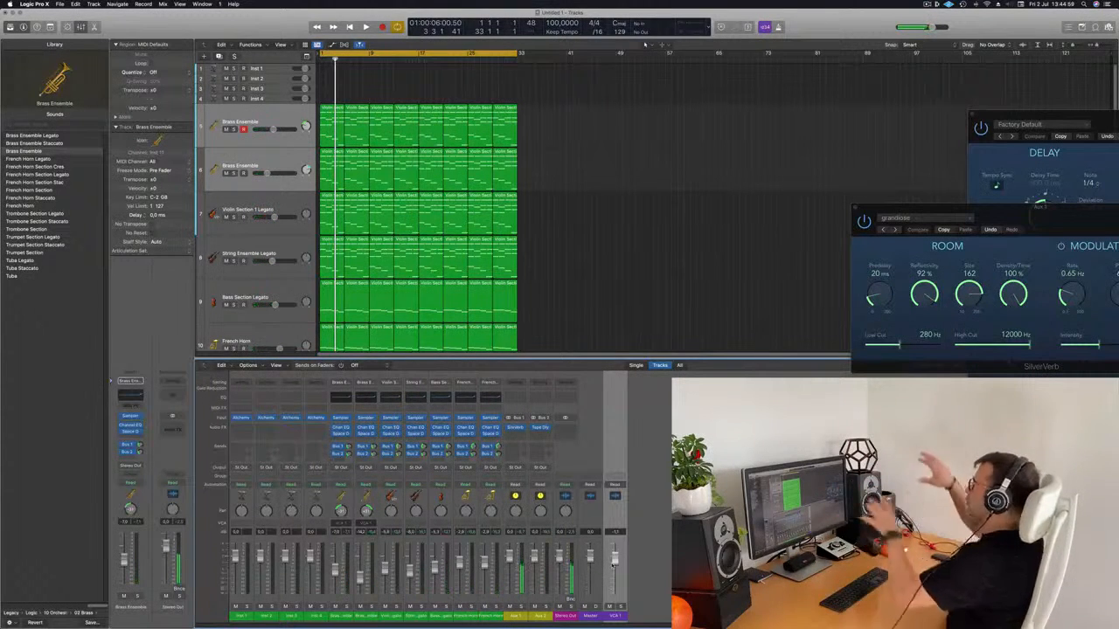
# Step: Play the arrangement from the start, solo the brass VCA briefly and return to the full mix for comparison
pyautogui.press('space')
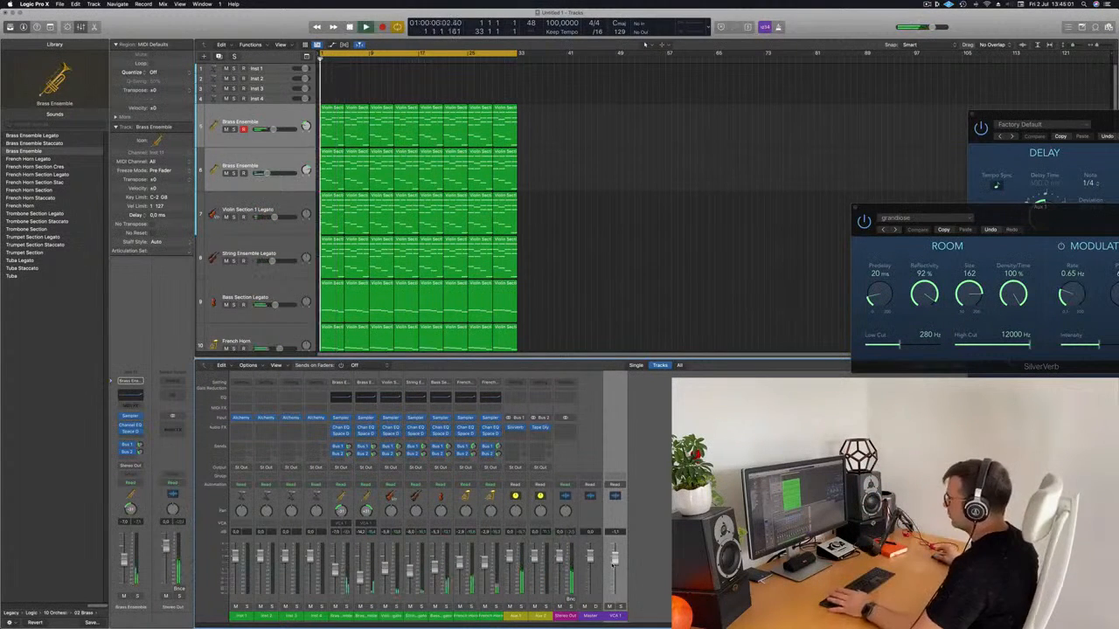
pyautogui.press('s')
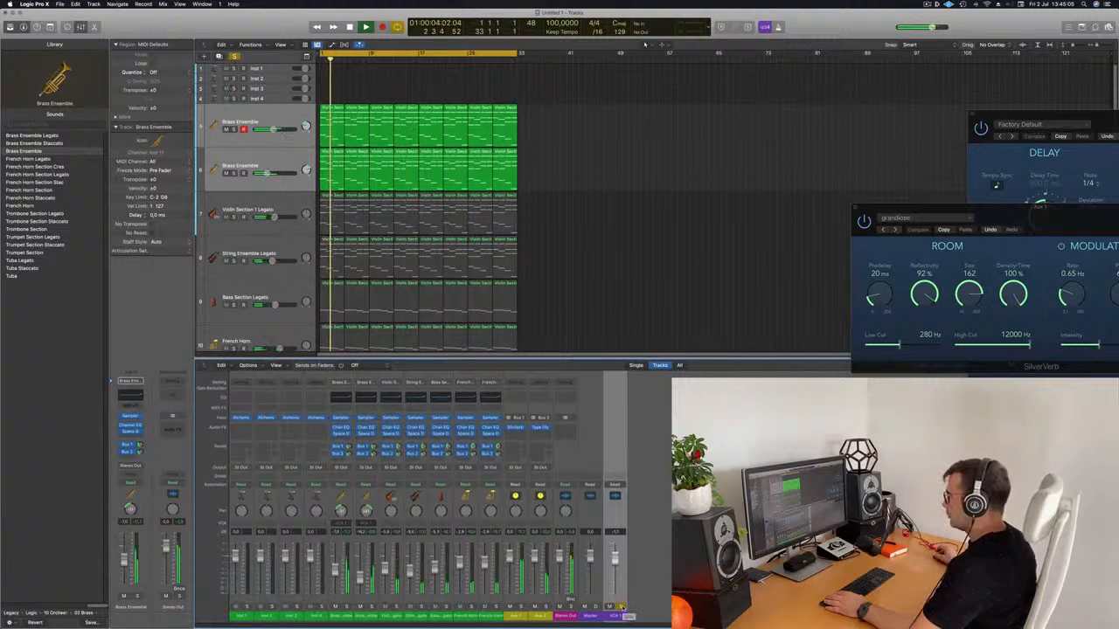
pyautogui.press('s')
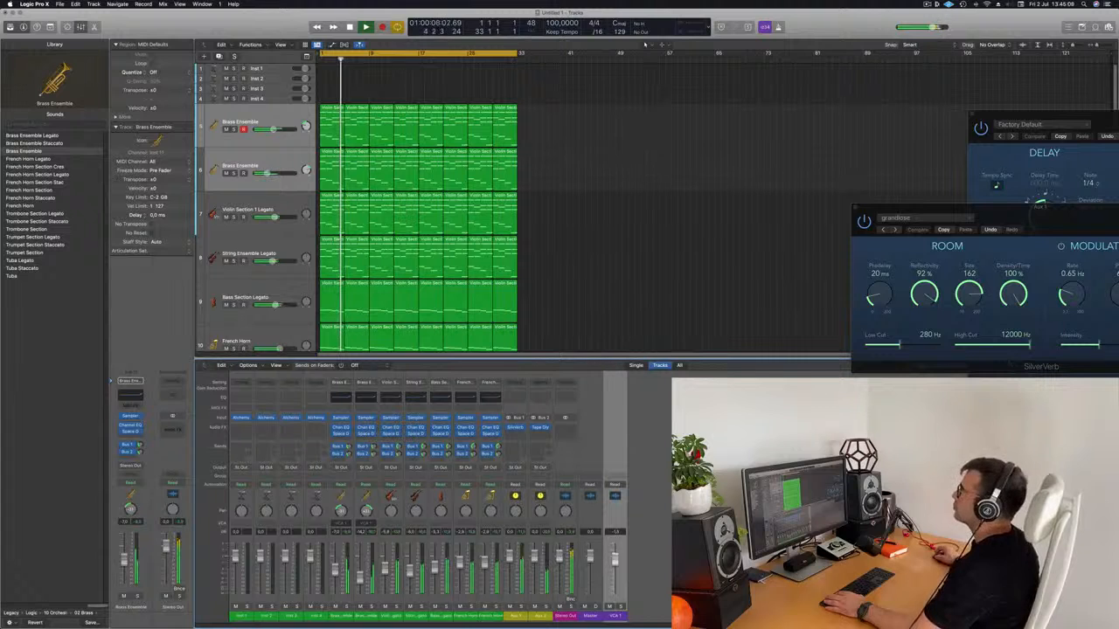
# Step: Select the Violin Section 1 Legato track, show its Bus 1 aux channel and move the SilverVerb window clear of the other plug-in
pyautogui.click(547, 152)
pyautogui.scroll(-5, 549, 157)
pyautogui.scroll(-3, 595, 203)
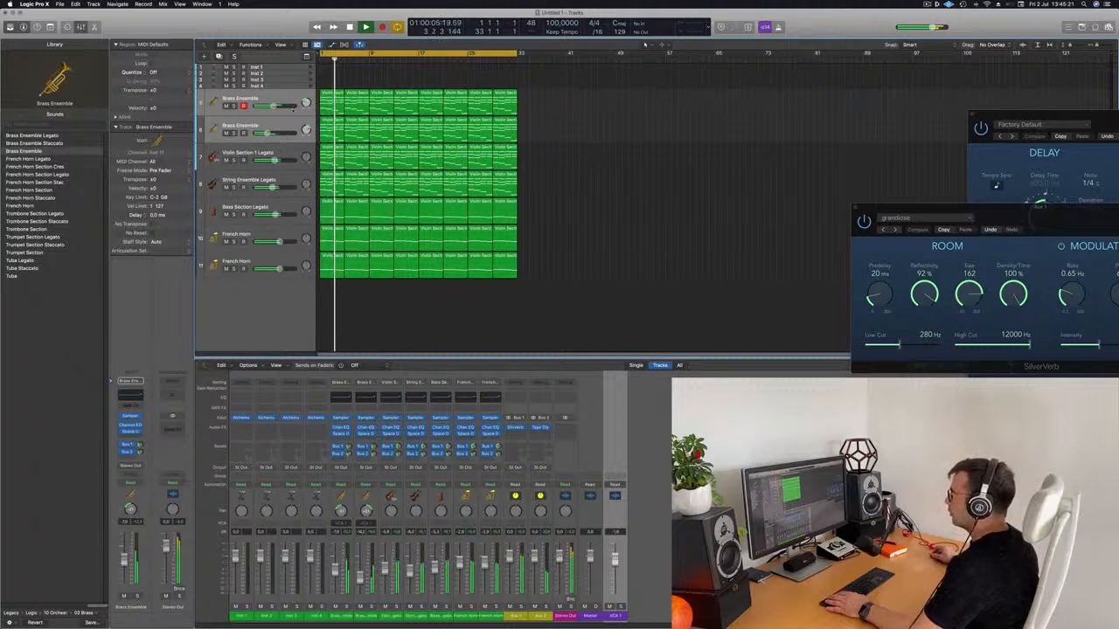
pyautogui.click(293, 102)
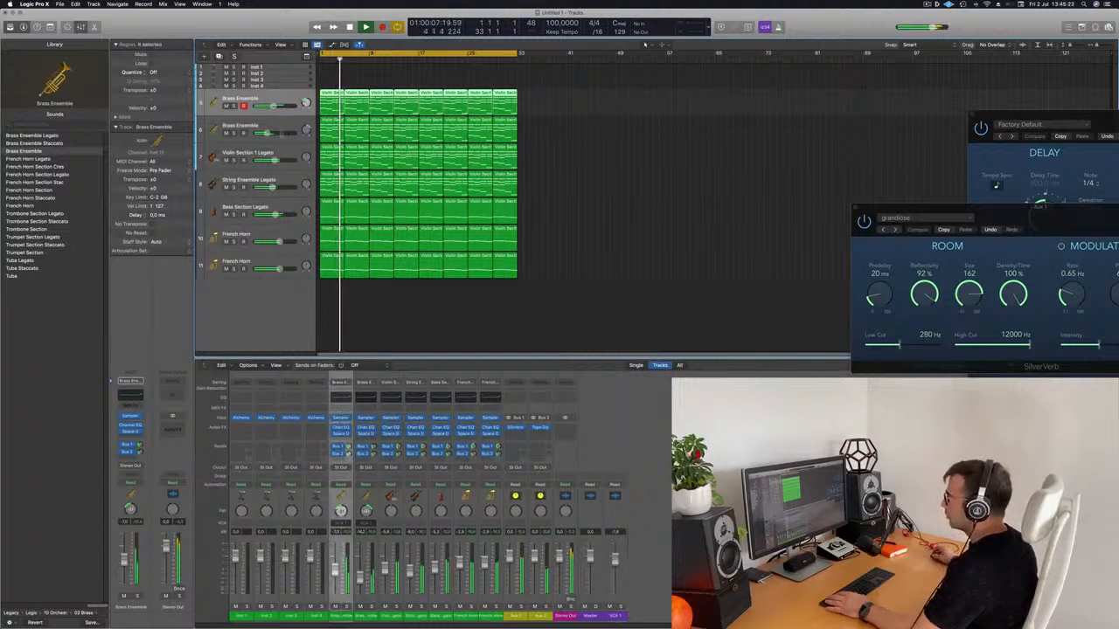
pyautogui.click(294, 128)
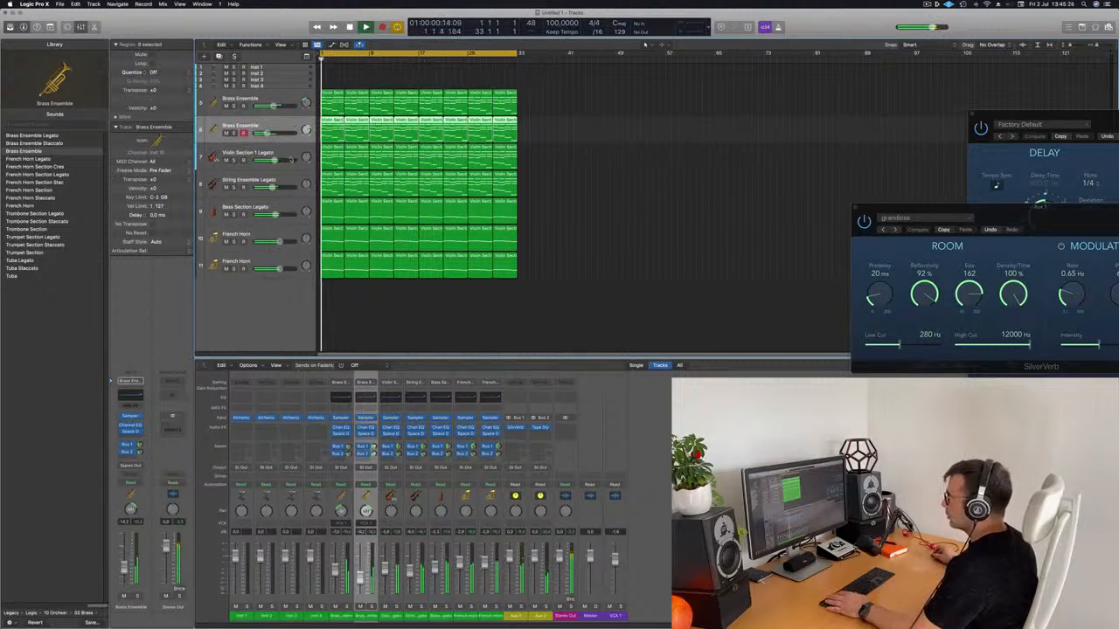
pyautogui.click(291, 158)
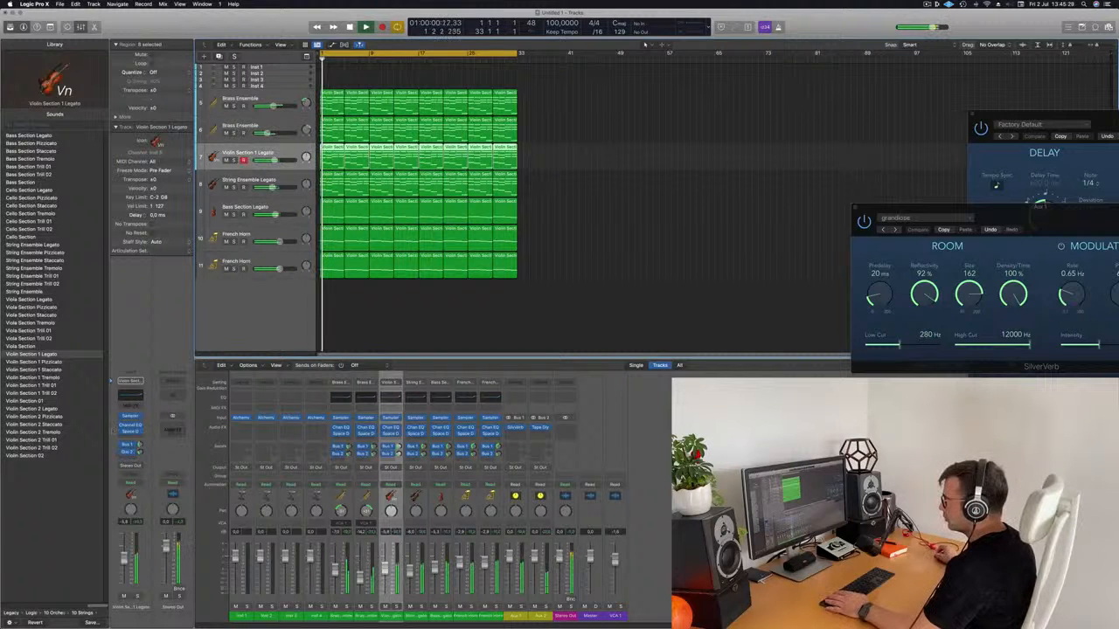
pyautogui.click(129, 445)
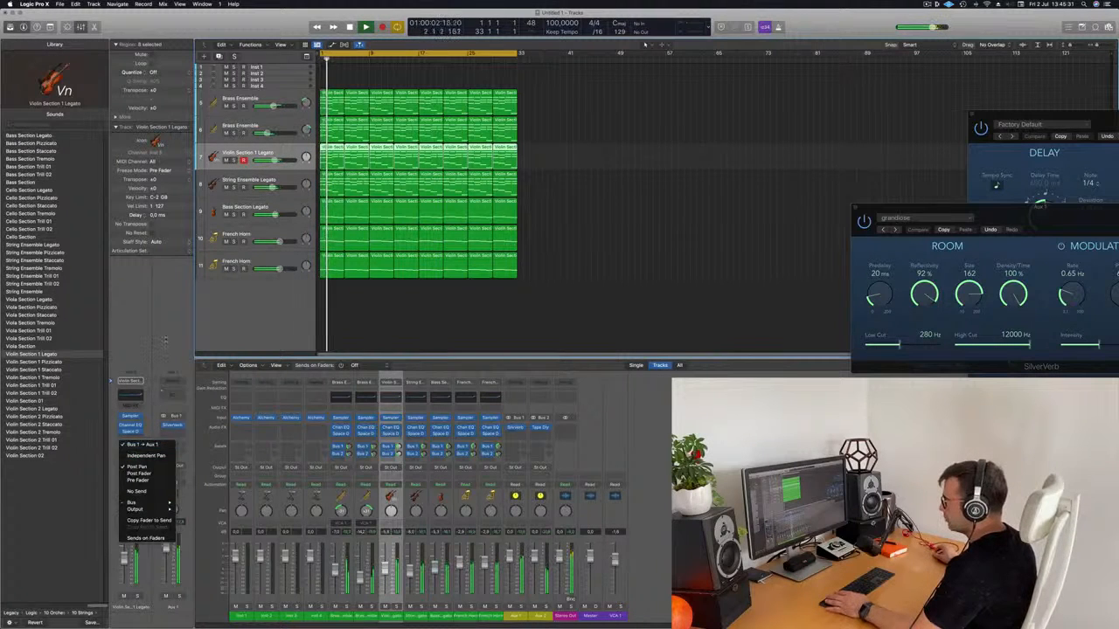
pyautogui.click(165, 342)
pyautogui.click(173, 427)
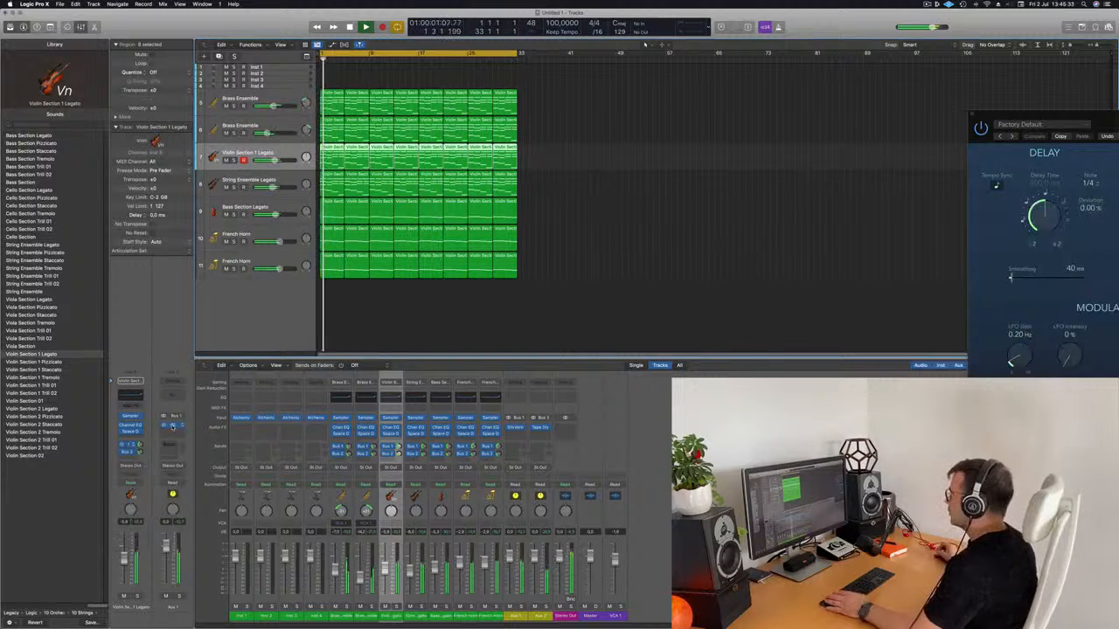
pyautogui.click(173, 426)
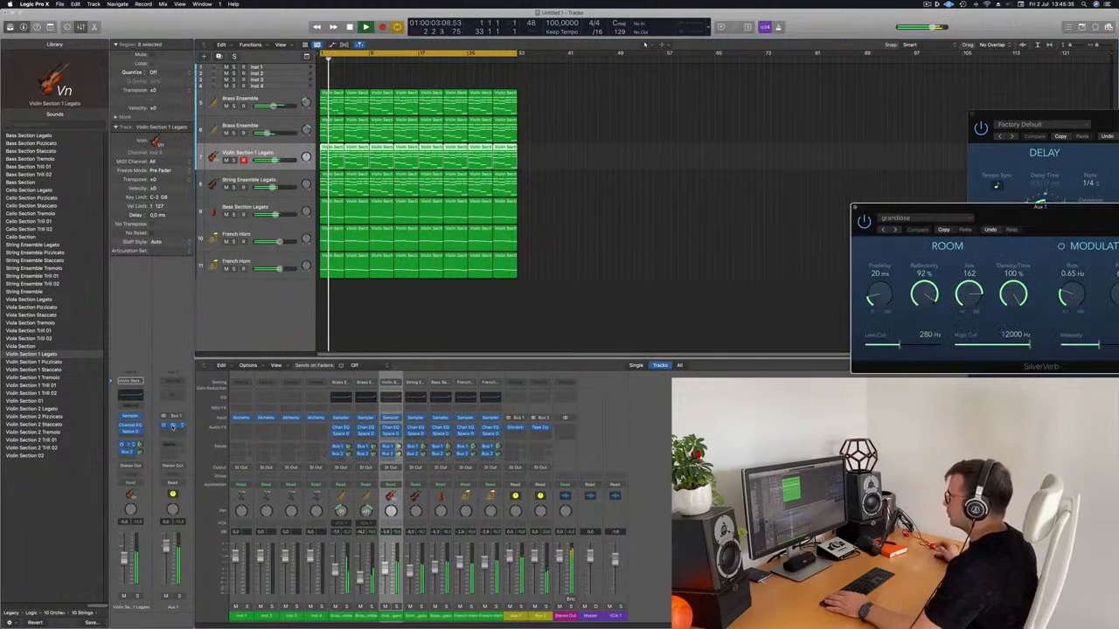
pyautogui.moveTo(1039, 207); pyautogui.dragTo(764, 50)
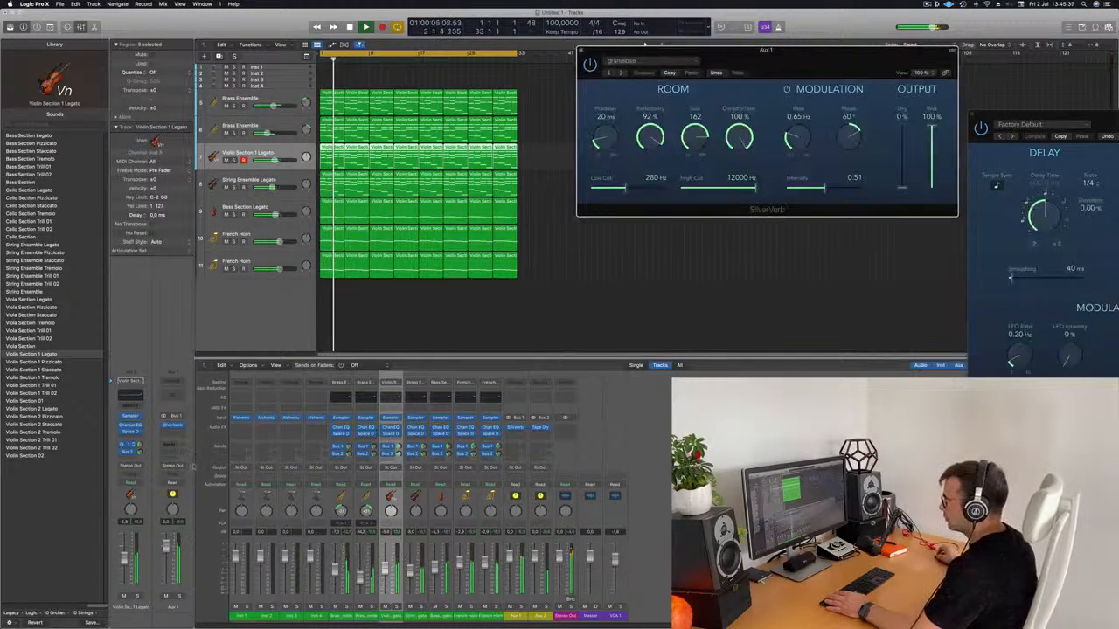
# Step: Add a Channel EQ to the Aux 1 reverb with a low cut around 670 Hz, and close both plug-in windows
pyautogui.click(171, 395)
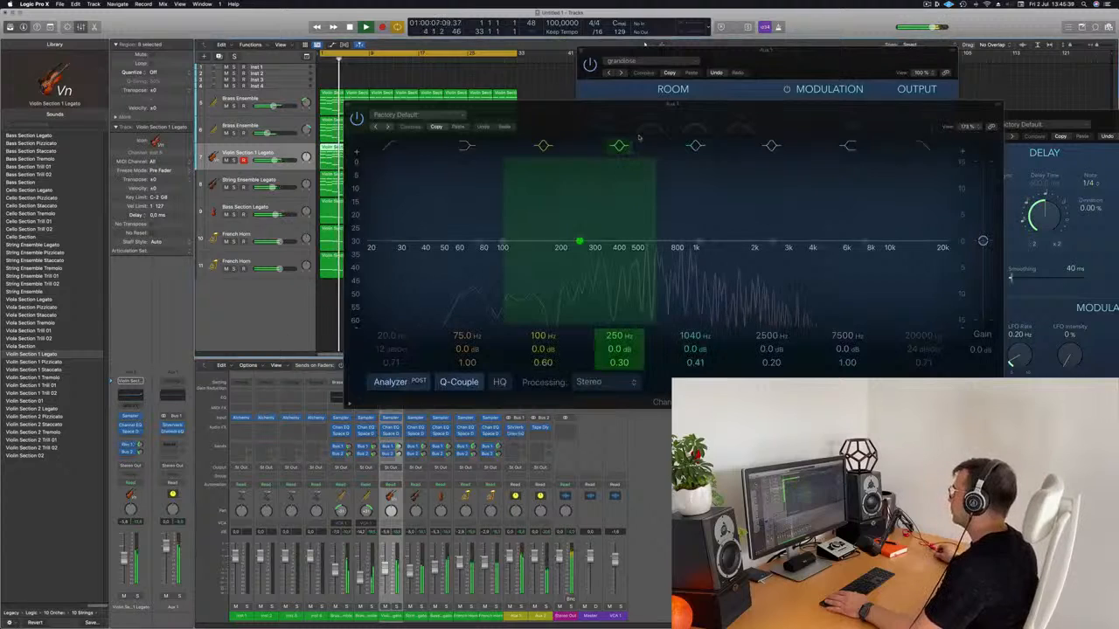
pyautogui.click(591, 94)
pyautogui.moveTo(532, 114); pyautogui.dragTo(306, 108)
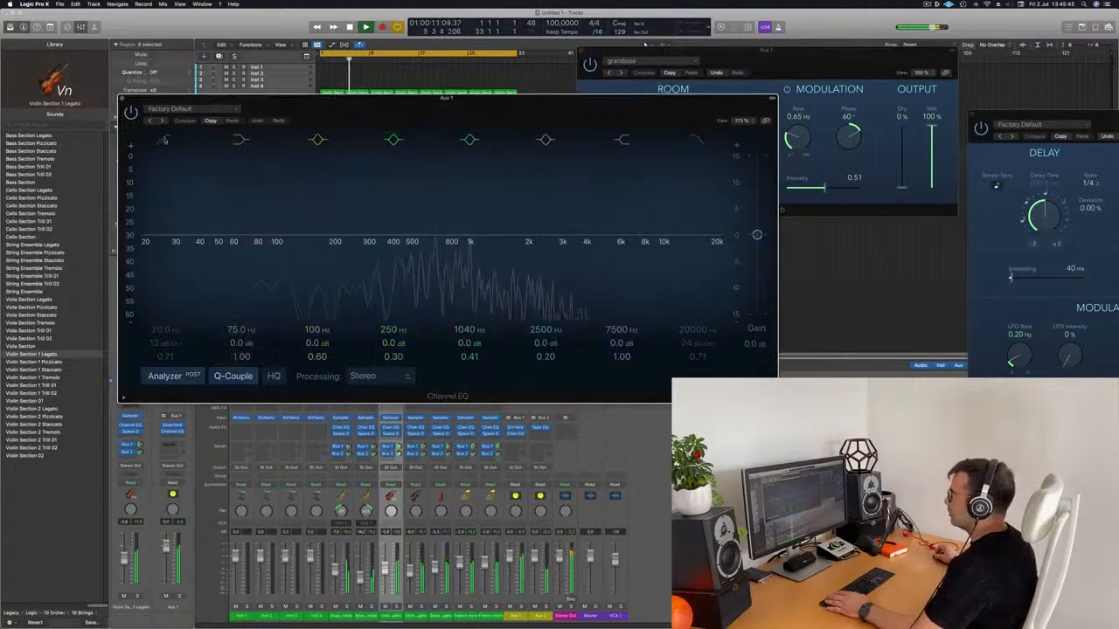
pyautogui.click(165, 140)
pyautogui.moveTo(177, 217); pyautogui.dragTo(448, 216)
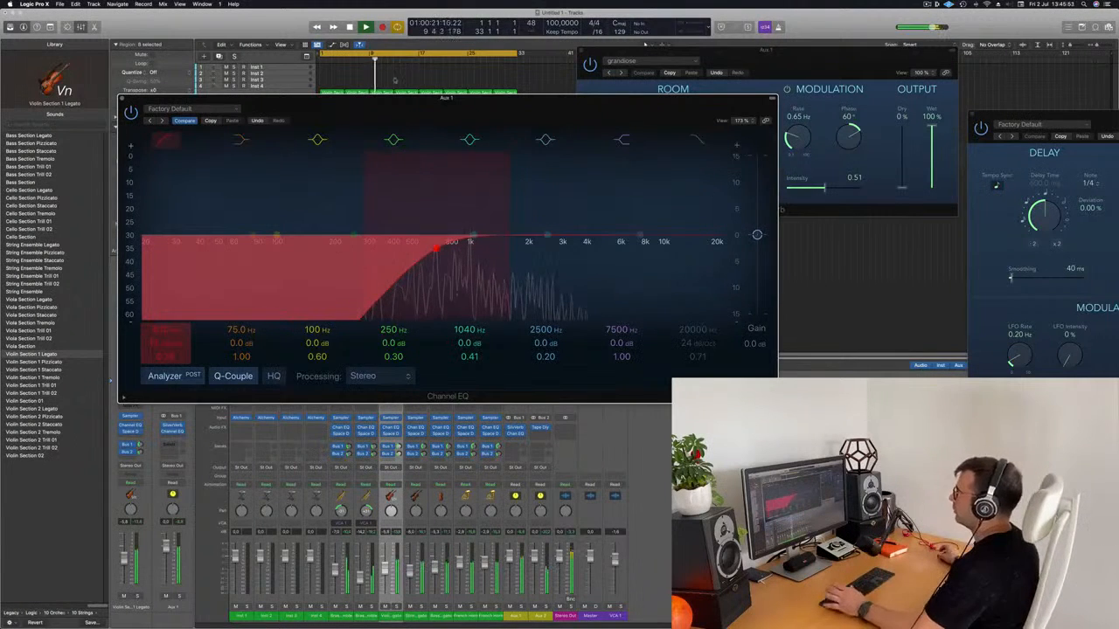
pyautogui.moveTo(140, 107); pyautogui.dragTo(258, 139)
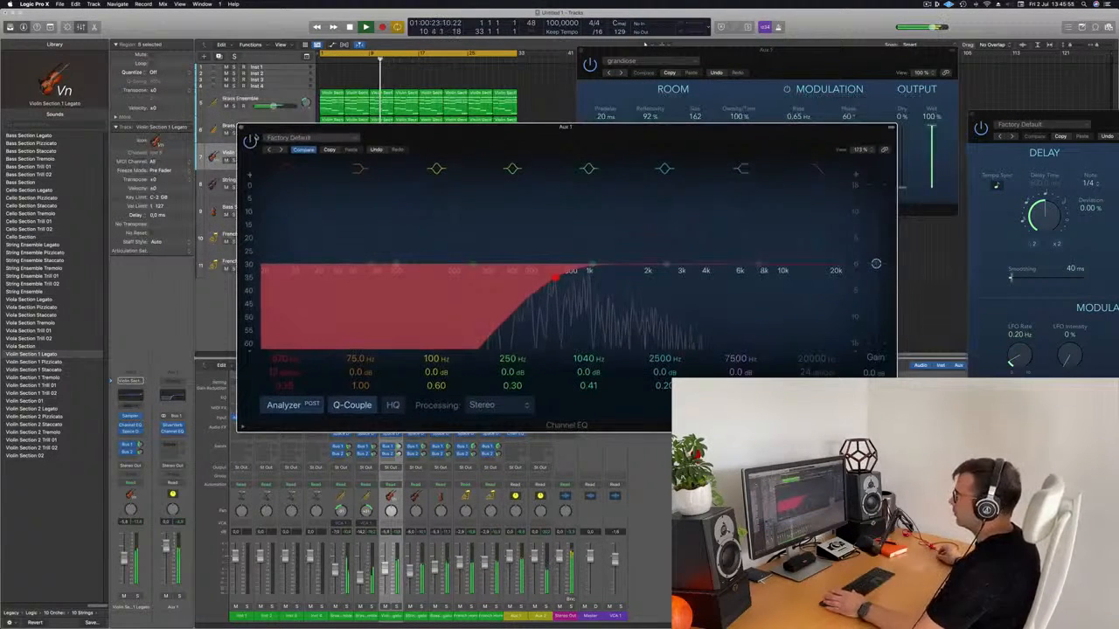
pyautogui.click(241, 129)
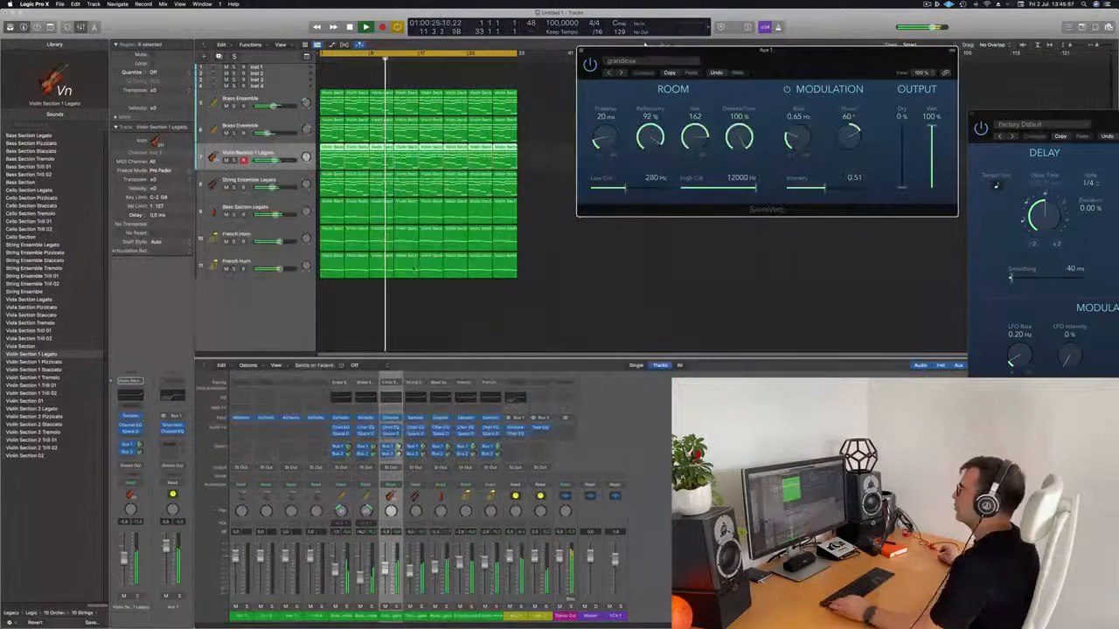
pyautogui.click(580, 52)
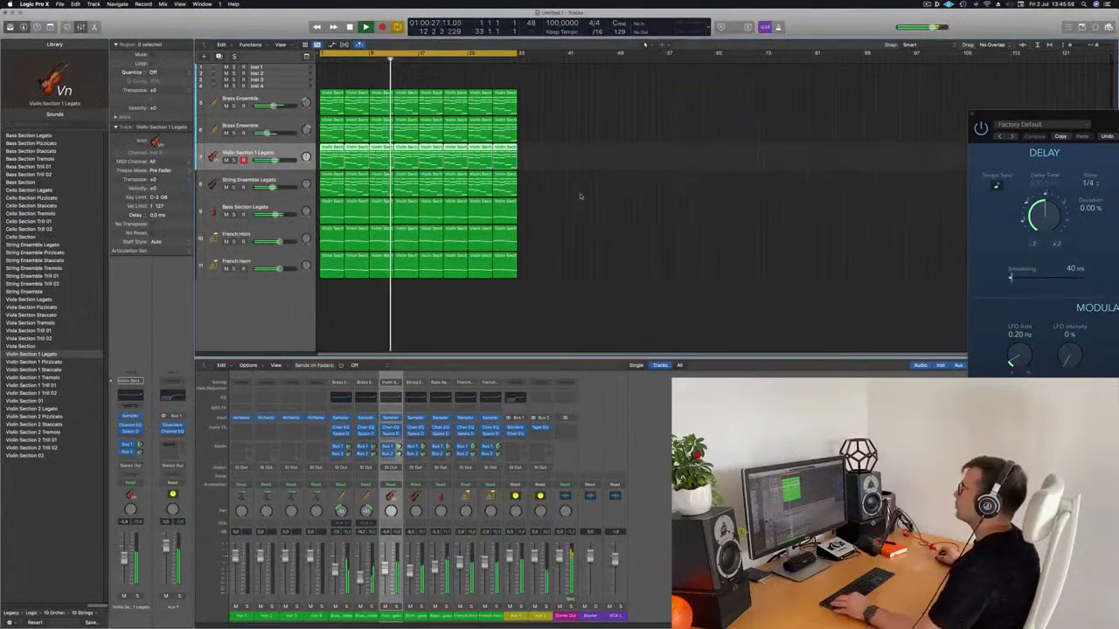
# Step: Stop playback, duplicate the upper Brass Ensemble track without its regions and place the copy above the existing brass tracks
pyautogui.hscroll(3, 637, 225)
pyautogui.scroll(3, 689, 237)
pyautogui.hscroll(-3, 689, 237)
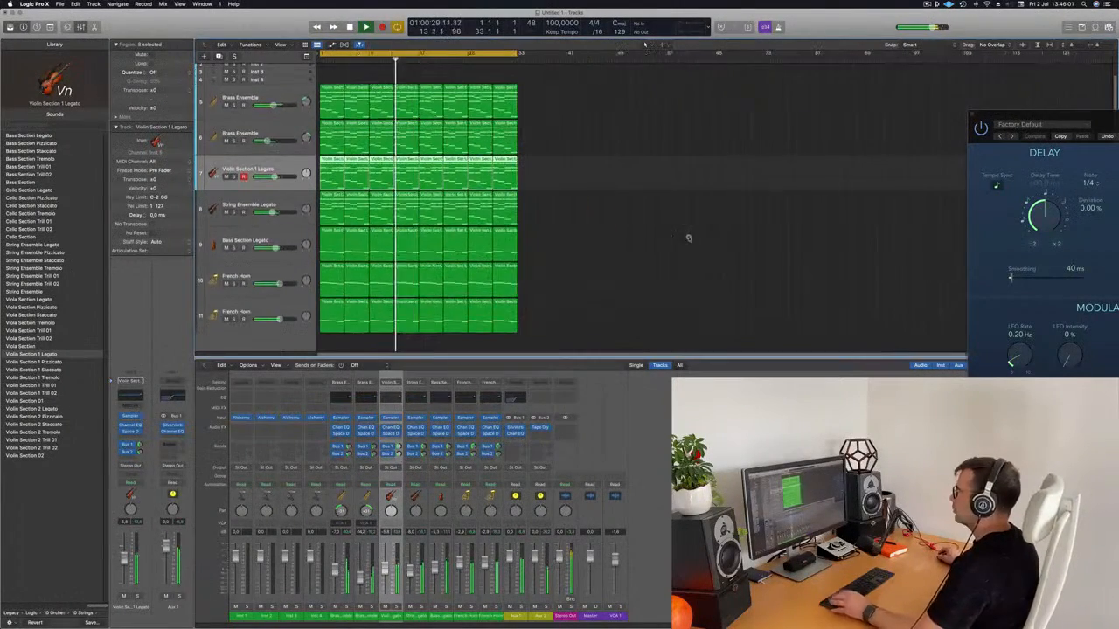
pyautogui.press('space')
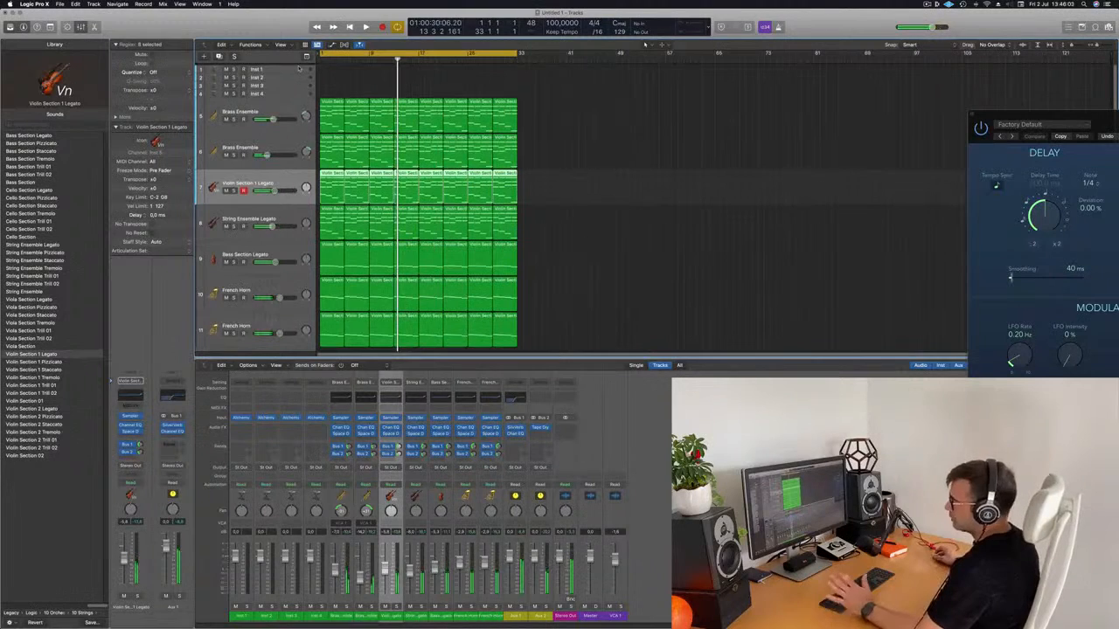
pyautogui.click(283, 103)
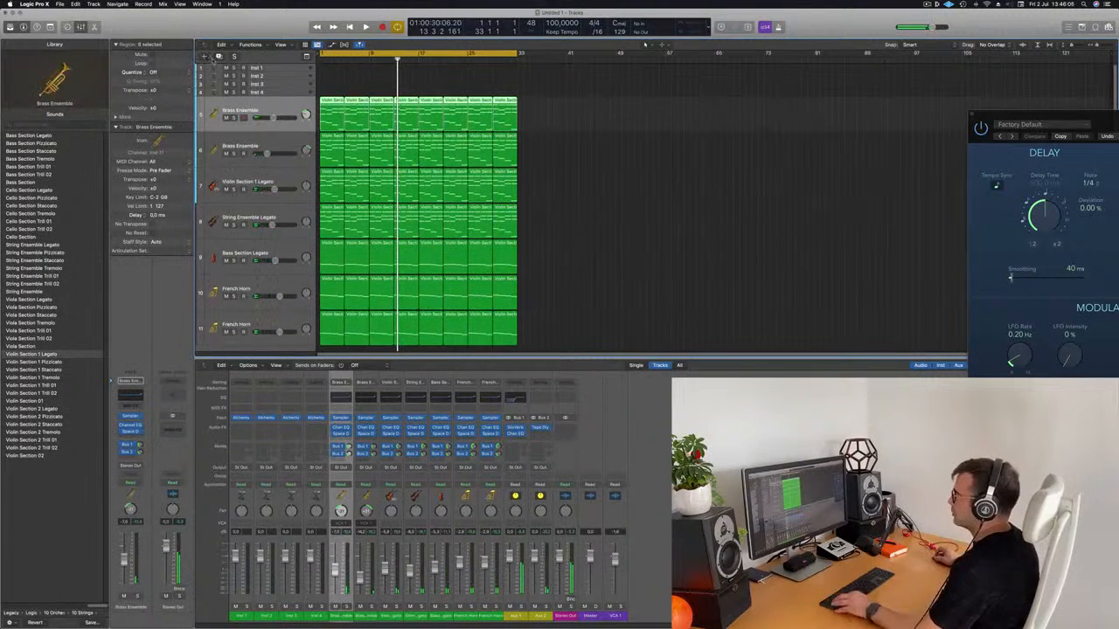
pyautogui.press('super+d')
pyautogui.moveTo(298, 142); pyautogui.dragTo(288, 94)
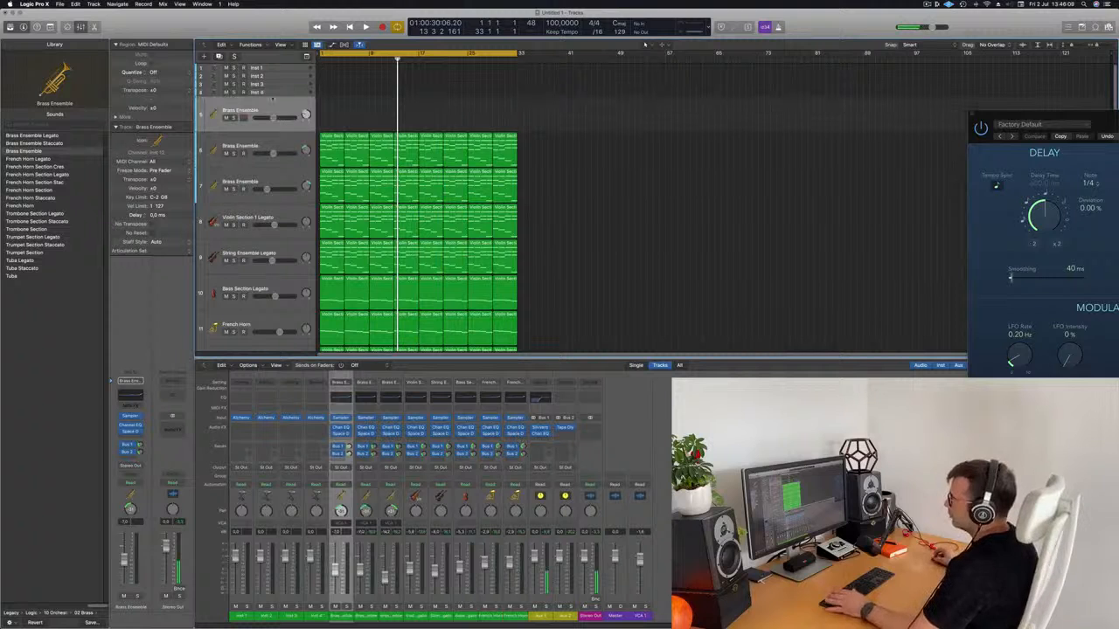
# Step: Replace the new track's Sampler instrument with a stereo Alchemy and reposition its plug-in window
pyautogui.click(139, 417)
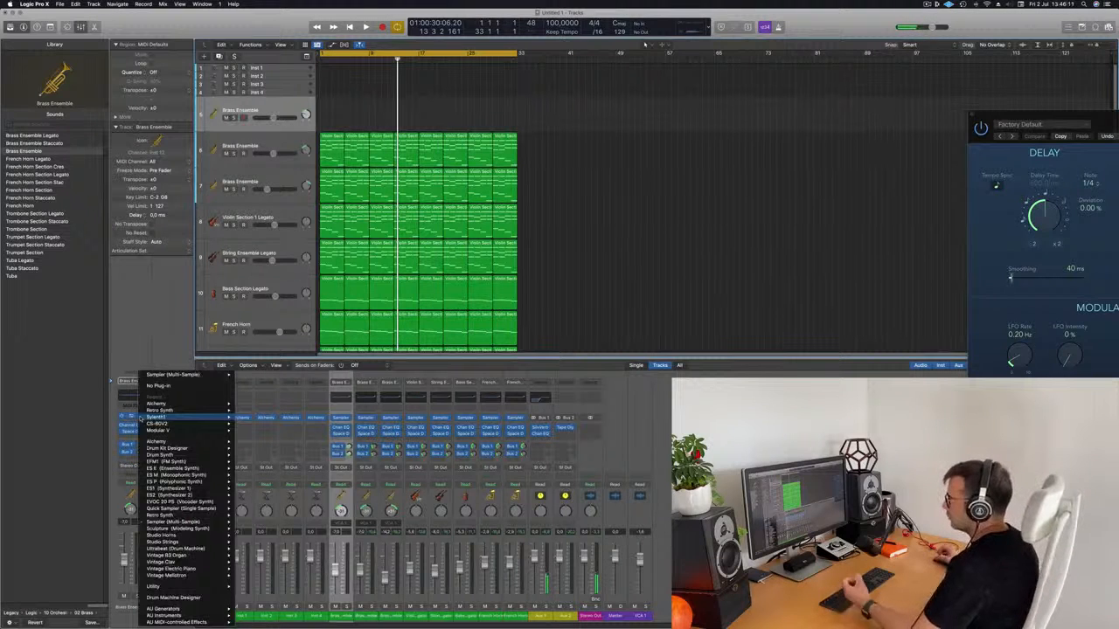
pyautogui.moveTo(160, 403)
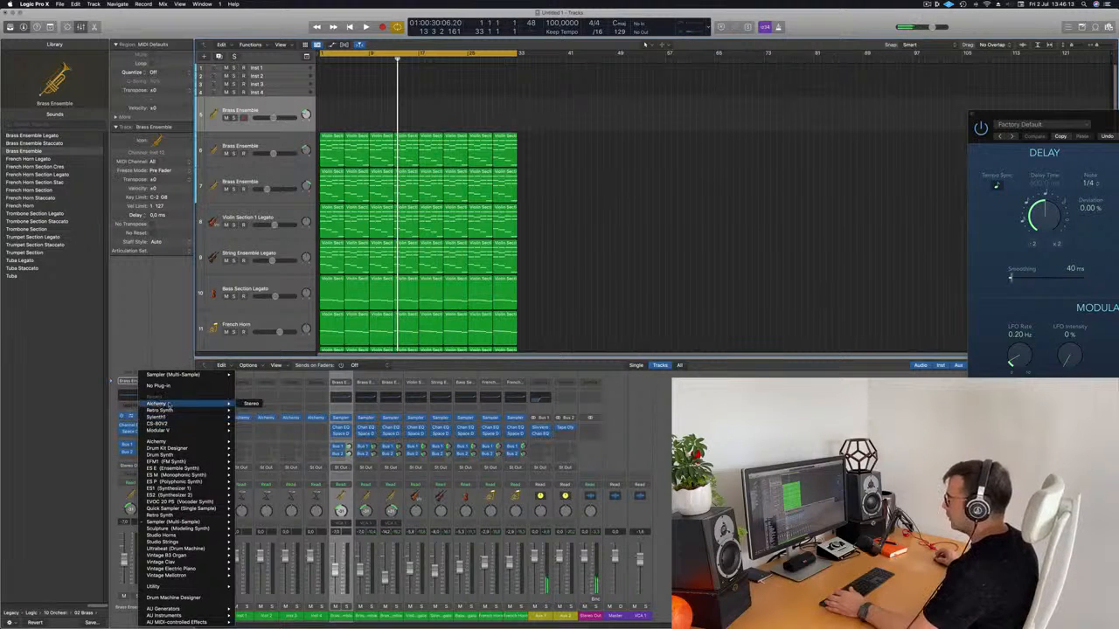
pyautogui.click(253, 404)
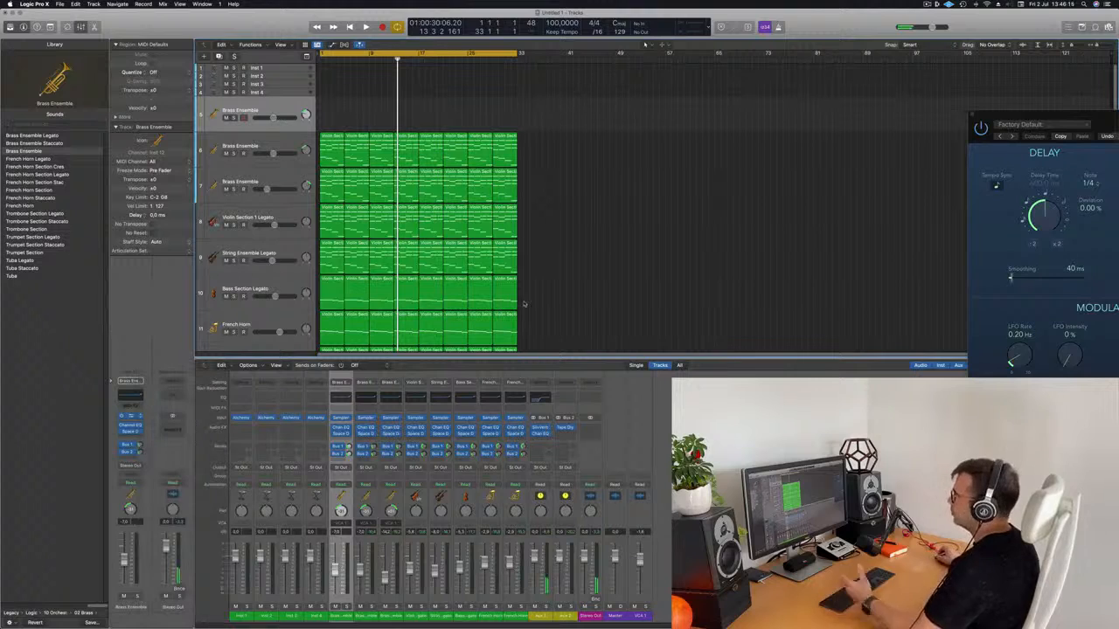
pyautogui.moveTo(608, 113); pyautogui.dragTo(683, 151)
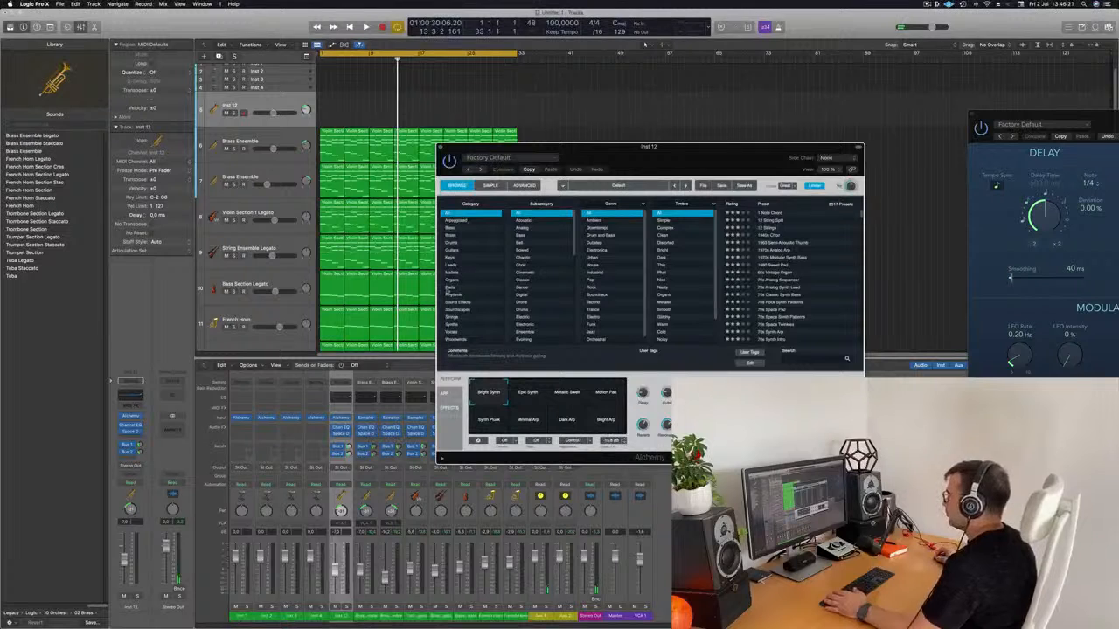
# Step: Filter Alchemy's presets to Pads, sort them by rating and load Perfect Pad 01
pyautogui.click(450, 287)
pyautogui.moveTo(681, 153); pyautogui.dragTo(655, 149)
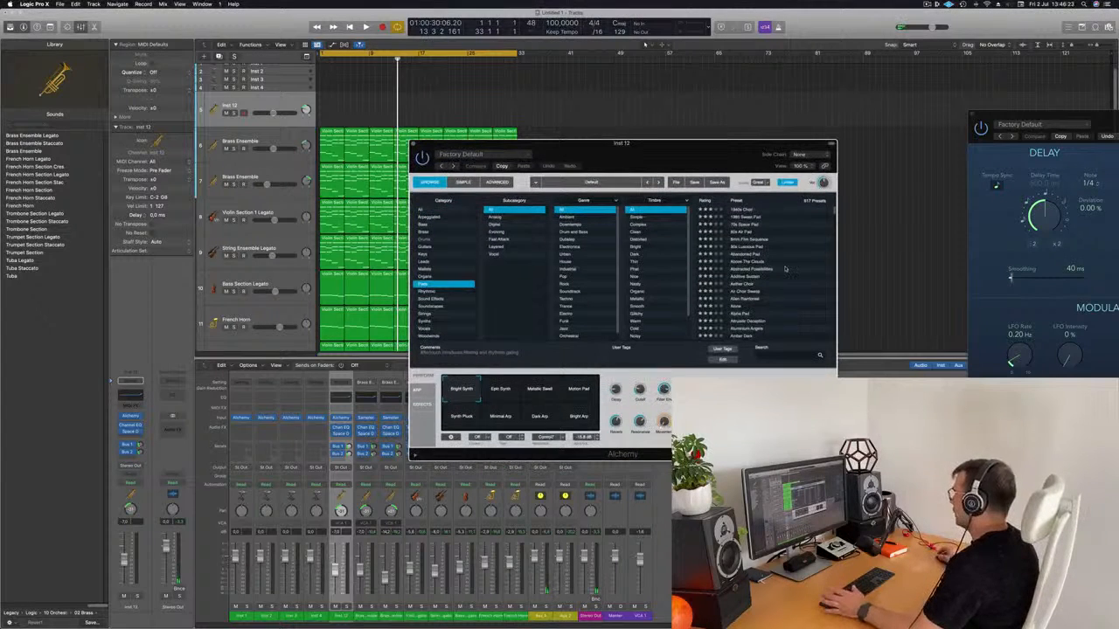
pyautogui.click(713, 202)
pyautogui.click(743, 225)
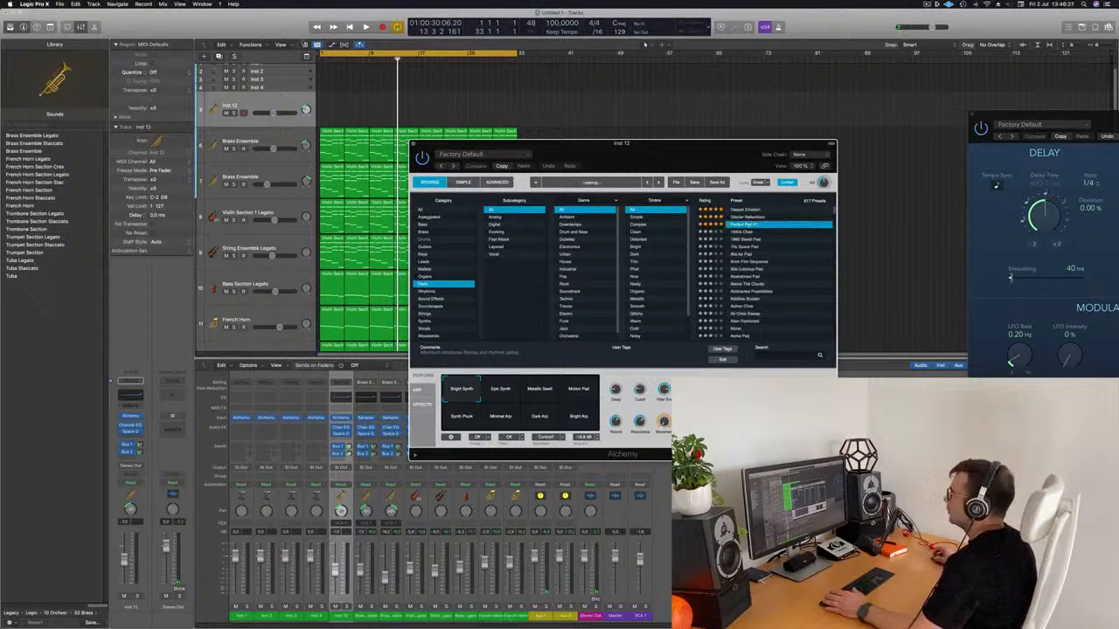
# Step: Copy the first Bass Section Legato region onto the Perfect Pad 01 track and centre that track's pan
pyautogui.moveTo(325, 132); pyautogui.dragTo(331, 112)
pyautogui.moveTo(492, 142); pyautogui.dragTo(852, 139)
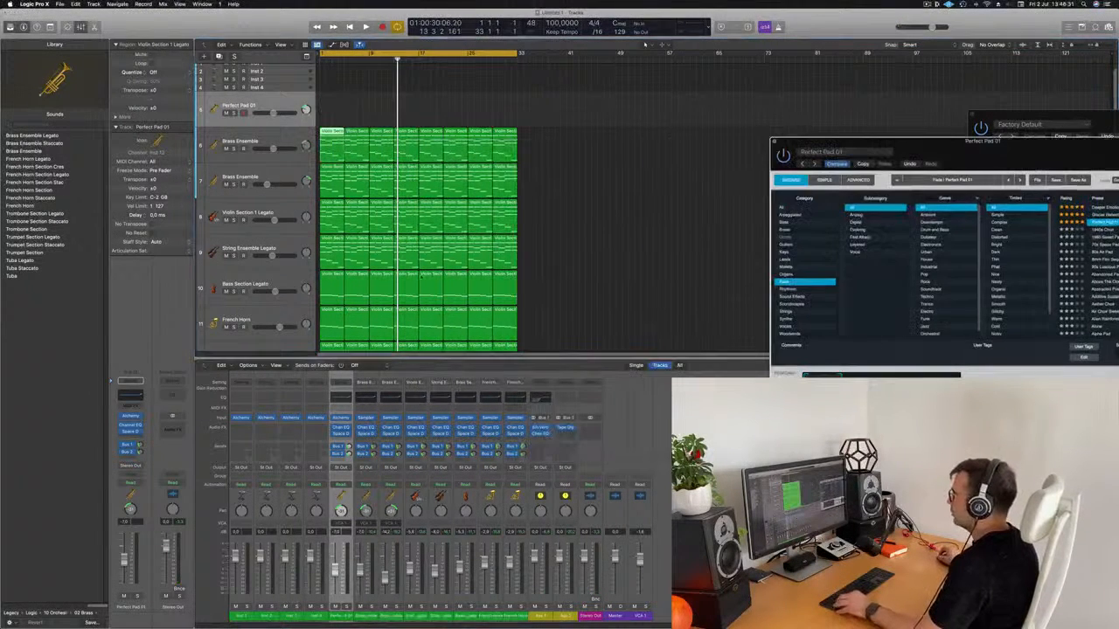
pyautogui.moveTo(326, 282); pyautogui.dragTo(306, 108)
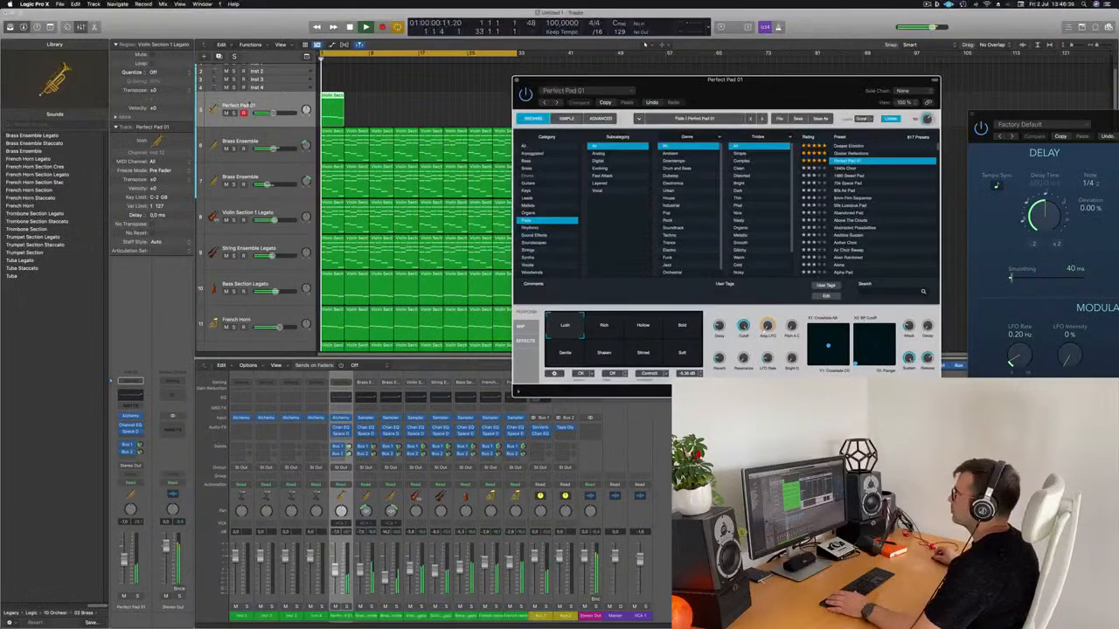
# Step: Open the Perfect Pad 01 region's notes in the Piano Roll and play its track soloed
pyautogui.doubleClick(333, 98)
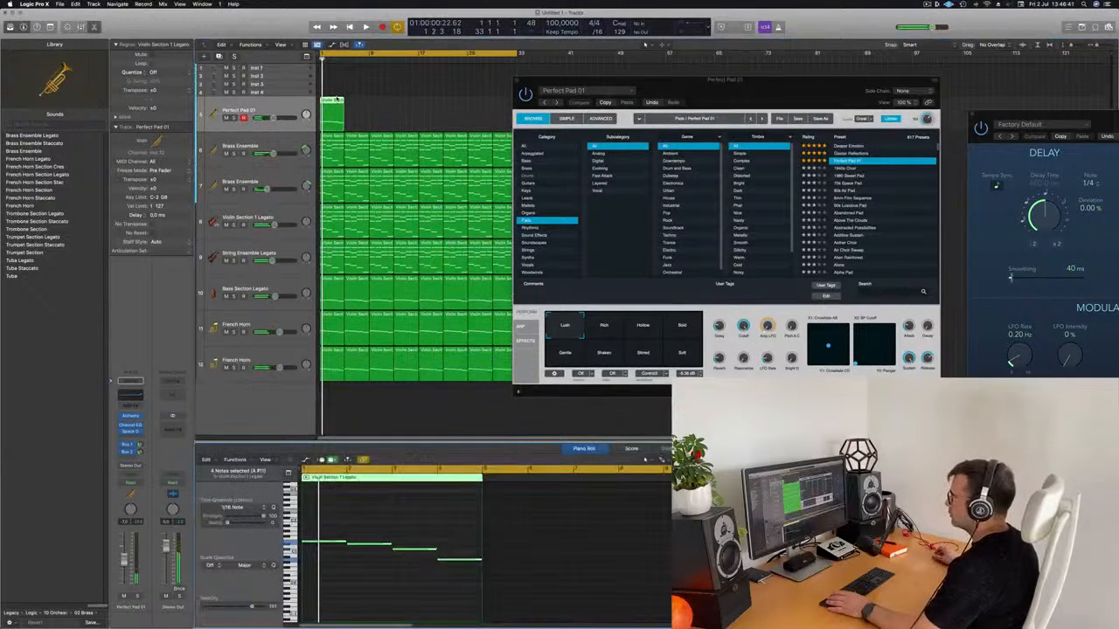
pyautogui.press('space')
pyautogui.press('s')
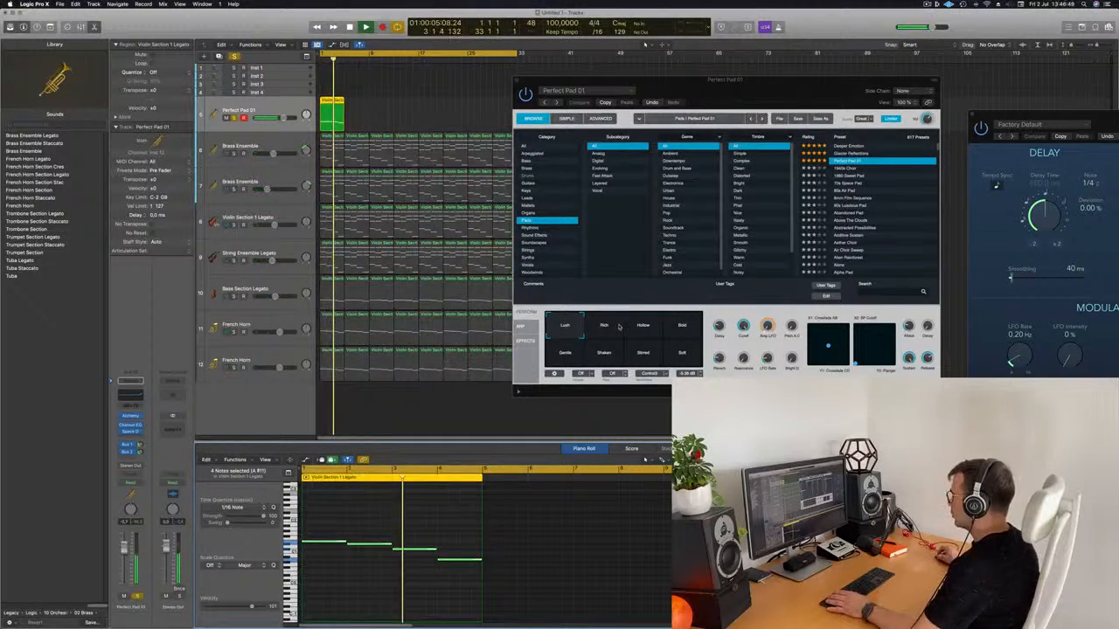
# Step: Audition Perfect Pad 01's Bold, Soft, Gentle, Shaken and Rich variations, return to Lush and shift the Alchemy window aside
pyautogui.click(695, 337)
pyautogui.click(680, 354)
pyautogui.click(565, 354)
pyautogui.click(601, 356)
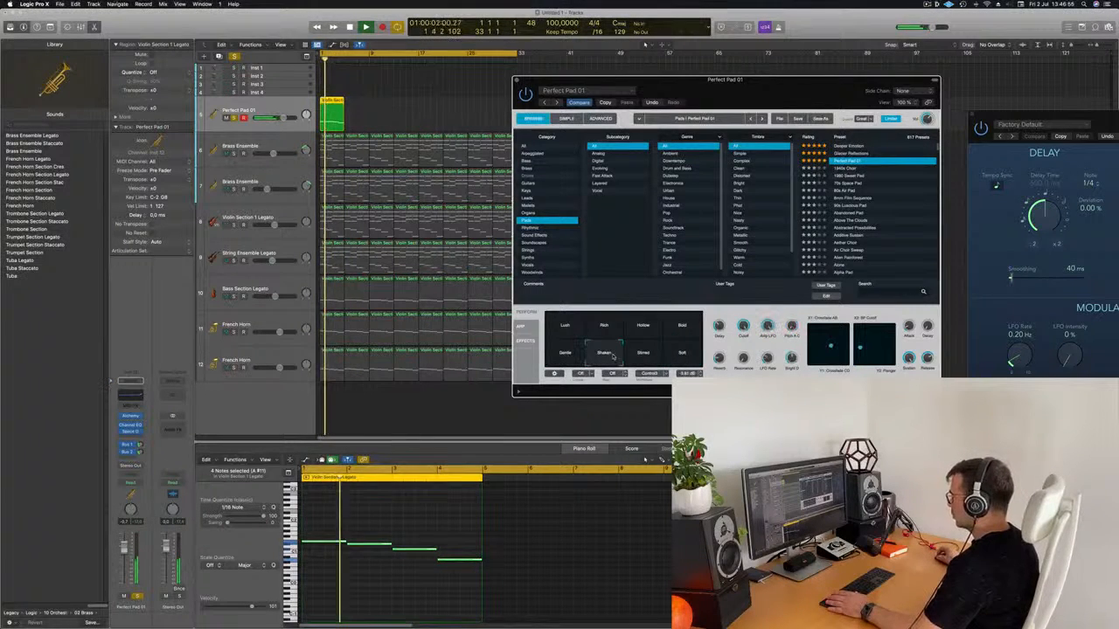
pyautogui.click(596, 328)
pyautogui.click(565, 326)
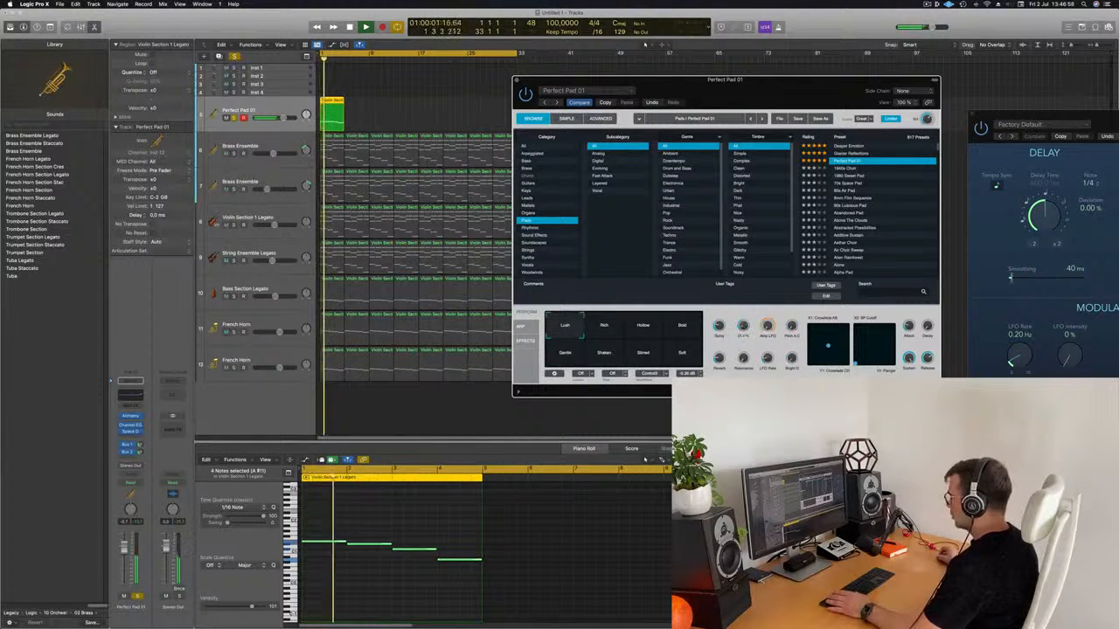
pyautogui.moveTo(782, 92); pyautogui.dragTo(757, 93)
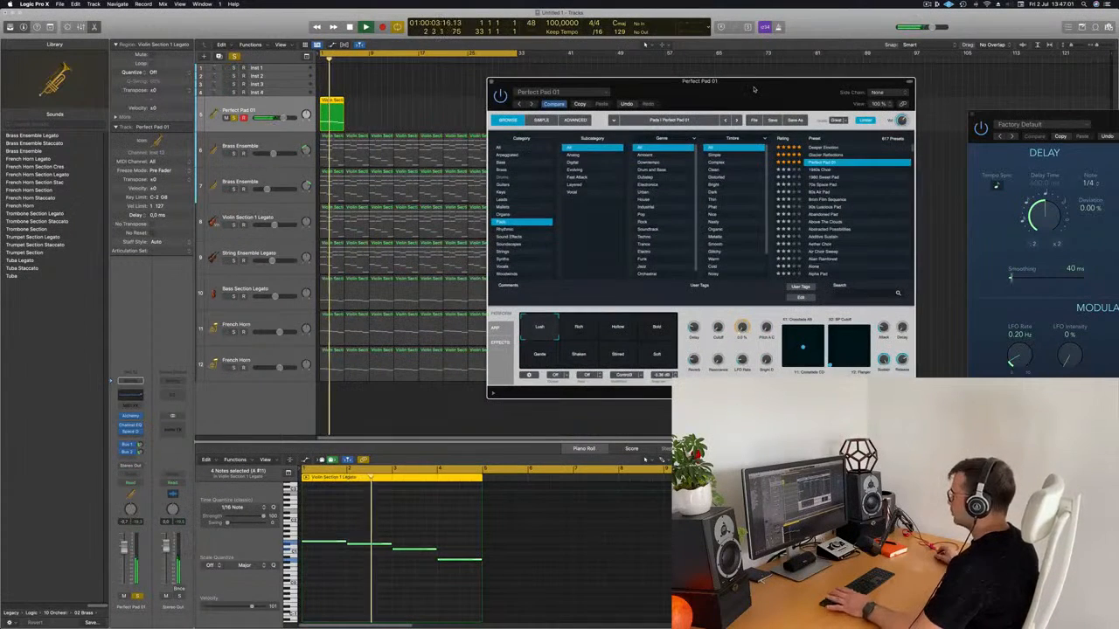
# Step: Try the Perfect Pad 01 region's four notes an octave higher during playback, and restore their original octave
pyautogui.click(357, 585)
pyautogui.press('space')
pyautogui.press('space')
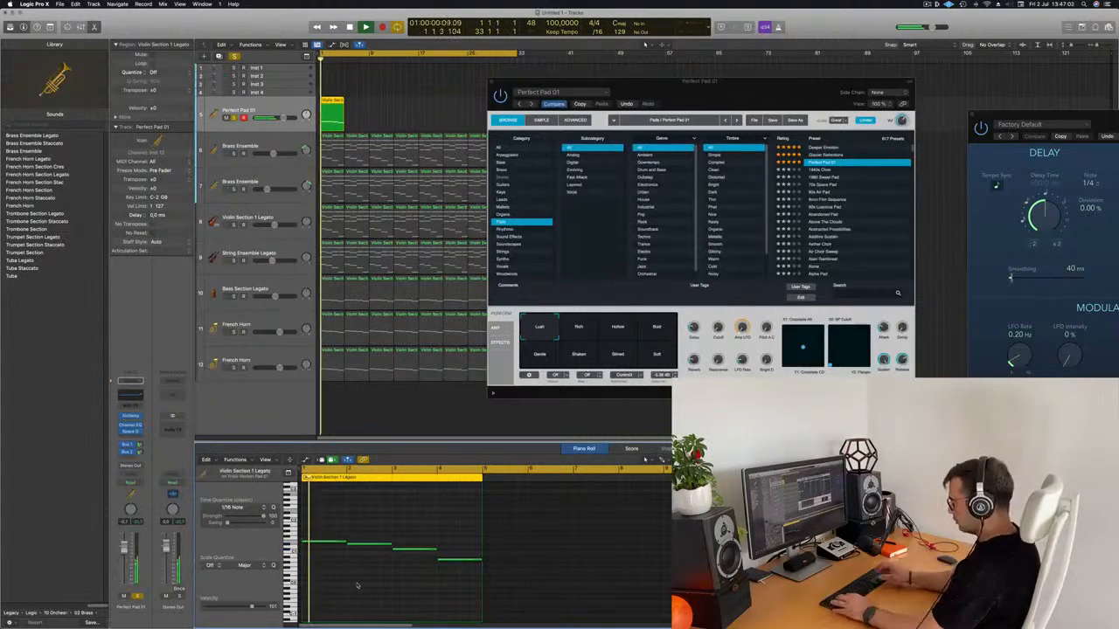
pyautogui.hotkey('alt', 'shift', 'Up')
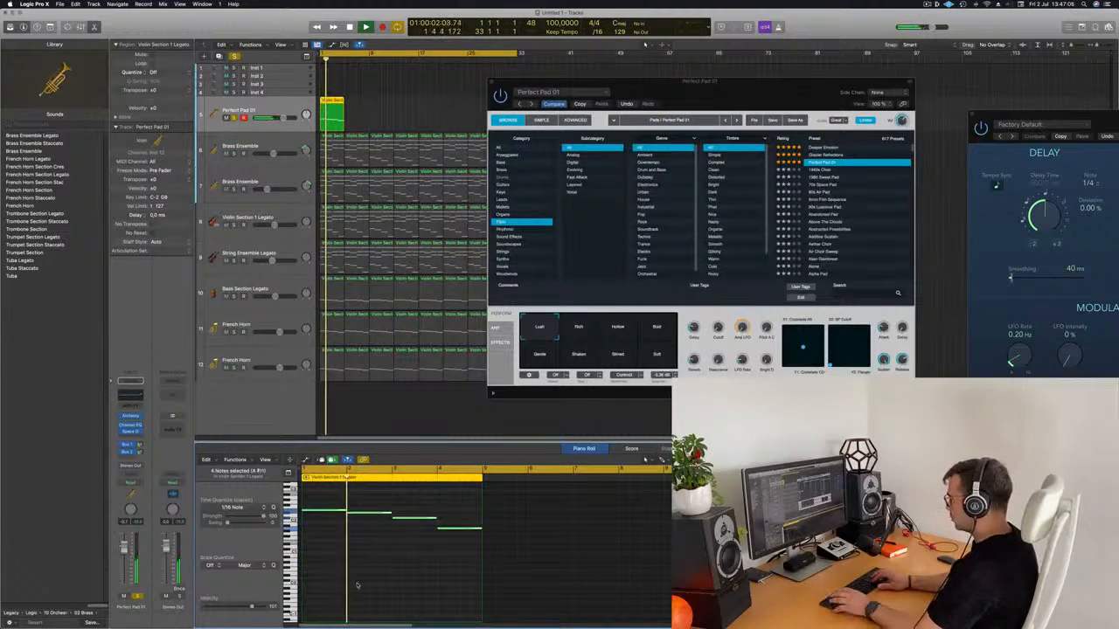
pyautogui.hotkey('alt', 'shift', 'Down')
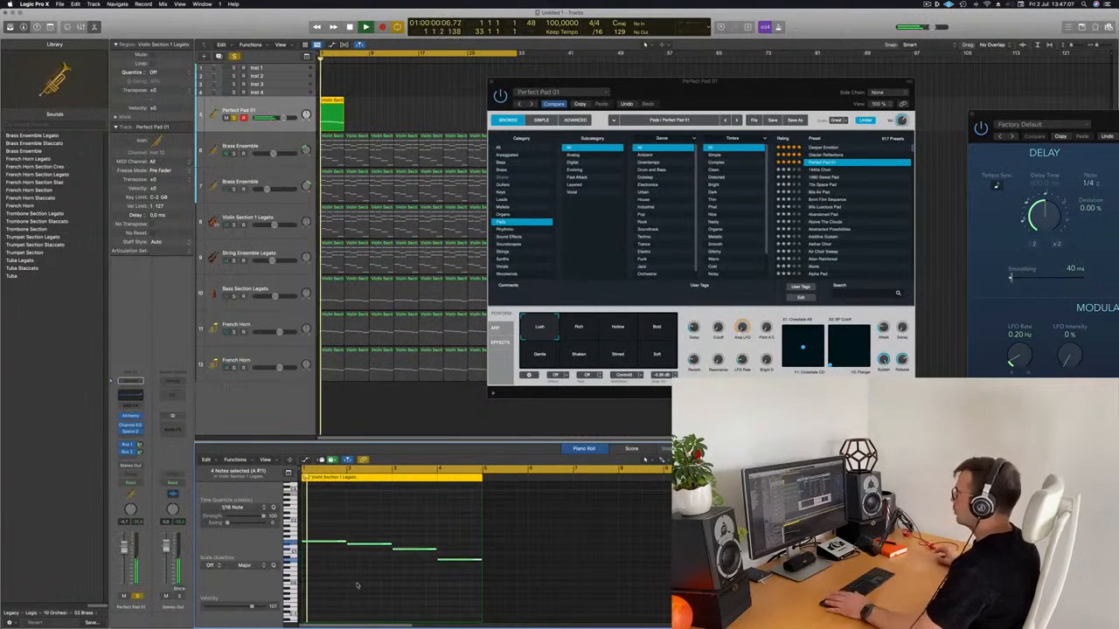
# Step: Load the Deeper Emotion preset in Alchemy and reposition its window clear of the track regions
pyautogui.click(802, 107)
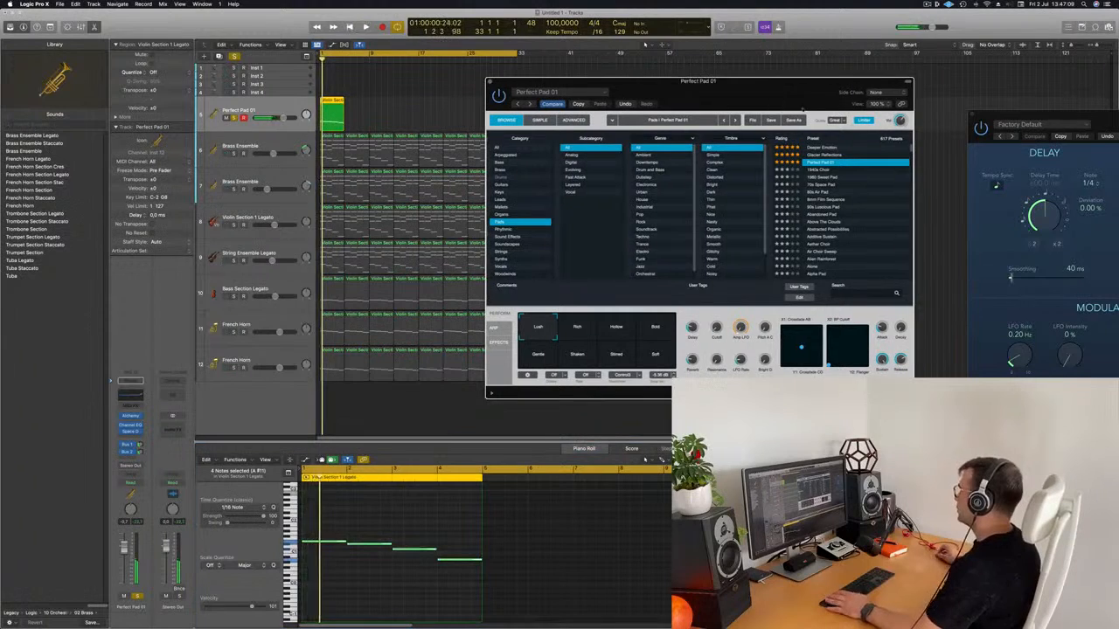
pyautogui.click(814, 146)
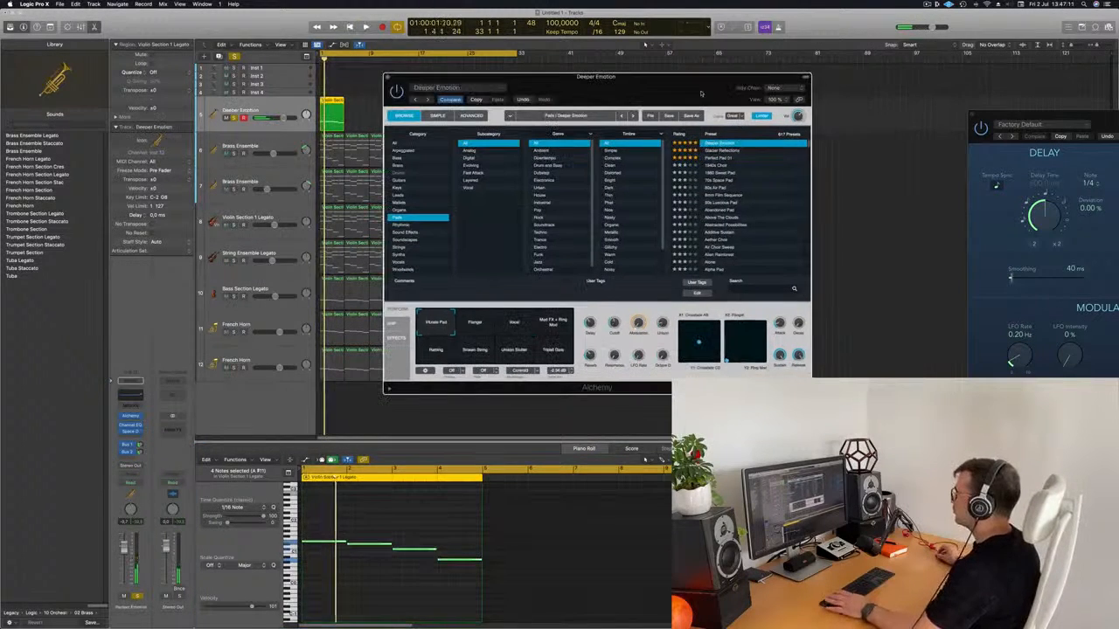
pyautogui.moveTo(801, 76); pyautogui.dragTo(926, 40)
pyautogui.press('space')
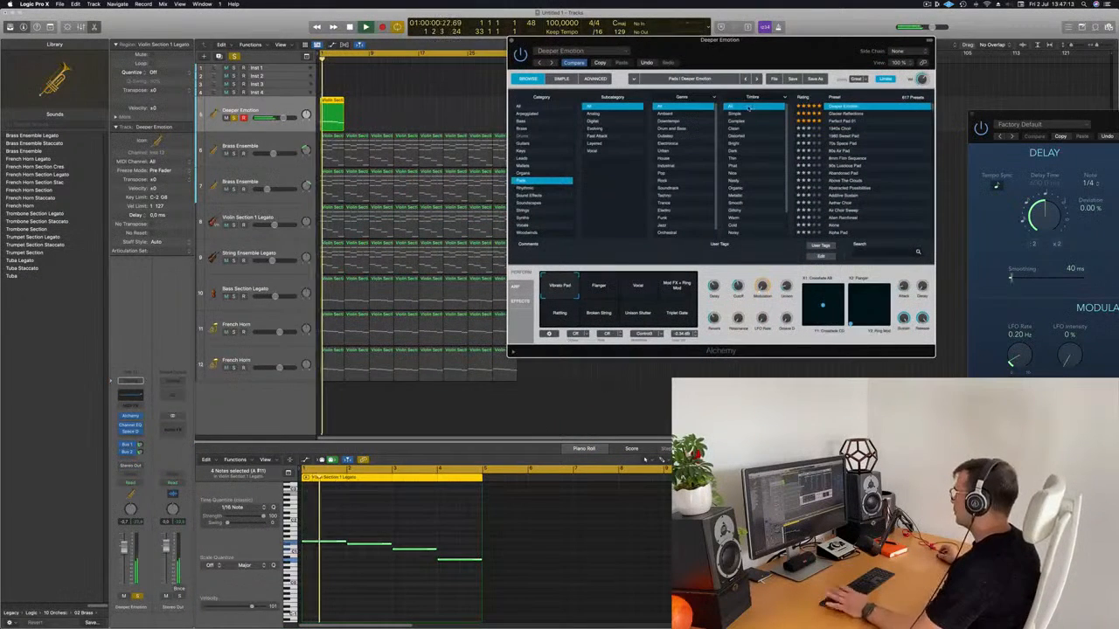
# Step: Audition all of Deeper Emotion's performance variations during playback and return to Vibrato Pad
pyautogui.click(601, 292)
pyautogui.click(649, 293)
pyautogui.click(675, 292)
pyautogui.click(675, 318)
pyautogui.click(647, 318)
pyautogui.click(600, 318)
pyautogui.click(560, 318)
pyautogui.click(567, 294)
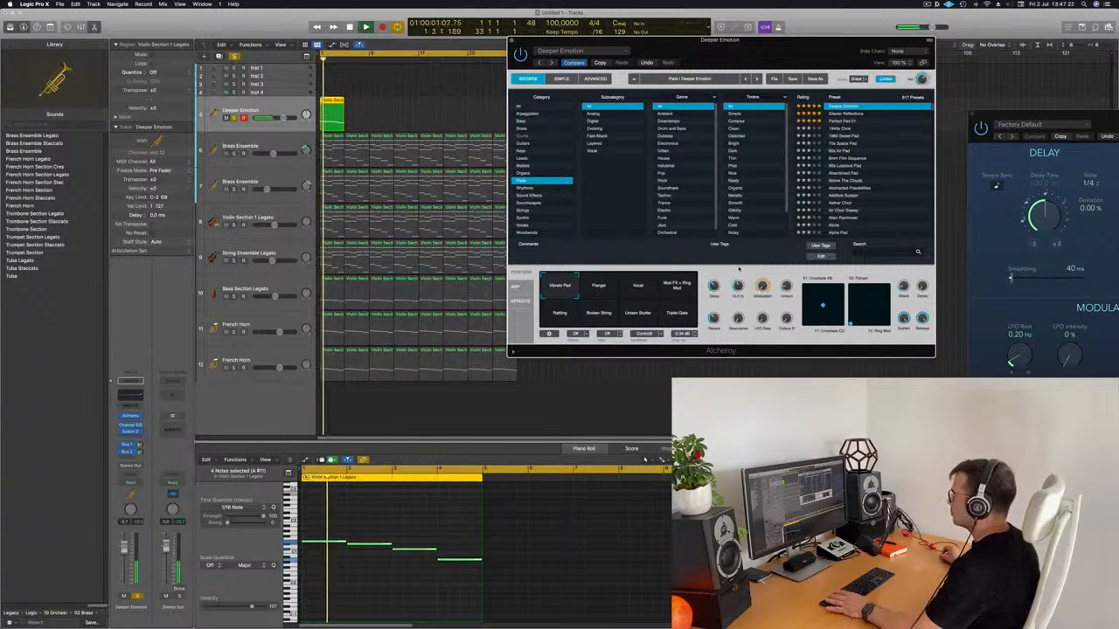
# Step: Unsolo the Deeper Emotion track, play it with the full arrangement and reposition the Alchemy window
pyautogui.click(222, 12)
pyautogui.press('space')
pyautogui.press('space')
pyautogui.press('s')
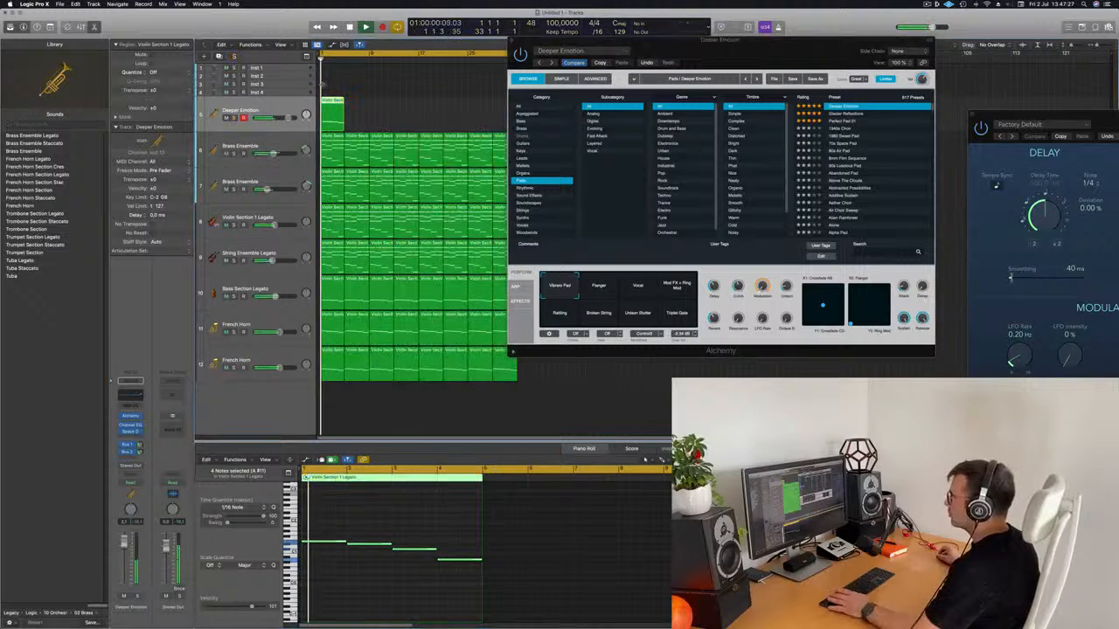
pyautogui.moveTo(711, 44); pyautogui.dragTo(646, 43)
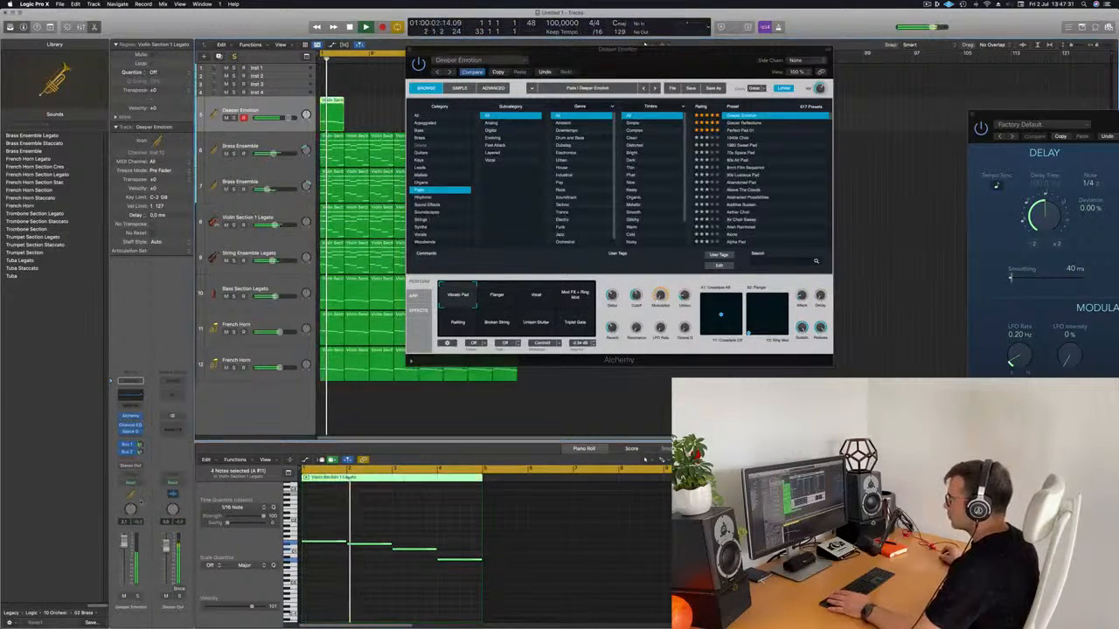
# Step: Adjust the gain of the 80 Hz low band in the Deeper Emotion track's Channel EQ and close the EQ
pyautogui.click(129, 395)
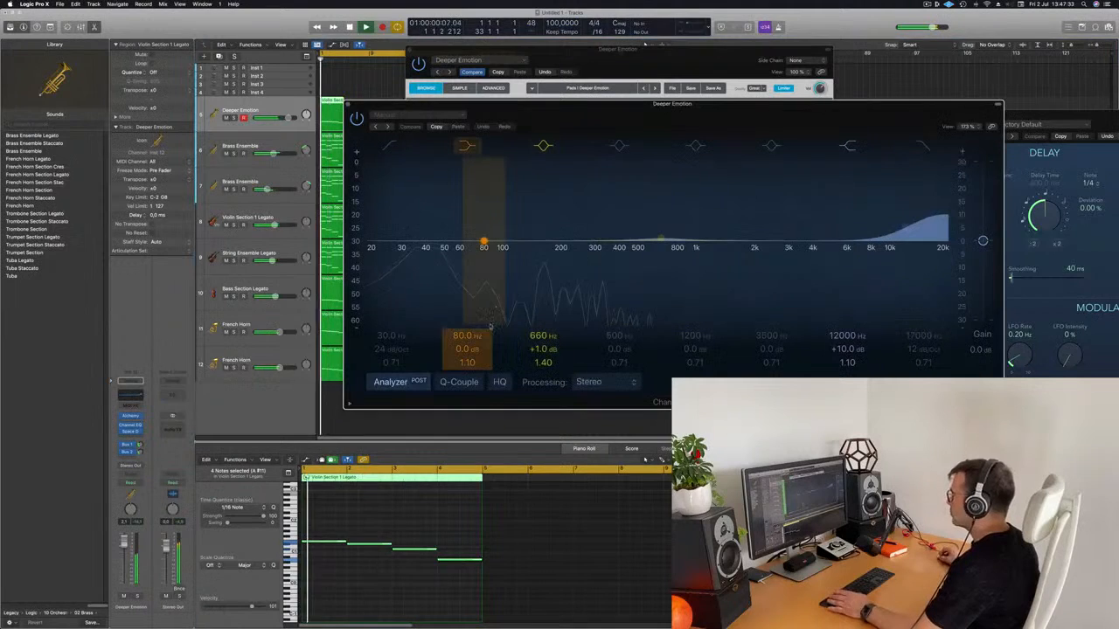
pyautogui.moveTo(461, 349); pyautogui.dragTo(468, 338)
pyautogui.click(348, 104)
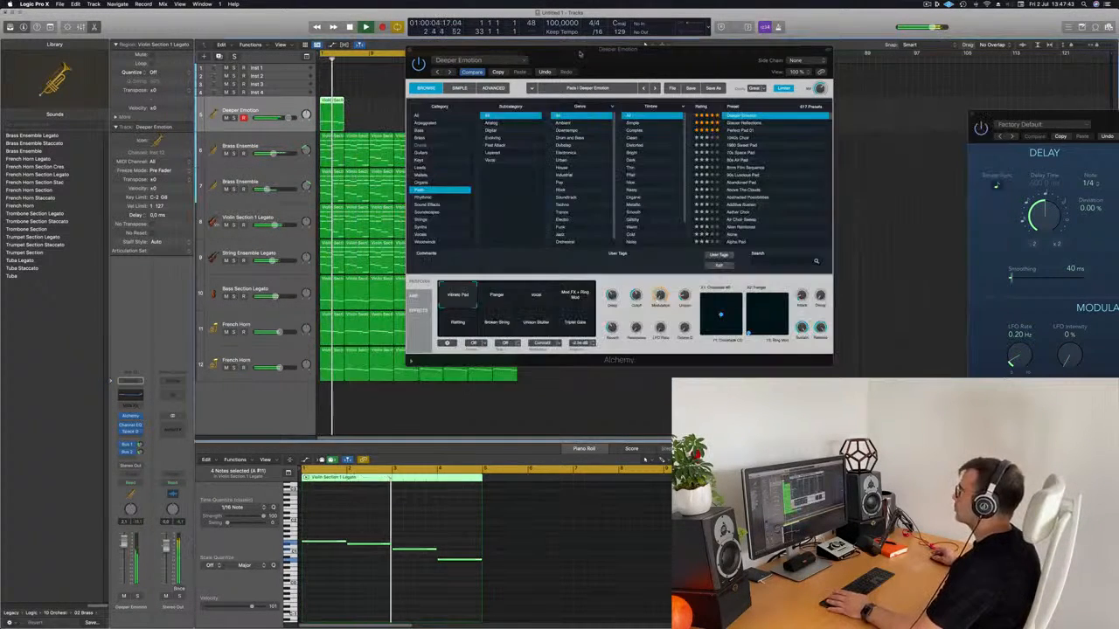
# Step: Repeat the Deeper Emotion region up to bar 33 and close the Alchemy window
pyautogui.moveTo(525, 50); pyautogui.dragTo(864, 113)
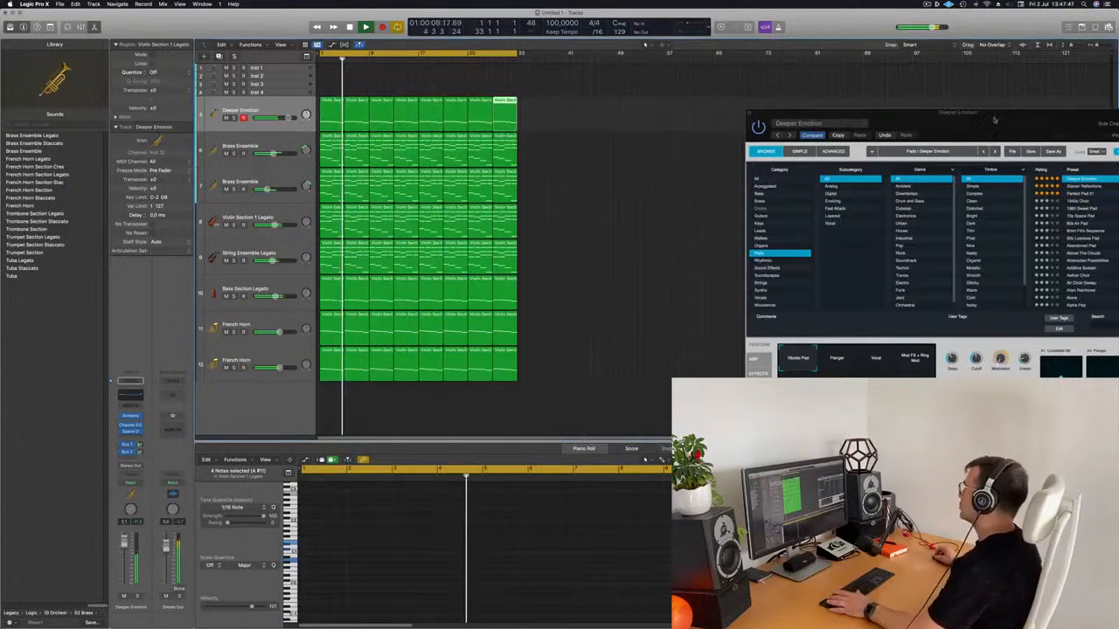
pyautogui.moveTo(926, 121); pyautogui.dragTo(479, 147)
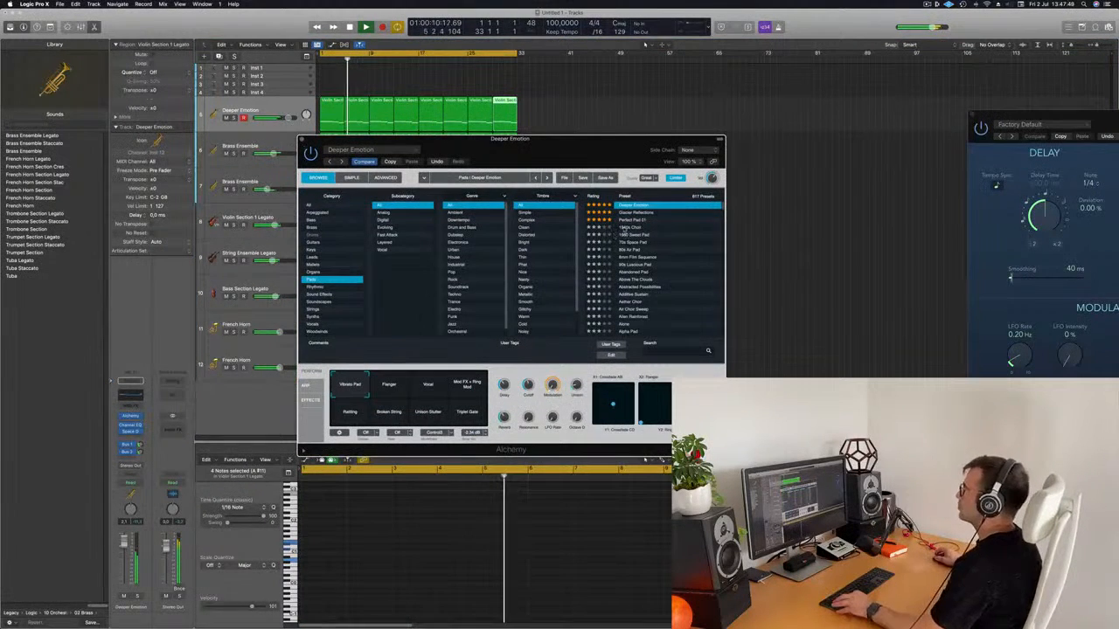
pyautogui.press('super+w')
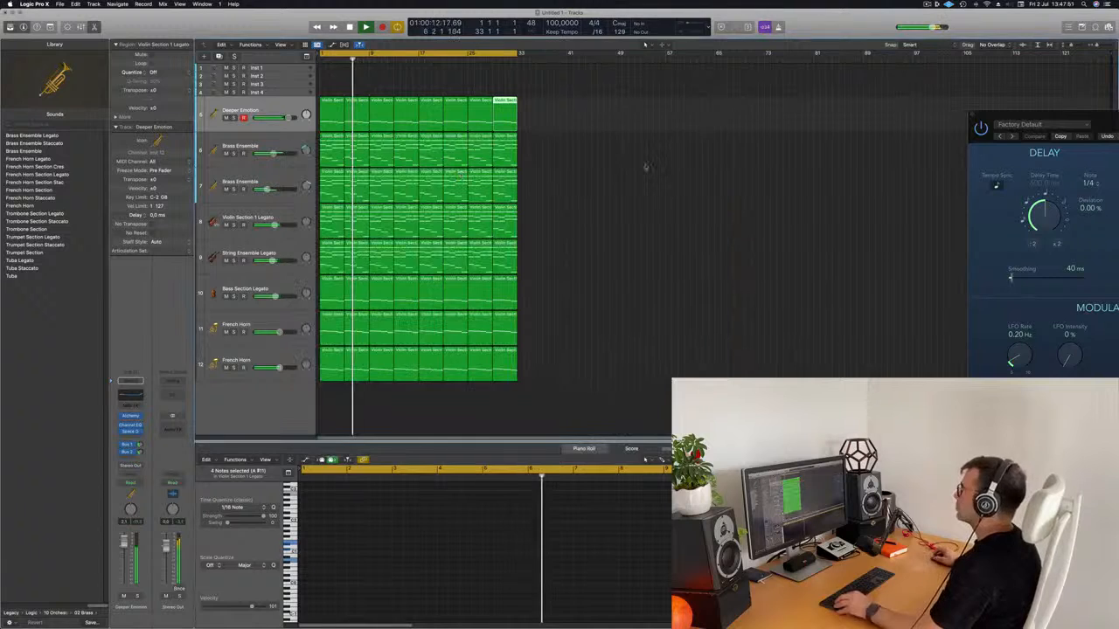
# Step: Select all Deeper Emotion regions and compare the track soloed against the full mix
pyautogui.click(269, 110)
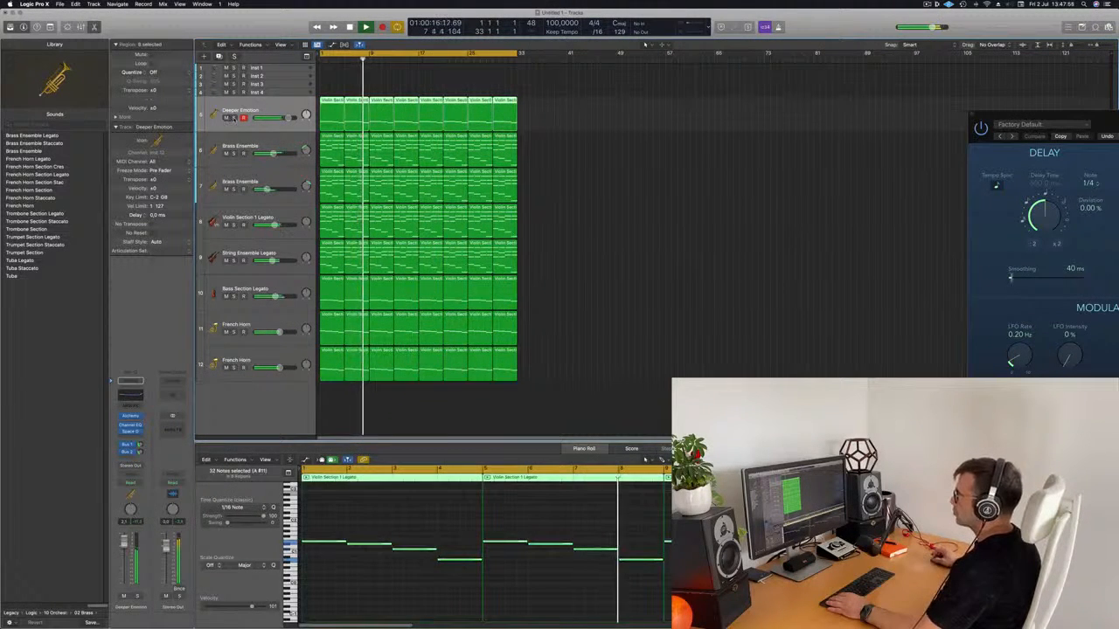
pyautogui.click(234, 117)
pyautogui.click(234, 117)
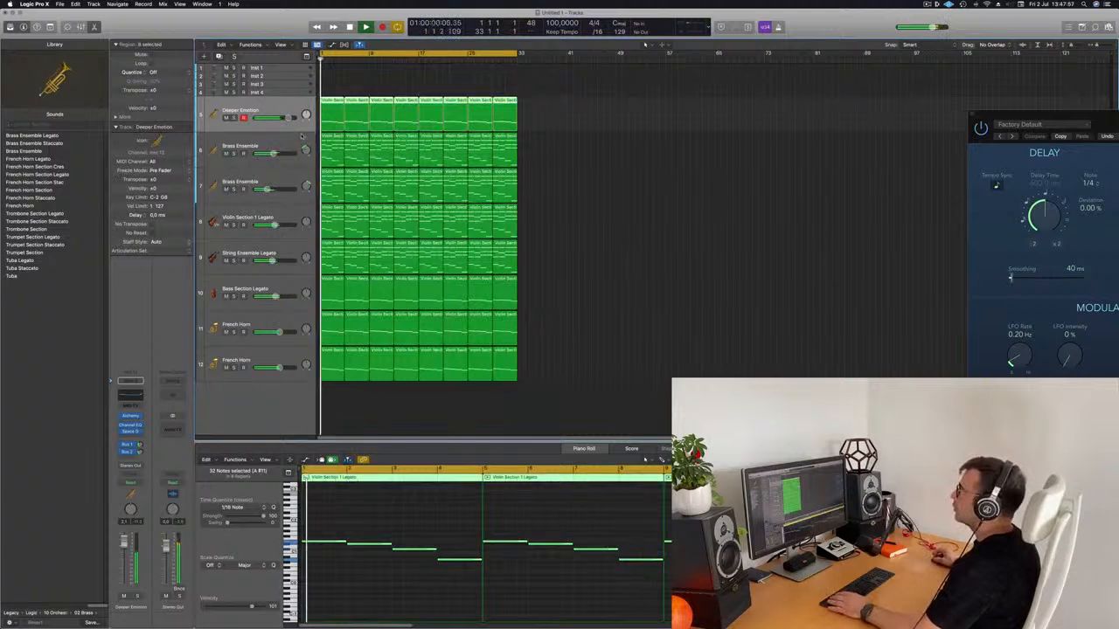
# Step: Duplicate the upper Brass Ensemble track without its regions and place the copy above Deeper Emotion
pyautogui.click(251, 142)
pyautogui.press('super+d')
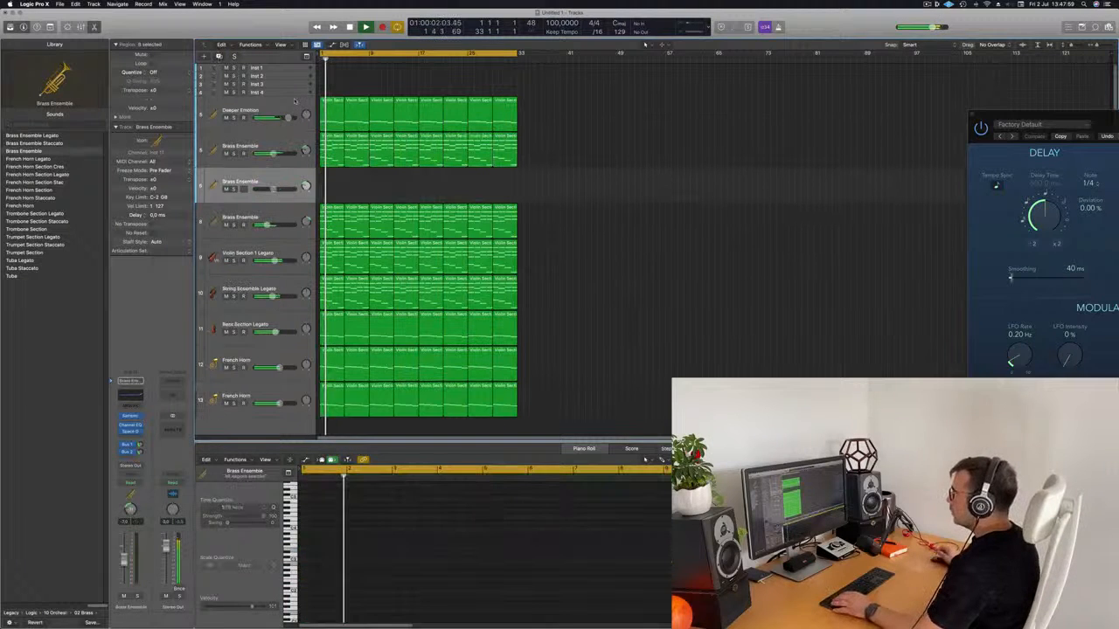
pyautogui.moveTo(284, 177); pyautogui.dragTo(306, 111)
pyautogui.press('Return')
# Step: Copy the first Brass Ensemble region onto the new track and shorten all its notes to brief stabs
pyautogui.click(329, 190)
pyautogui.moveTo(329, 190); pyautogui.dragTo(328, 120)
pyautogui.scroll(-1, 329, 520)
pyautogui.moveTo(328, 509); pyautogui.dragTo(463, 608)
pyautogui.moveTo(470, 554); pyautogui.dragTo(442, 544)
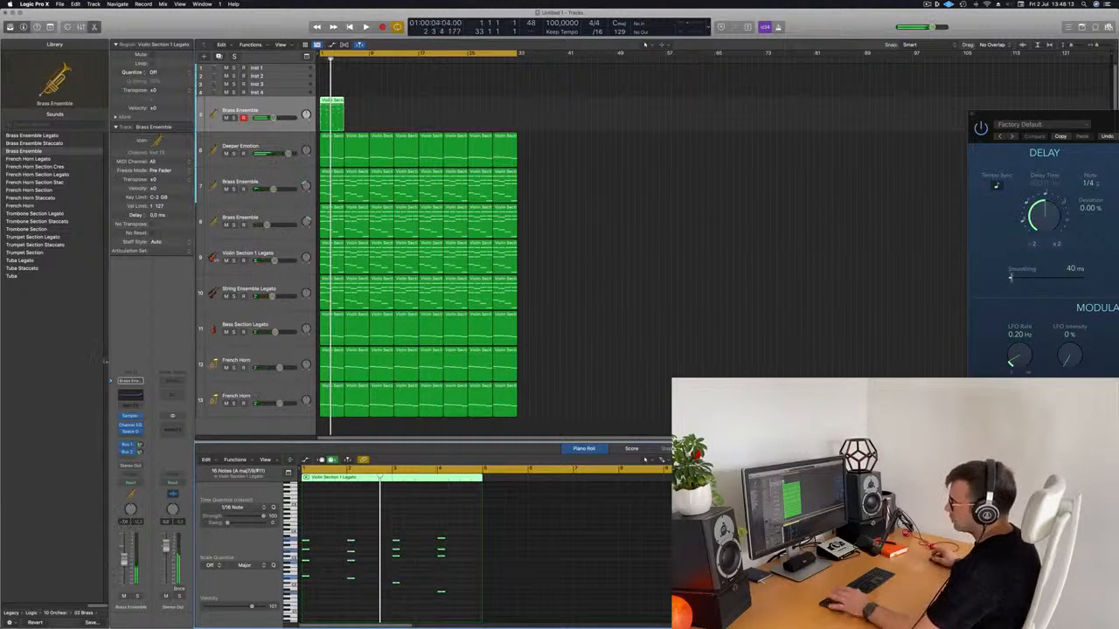
# Step: Try Alchemy in place of the new Brass Ensemble track's Sampler instrument
pyautogui.click(130, 381)
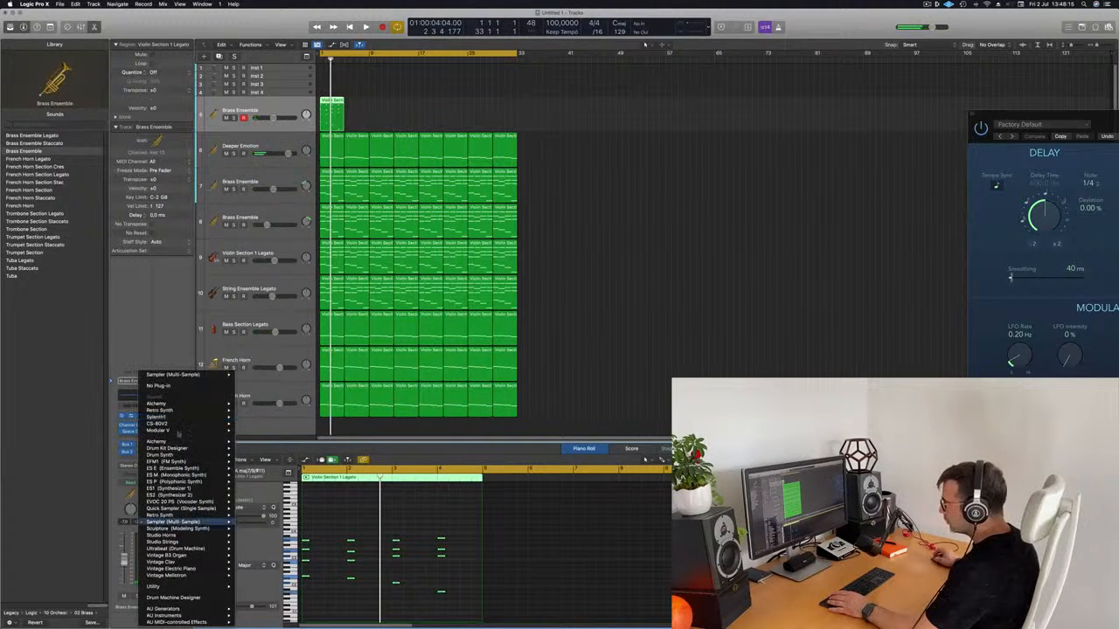
pyautogui.moveTo(194, 406)
pyautogui.click(242, 404)
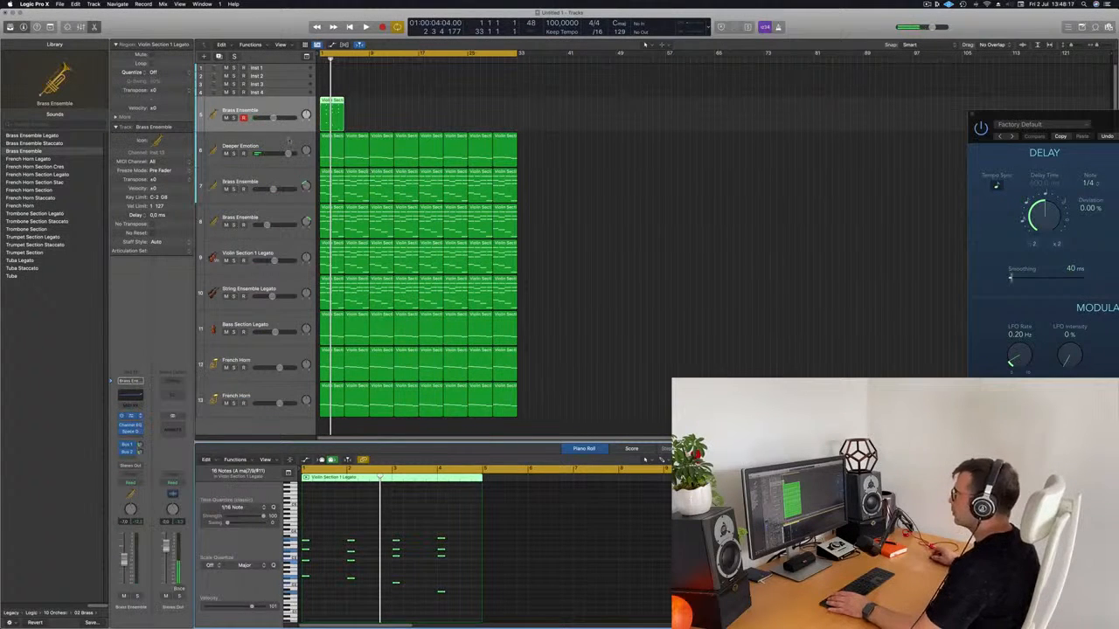
# Step: Set the new track's instrument to Retro Synth and reposition its plug-in window
pyautogui.click(137, 416)
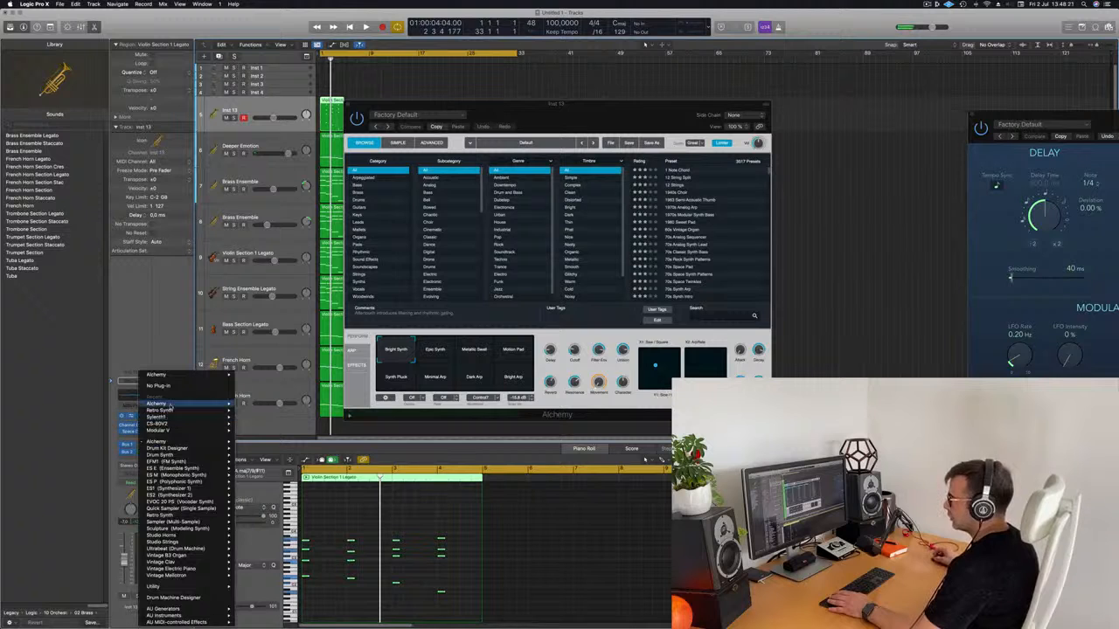
pyautogui.click(250, 410)
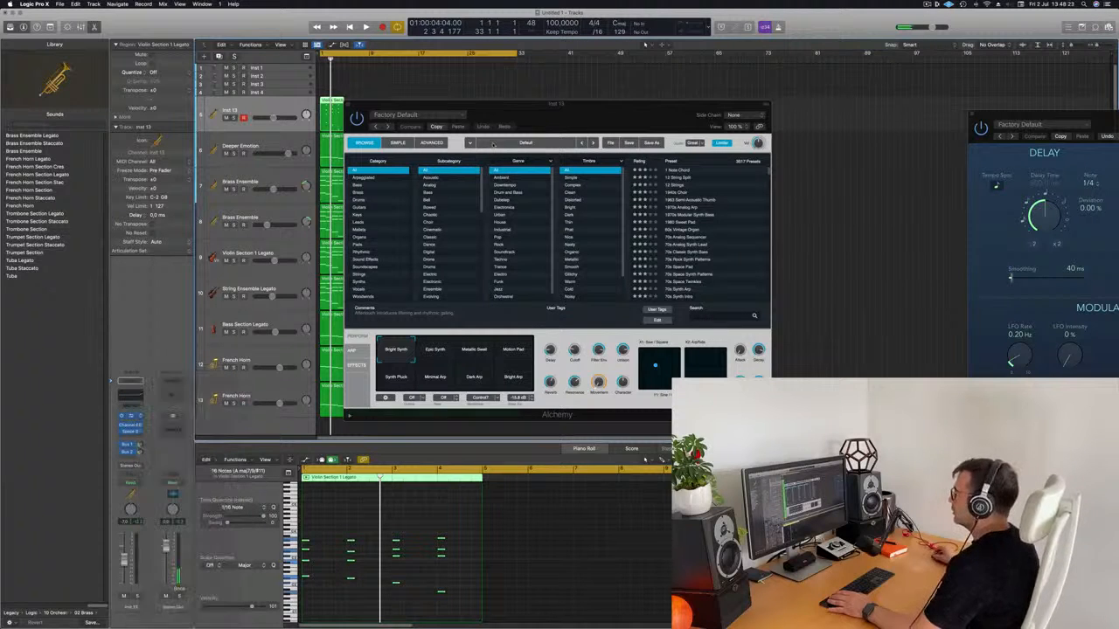
pyautogui.moveTo(536, 111); pyautogui.dragTo(653, 94)
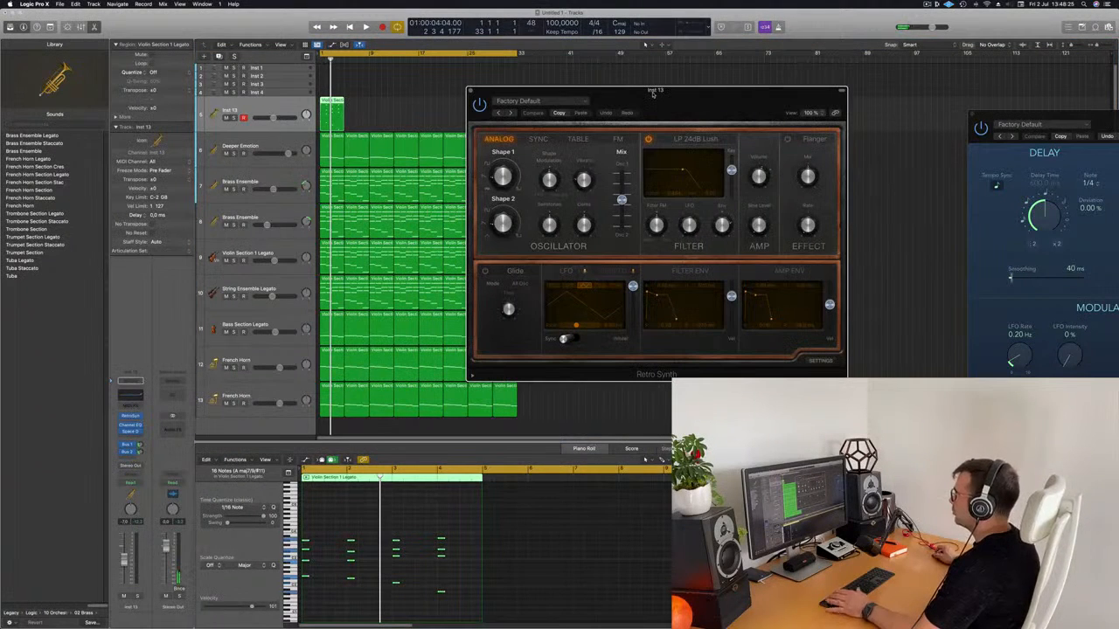
# Step: Load Retro Synth's Bright Strings preset from Synth Strings and play the arrangement from the start
pyautogui.click(529, 102)
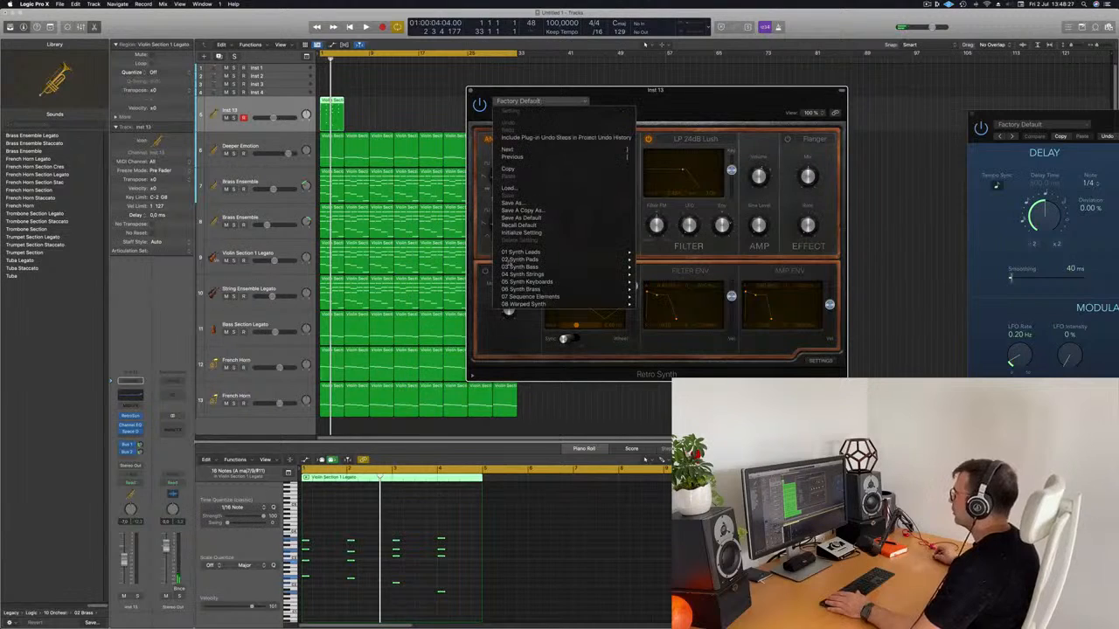
pyautogui.moveTo(571, 278)
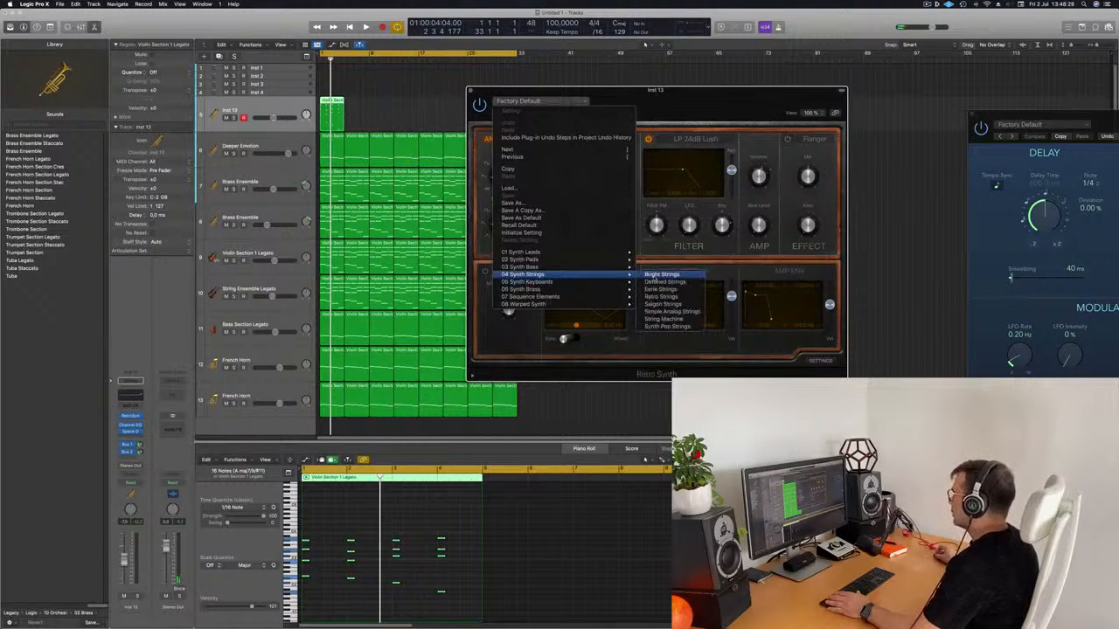
pyautogui.click(664, 278)
pyautogui.moveTo(651, 90); pyautogui.dragTo(683, 81)
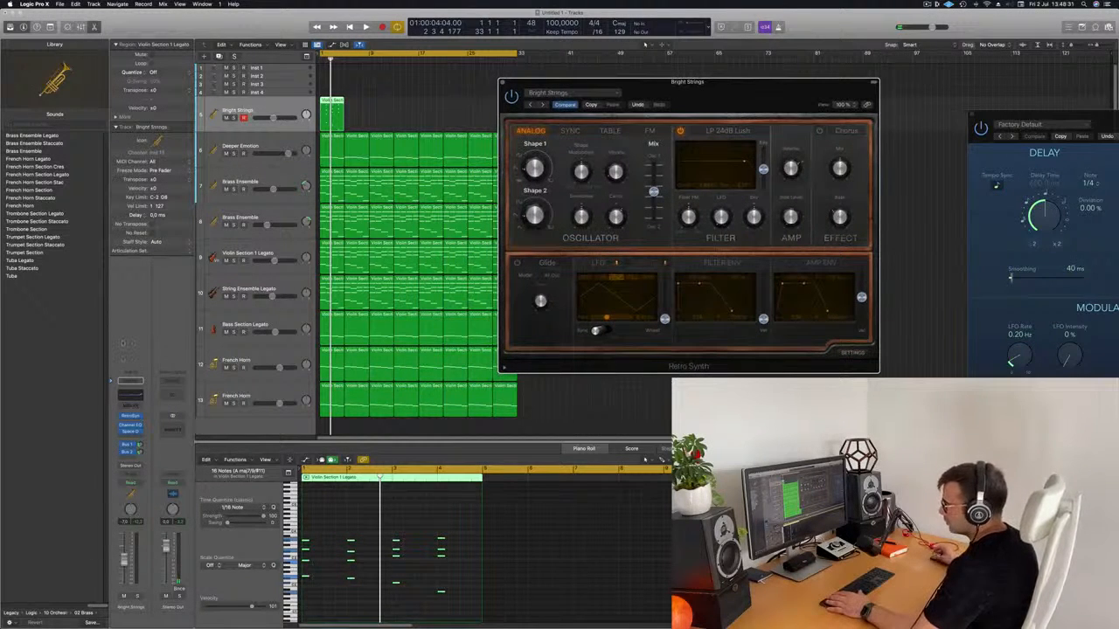
pyautogui.press('Return')
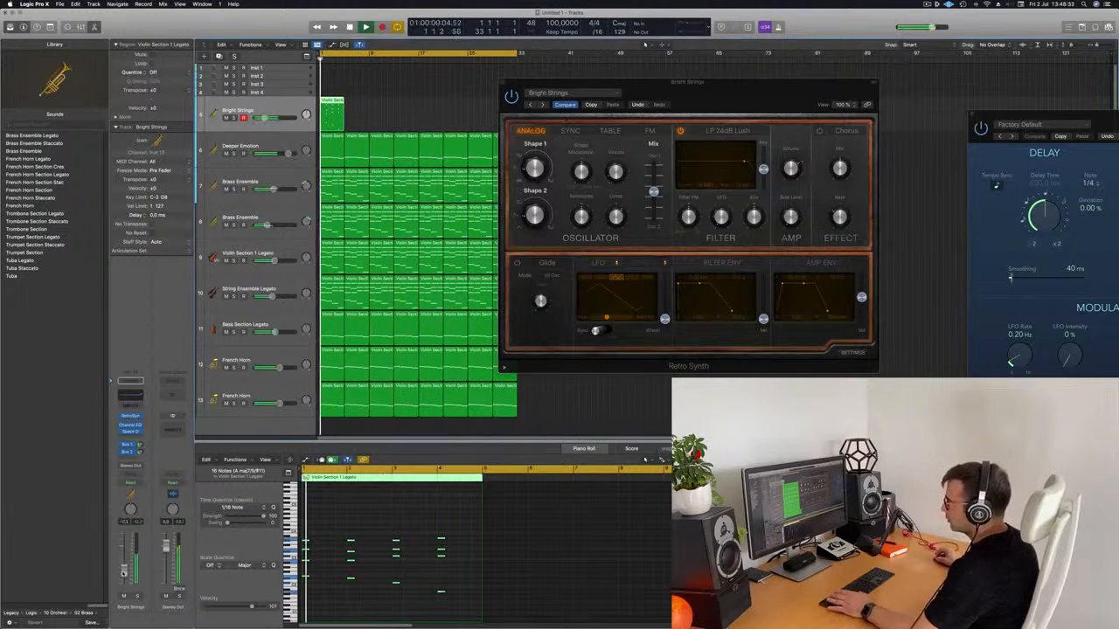
pyautogui.press('space')
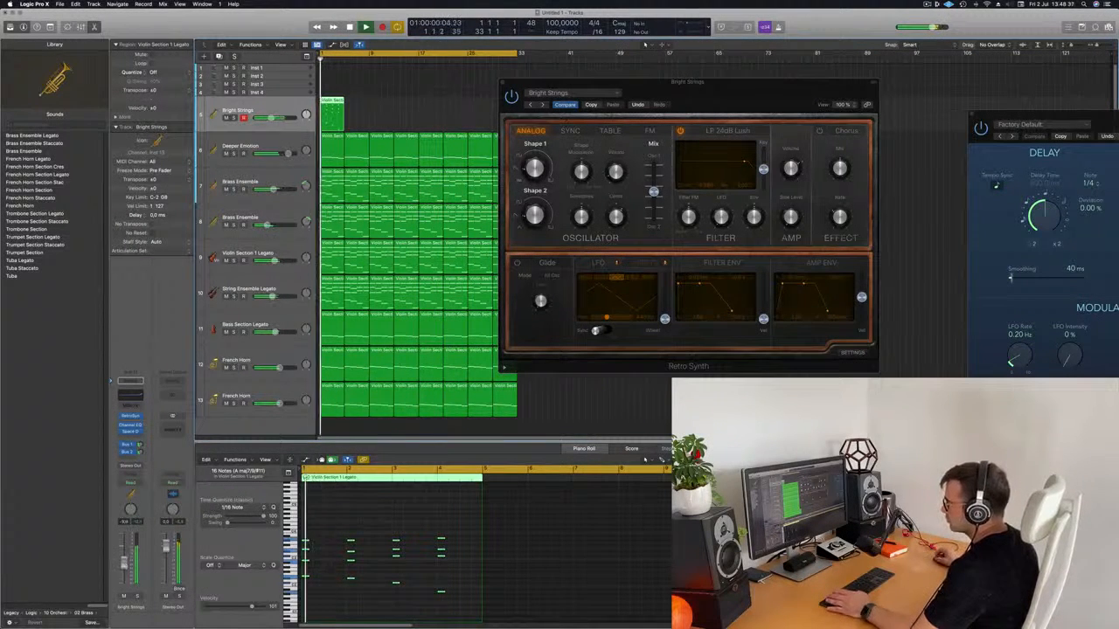
# Step: Select the new track's Bus 1 send and switch Retro Synth to the Detuned Strings preset
pyautogui.click(134, 444)
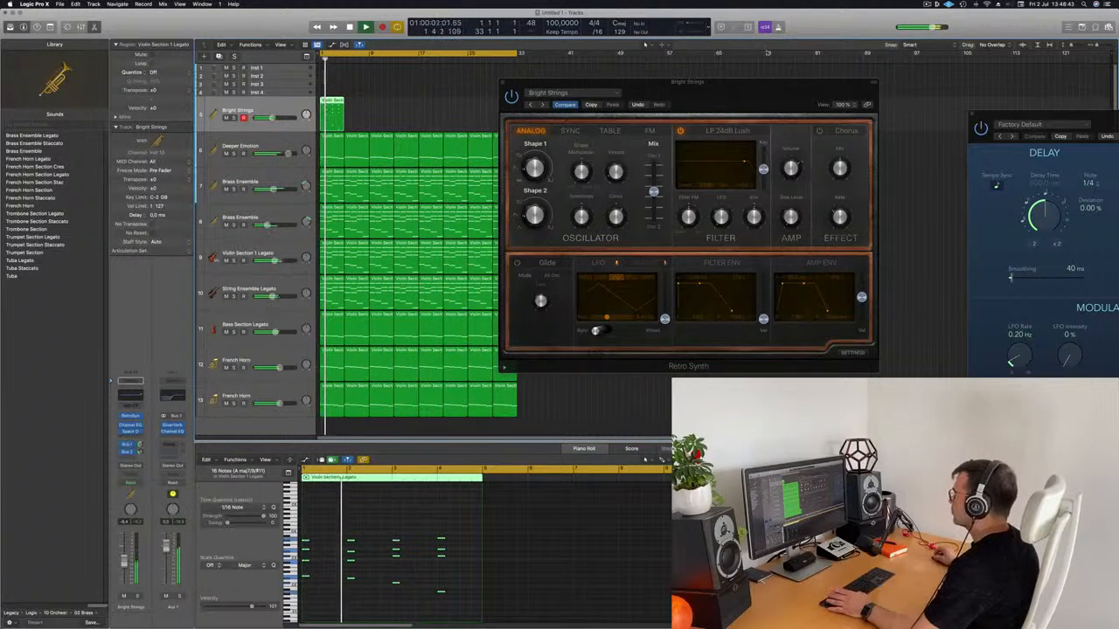
pyautogui.moveTo(723, 93); pyautogui.dragTo(749, 72)
pyautogui.click(568, 84)
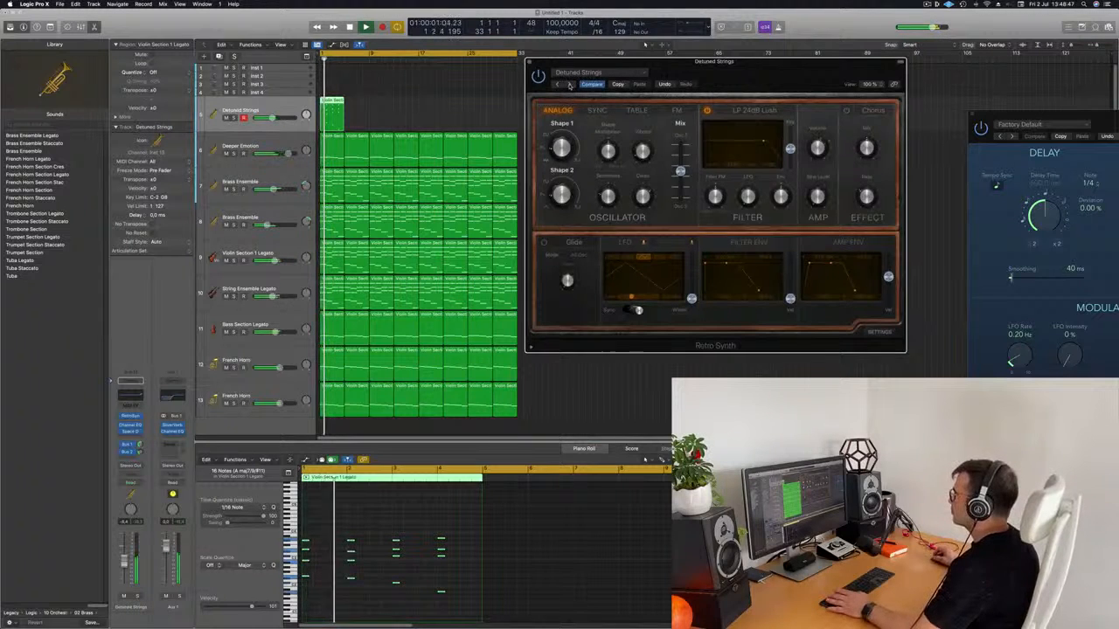
# Step: Audition Retro Synth's Eerie Strings preset on the new track with the full arrangement playing from the start
pyautogui.click(569, 84)
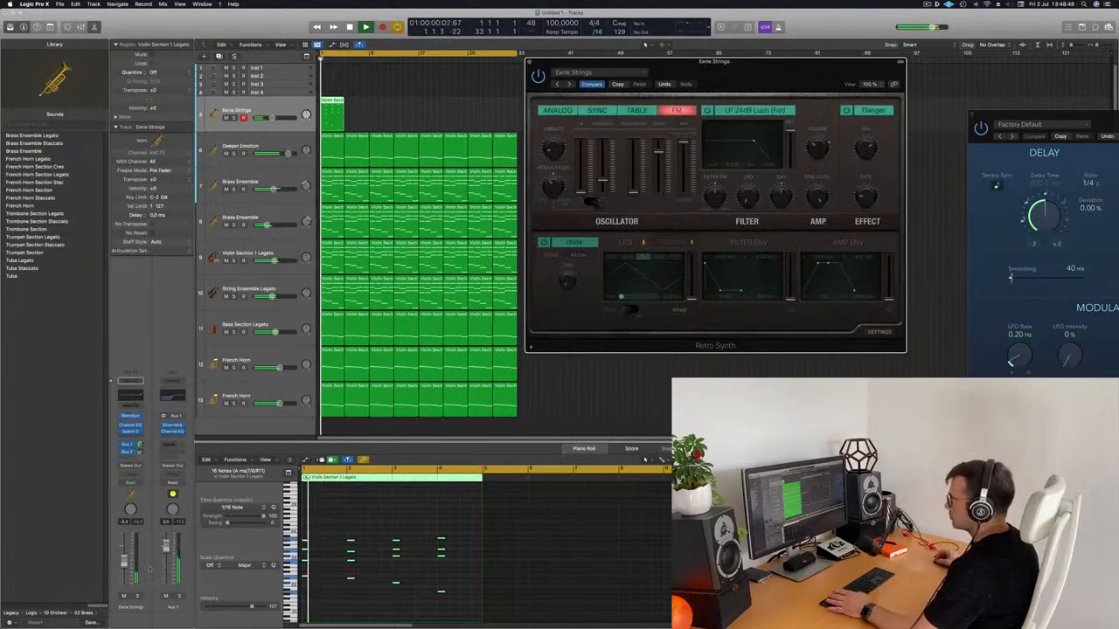
pyautogui.click(272, 100)
pyautogui.press('space')
pyautogui.press('space')
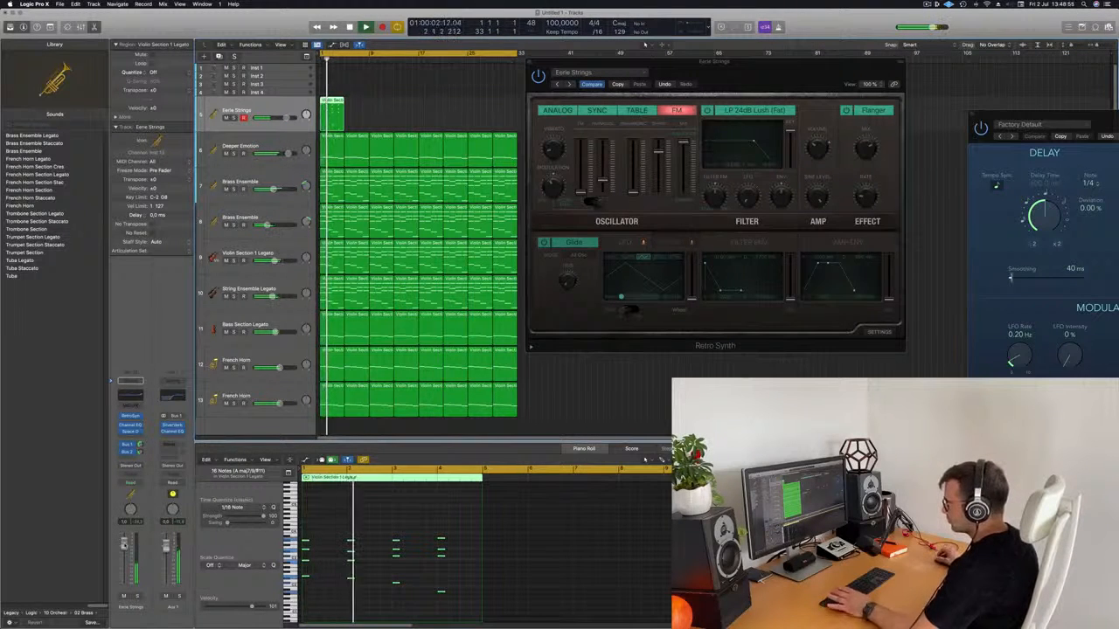
# Step: Audition the Retro Strings preset soloed and within the full arrangement, repositioning the Retro Synth window
pyautogui.click(569, 84)
pyautogui.click(233, 117)
pyautogui.press('space')
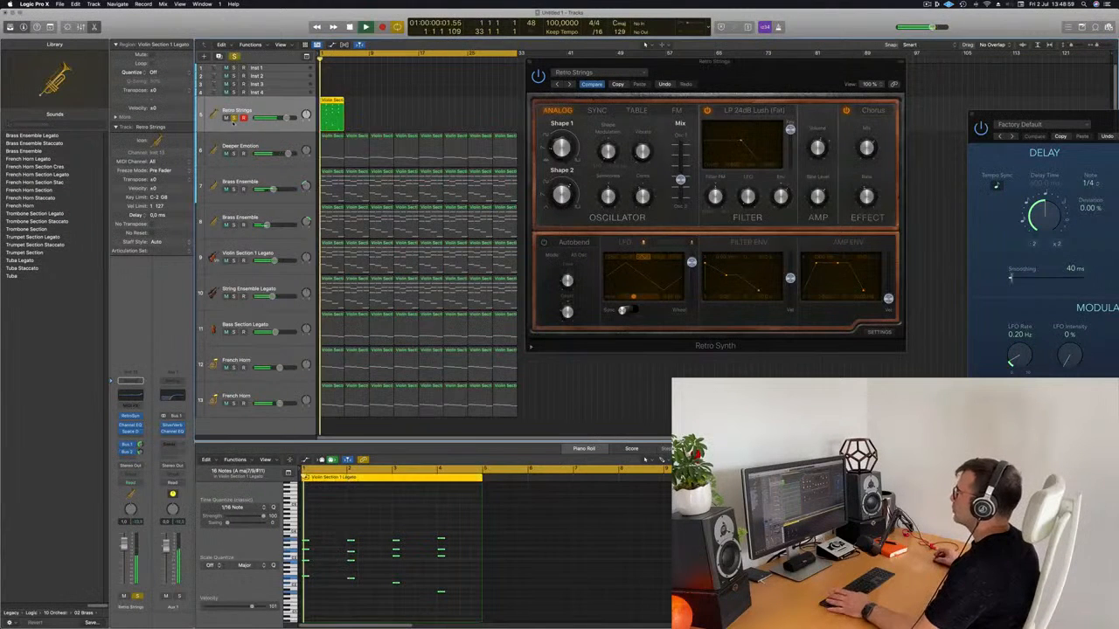
pyautogui.moveTo(677, 65); pyautogui.dragTo(632, 63)
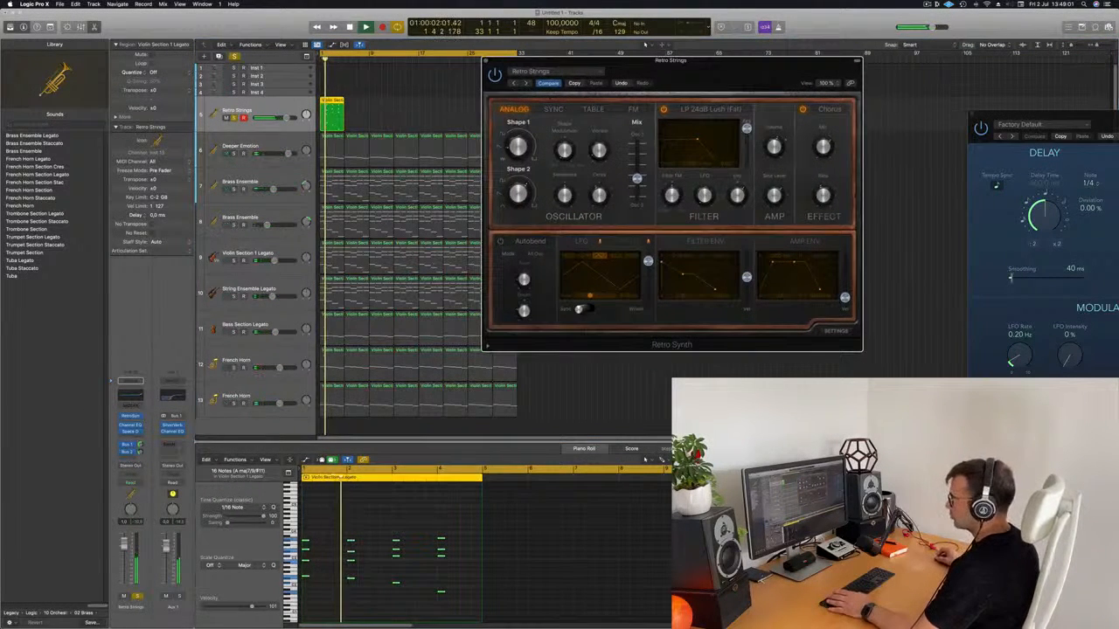
pyautogui.click(137, 596)
pyautogui.press('space')
pyautogui.press('space')
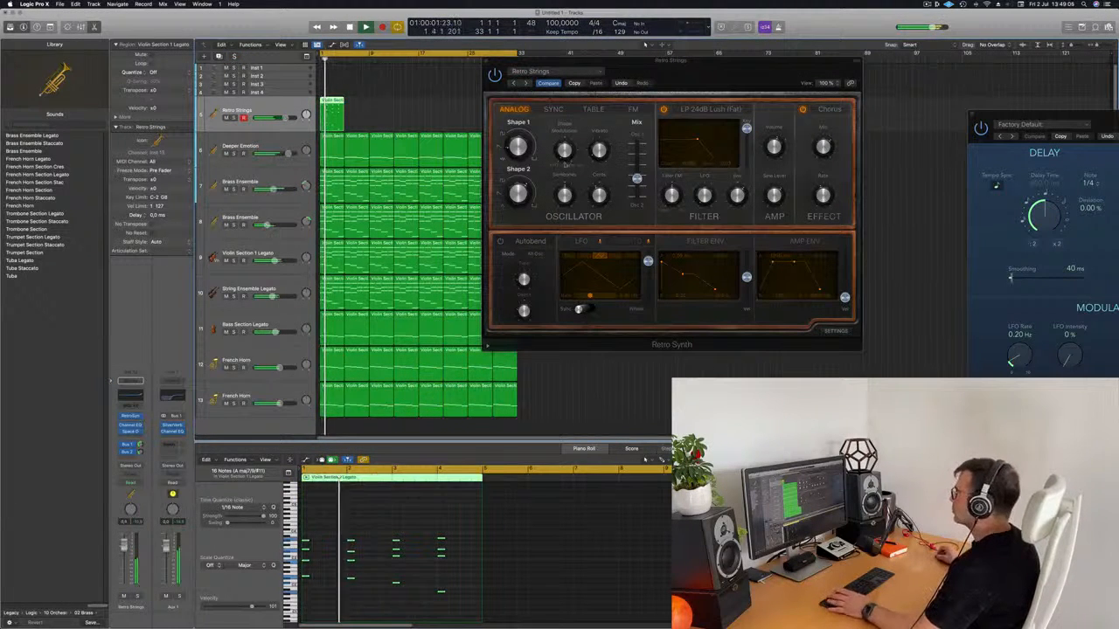
# Step: Solo the Retro Synth track and audition the presets from Saigon Strings through Simple Analog Strings and String Machine to Calming Bells
pyautogui.click(525, 83)
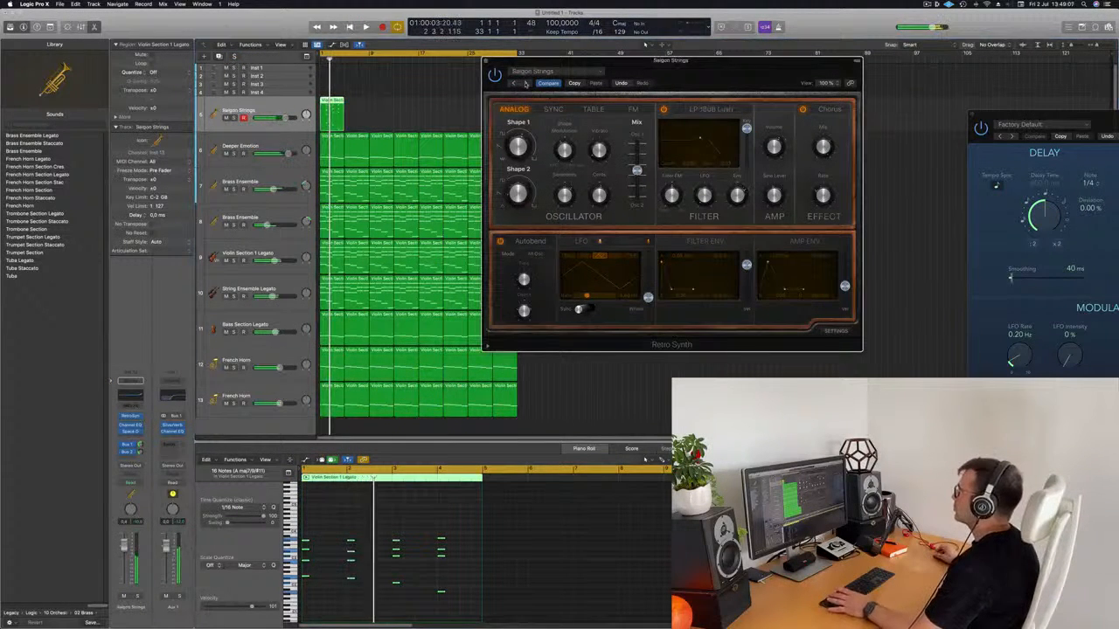
pyautogui.click(138, 596)
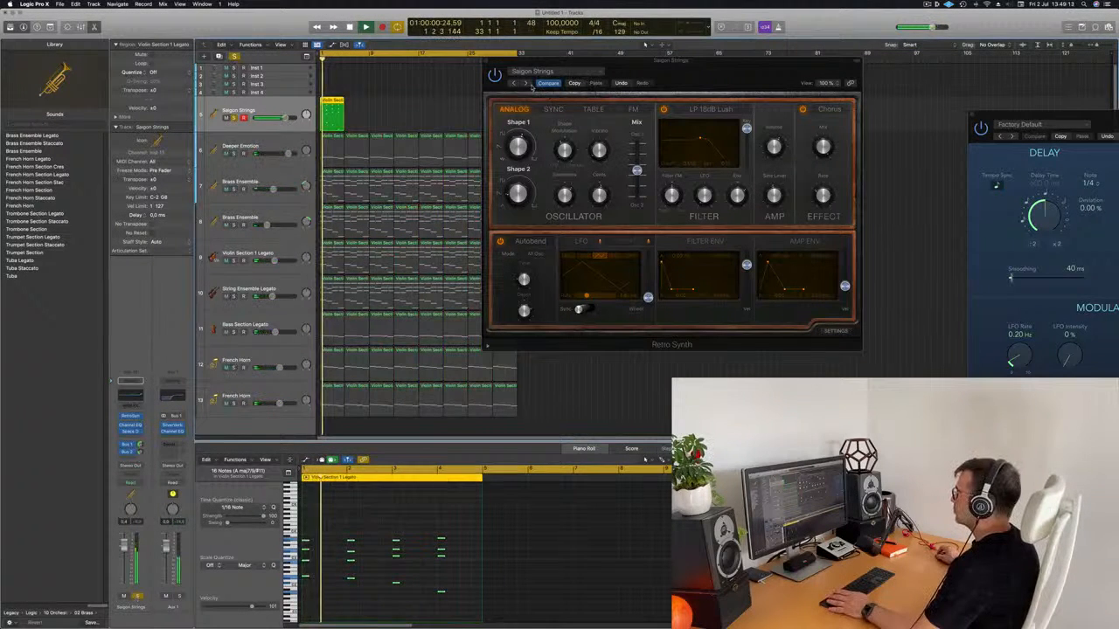
pyautogui.click(525, 83)
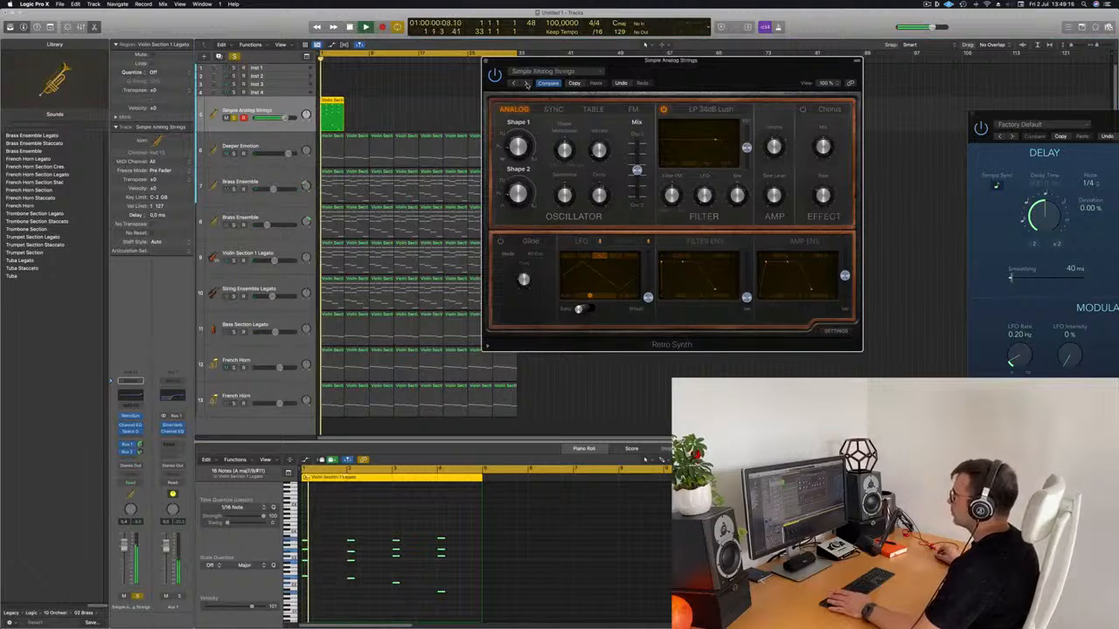
pyautogui.click(525, 83)
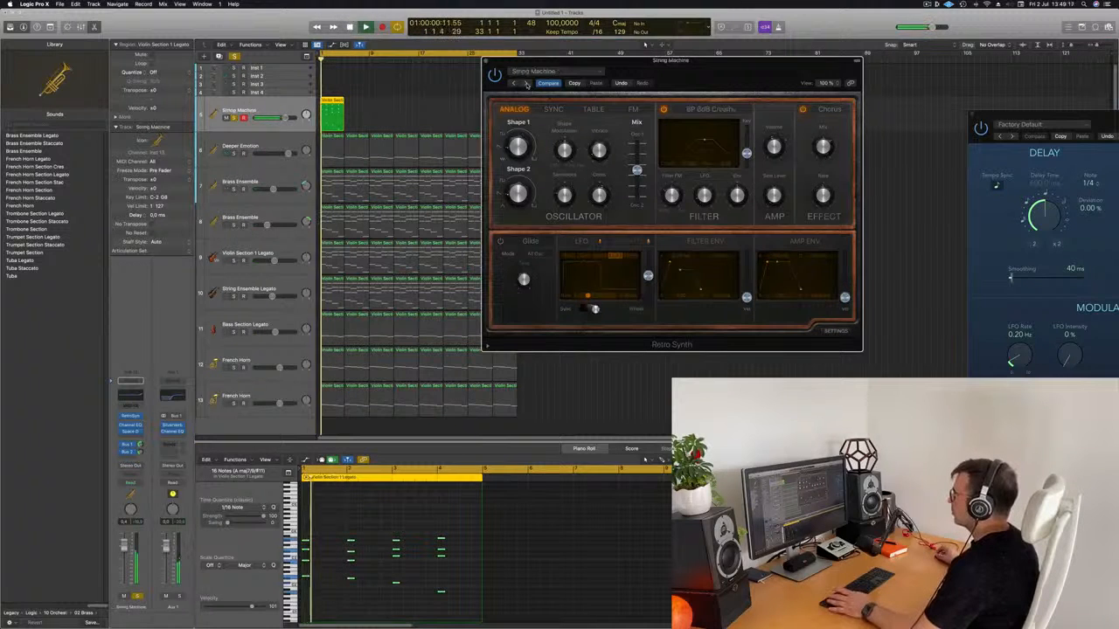
pyautogui.click(526, 84)
pyautogui.click(526, 83)
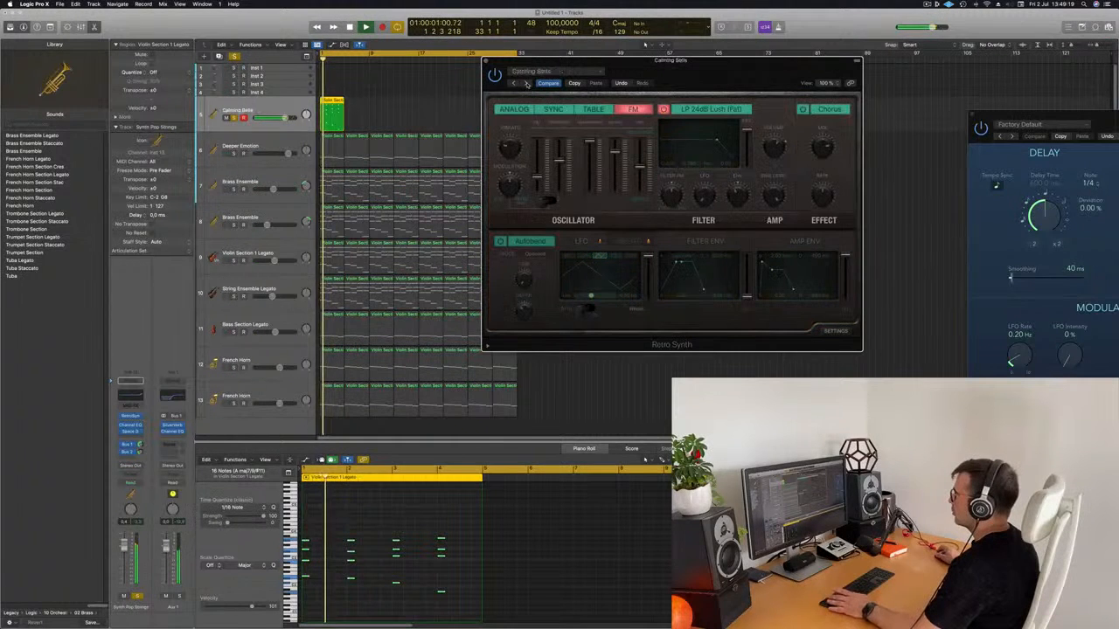
# Step: Return Retro Synth to the Saigon Strings preset and unsolo its track
pyautogui.click(514, 84)
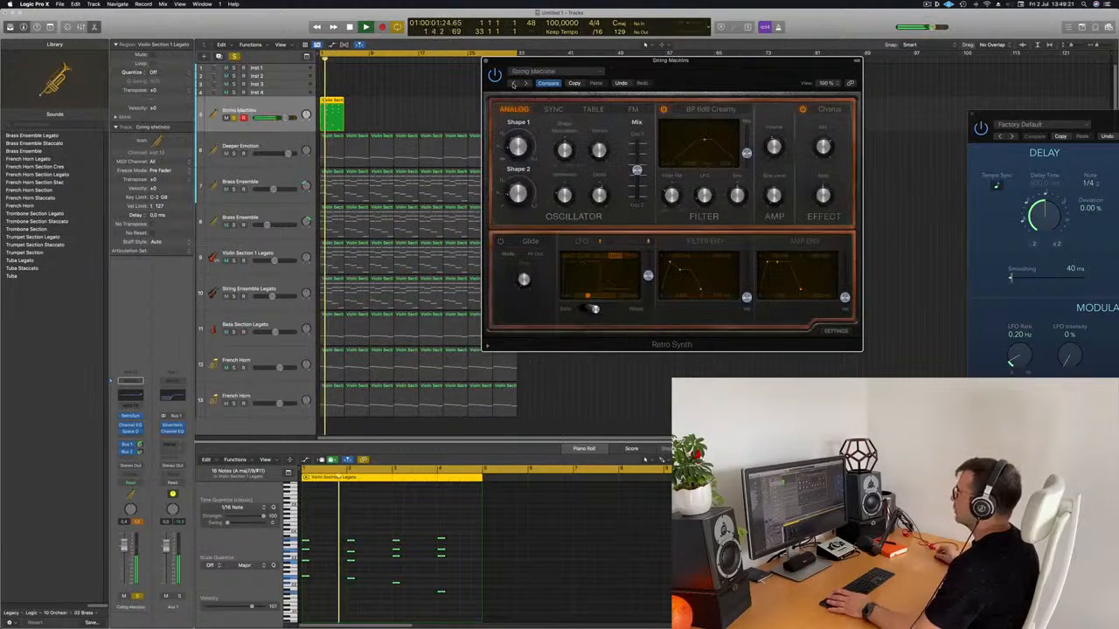
pyautogui.click(514, 84)
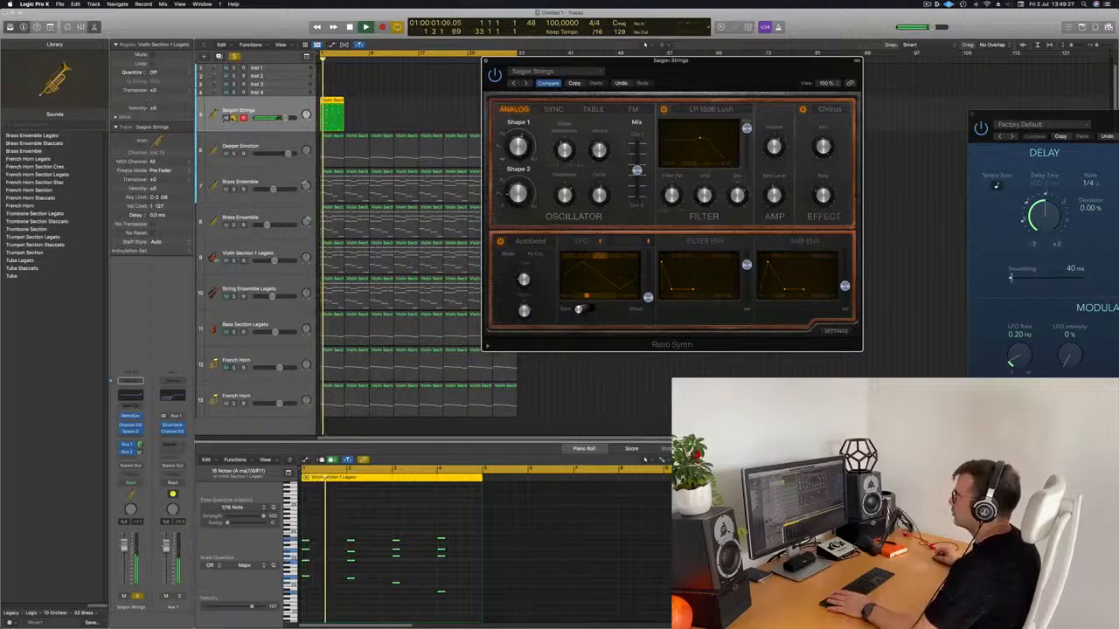
pyautogui.press('super+a')
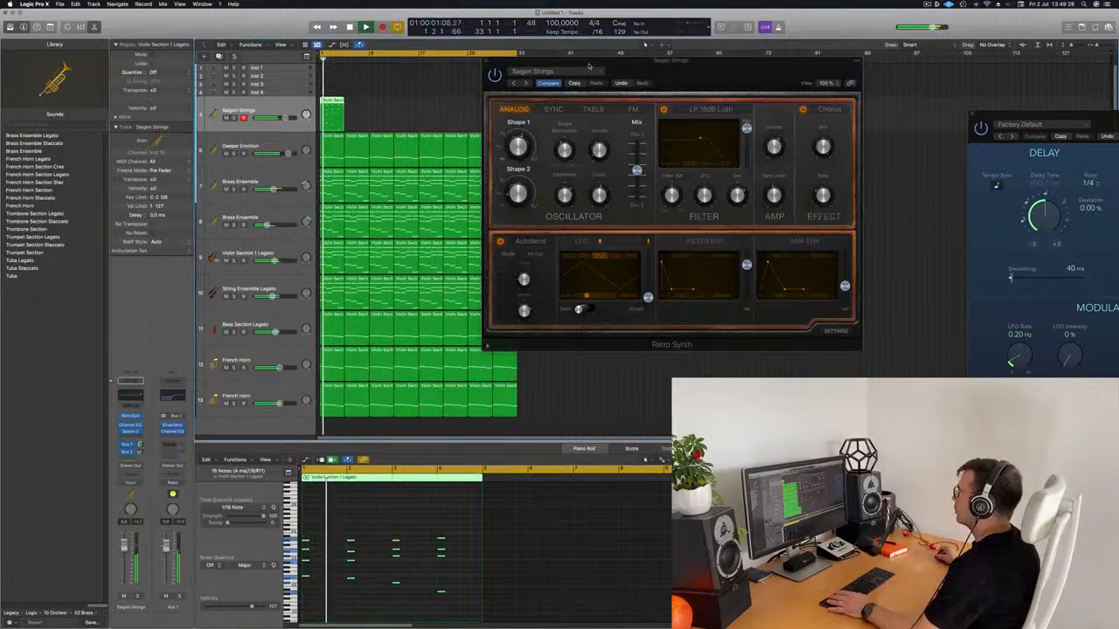
# Step: Move the Retro Synth window aside and repeat the Saigon Strings region up to bar 33
pyautogui.moveTo(589, 66); pyautogui.dragTo(908, 77)
pyautogui.moveTo(333, 102)
pyautogui.mouseDown()
pyautogui.moveTo(358, 110)
pyautogui.moveTo(333, 114)
pyautogui.mouseUp()
pyautogui.click(406, 107)
pyautogui.press('super+r')
pyautogui.press('super+r')
pyautogui.press('super+r')
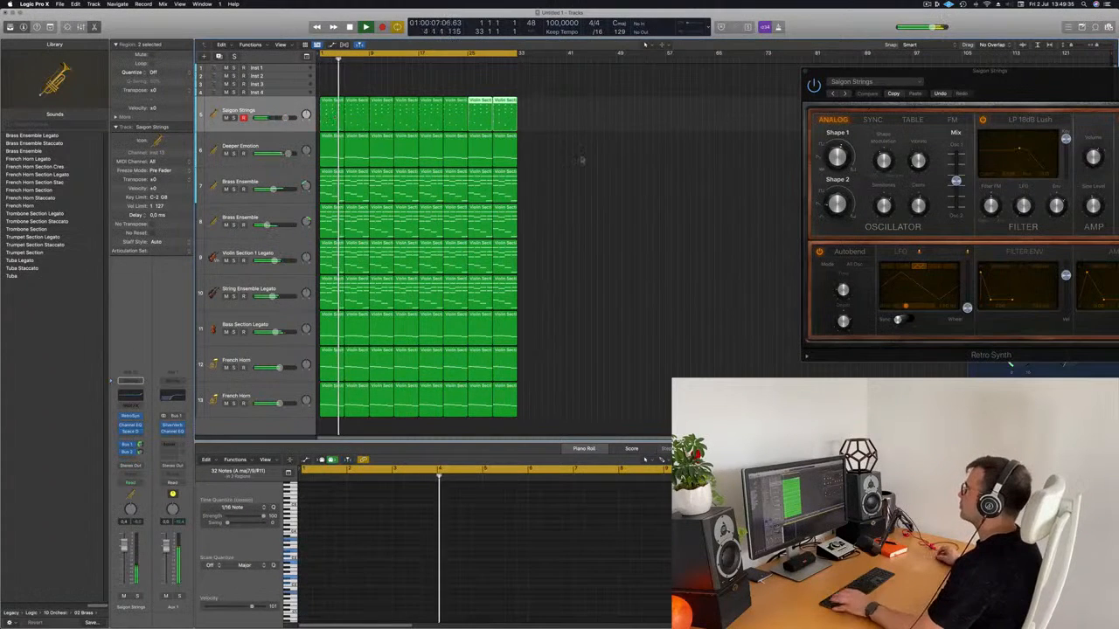
# Step: Lower the Saigon Strings track's volume slightly while soloed, and replay the full arrangement from the start with it unsoloed
pyautogui.press('super+Up')
pyautogui.press('super+Up')
pyautogui.press('super+Up')
pyautogui.press('super+Up')
pyautogui.click(646, 137)
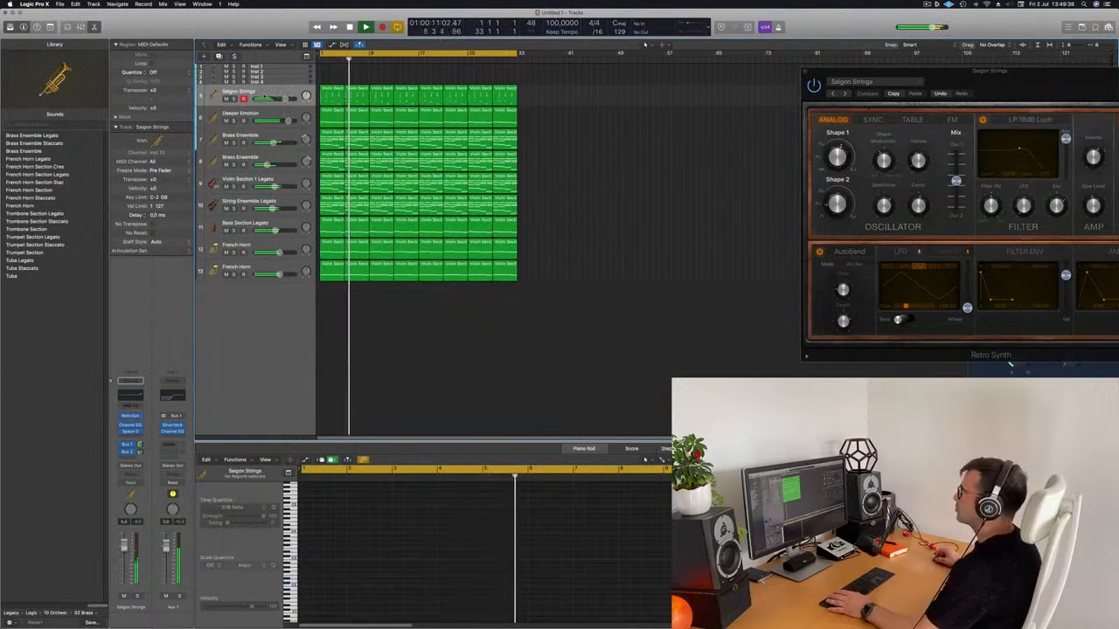
pyautogui.press('super+a')
pyautogui.press('s')
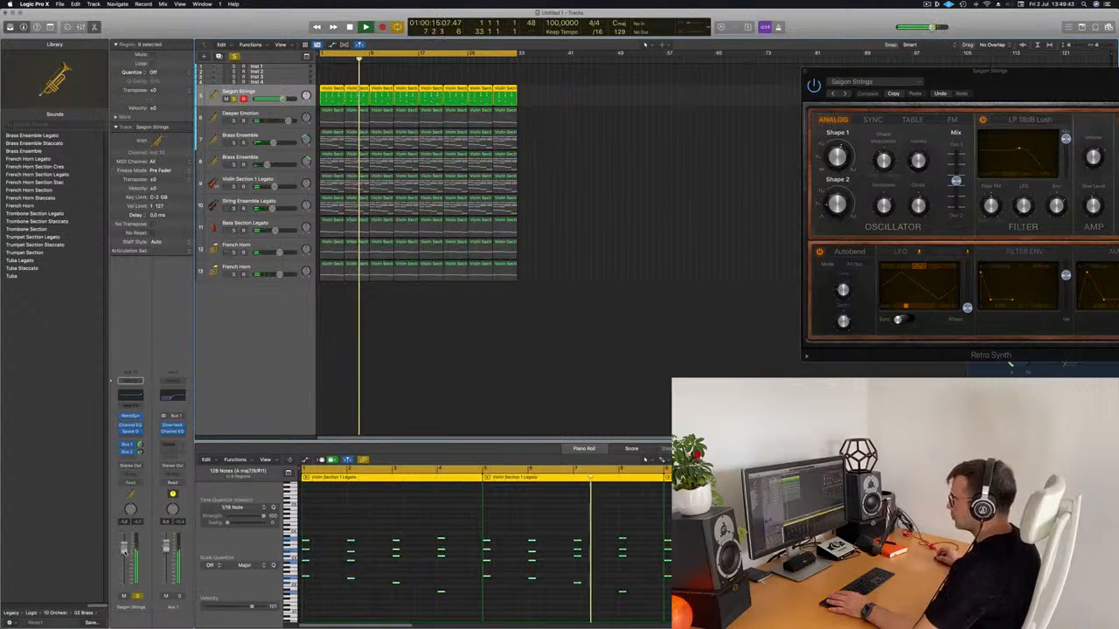
pyautogui.press('Return')
pyautogui.press('s')
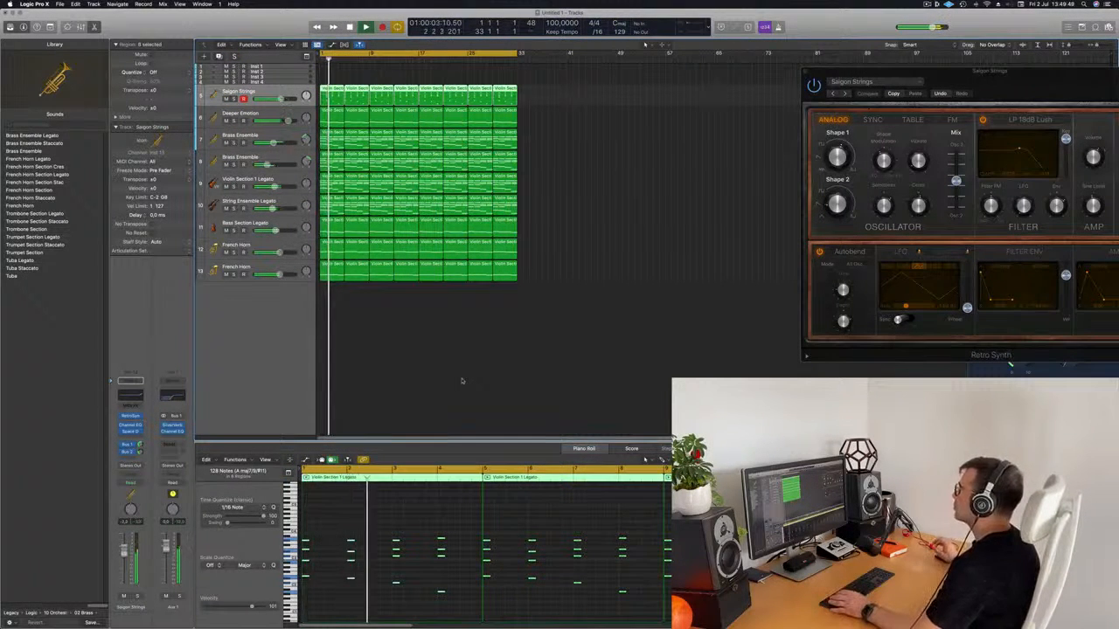
# Step: Reposition the Retro Synth window, stop playback and load the Yamaha Grand Piano patch on the Inst 4 track
pyautogui.moveTo(992, 86); pyautogui.dragTo(778, 140)
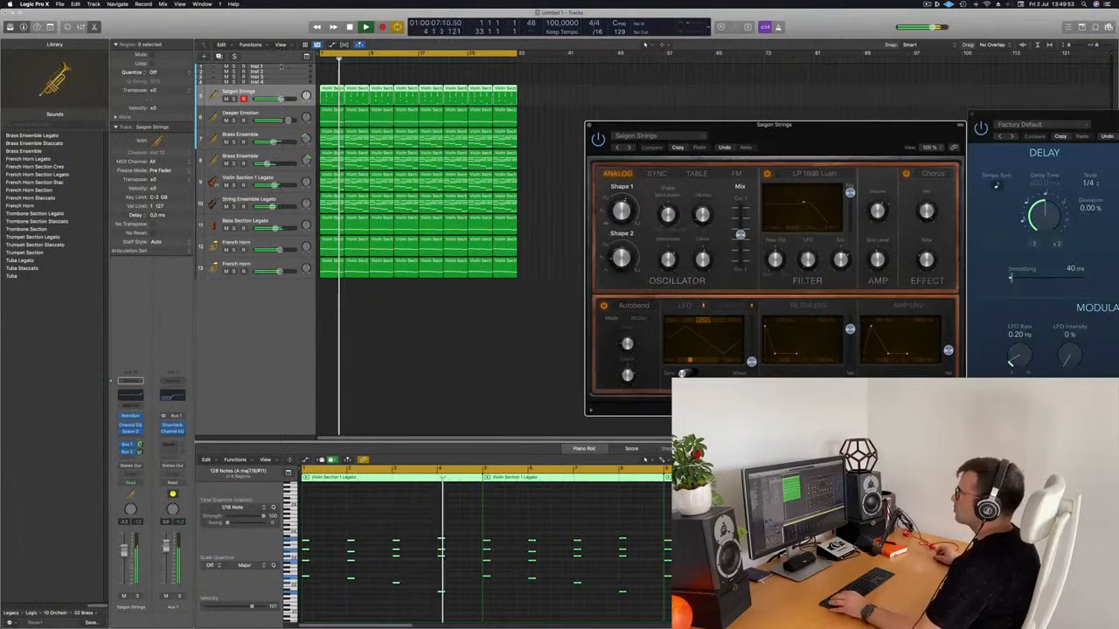
pyautogui.click(272, 83)
pyautogui.press('space')
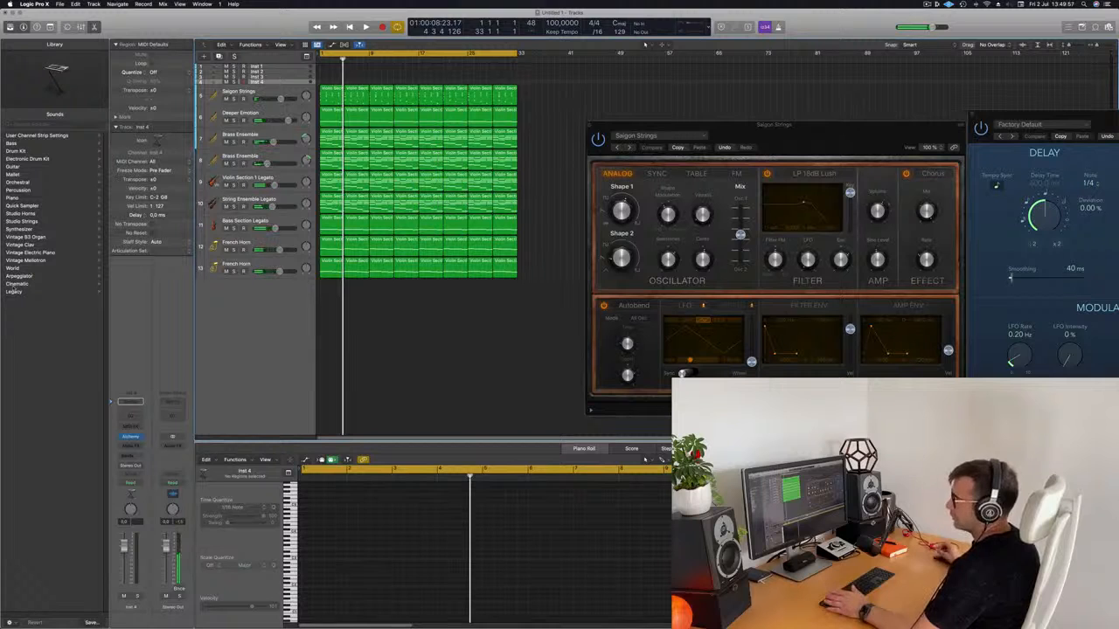
pyautogui.click(17, 199)
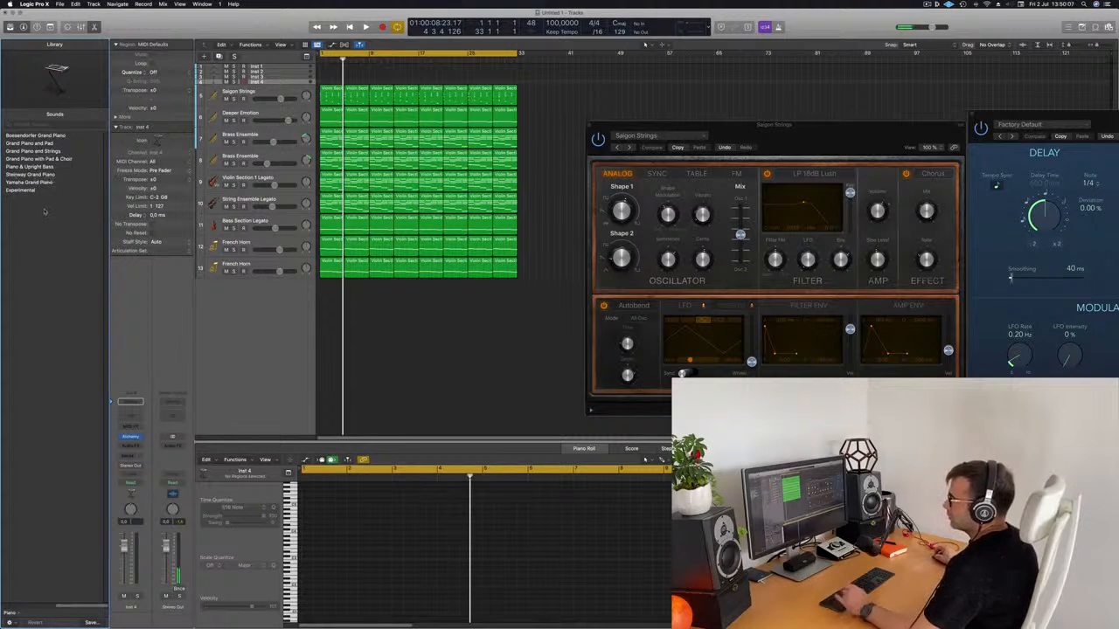
pyautogui.click(37, 182)
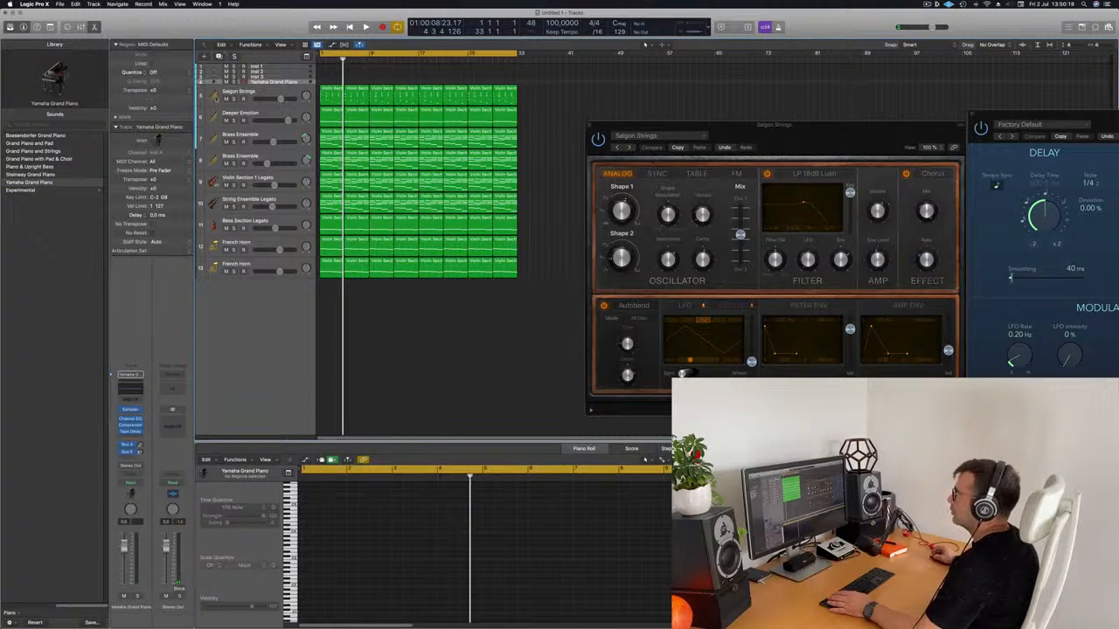
# Step: Enlarge the Yamaha Grand Piano track's height and open Musical Typing, placing it over the Retro Synth window
pyautogui.click(50, 27)
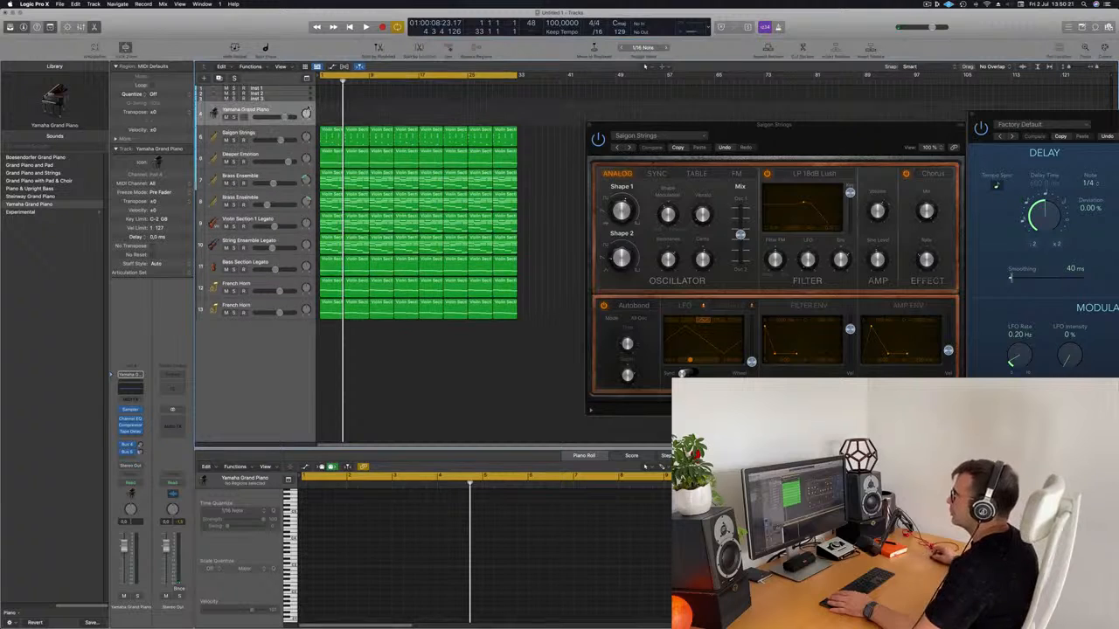
pyautogui.moveTo(286, 125); pyautogui.dragTo(289, 221)
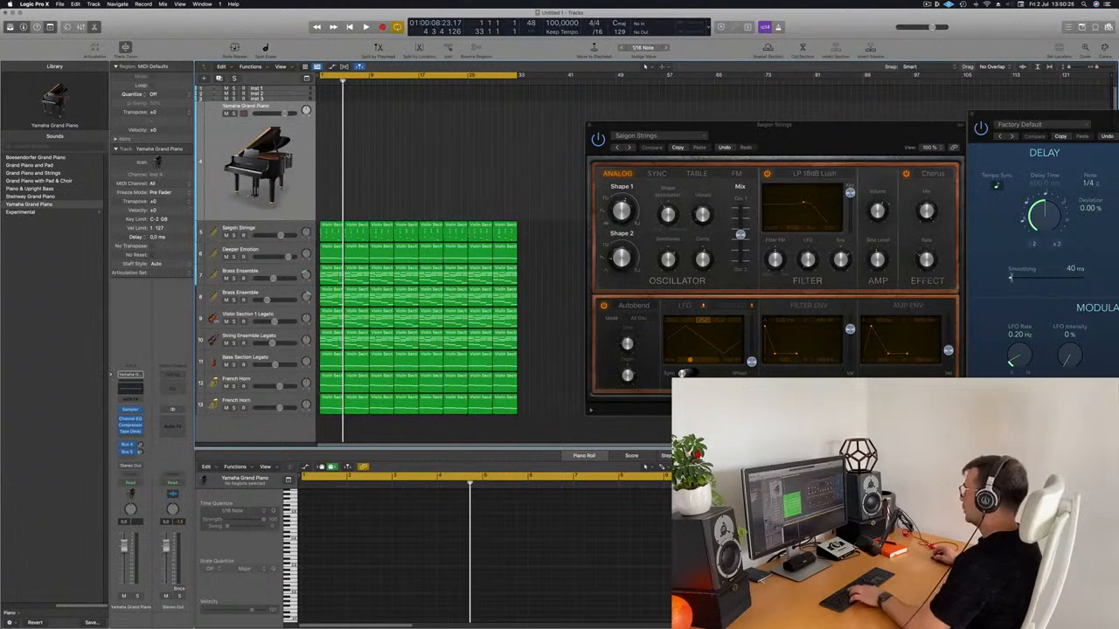
pyautogui.press('super+k')
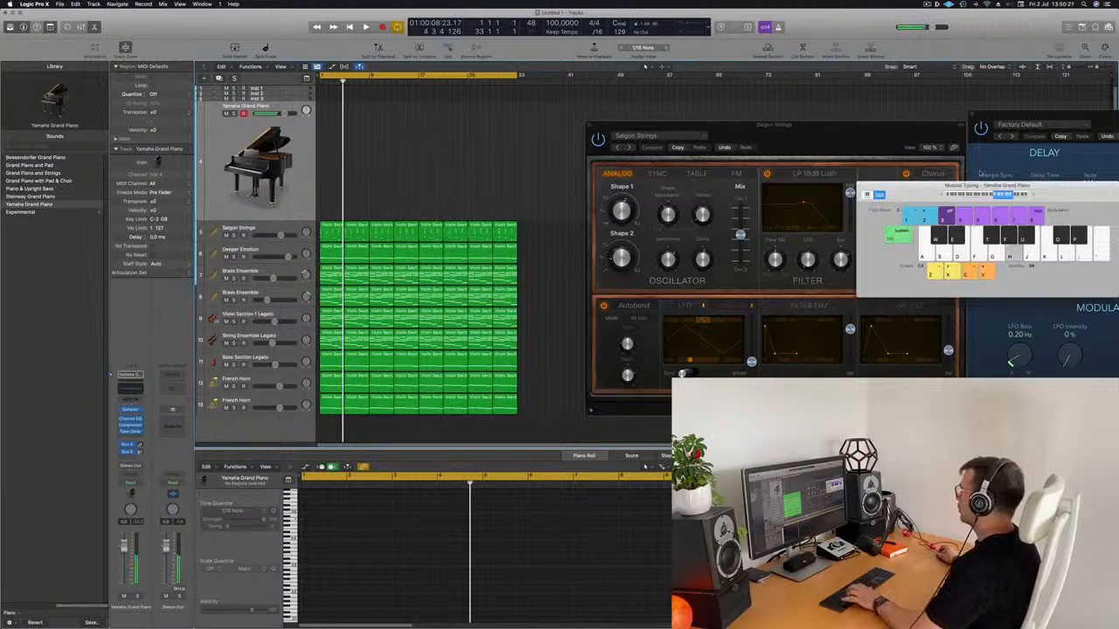
pyautogui.moveTo(989, 197); pyautogui.dragTo(753, 174)
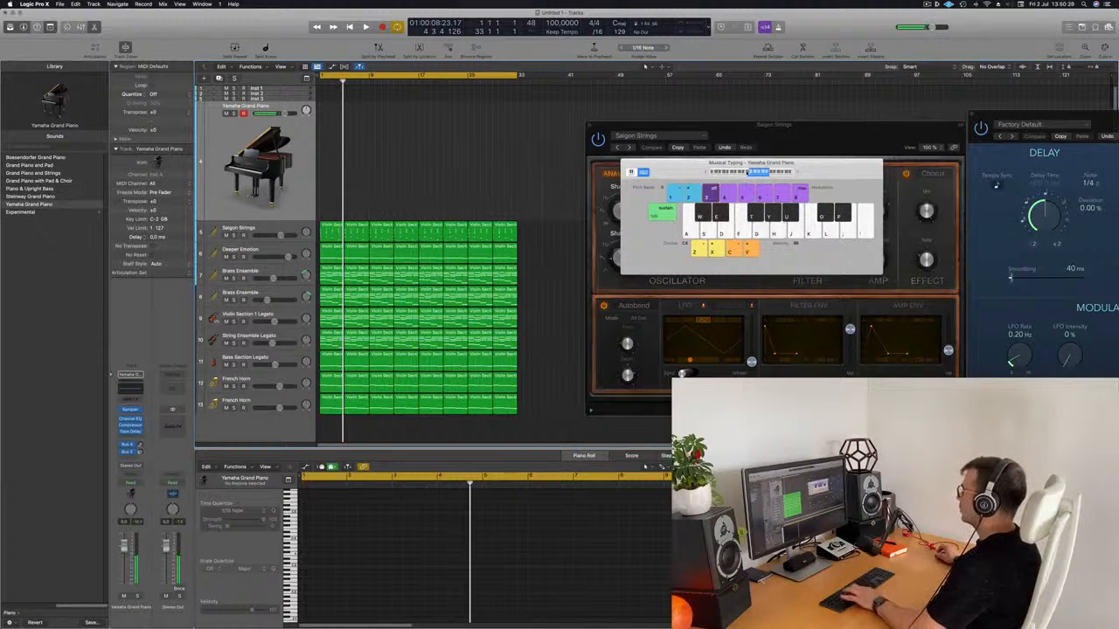
# Step: Lower the Musical Typing range by one octave and try out single notes on the Yamaha Grand Piano
pyautogui.press('f')
pyautogui.press('g')
pyautogui.click(751, 174)
pyautogui.press('f')
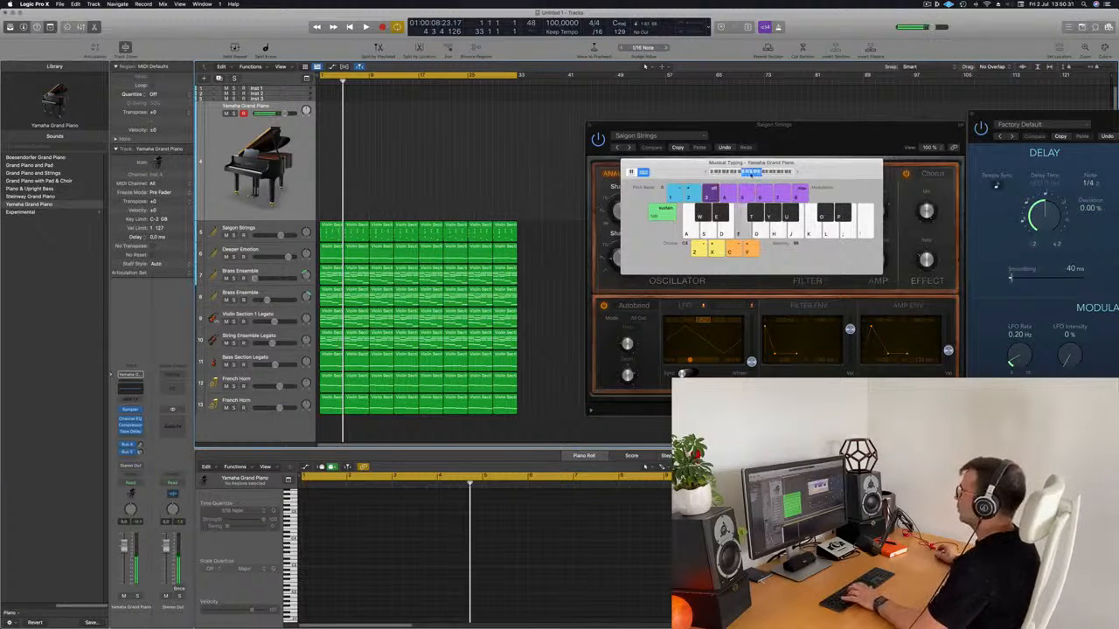
pyautogui.press('g')
pyautogui.press('h')
pyautogui.press('f')
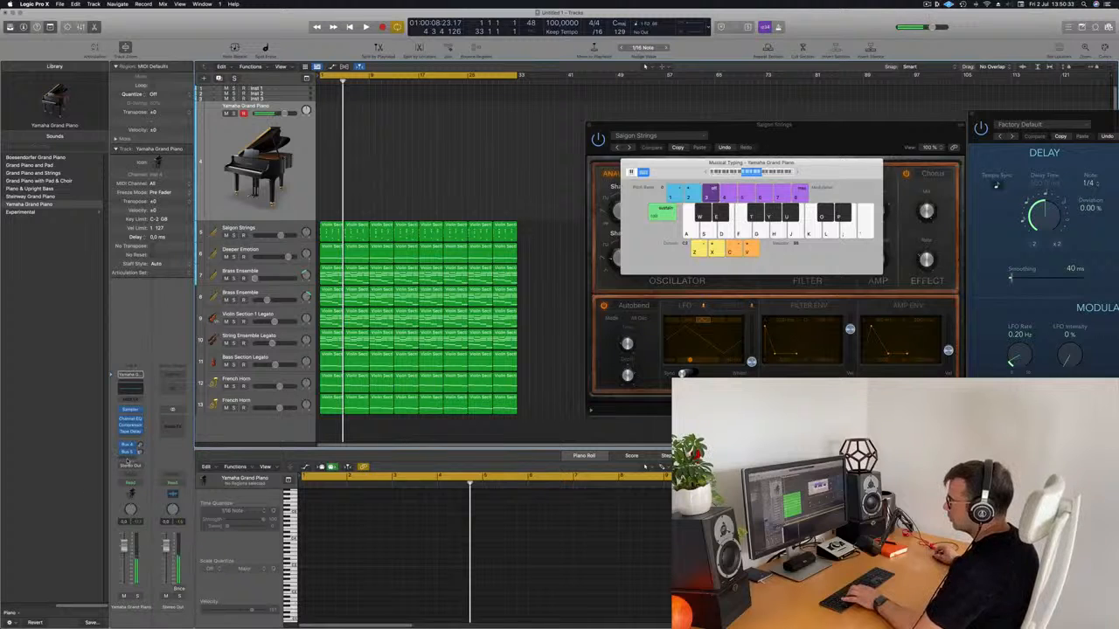
# Step: Add a Bus 1 send to the Yamaha Grand Piano track and test it with a few notes
pyautogui.click(130, 456)
pyautogui.moveTo(140, 467)
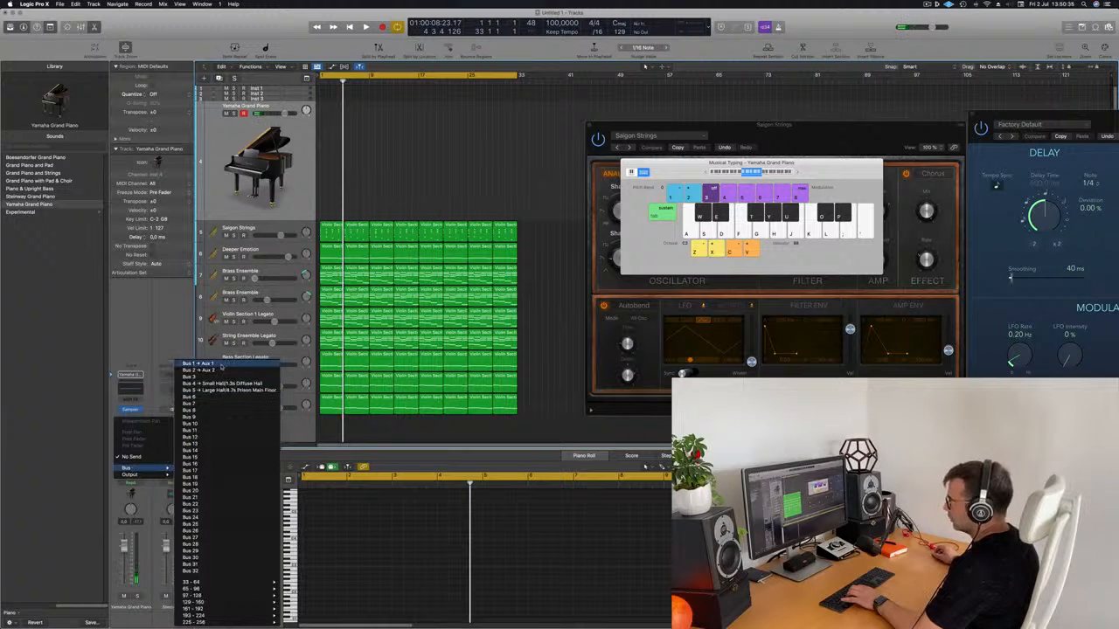
pyautogui.click(189, 396)
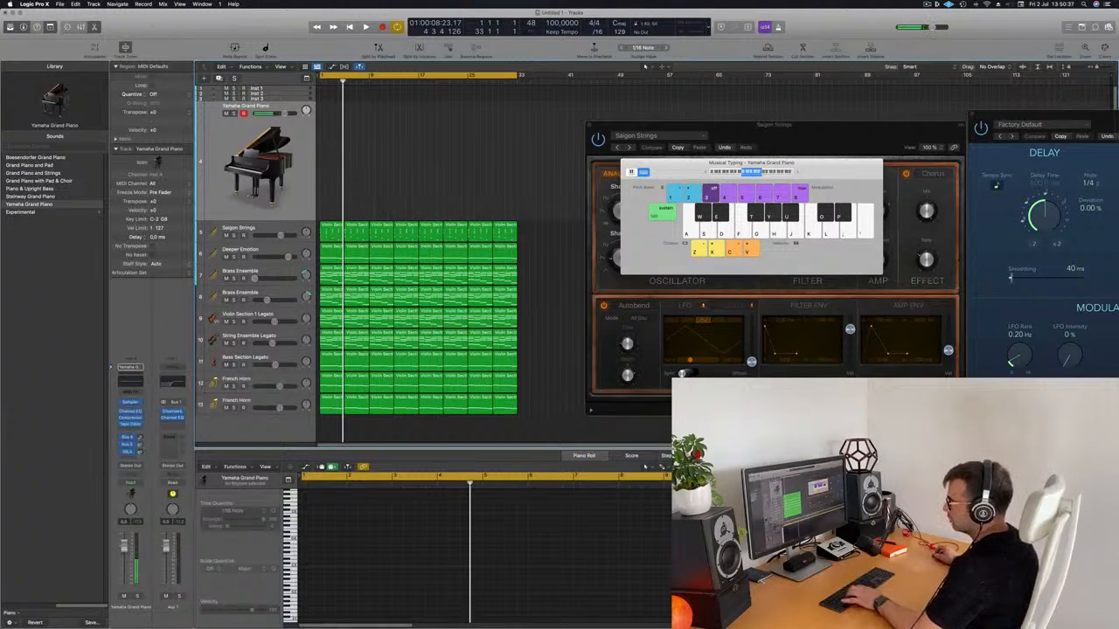
pyautogui.press('f')
pyautogui.press('h')
pyautogui.press('d')
pyautogui.press('f')
# Step: Add a Bus 2 send to the Yamaha Grand Piano track and test it with a few notes
pyautogui.click(130, 459)
pyautogui.moveTo(133, 468)
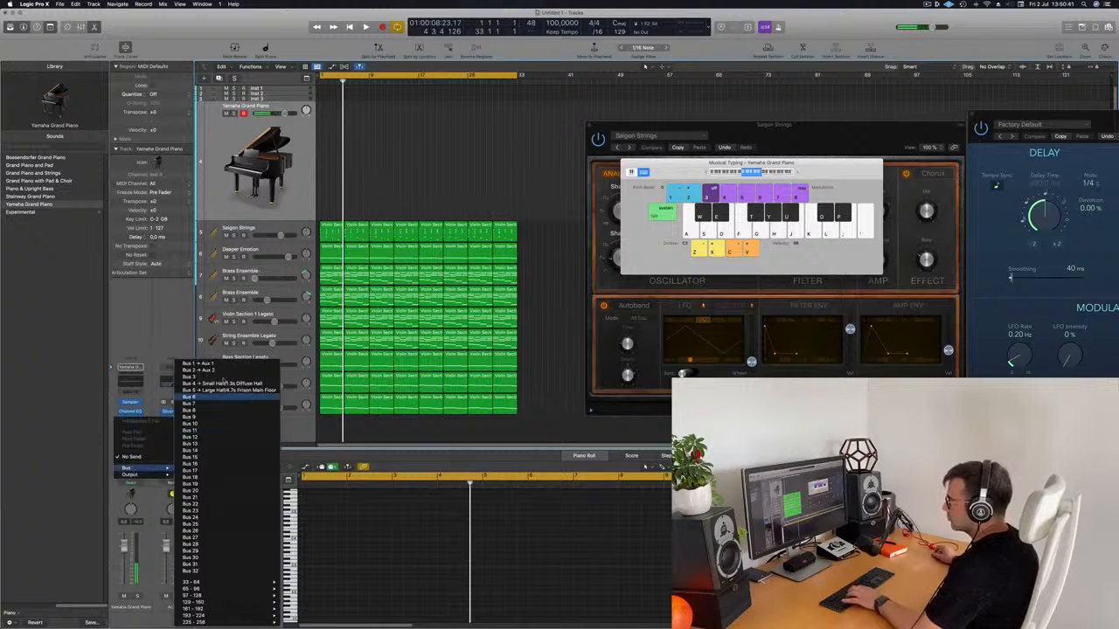
pyautogui.click(215, 370)
pyautogui.press('g')
pyautogui.press('h')
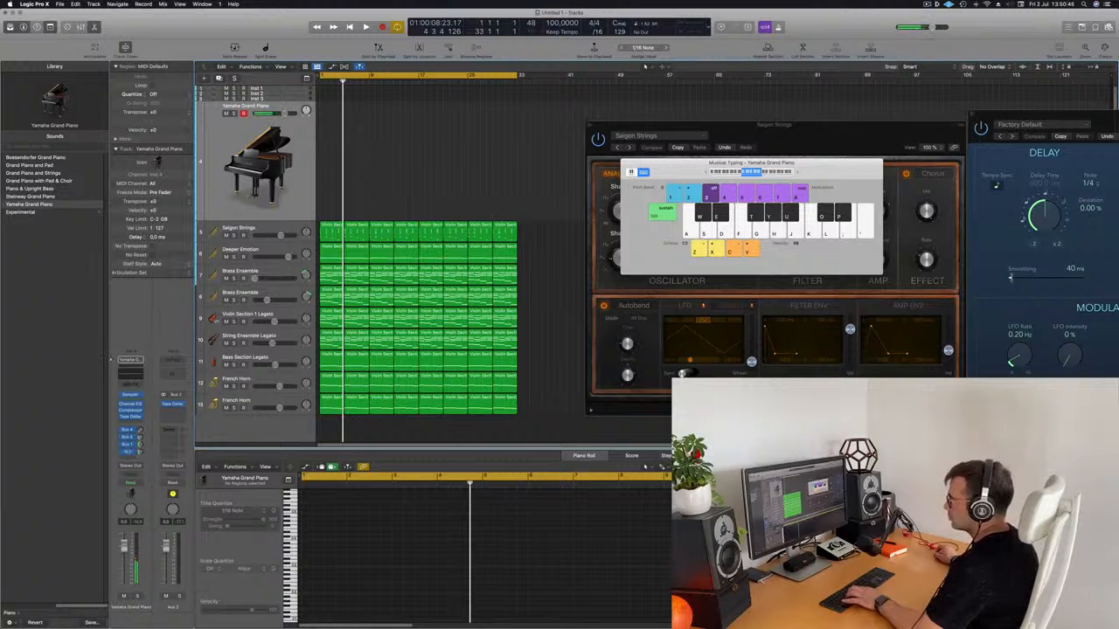
# Step: Improvise a run of piano notes in Musical Typing to hear the piano with its Bus 1 and Bus 2 sends
pyautogui.press(';')
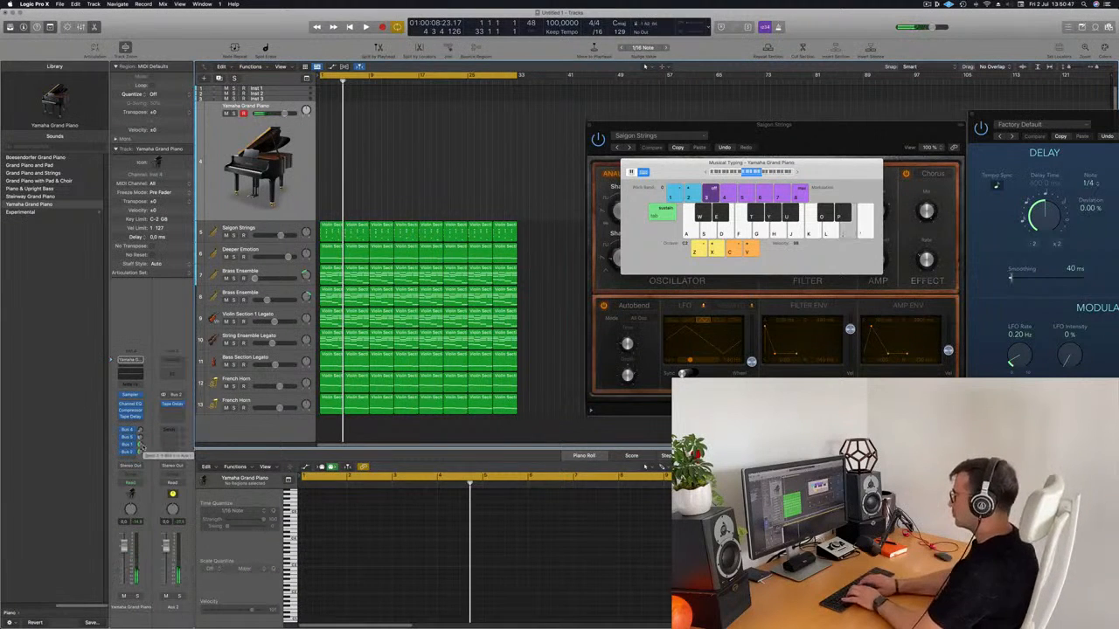
pyautogui.press('l')
pyautogui.press('k')
pyautogui.press('h')
pyautogui.press("'")
pyautogui.press('j')
pyautogui.press(';')
pyautogui.press('l')
pyautogui.press('j')
pyautogui.press('g')
pyautogui.press('f')
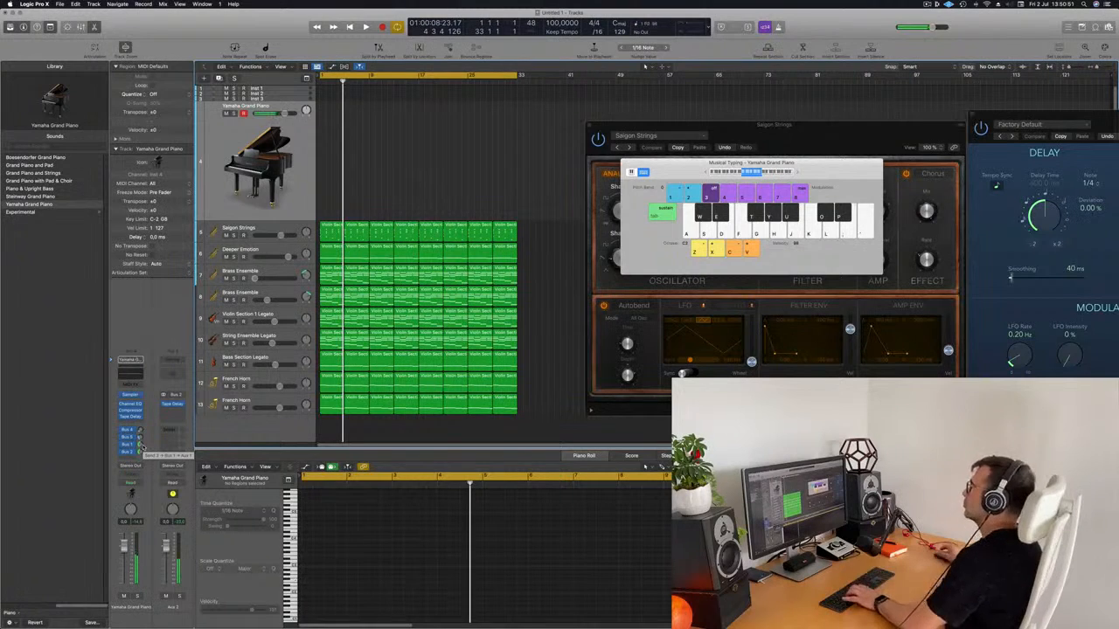
pyautogui.press('f')
# Step: Play the arrangement from the start and try piano notes over it with Musical Typing
pyautogui.press('Return')
pyautogui.press('space')
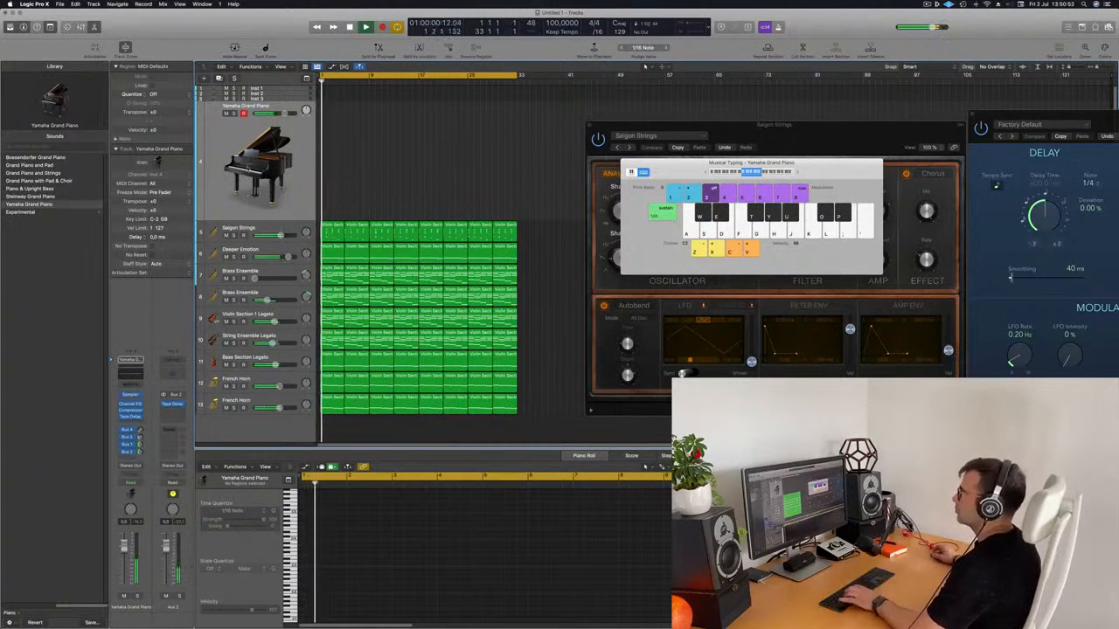
pyautogui.press('k')
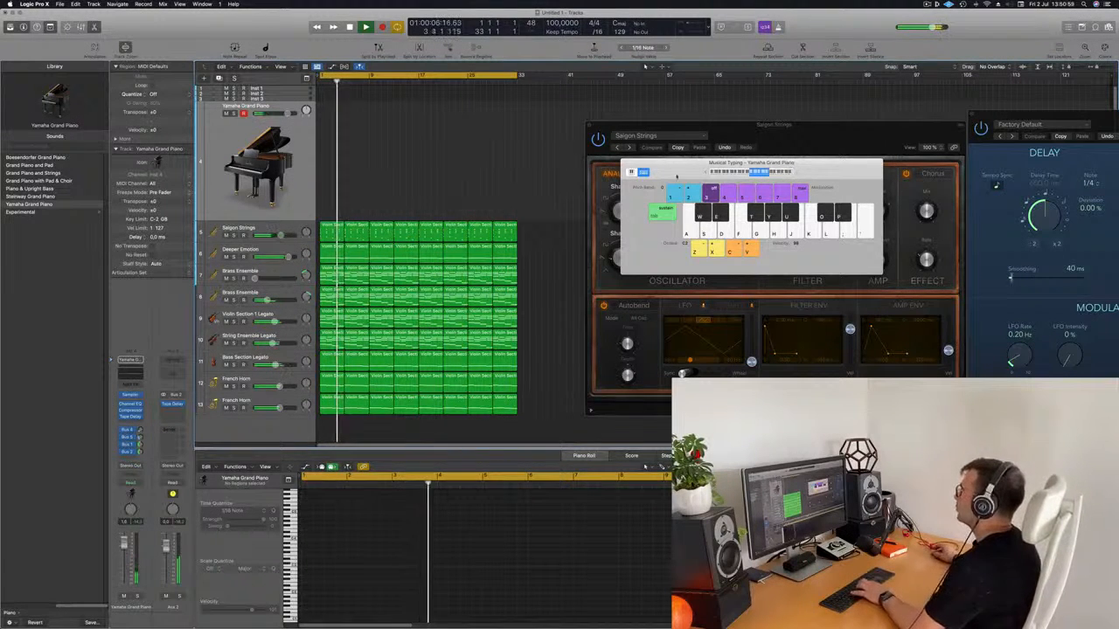
# Step: Try further piano notes over the playing arrangement with Musical Typing
pyautogui.press('x')
pyautogui.press('k')
pyautogui.press('k')
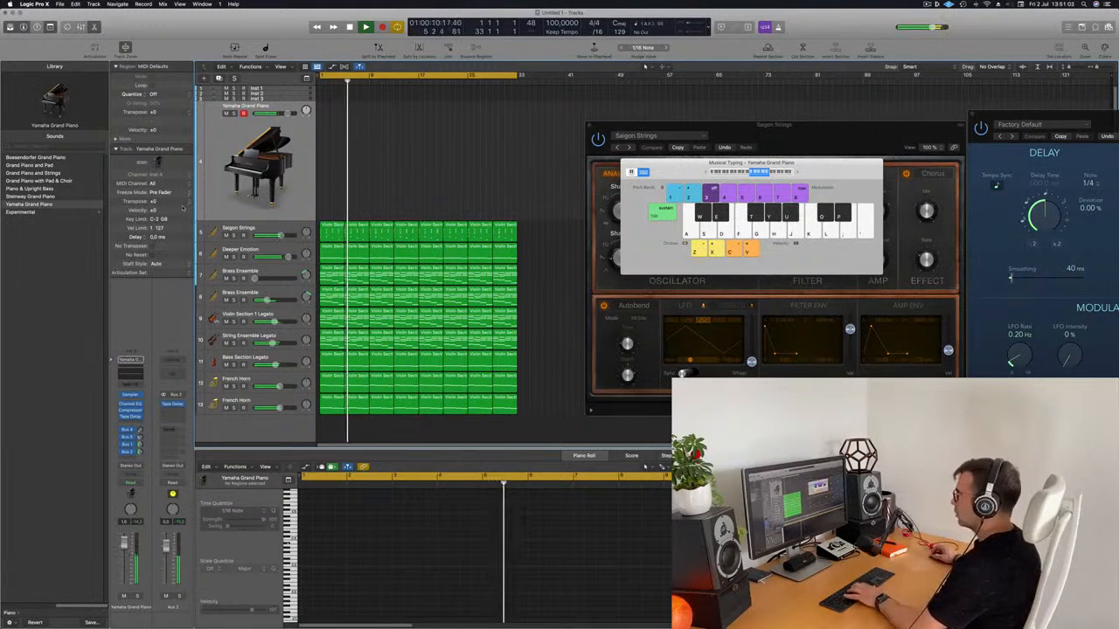
# Step: Replay the arrangement from the start and raise the upper Brass Ensemble track's volume while it is soloed
pyautogui.click(336, 231)
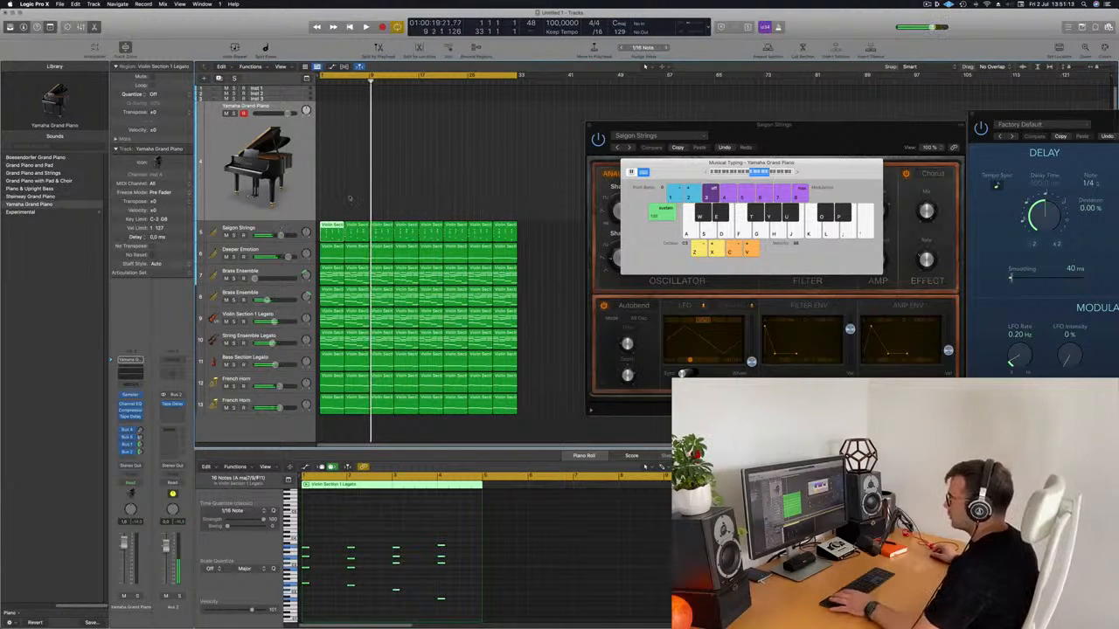
pyautogui.press('Return')
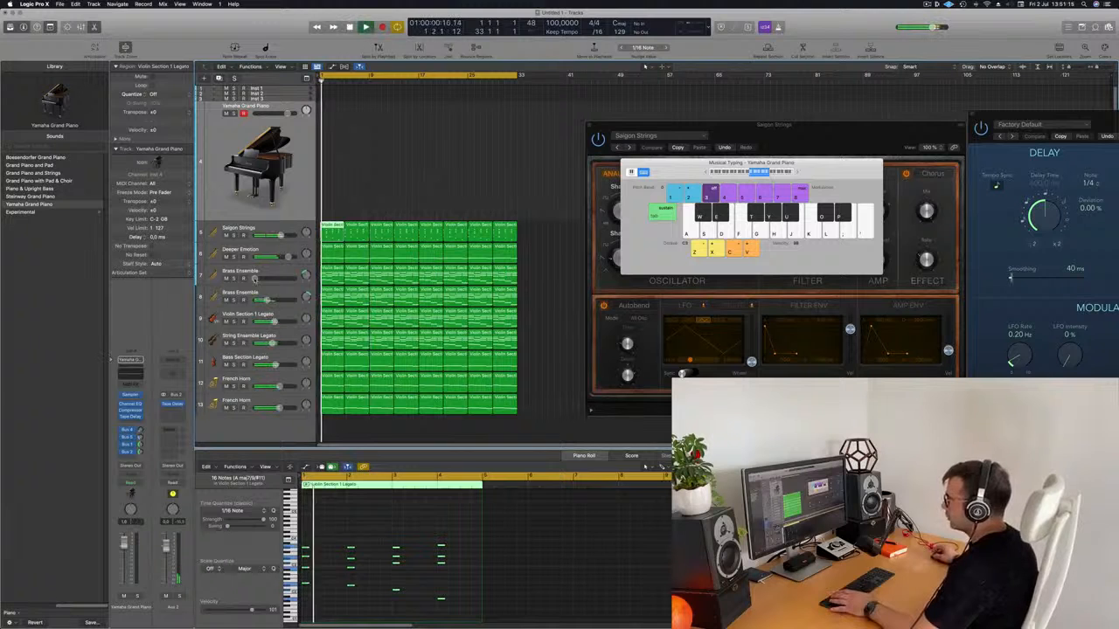
pyautogui.click(234, 278)
pyautogui.moveTo(258, 279); pyautogui.dragTo(278, 282)
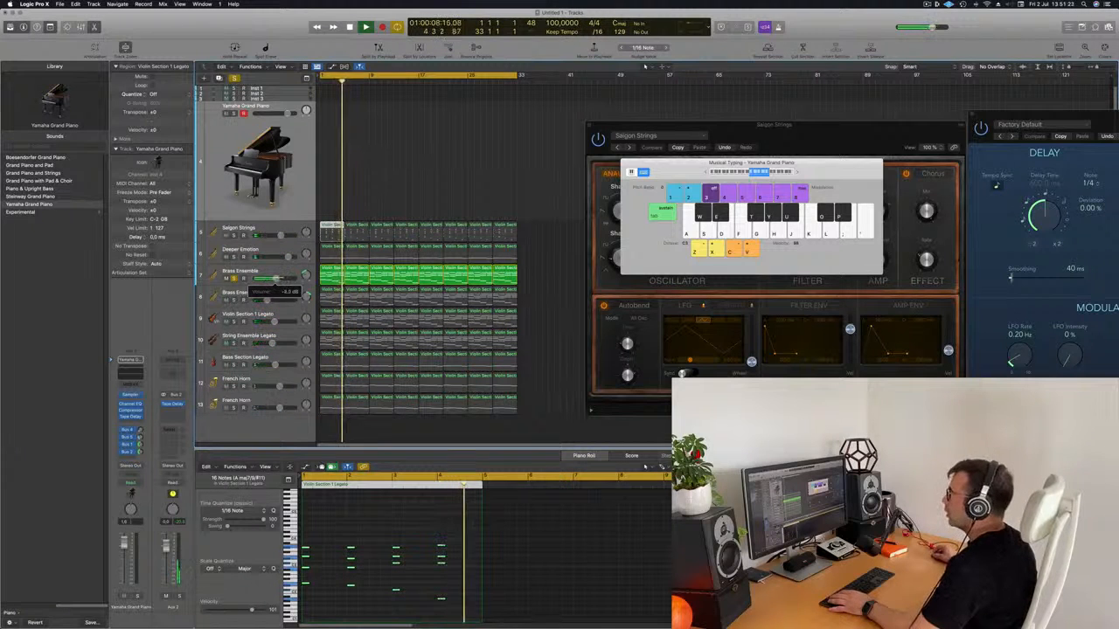
pyautogui.click(232, 278)
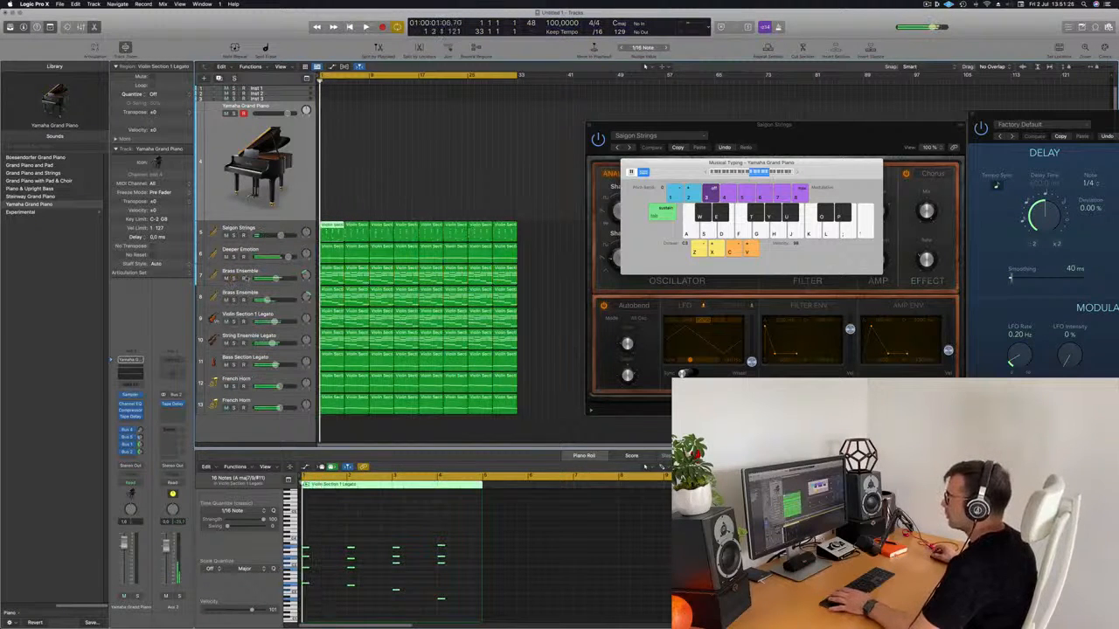
# Step: Solo the Brass Ensemble tracks together and lower the upper one's volume to balance it with the other
pyautogui.click(234, 257)
pyautogui.click(234, 278)
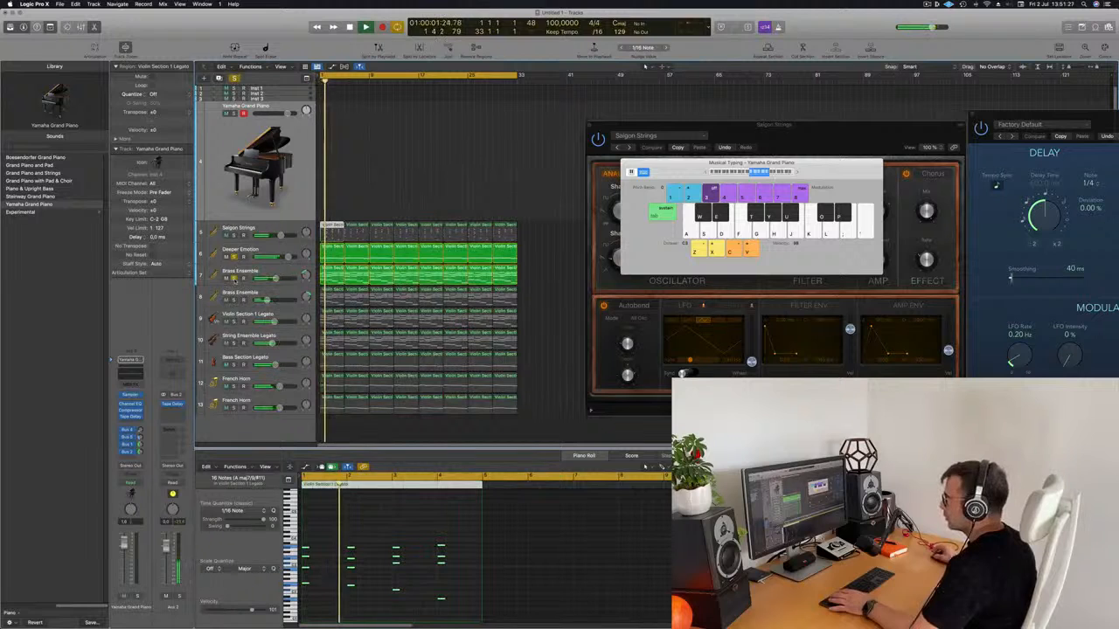
pyautogui.click(233, 257)
pyautogui.click(233, 300)
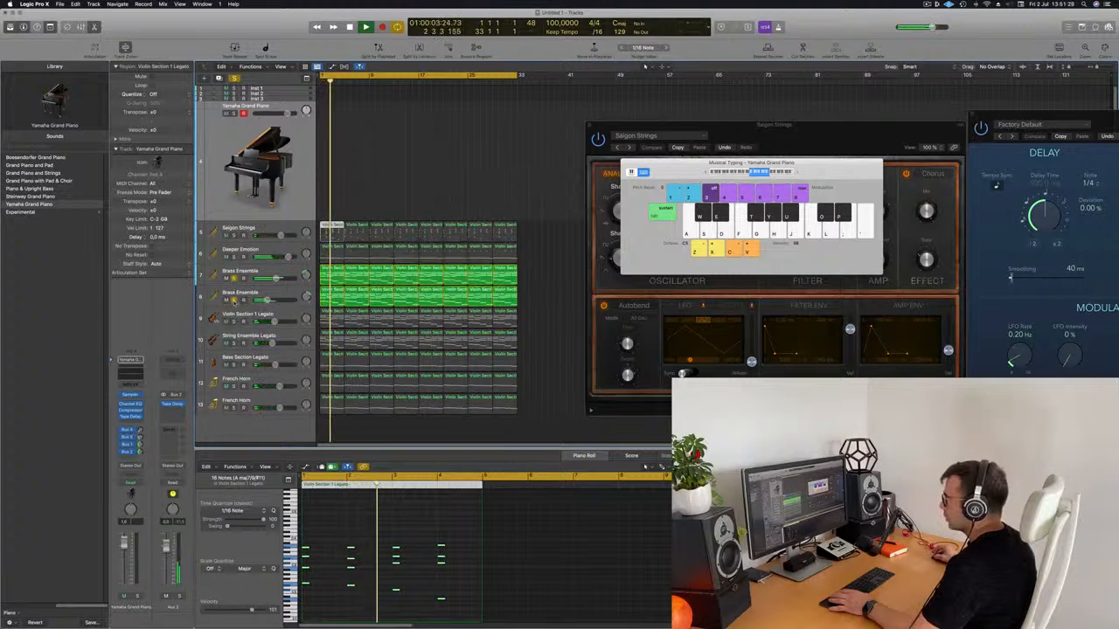
pyautogui.moveTo(274, 278); pyautogui.dragTo(267, 278)
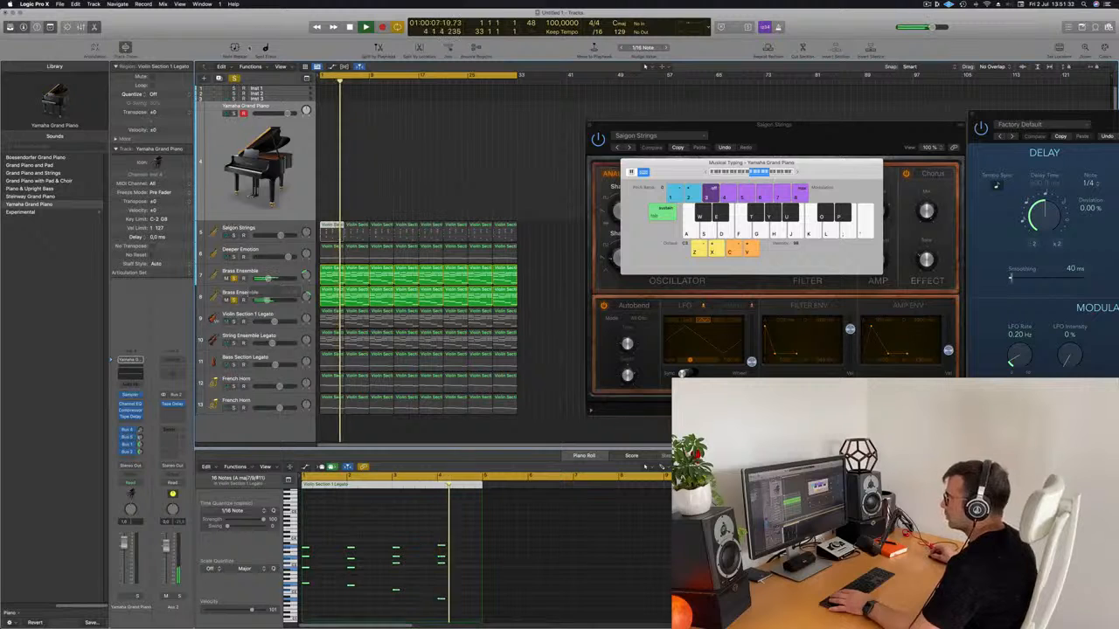
# Step: Play the full arrangement from the start, test piano notes over it and raise the Yamaha Grand Piano track's volume
pyautogui.press('Return')
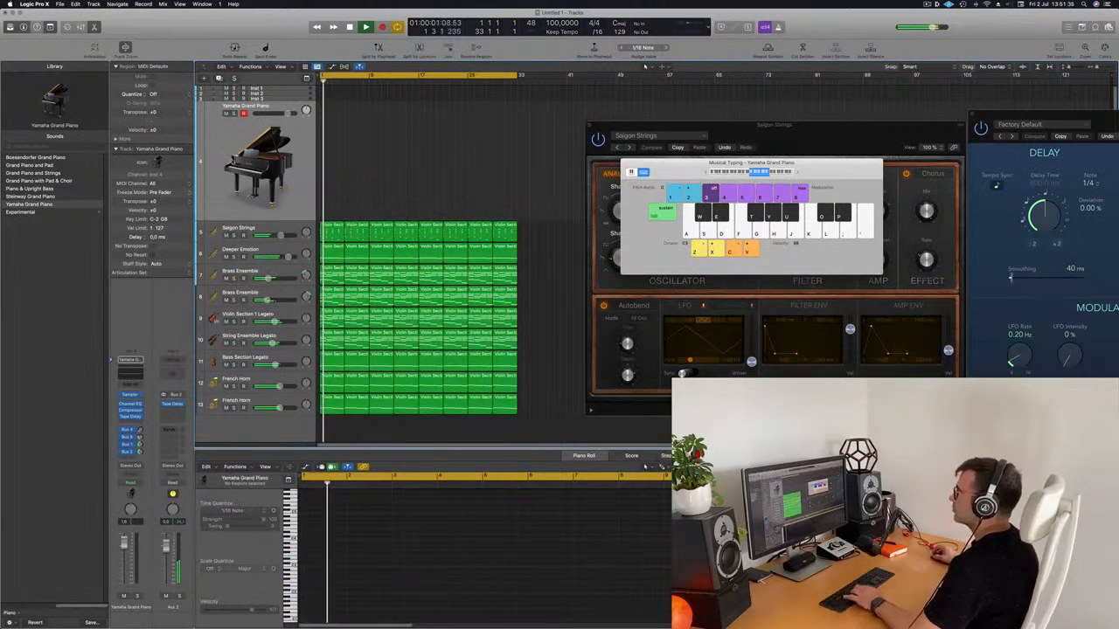
pyautogui.press('y')
pyautogui.press('y')
pyautogui.press('y')
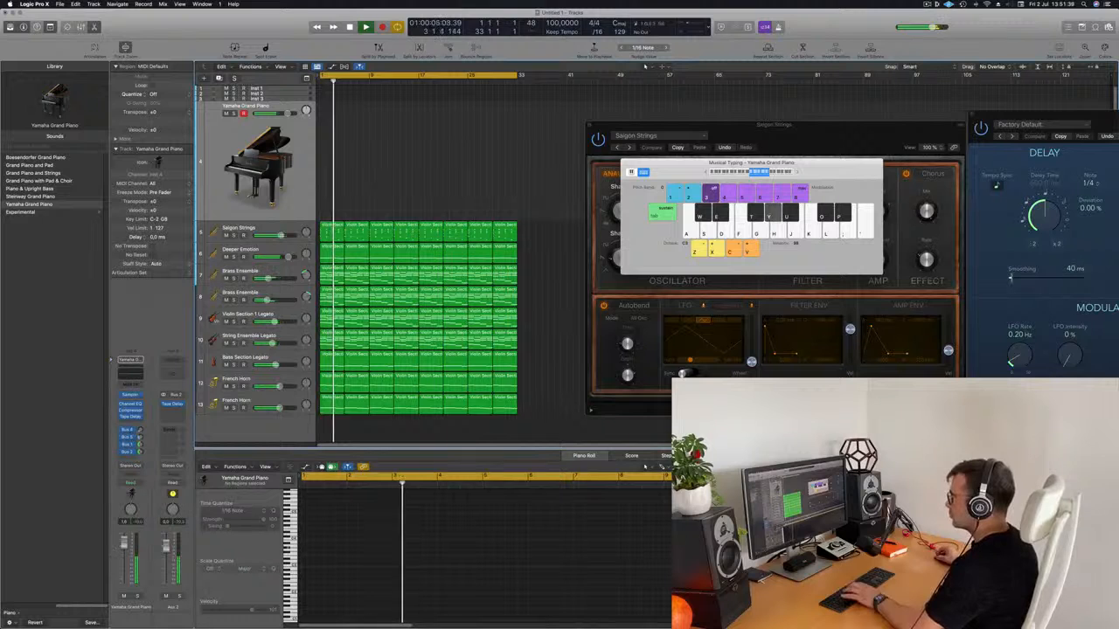
pyautogui.moveTo(124, 543); pyautogui.dragTo(124, 536)
pyautogui.press('u')
pyautogui.press('p')
pyautogui.press('o')
pyautogui.press('i')
pyautogui.press('i')
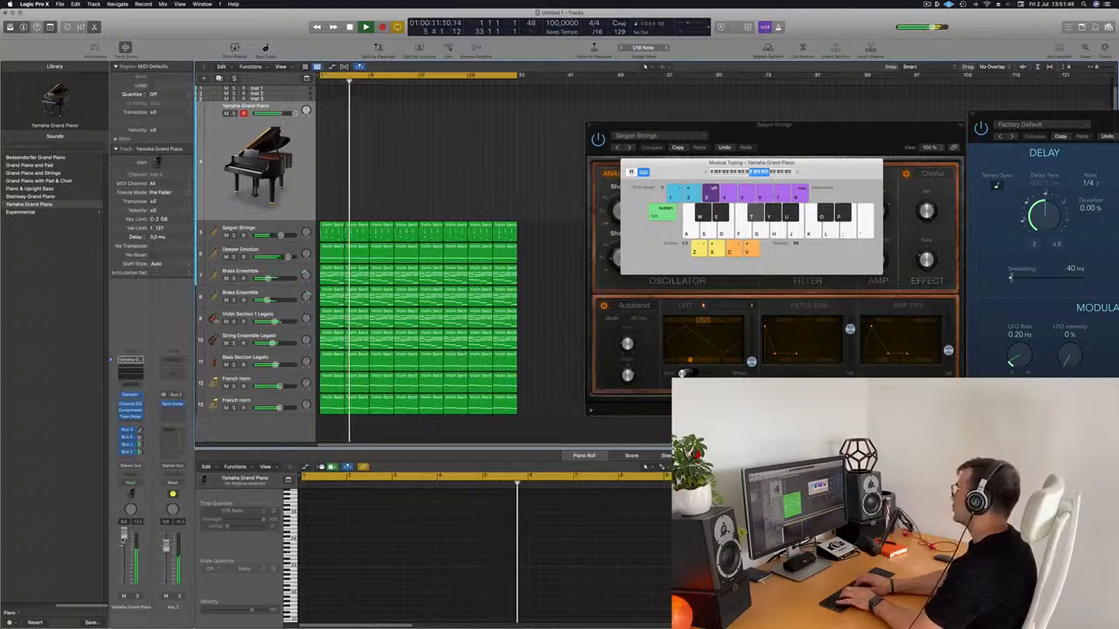
# Step: Record a Yamaha Grand Piano melody over the playing arrangement with Musical Typing and delete the recorded region
pyautogui.press('r')
pyautogui.press('p')
pyautogui.press('e')
pyautogui.press('p')
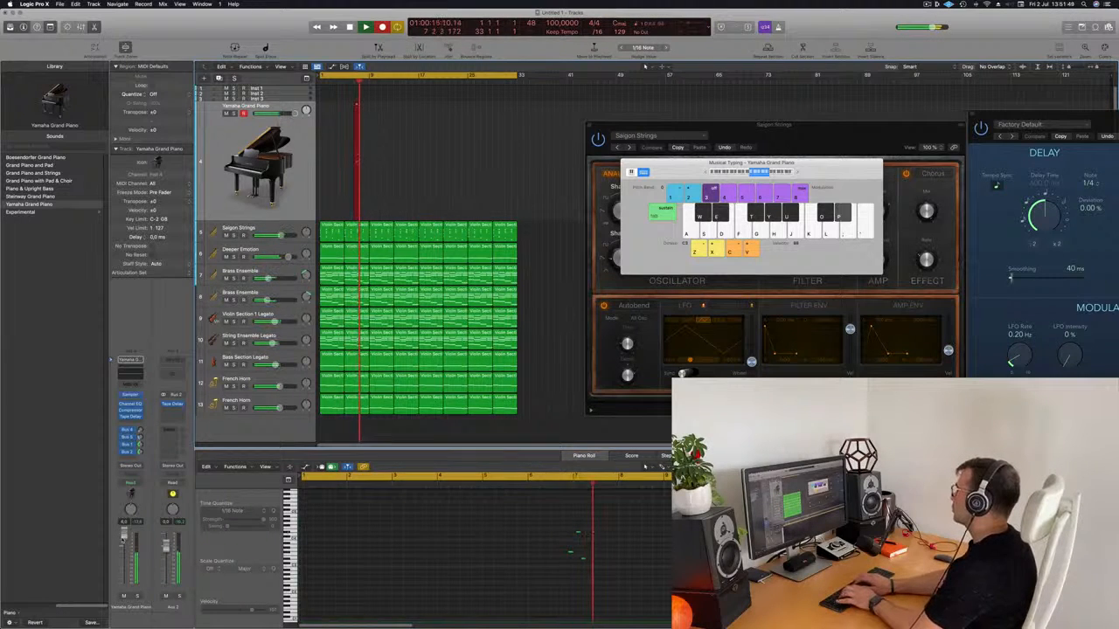
pyautogui.press('t')
pyautogui.press('y')
pyautogui.press('p')
pyautogui.press('p')
pyautogui.press('o')
pyautogui.press('y')
pyautogui.press('p')
pyautogui.press('o')
pyautogui.press('t')
pyautogui.press('p')
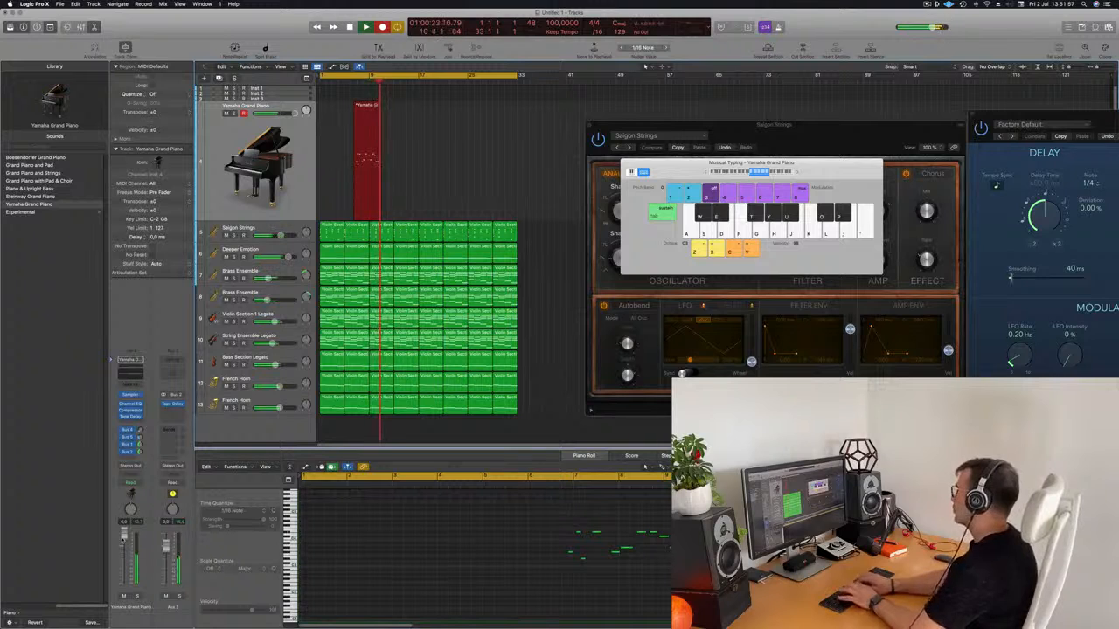
pyautogui.press('y')
pyautogui.press('p')
pyautogui.press('t')
pyautogui.press('o')
pyautogui.press('y')
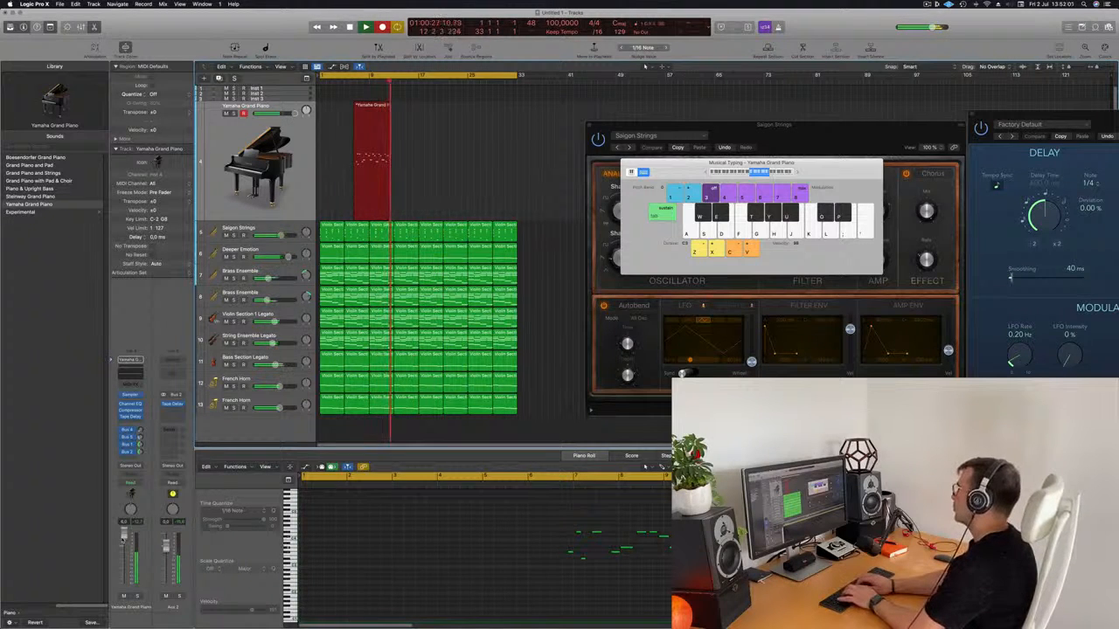
pyautogui.press('p')
pyautogui.press('t')
pyautogui.press('space')
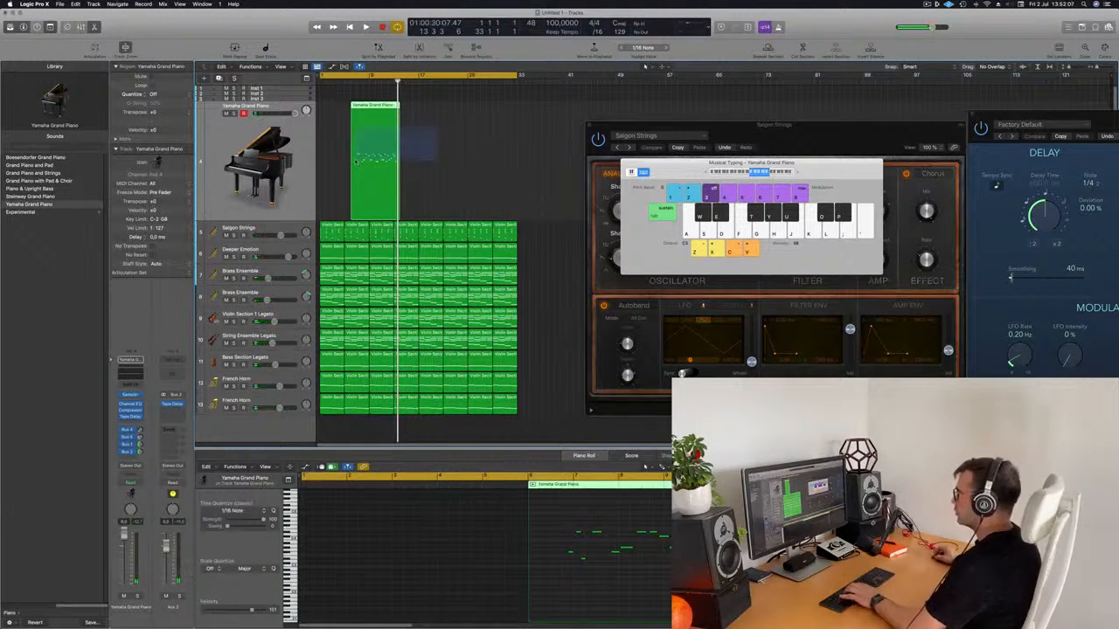
pyautogui.press('Delete')
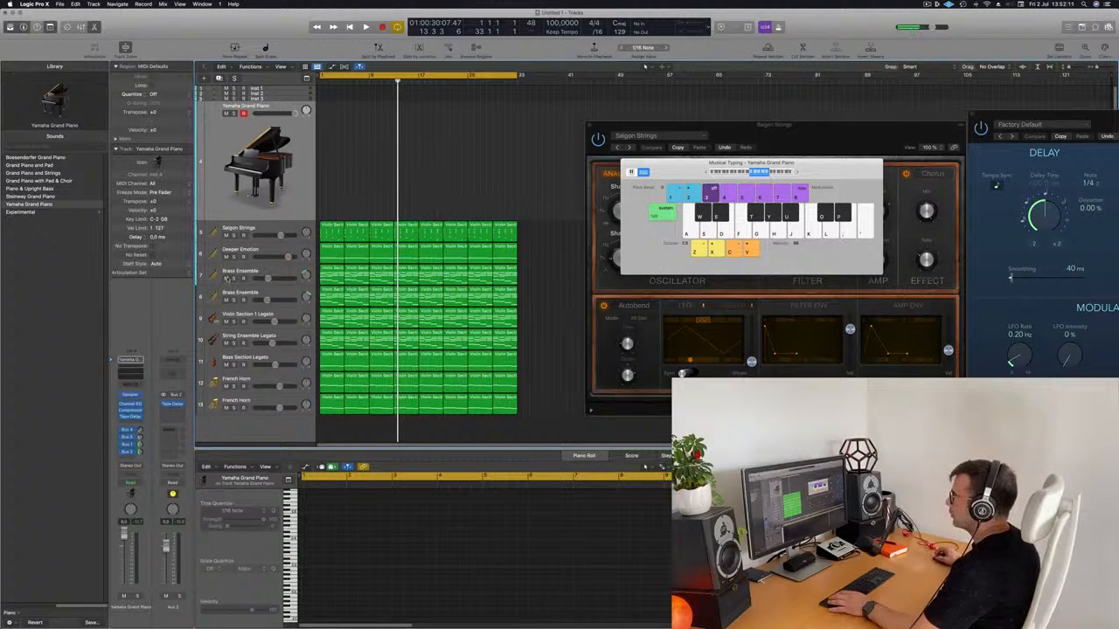
# Step: Mute both Brass Ensemble tracks and the String Ensemble Legato track and play the arrangement from the start
pyautogui.moveTo(227, 278); pyautogui.dragTo(228, 299)
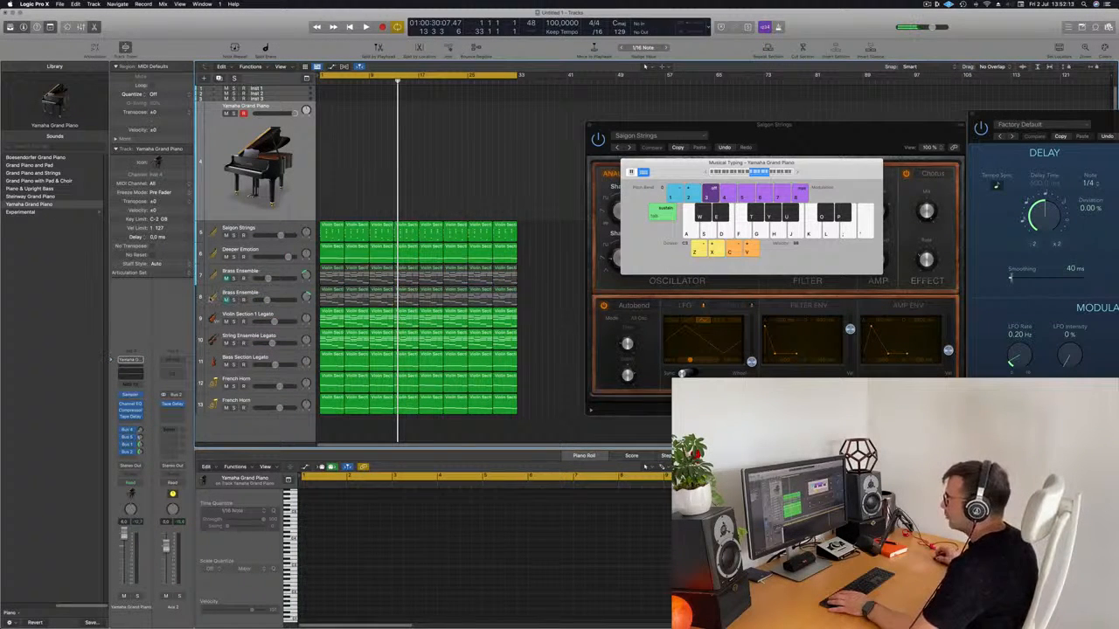
pyautogui.press('Return')
pyautogui.press('space')
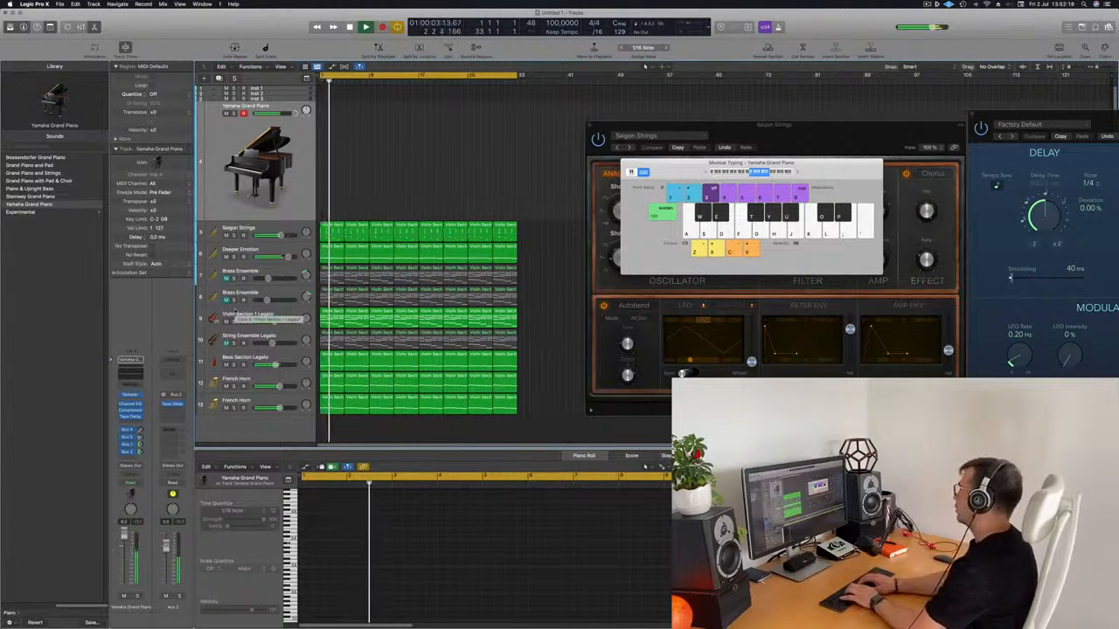
# Step: Change the piano track's patch to Steinway Grand Piano and add Bus 1 and Bus 2 sends to it
pyautogui.press('super+z')
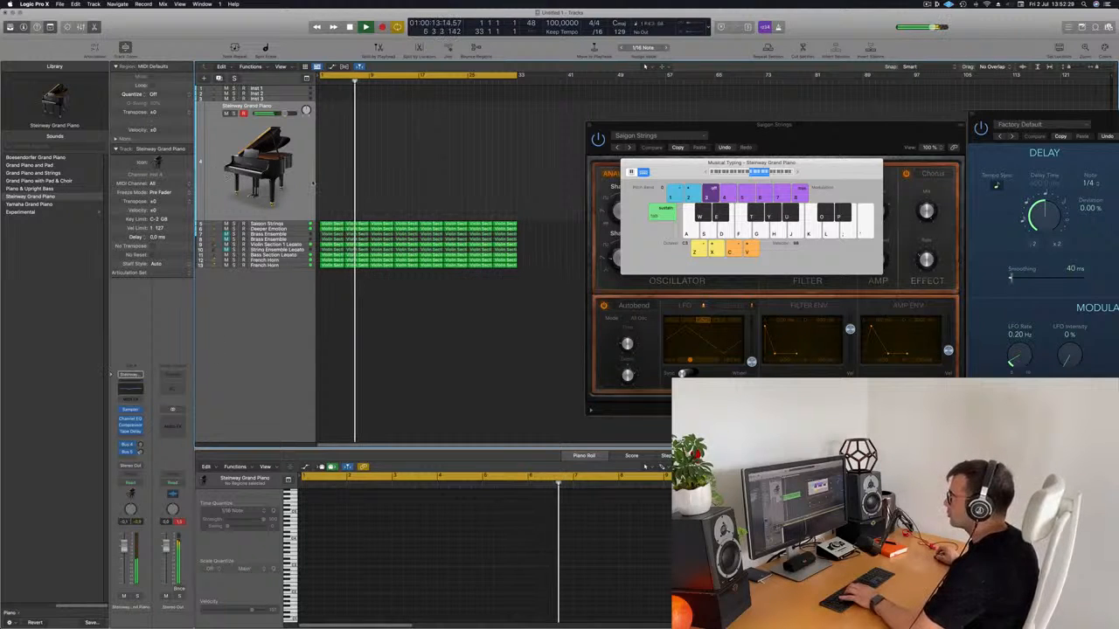
pyautogui.press('space')
pyautogui.click(130, 450)
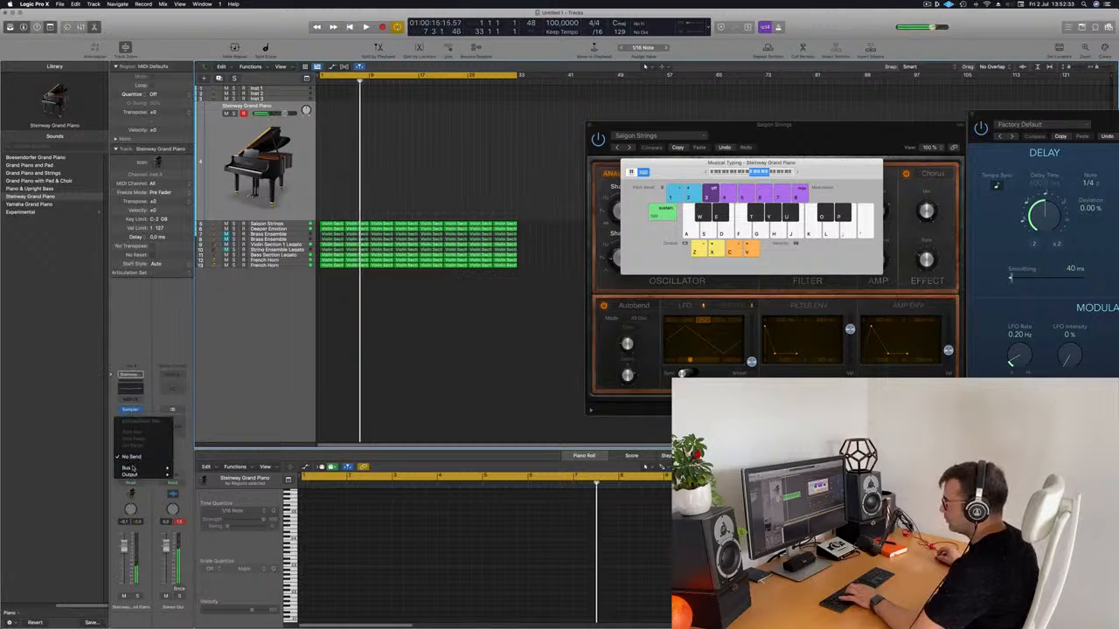
pyautogui.moveTo(132, 469)
pyautogui.click(188, 367)
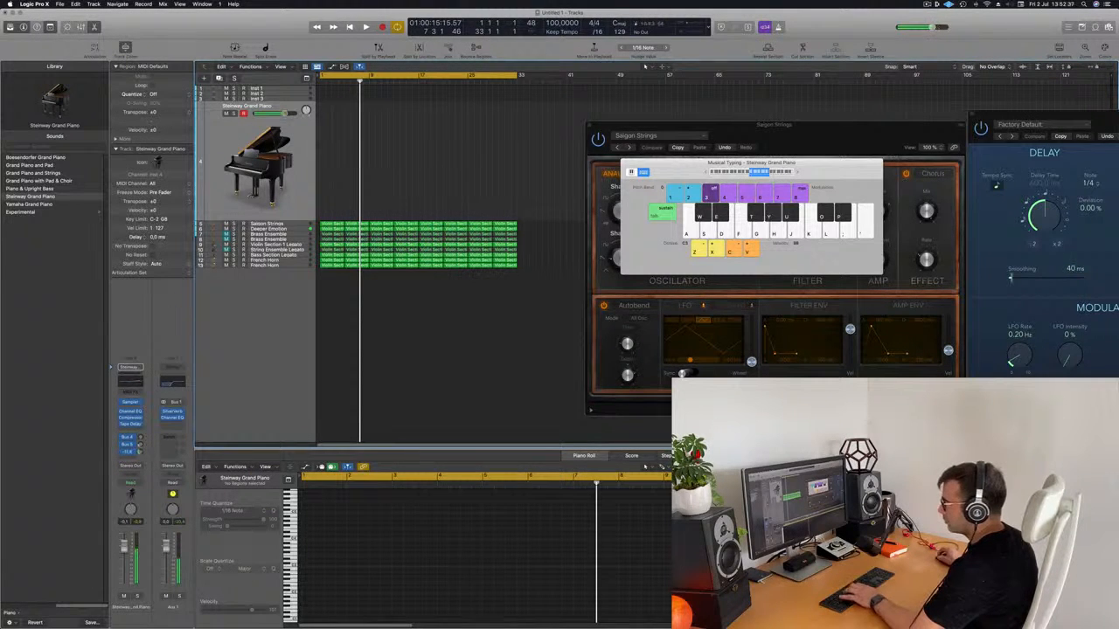
pyautogui.click(133, 453)
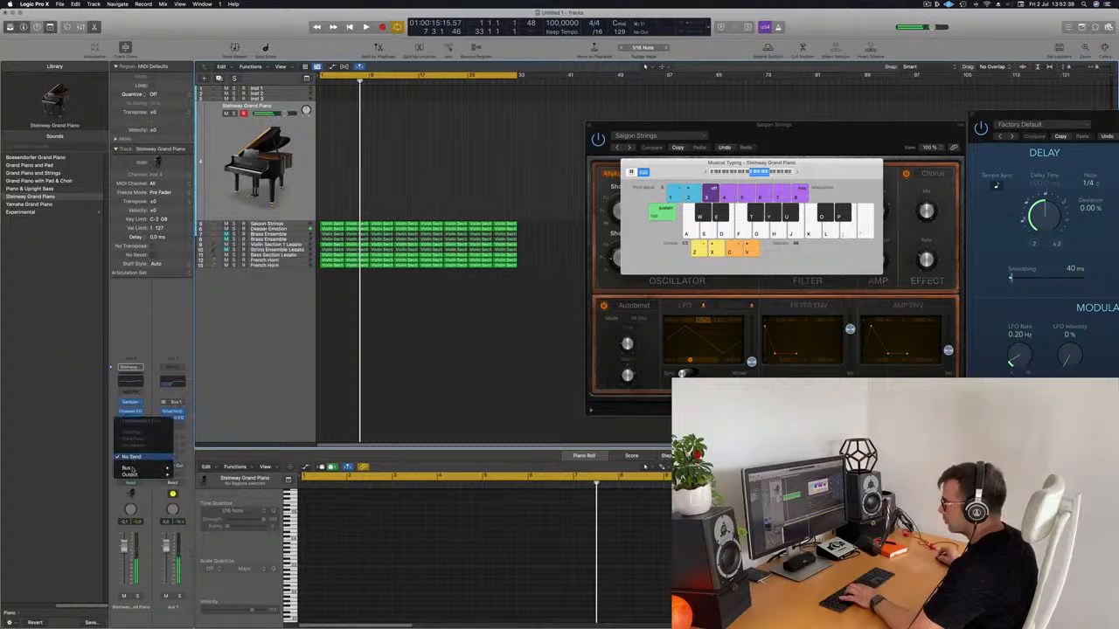
pyautogui.moveTo(140, 469)
pyautogui.click(197, 370)
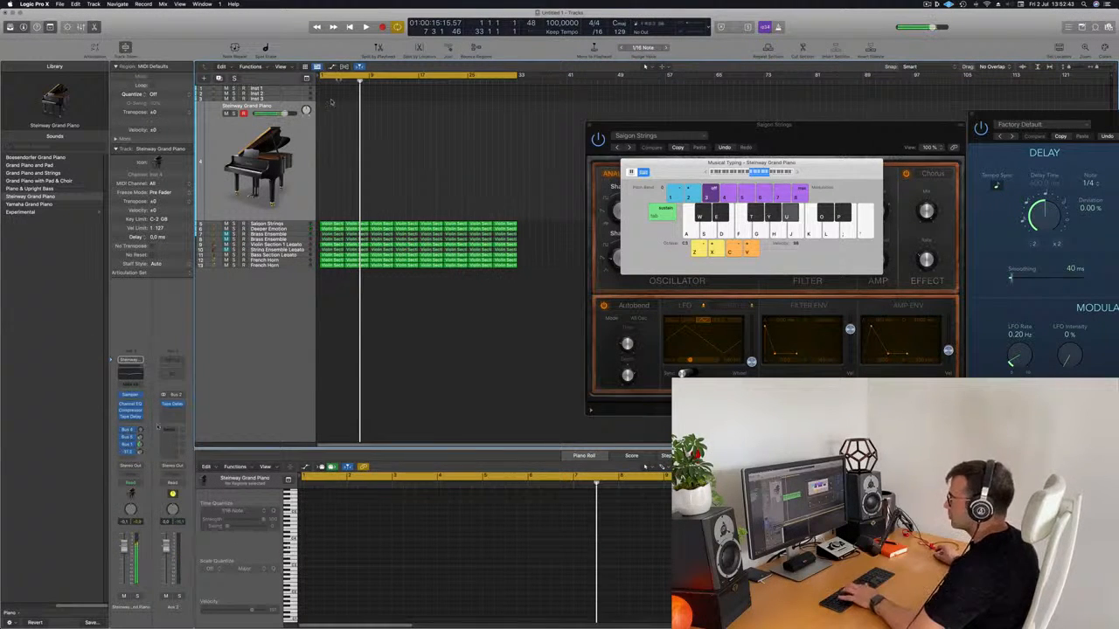
# Step: Play the arrangement from the start and record a Steinway Grand Piano melody from bar 5 with Musical Typing
pyautogui.press('Return')
pyautogui.press('space')
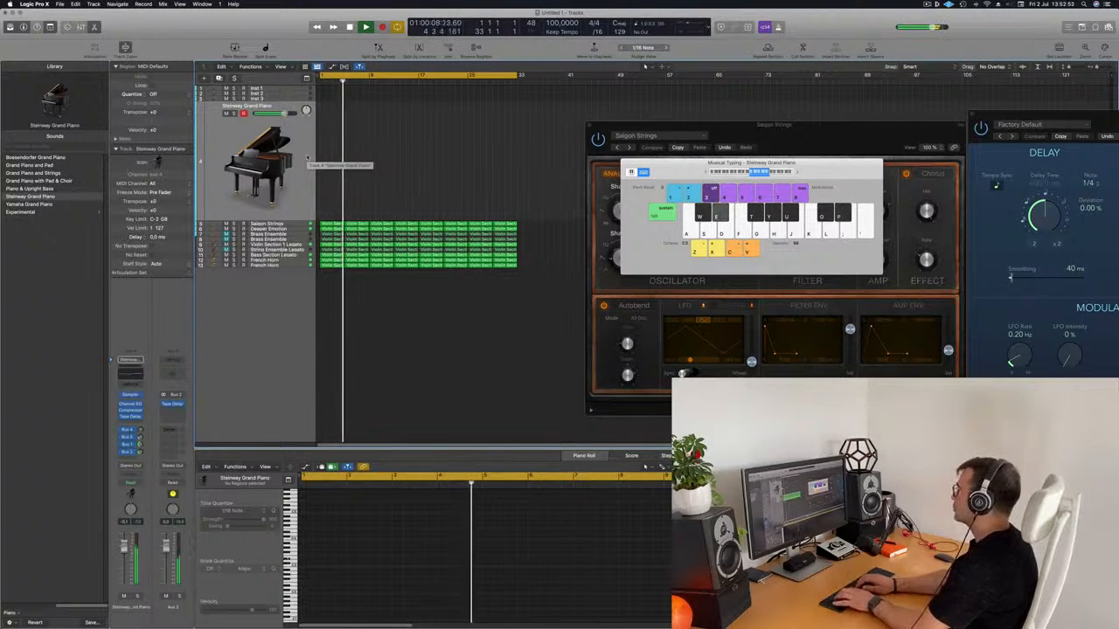
pyautogui.press('r')
pyautogui.press('p')
pyautogui.press('o')
pyautogui.press('y')
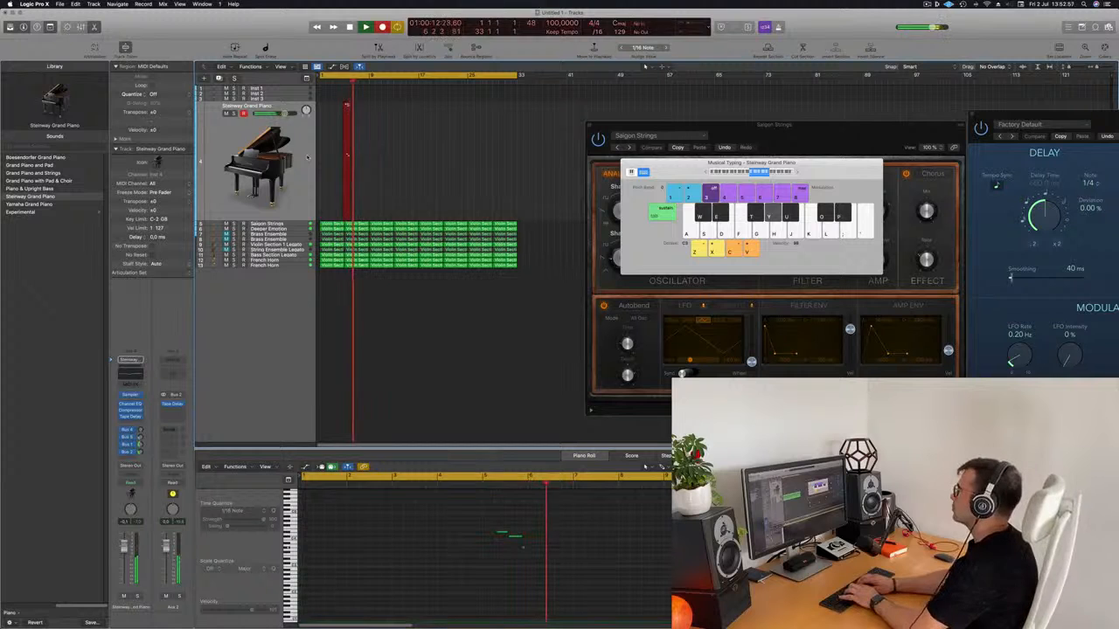
pyautogui.press('p')
pyautogui.press('p')
pyautogui.press('p')
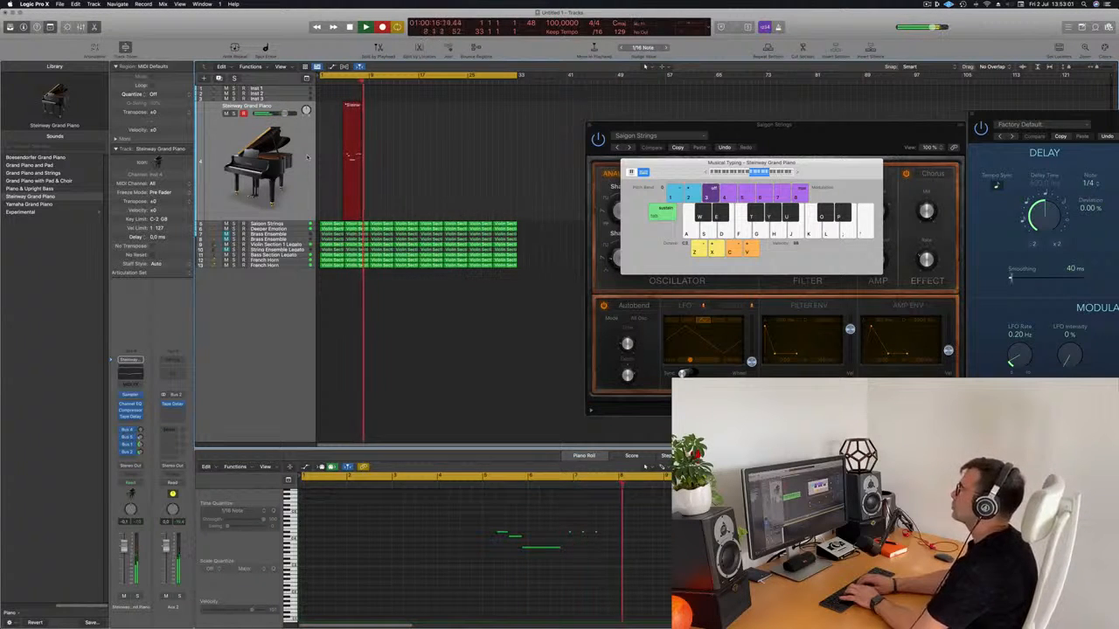
pyautogui.press('p')
pyautogui.press('y')
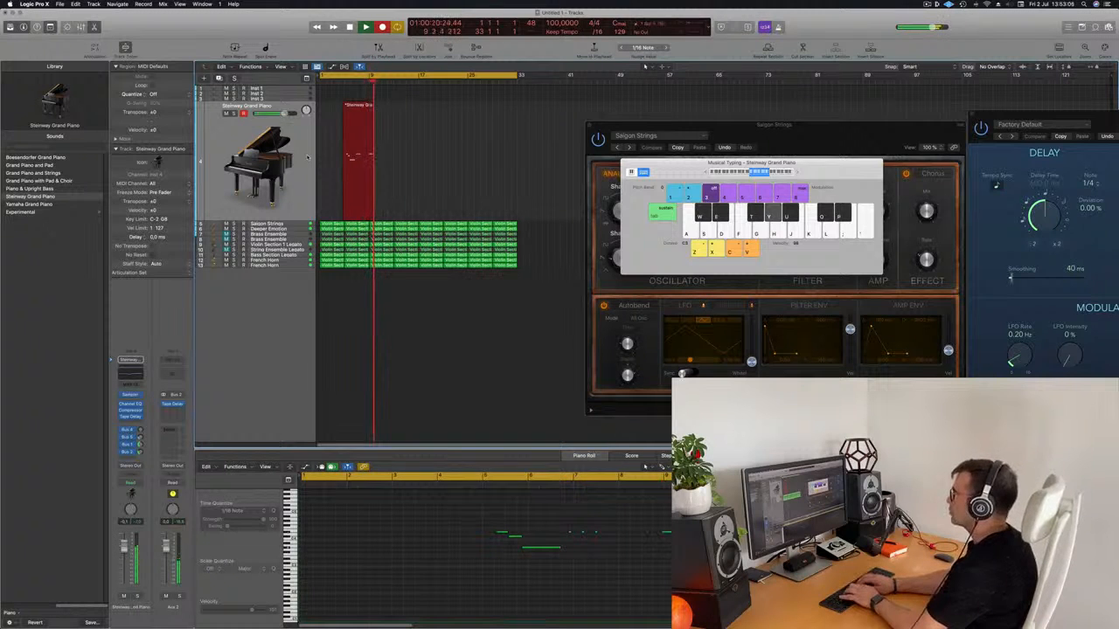
pyautogui.press('o')
pyautogui.press('t')
pyautogui.press('u')
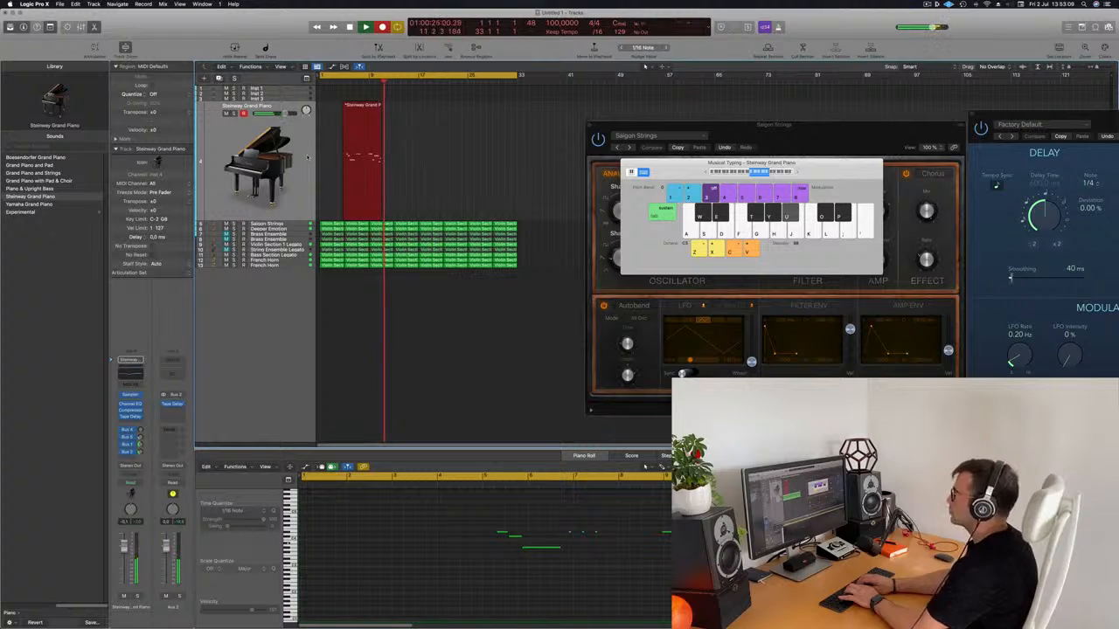
pyautogui.press('p')
pyautogui.press('o')
pyautogui.press('space')
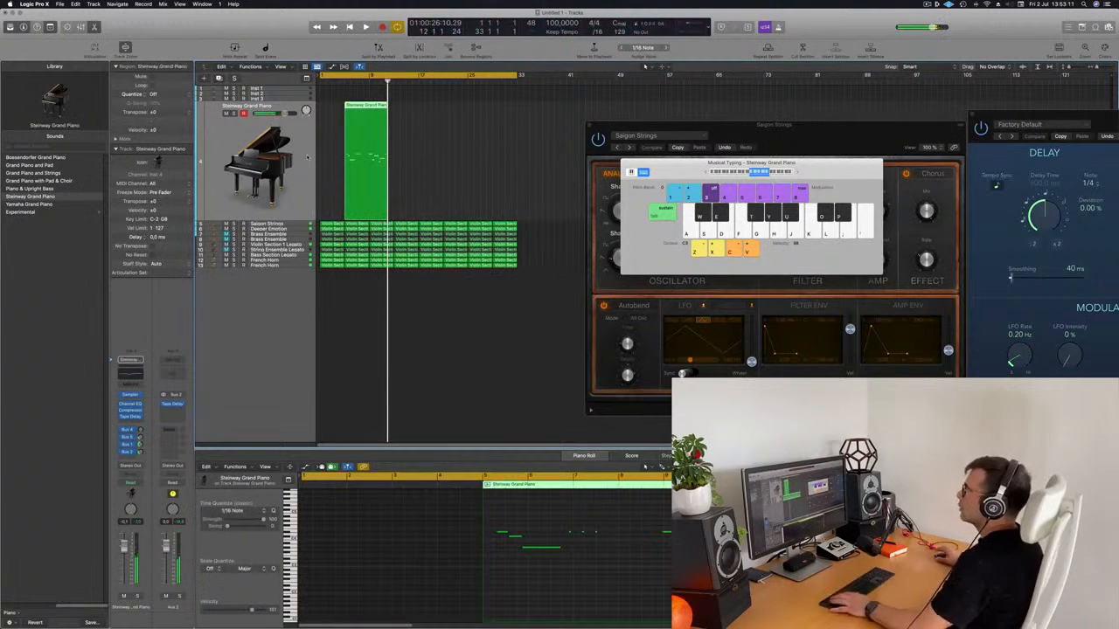
# Step: Split the Steinway Grand Piano region at bar 9, delete its first part and move the remaining part to bar 1
pyautogui.keyDown('super'); pyautogui.doubleClick(368, 105); pyautogui.keyUp('super')
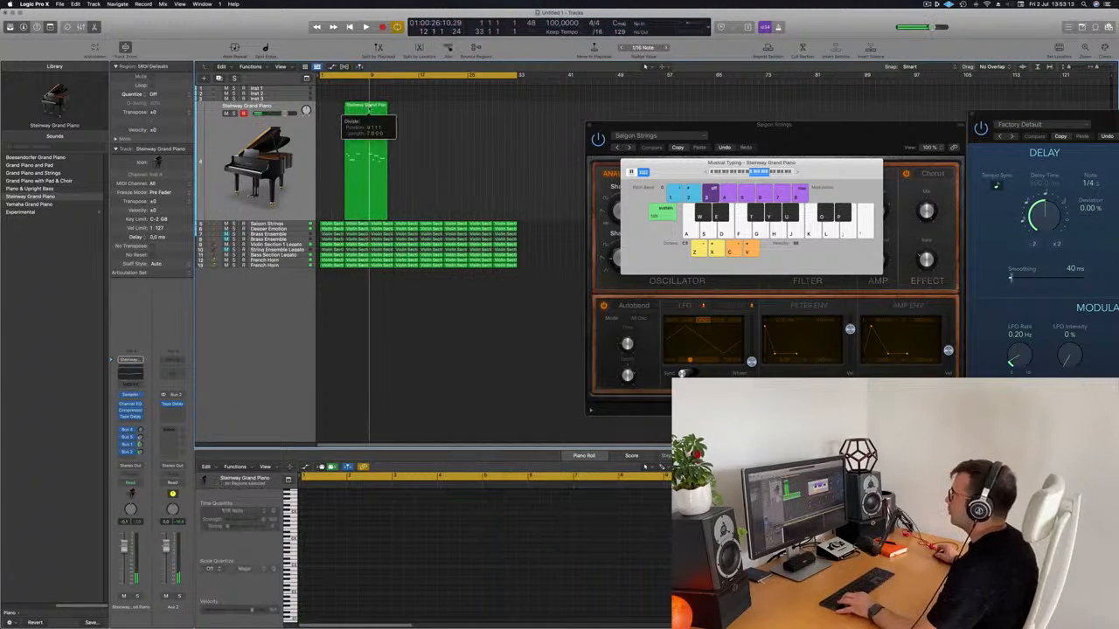
pyautogui.click(617, 208)
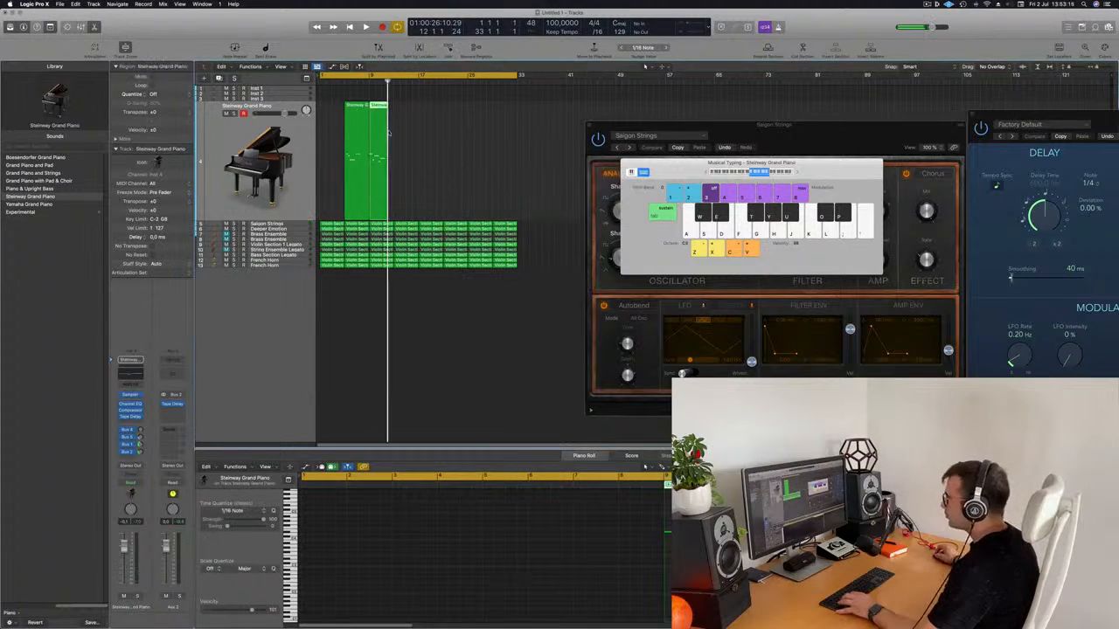
pyautogui.click(358, 119)
pyautogui.press('Delete')
pyautogui.moveTo(377, 140); pyautogui.dragTo(327, 147)
pyautogui.scroll(5, 370, 152)
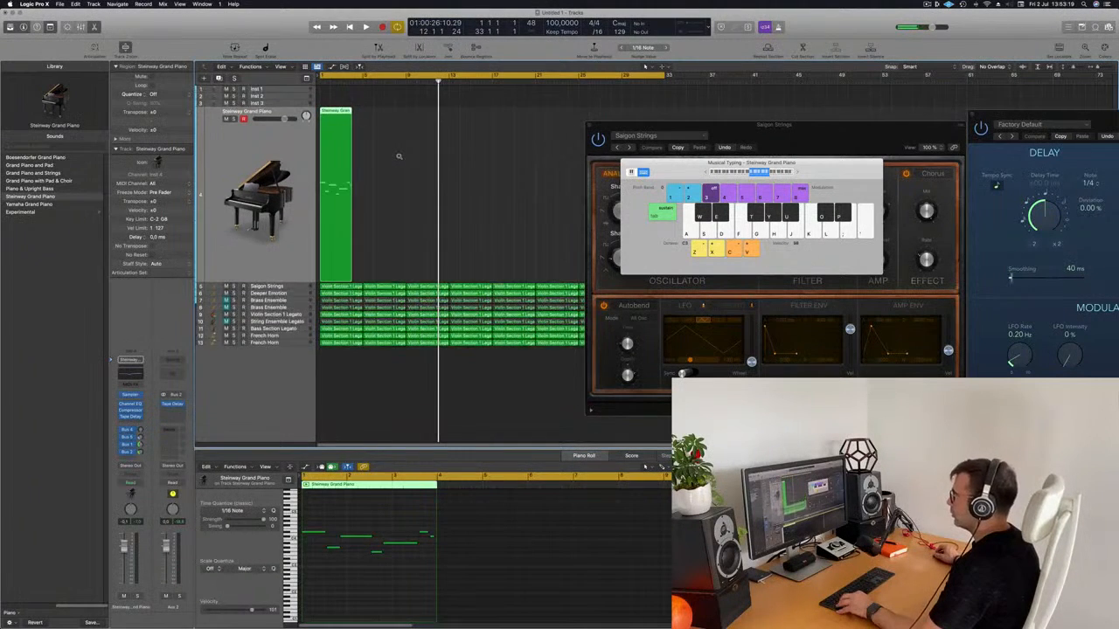
pyautogui.scroll(3, 398, 156)
pyautogui.hscroll(-3, 404, 168)
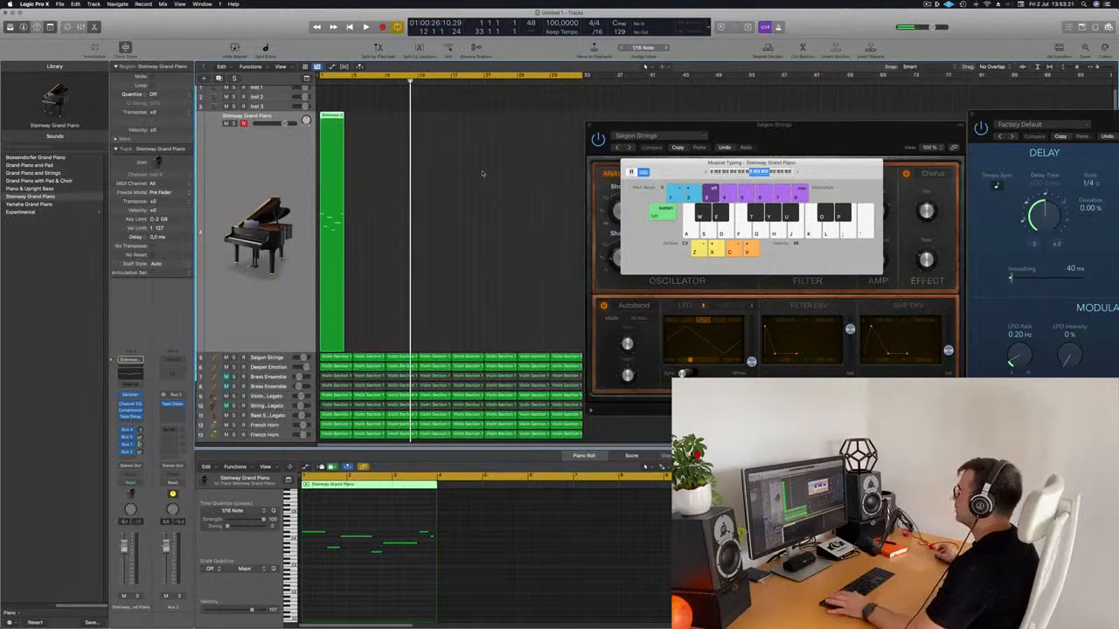
# Step: Play the arrangement from the start with the repositioned piano region and select that region
pyautogui.click(928, 5)
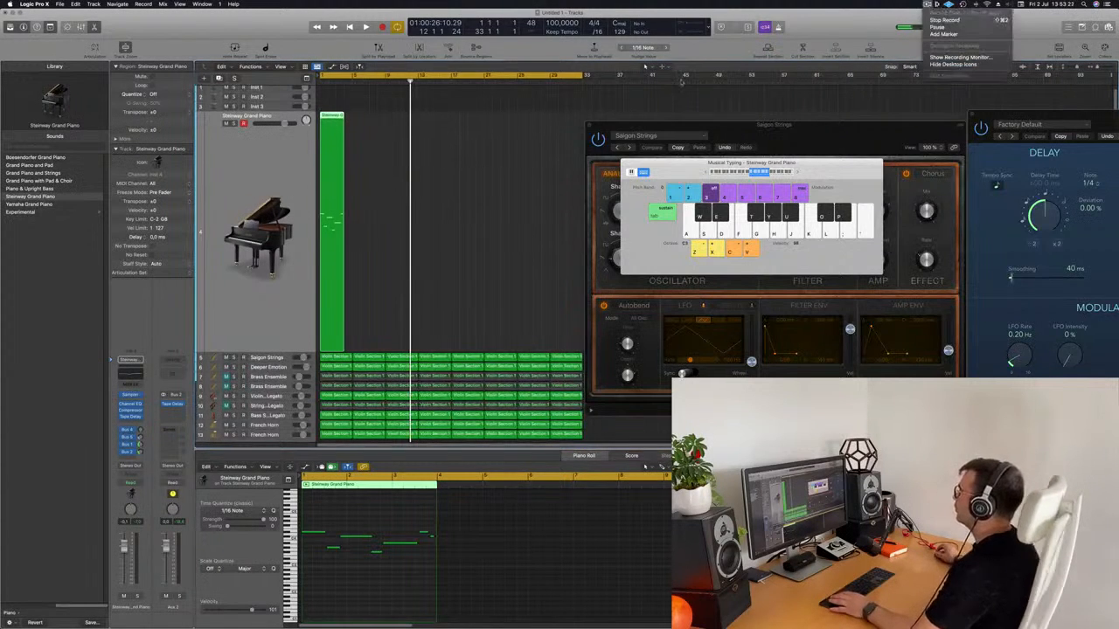
pyautogui.click(532, 165)
pyautogui.press('space')
pyautogui.press('space')
pyautogui.click(332, 120)
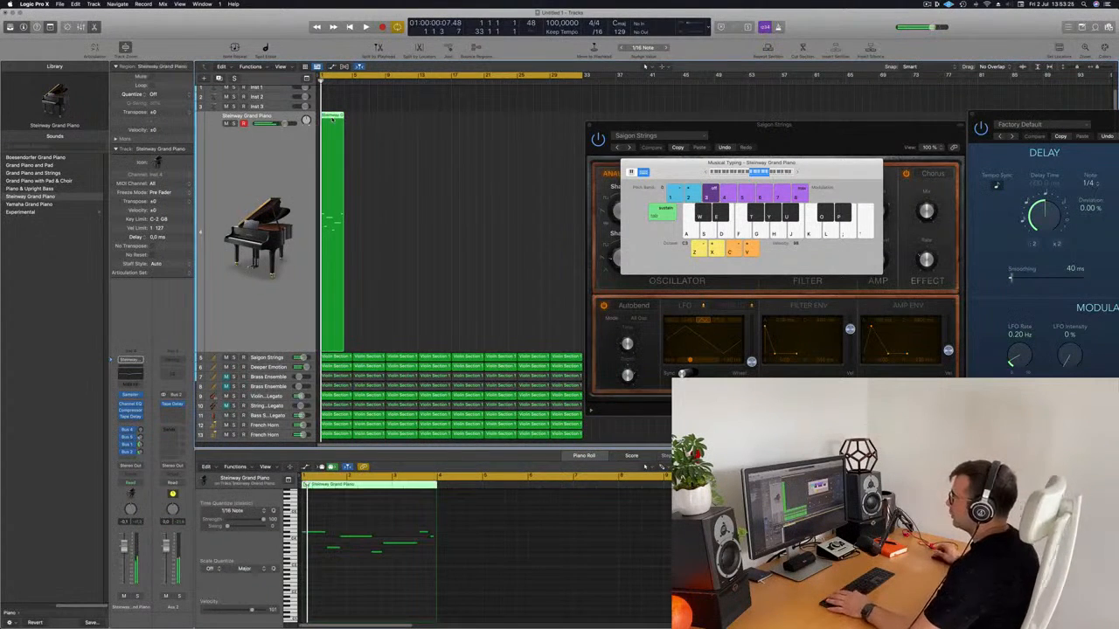
# Step: Quantize the Steinway Grand Piano region to 1/16 notes and close the Musical Typing keyboard
pyautogui.press('space')
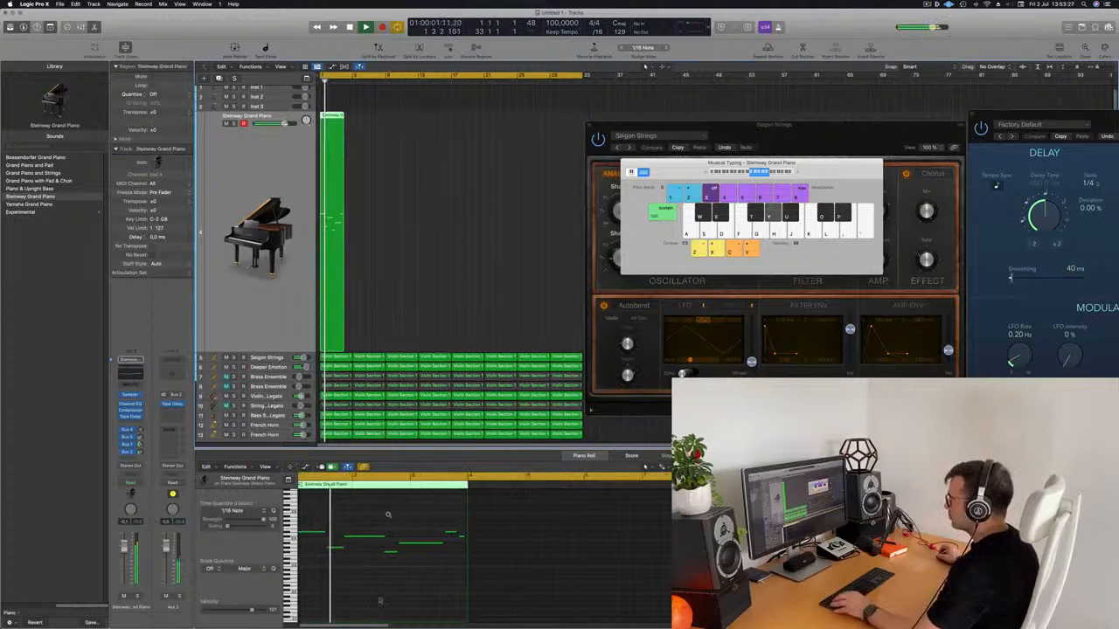
pyautogui.scroll(3, 382, 594)
pyautogui.press('space')
pyautogui.press('super+a')
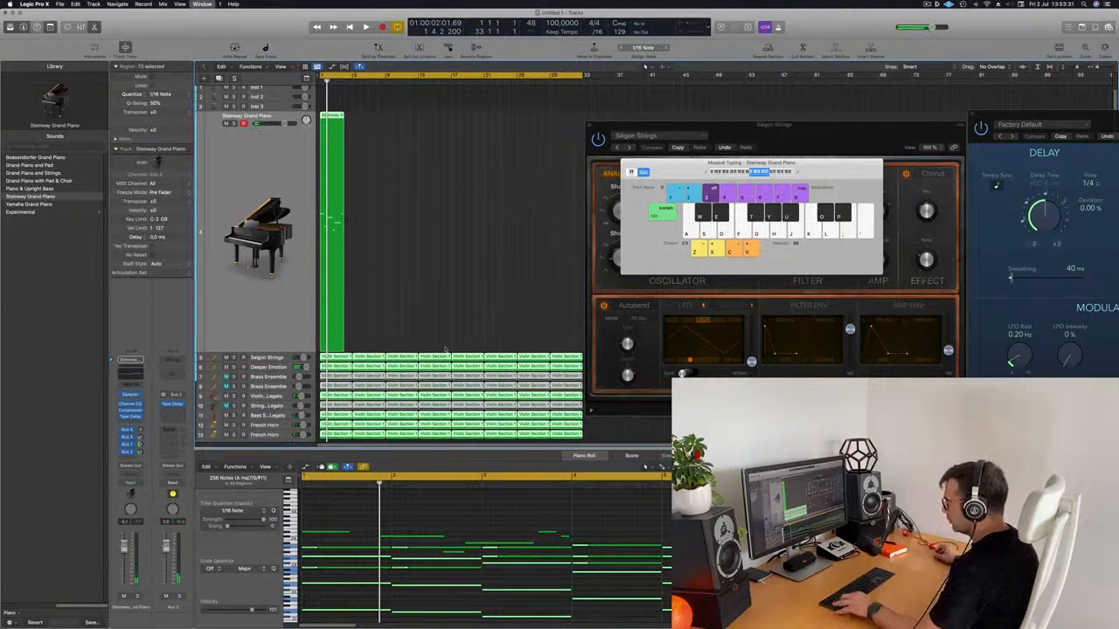
pyautogui.press('super+k')
pyautogui.click(399, 282)
pyautogui.click(334, 232)
pyautogui.click(351, 603)
pyautogui.press('super+a')
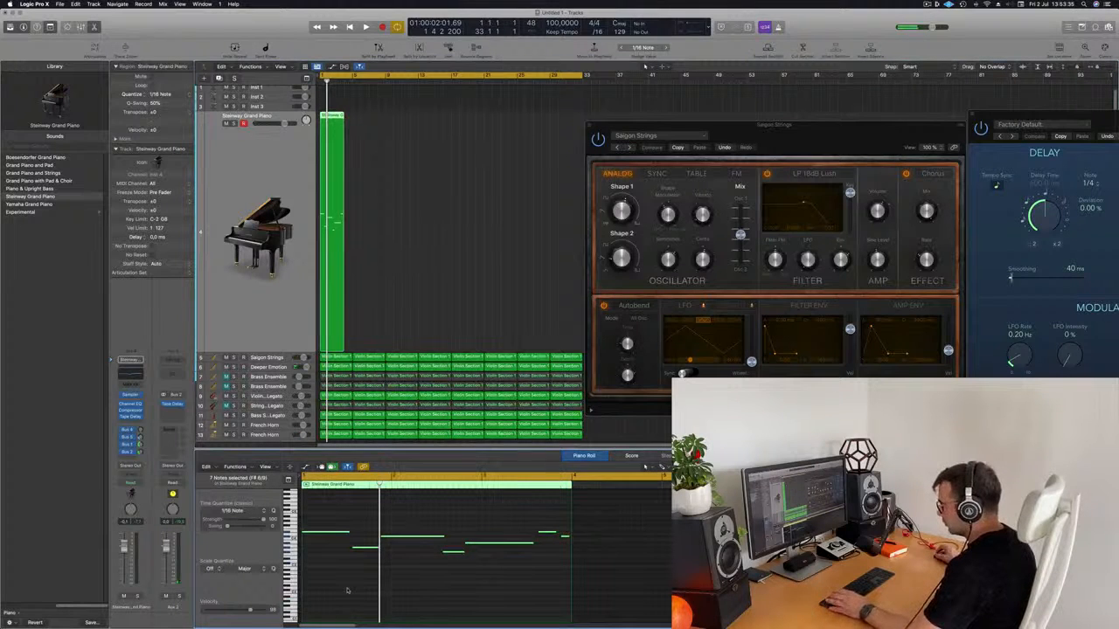
pyautogui.click(345, 585)
# Step: Try the second note of the piano melody slightly earlier and back later, auditioning it against the arrangement
pyautogui.press('space')
pyautogui.scroll(2, 370, 564)
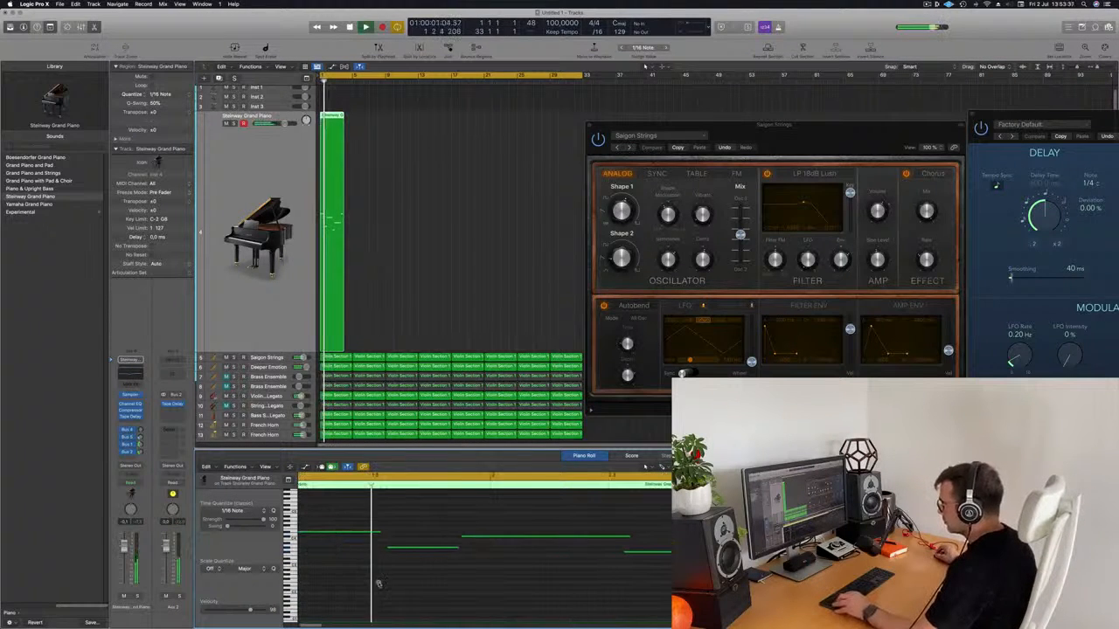
pyautogui.scroll(-1, 370, 563)
pyautogui.press('space')
pyautogui.moveTo(442, 519); pyautogui.dragTo(429, 581)
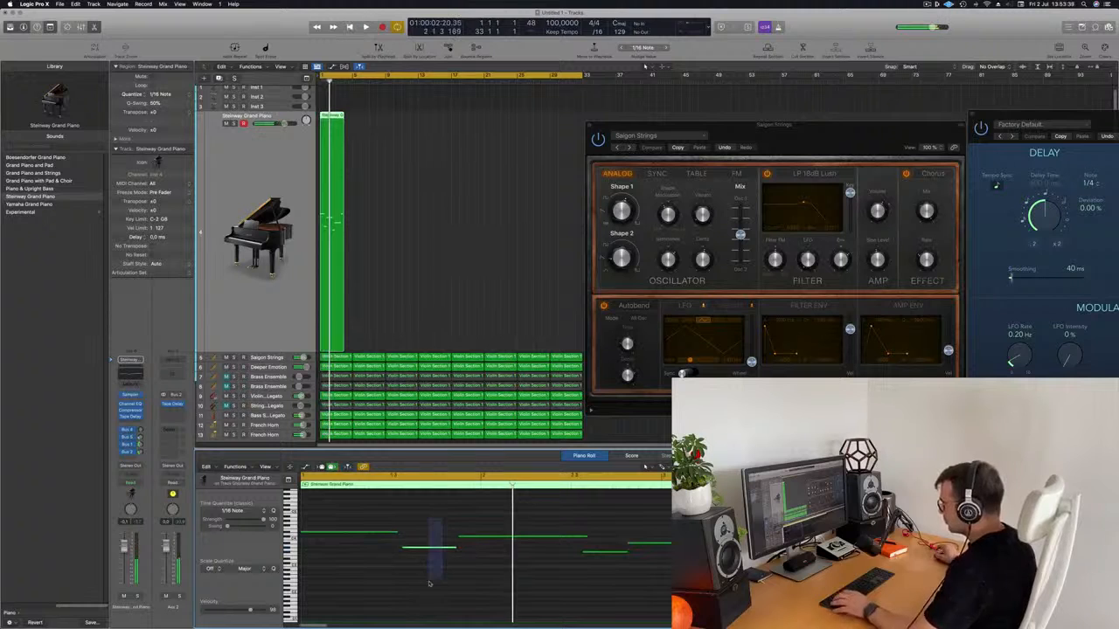
pyautogui.press('space')
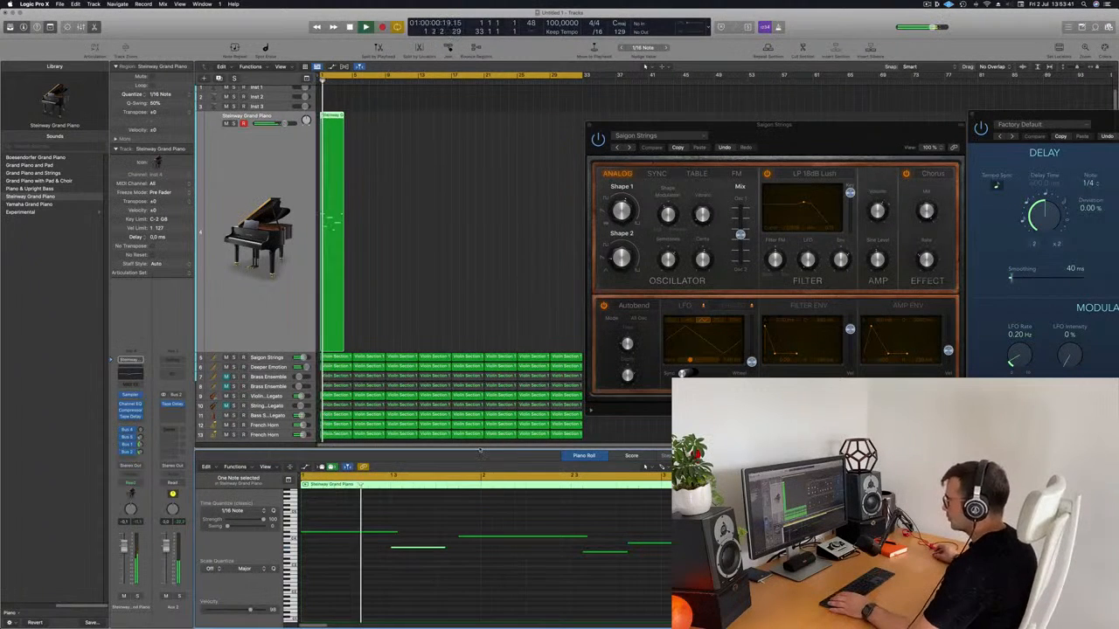
pyautogui.hotkey('alt', 'Right')
pyautogui.scroll(-1, 393, 495)
pyautogui.press('space')
pyautogui.press('space')
pyautogui.scroll(-1, 410, 501)
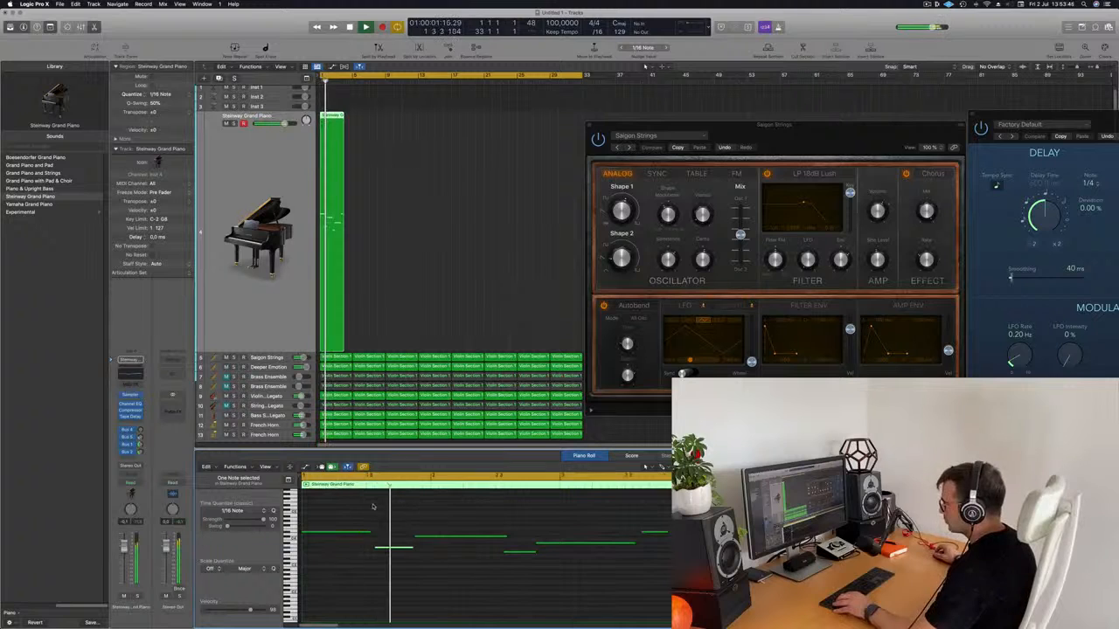
pyautogui.scroll(-1, 403, 519)
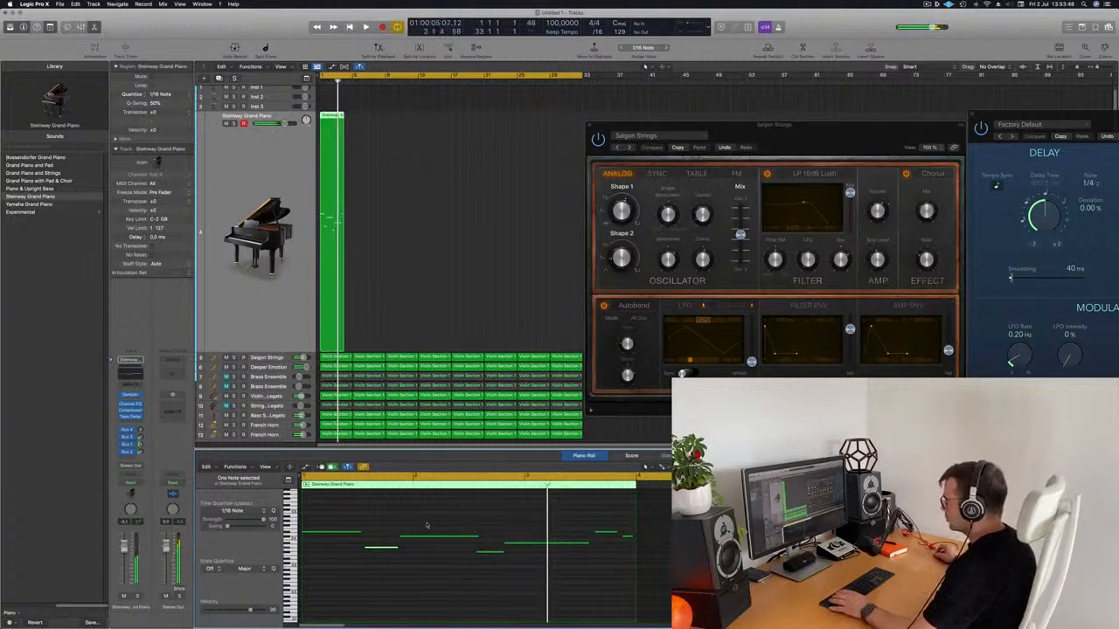
# Step: Move the piano melody's second note earlier to beat 3 of bar 1 and replay from the start
pyautogui.moveTo(382, 524); pyautogui.dragTo(460, 560)
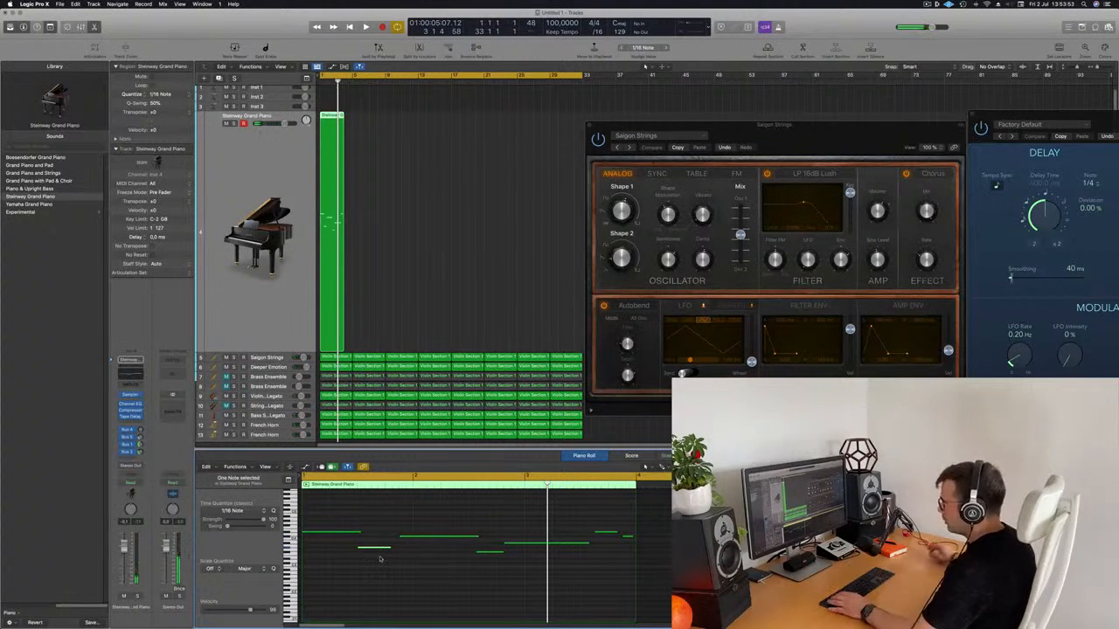
pyautogui.moveTo(359, 533); pyautogui.dragTo(399, 548)
pyautogui.press('space')
pyautogui.press('super+Left')
pyautogui.press('super+Left')
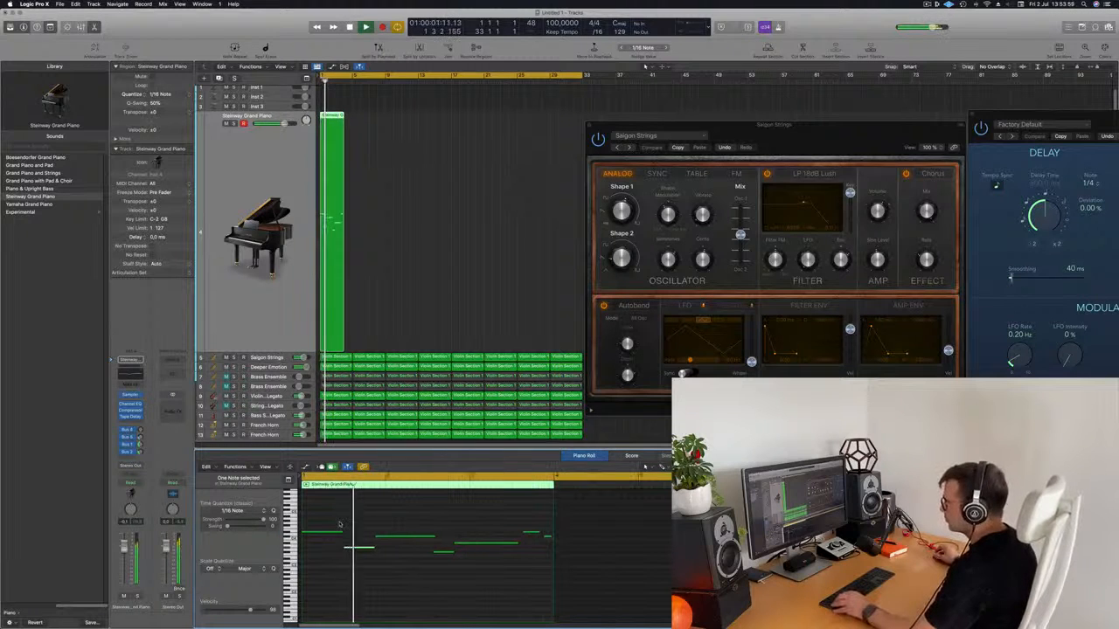
pyautogui.press('space')
# Step: Move the piano melody's third note later to the start of bar 2 and replay the passage
pyautogui.press('space')
pyautogui.moveTo(385, 527); pyautogui.dragTo(399, 548)
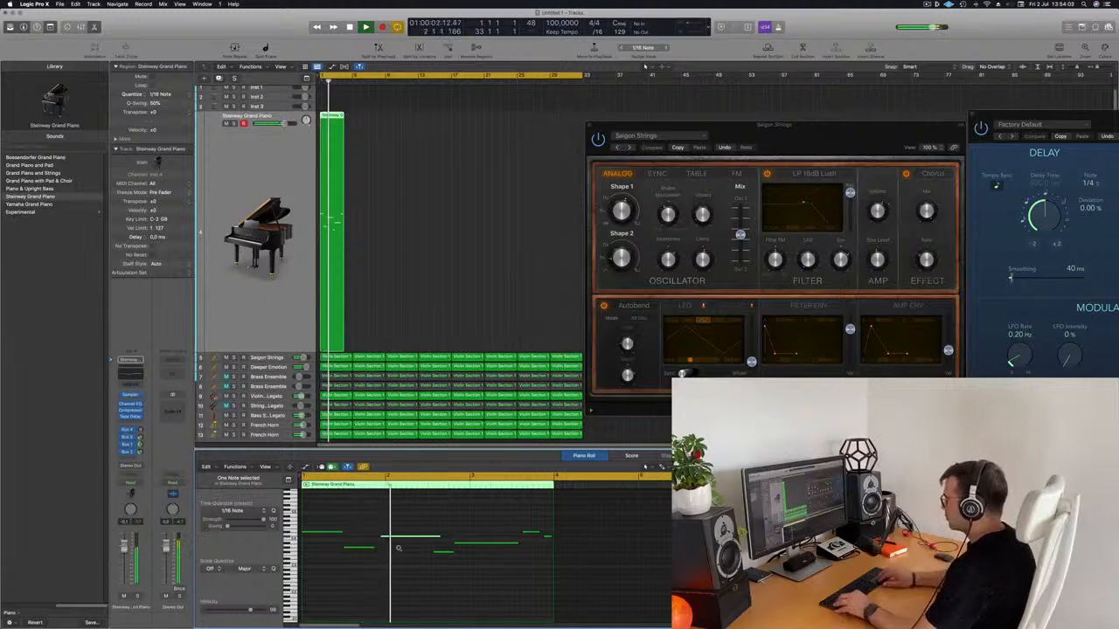
pyautogui.press('space')
pyautogui.press('space')
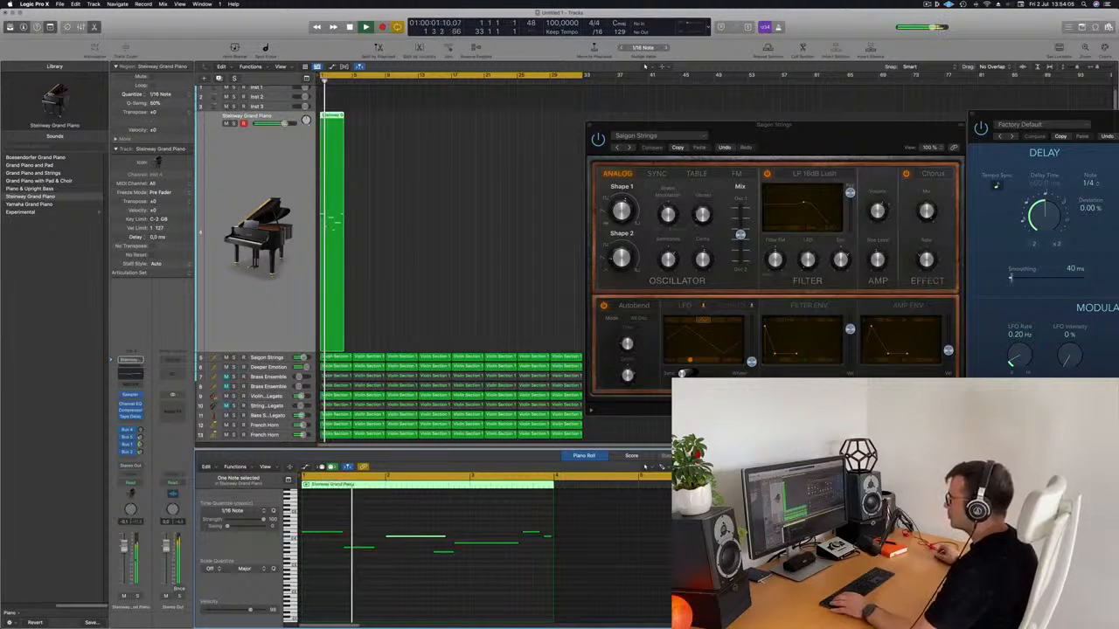
# Step: Shift the fourth and fifth notes of the piano melody slightly earlier while replaying from the start
pyautogui.press('Return')
pyautogui.click(439, 552)
pyautogui.press('Return')
pyautogui.click(490, 542)
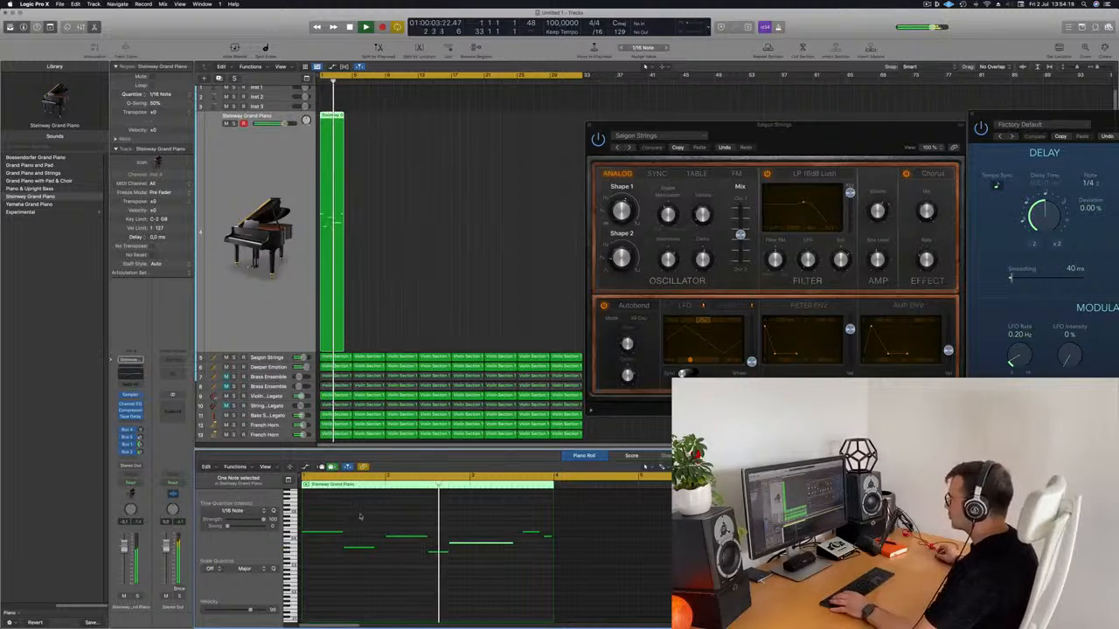
# Step: Shift the last two notes of the piano melody slightly earlier and replay the arrangement from the start
pyautogui.press('super+Left')
pyautogui.press('super+Up')
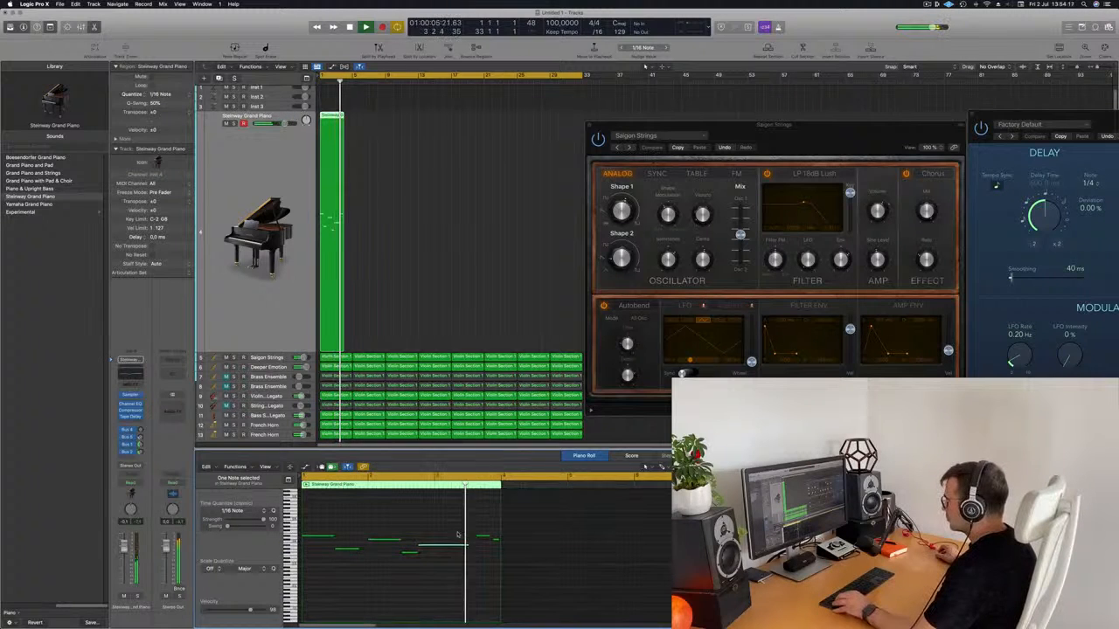
pyautogui.press('Return')
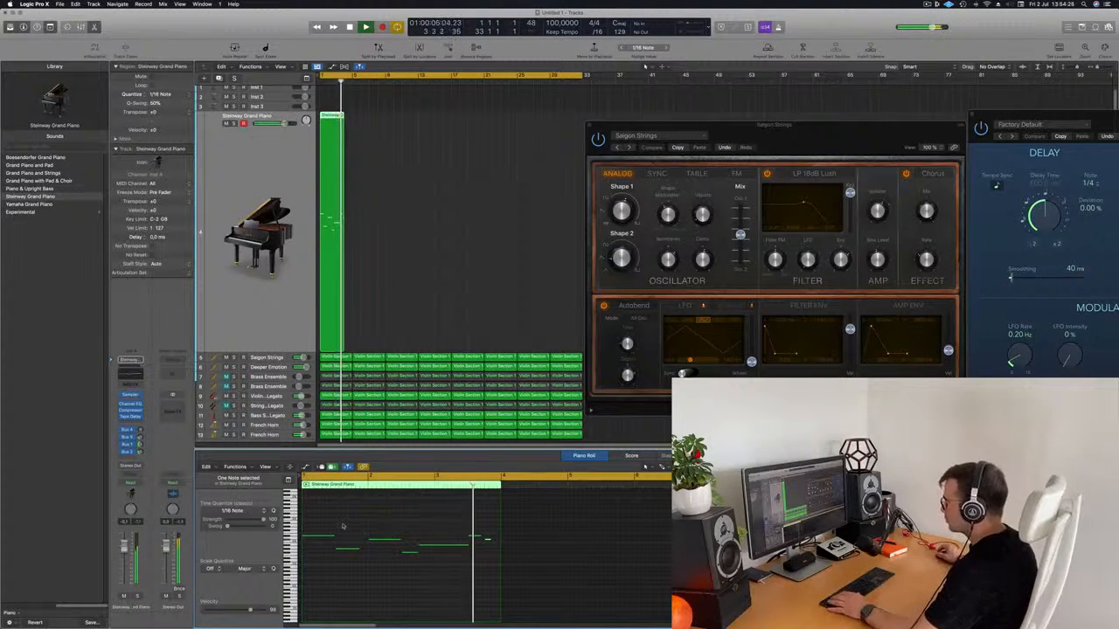
pyautogui.press('space')
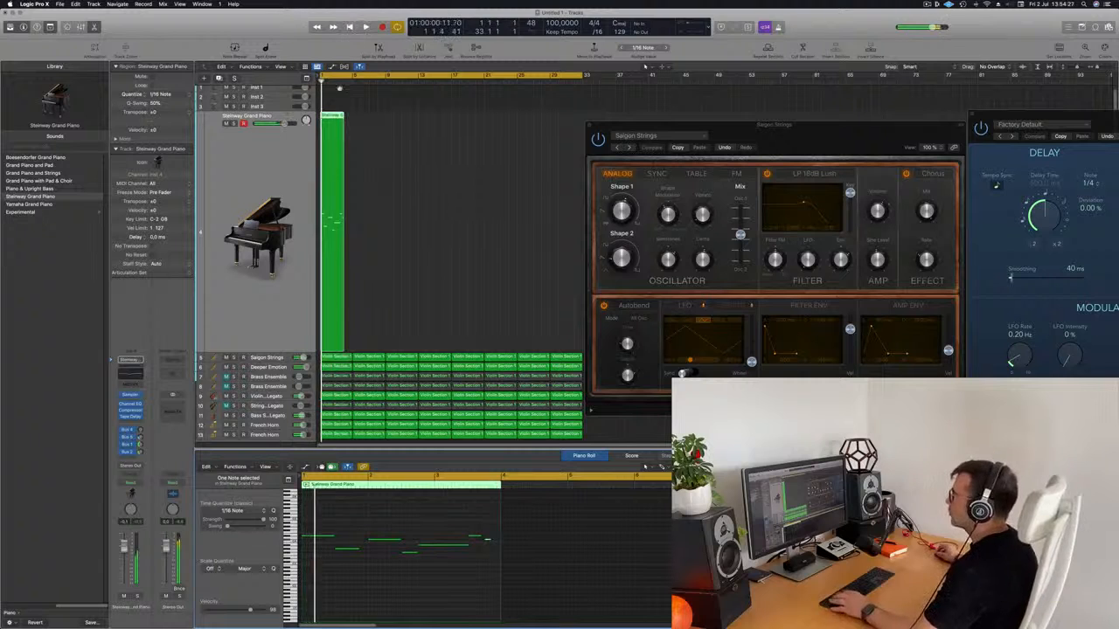
pyautogui.click(291, 230)
pyautogui.press('space')
pyautogui.press('space')
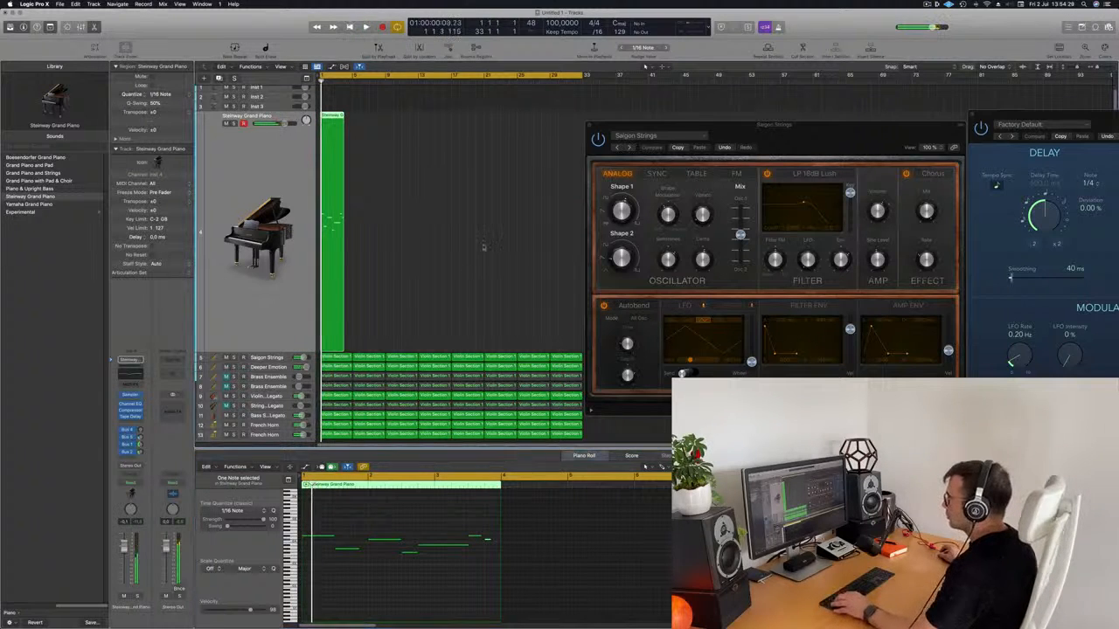
# Step: Open the mixer and unmute both Brass Ensemble tracks and the String Ensemble Legato track
pyautogui.scroll(-5, 470, 248)
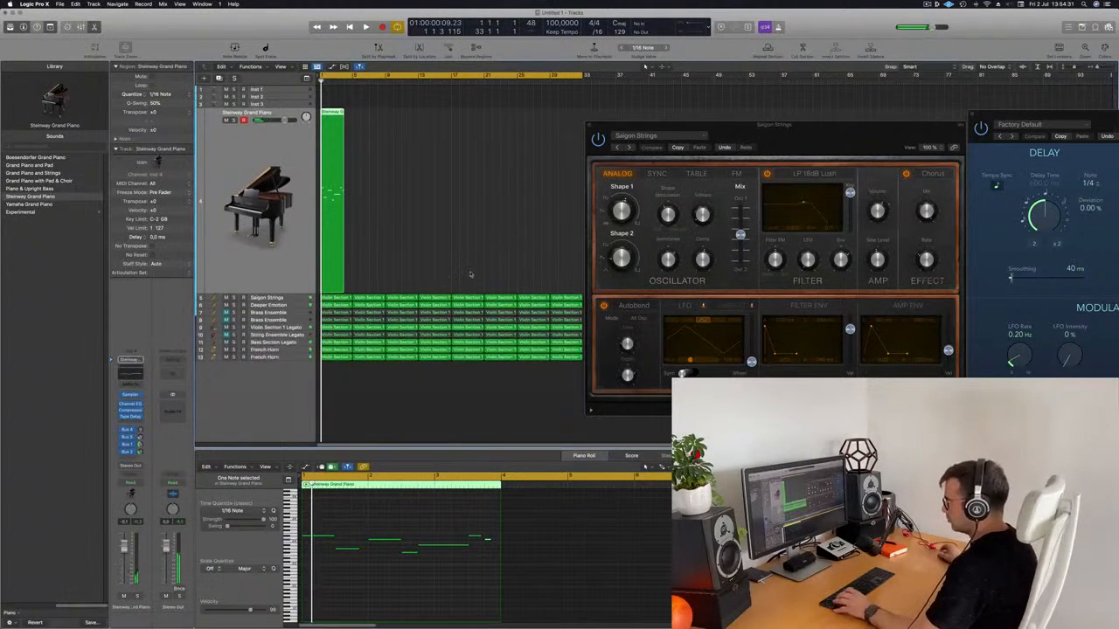
pyautogui.click(429, 382)
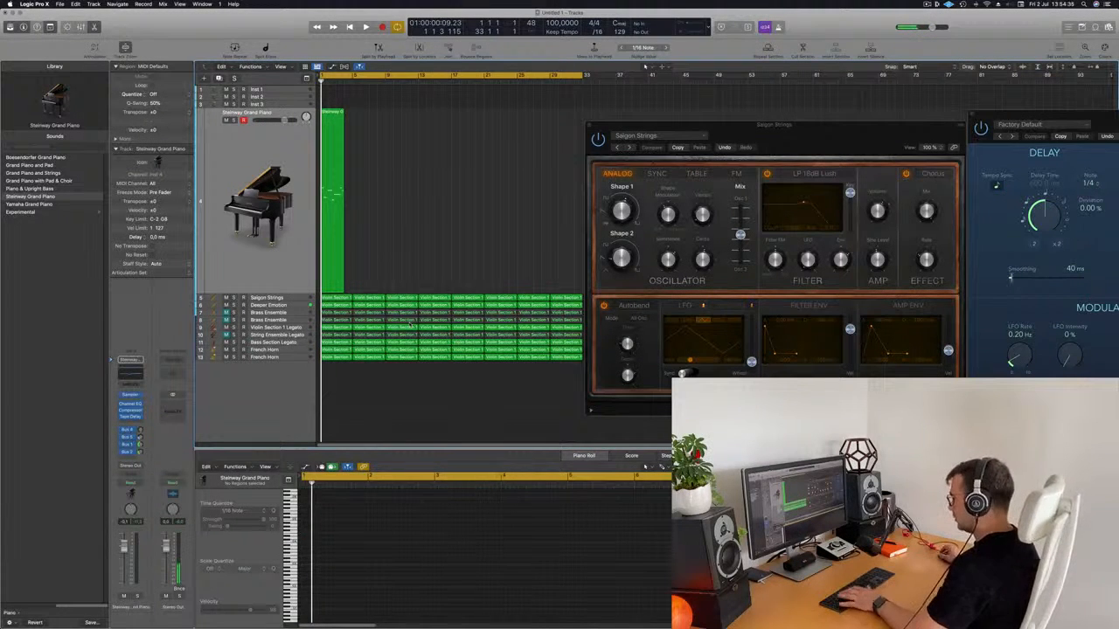
pyautogui.press('x')
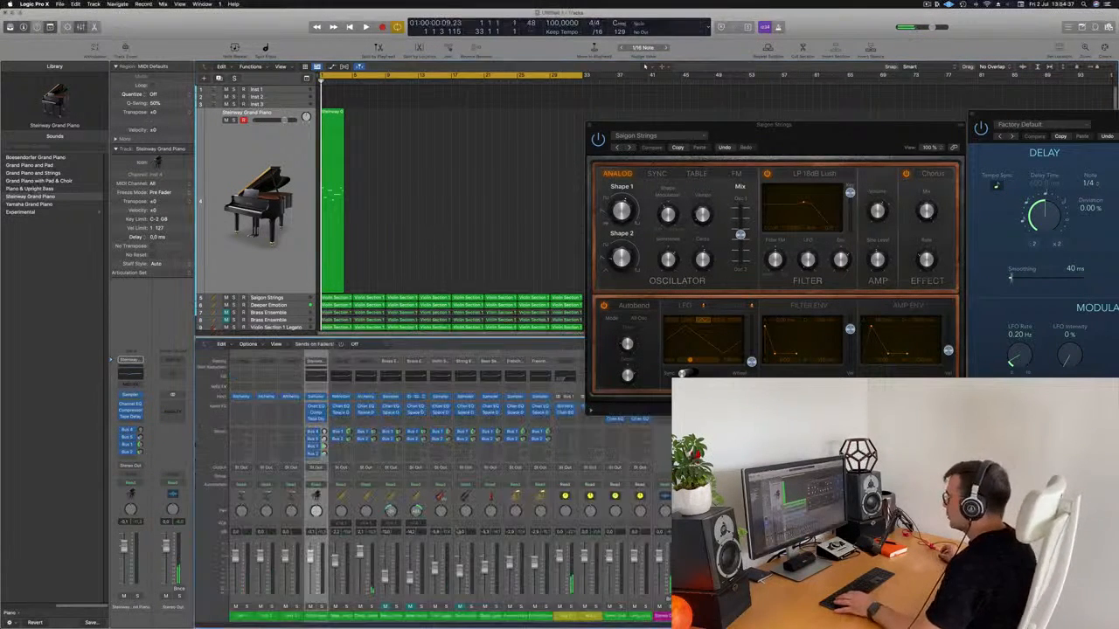
pyautogui.press('space')
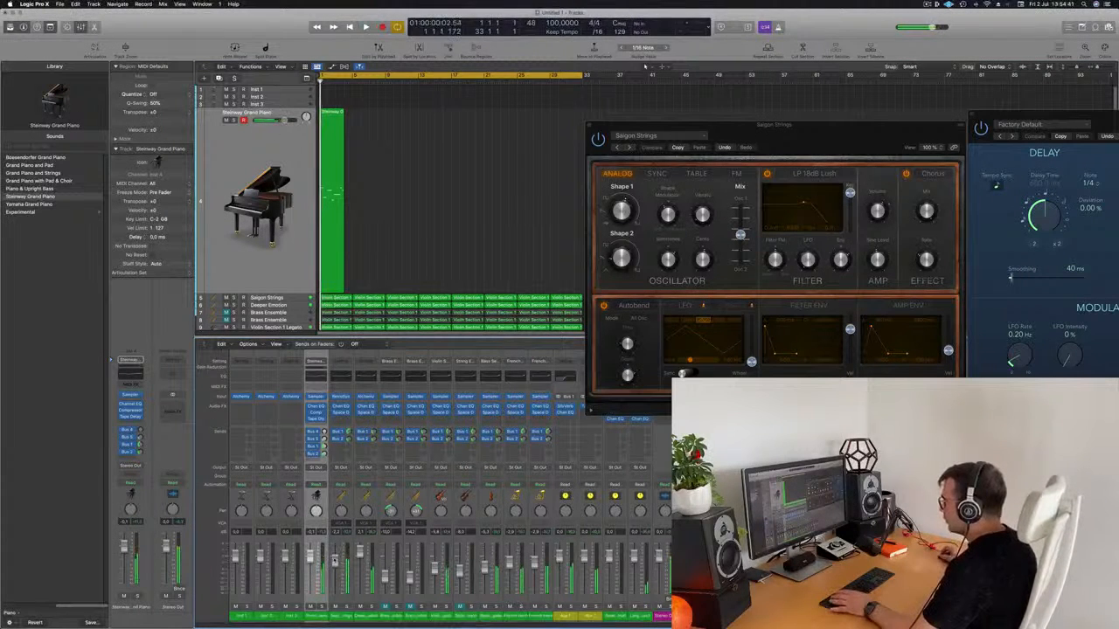
pyautogui.click(409, 607)
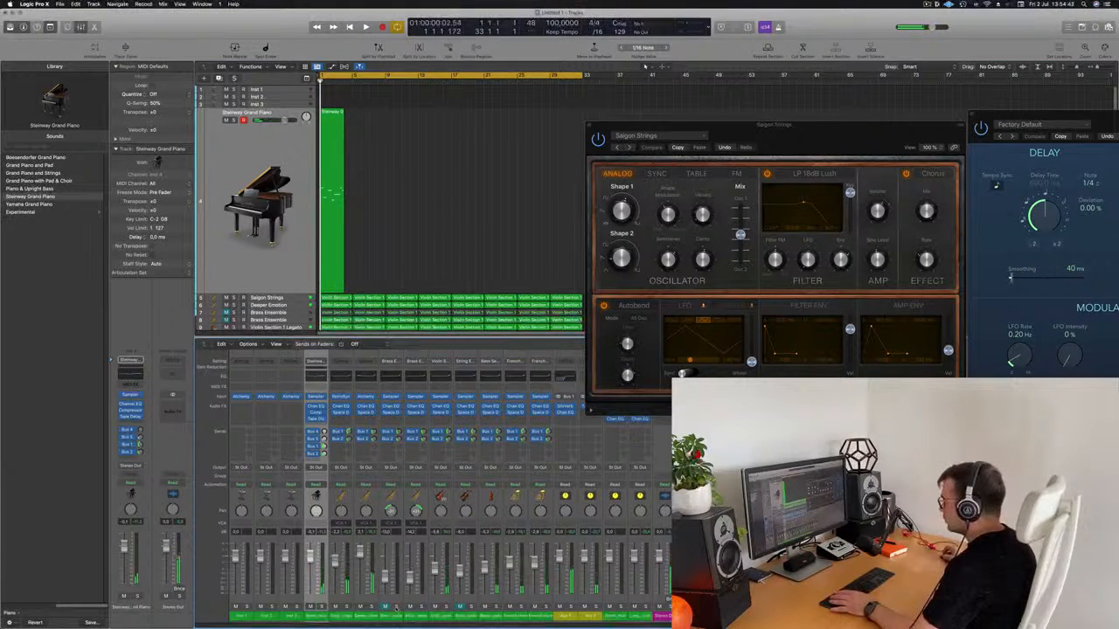
pyautogui.click(385, 607)
pyautogui.click(462, 608)
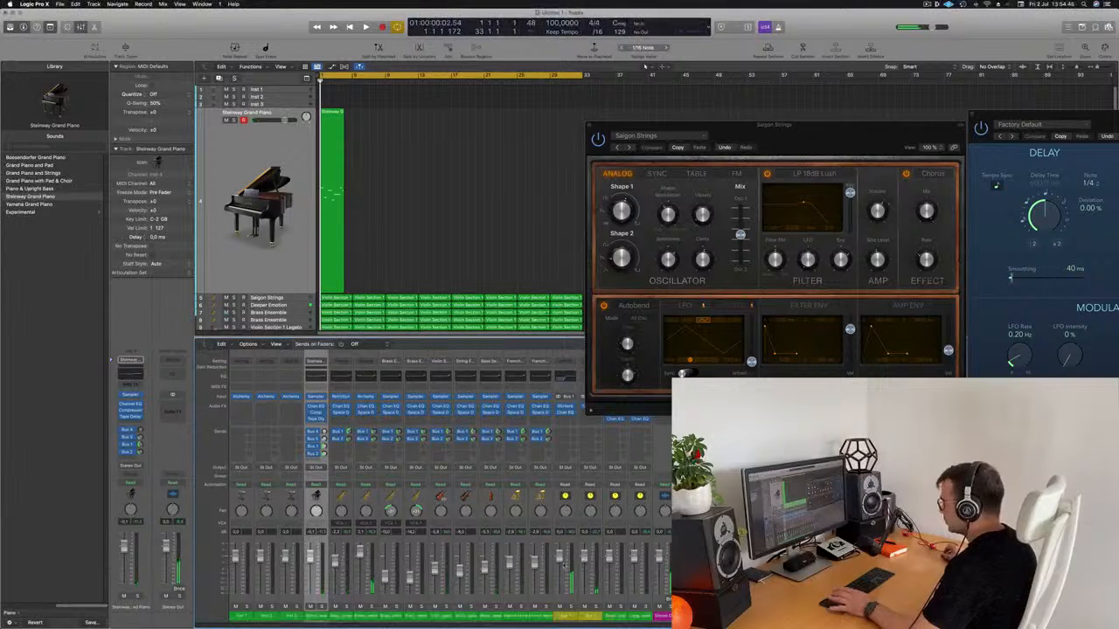
# Step: Select all channel strips from Steinway Grand Piano to the last French Horn and pull their faders down to minimum
pyautogui.moveTo(540, 616); pyautogui.dragTo(317, 616)
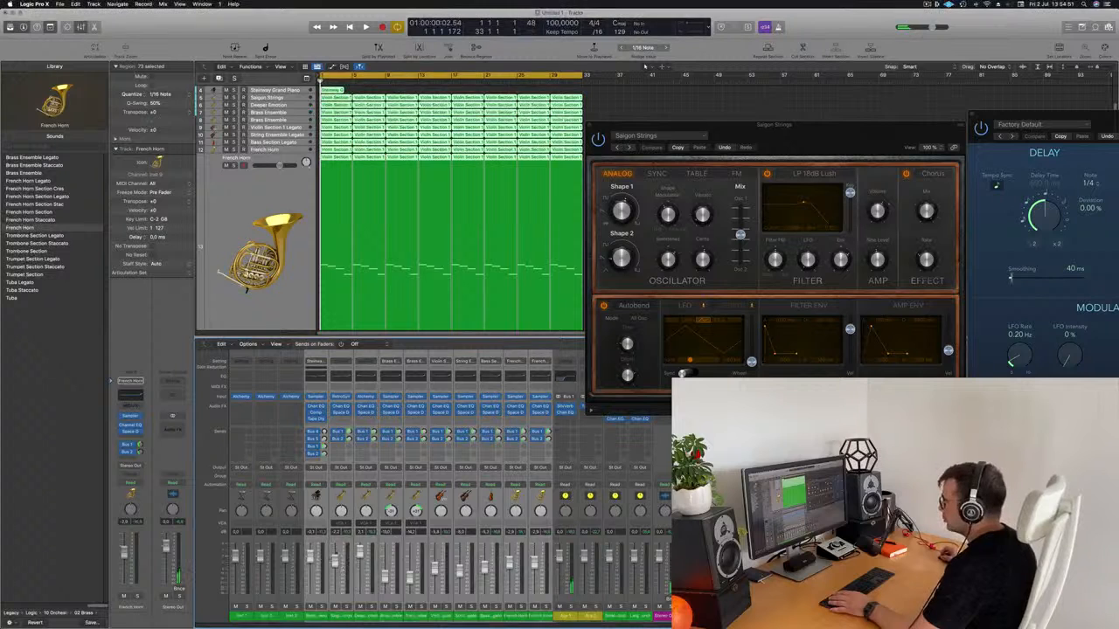
pyautogui.moveTo(334, 563); pyautogui.dragTo(335, 599)
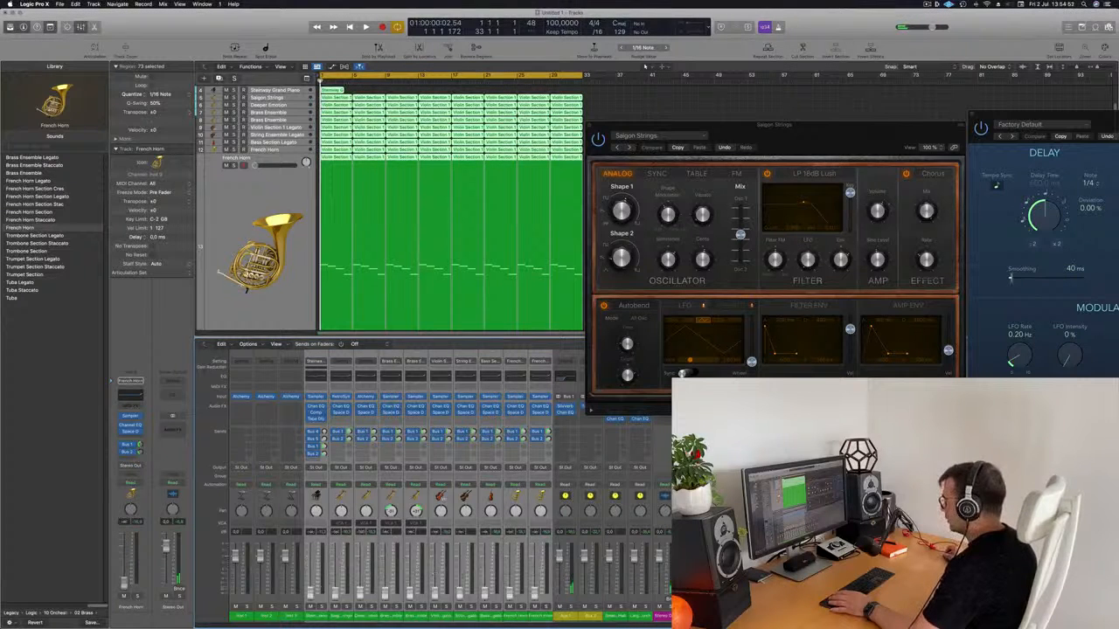
pyautogui.click(212, 559)
# Step: Play the arrangement from the start and bring the Deeper Emotion track's volume back up
pyautogui.press('space')
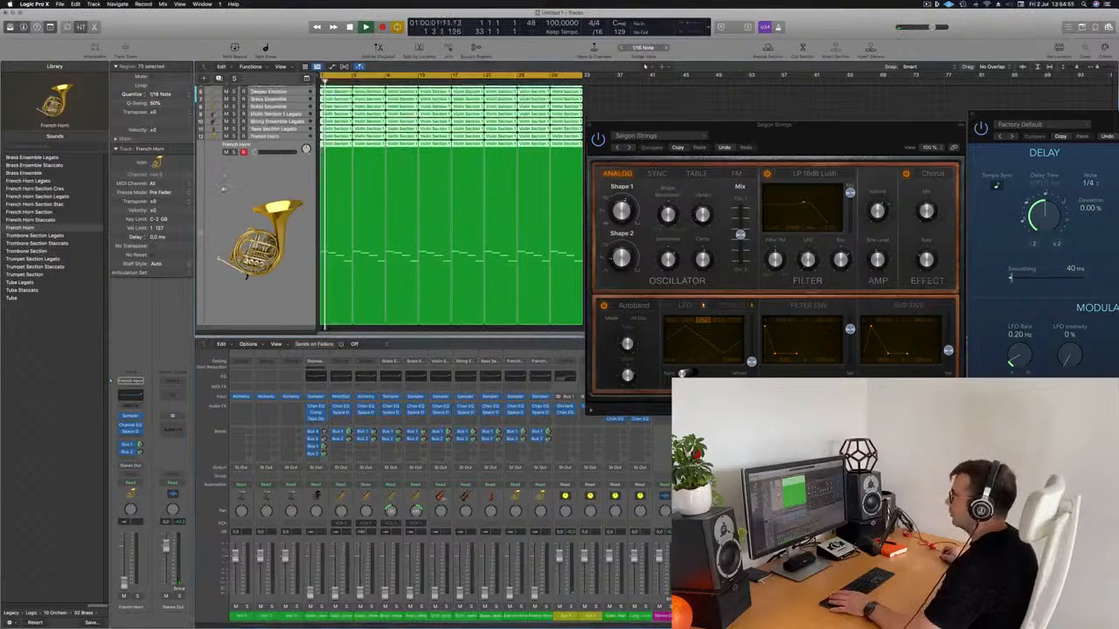
pyautogui.scroll(4, 297, 111)
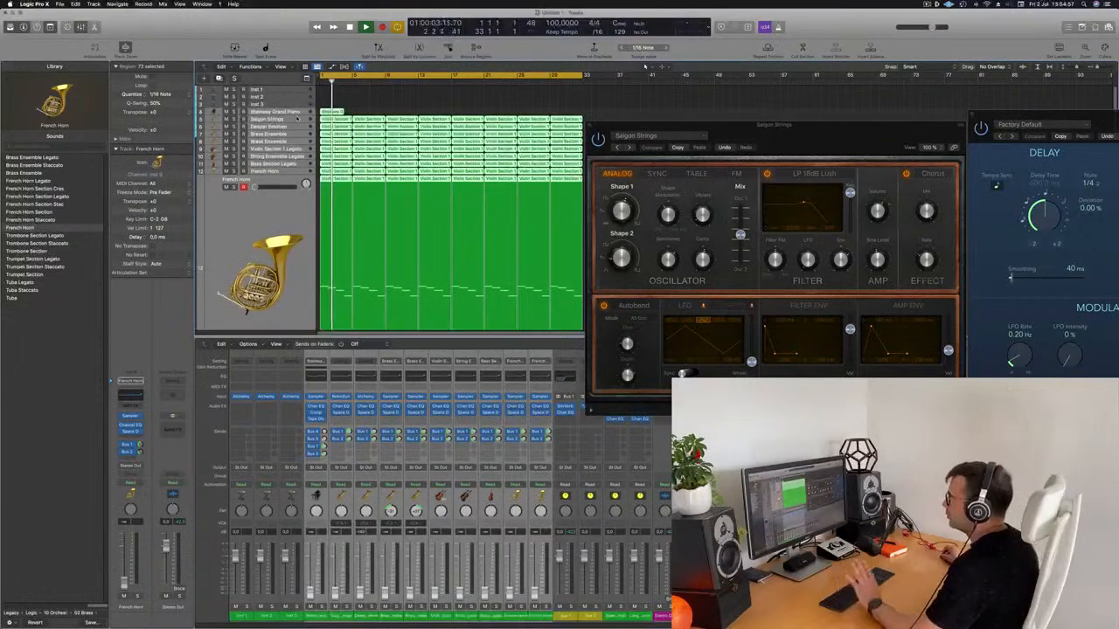
pyautogui.click(295, 119)
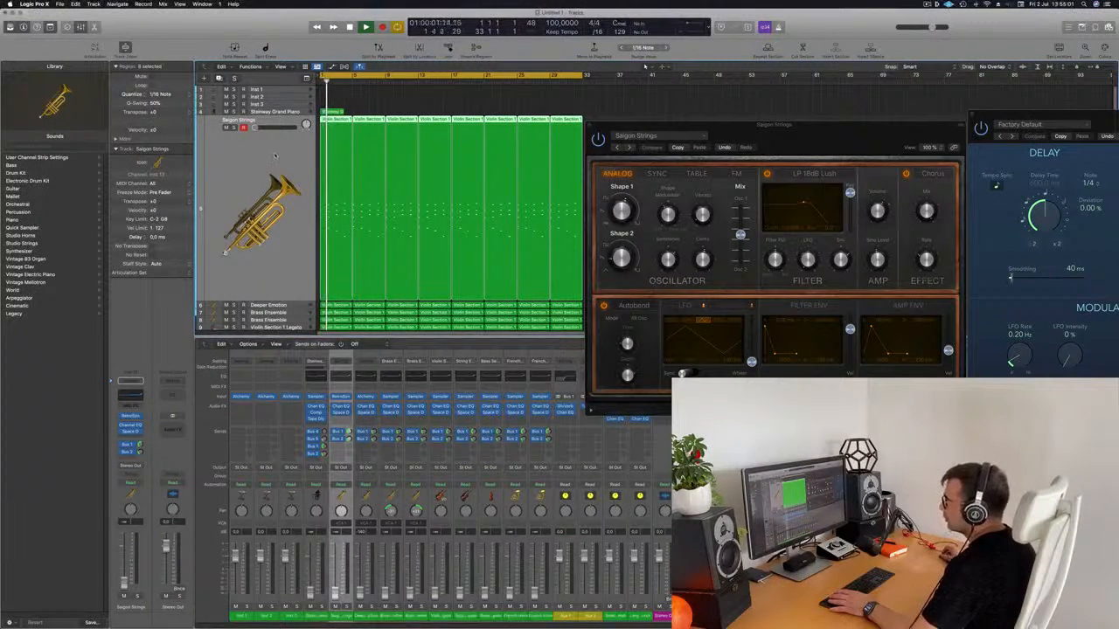
pyautogui.click(281, 305)
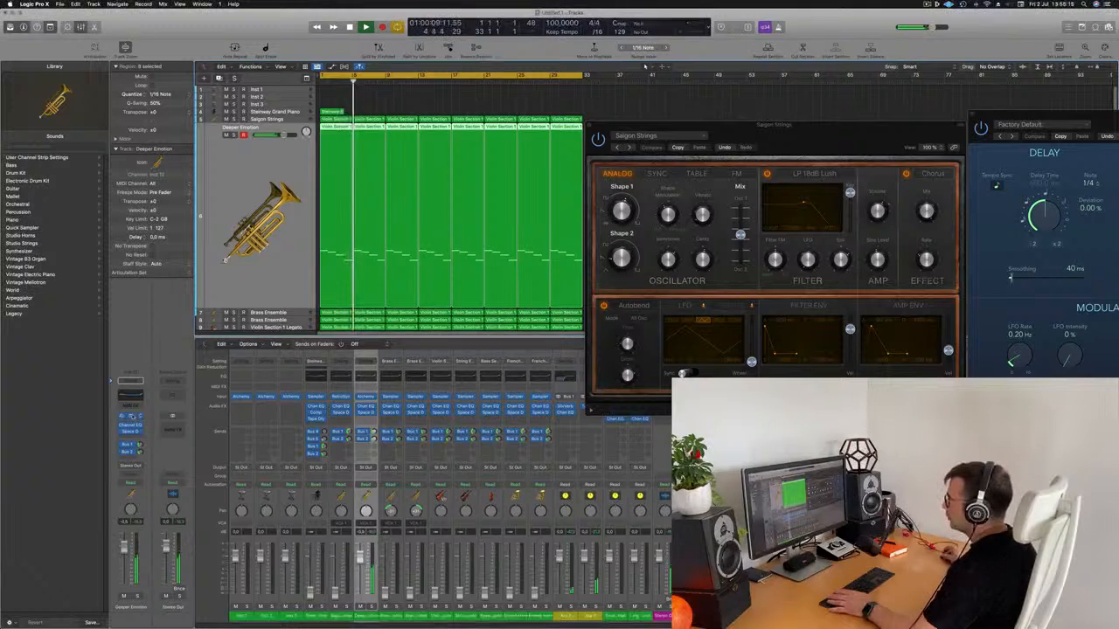
# Step: Open the Deeper Emotion instrument, move its window aside and show the track's notes in the Piano Roll
pyautogui.click(132, 417)
pyautogui.moveTo(419, 139); pyautogui.dragTo(886, 209)
pyautogui.click(420, 308)
pyautogui.doubleClick(420, 308)
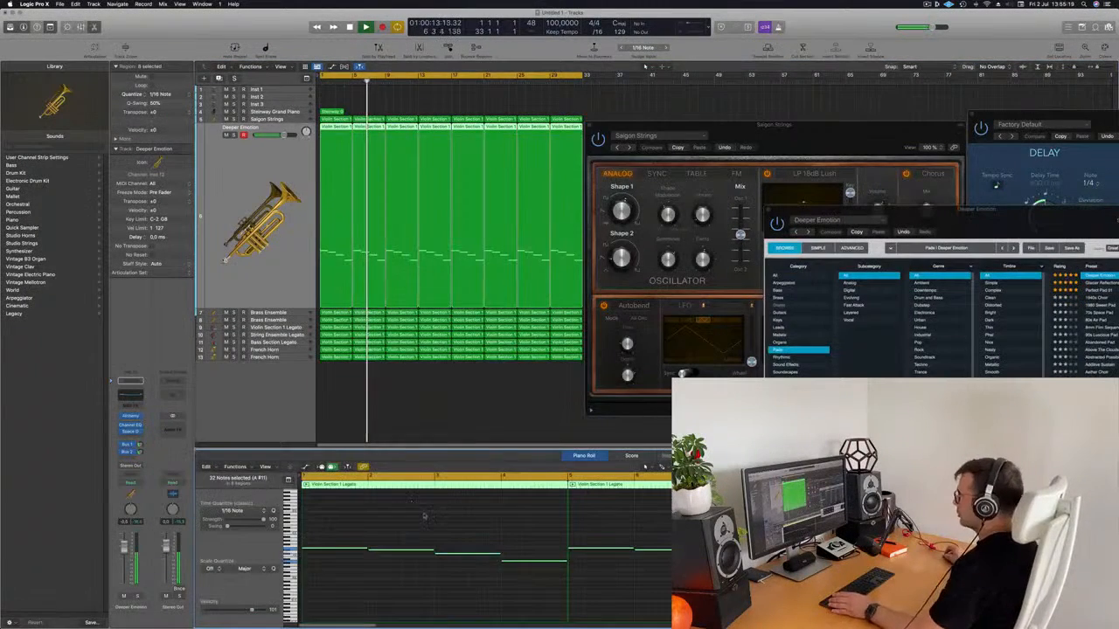
# Step: Try all Deeper Emotion notes an octave higher during playback, then return them to their original octave
pyautogui.hotkey('alt', 'shift', 'Up')
pyautogui.press('Return')
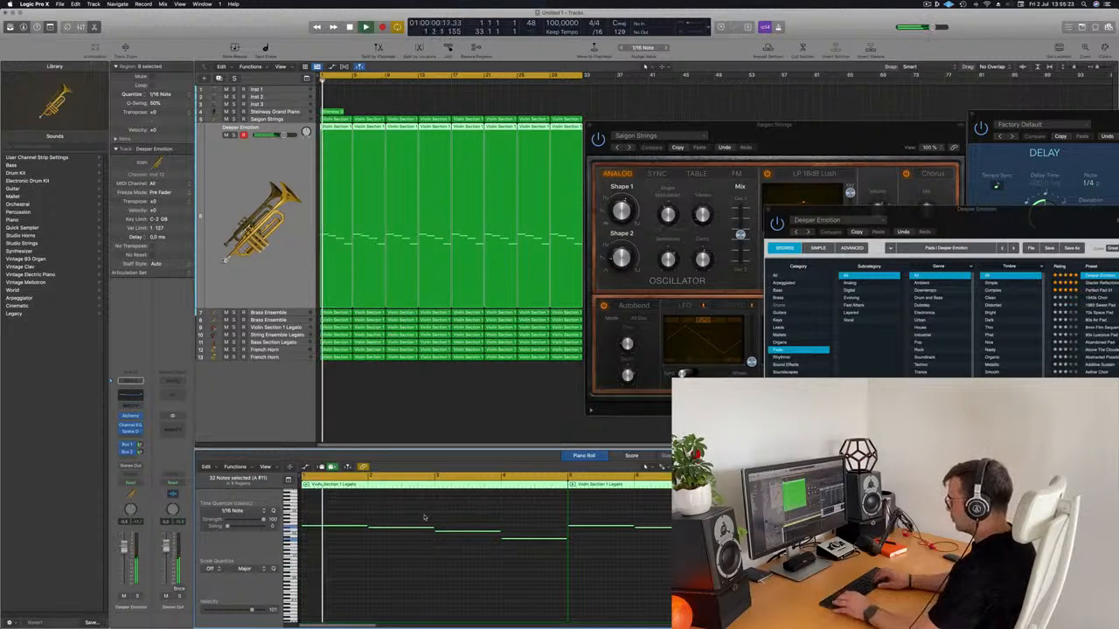
pyautogui.hotkey('alt', 'shift', 'Down')
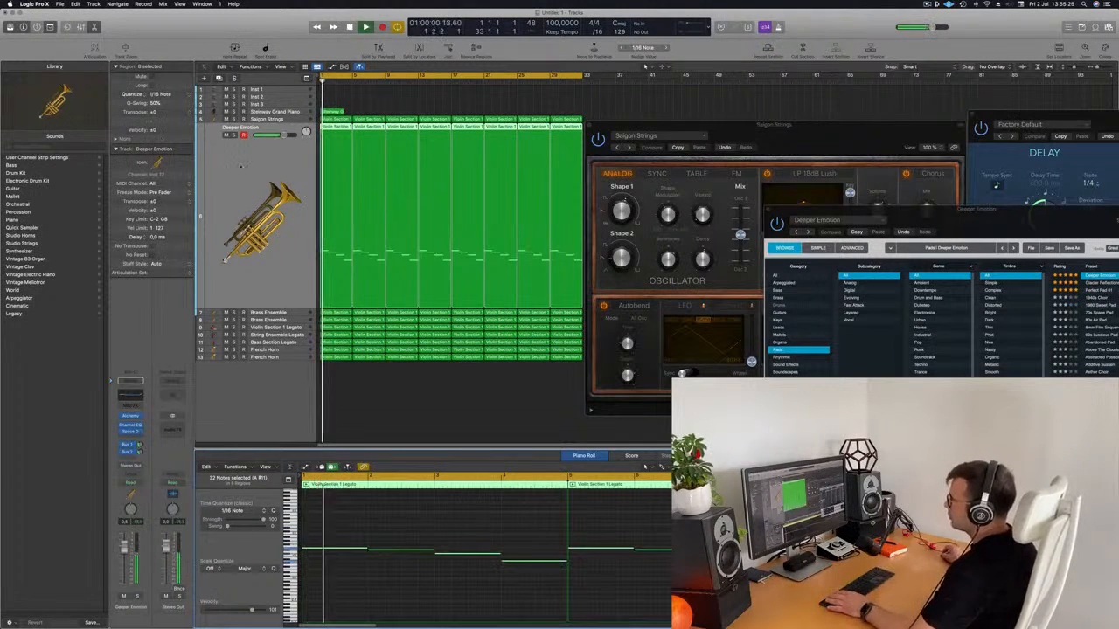
pyautogui.press('Return')
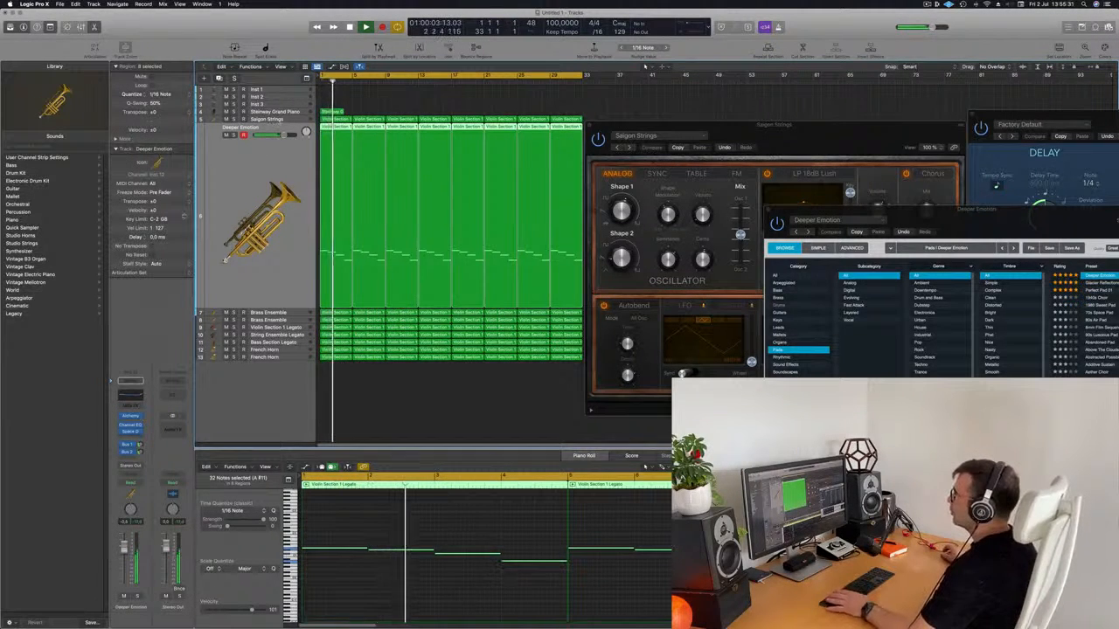
# Step: Select the Saigon Strings track, raise its fader partway and play the arrangement from the start
pyautogui.press('Up')
pyautogui.press('Return')
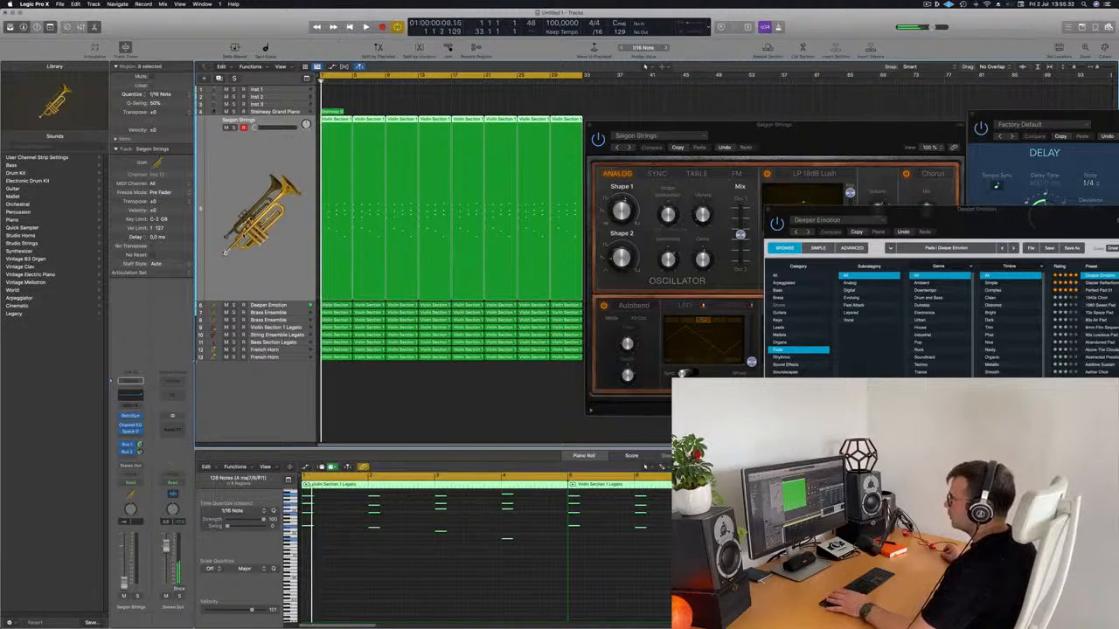
pyautogui.moveTo(124, 584); pyautogui.dragTo(124, 576)
pyautogui.press('space')
pyautogui.press('Return')
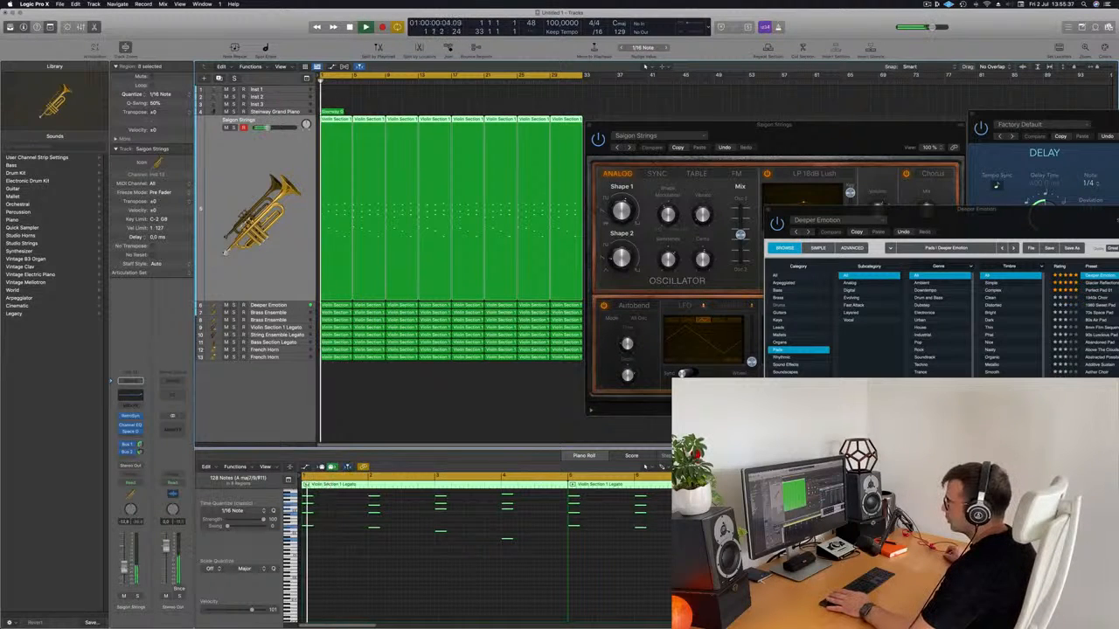
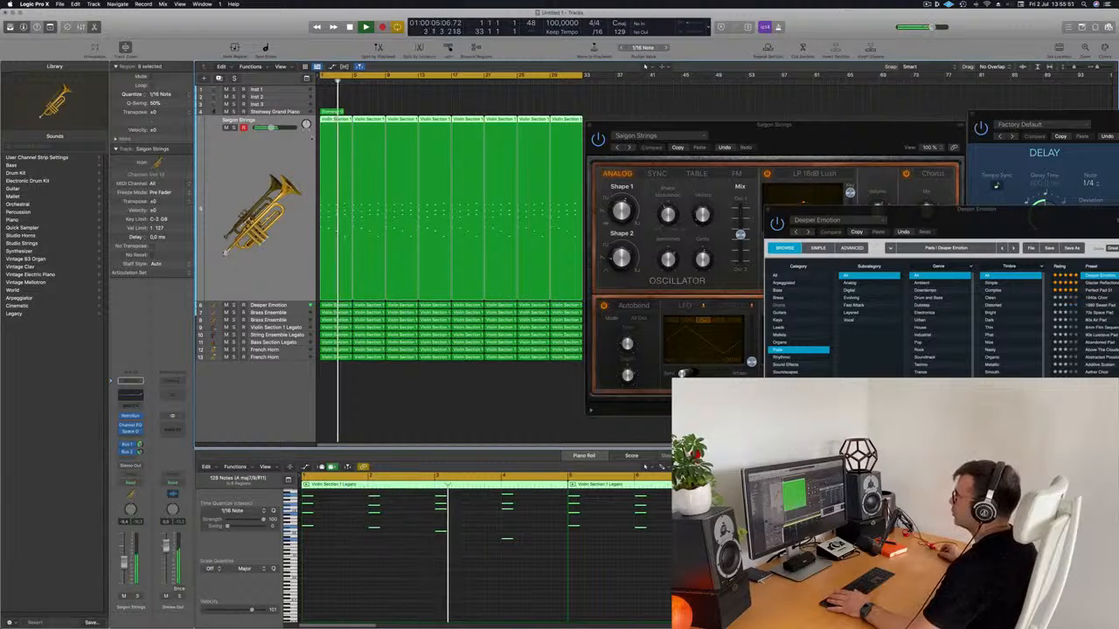
# Step: Play the arrangement from the start with the Steinway Grand Piano region's notes shown in the Piano Roll
pyautogui.press('Return')
pyautogui.click(332, 112)
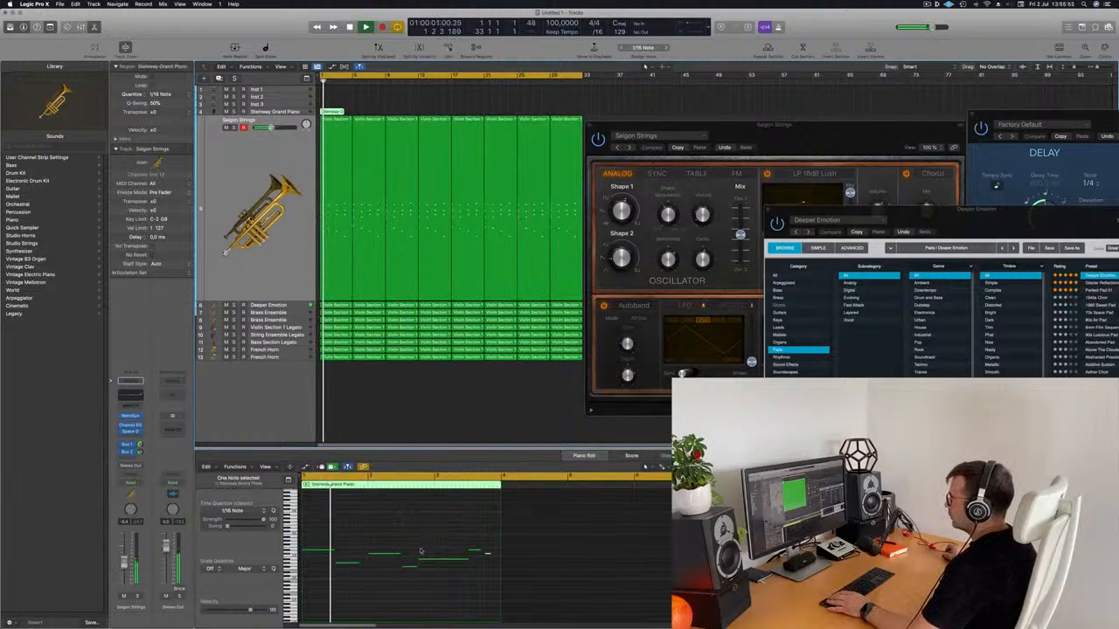
pyautogui.press('Return')
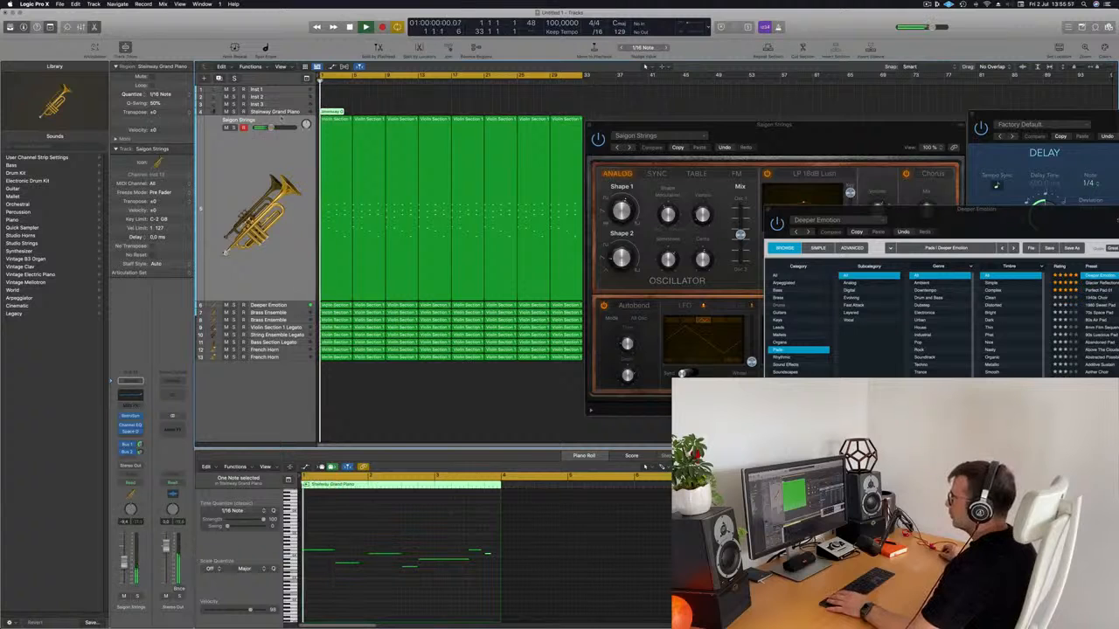
pyautogui.press('Return')
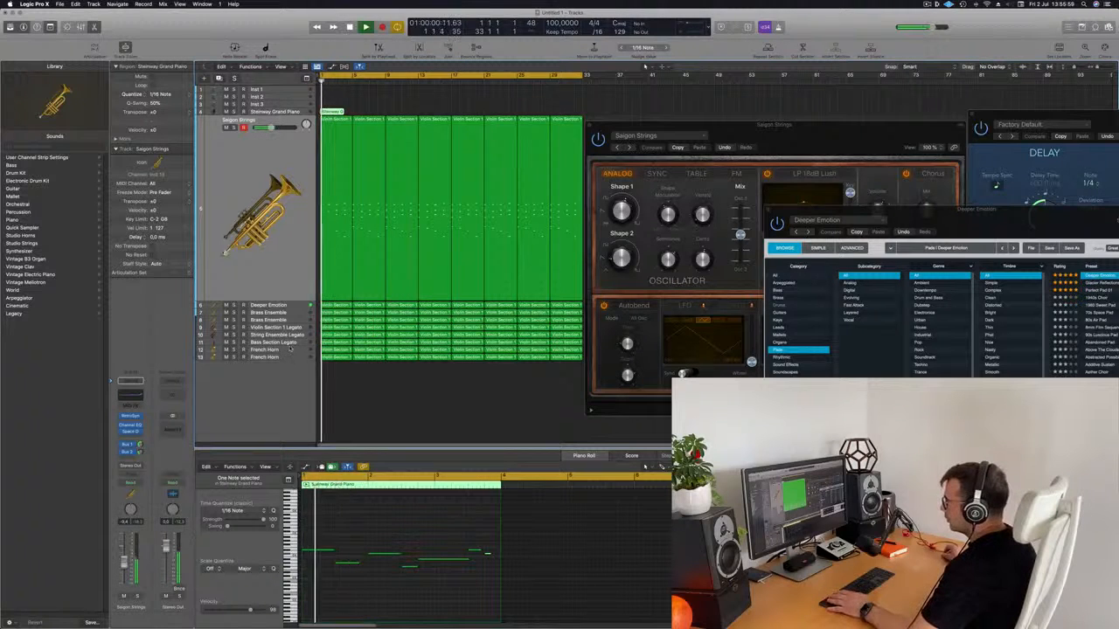
# Step: Bring up the Bass Section Legato track's volume and name all regions in the project by their tracks
pyautogui.click(289, 342)
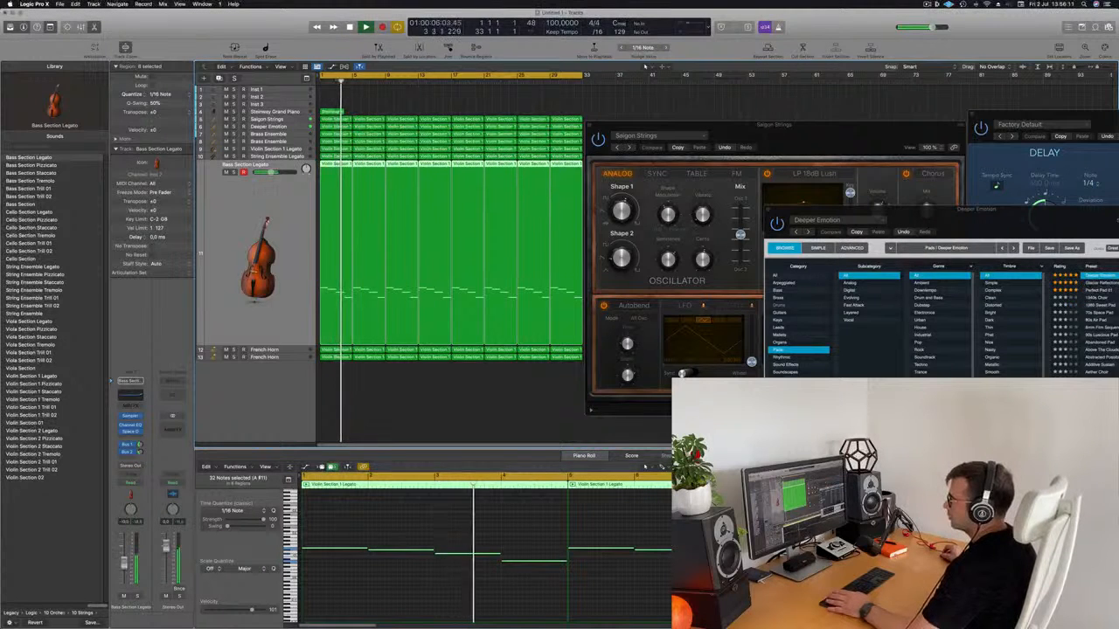
pyautogui.press('super+a')
pyautogui.rightClick(376, 166)
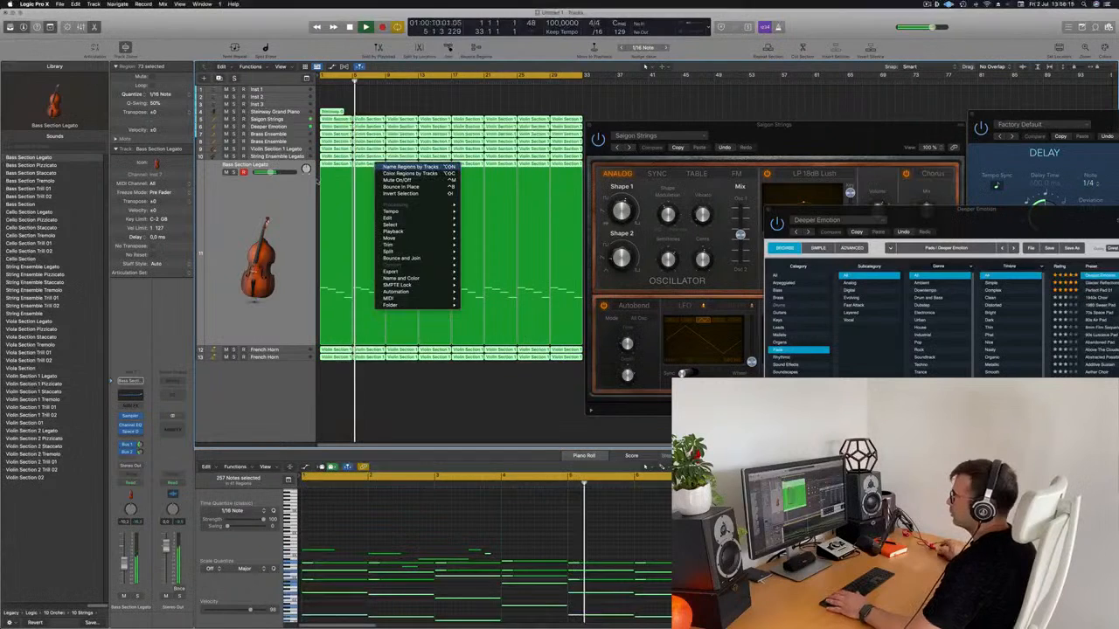
pyautogui.click(407, 166)
pyautogui.click(272, 333)
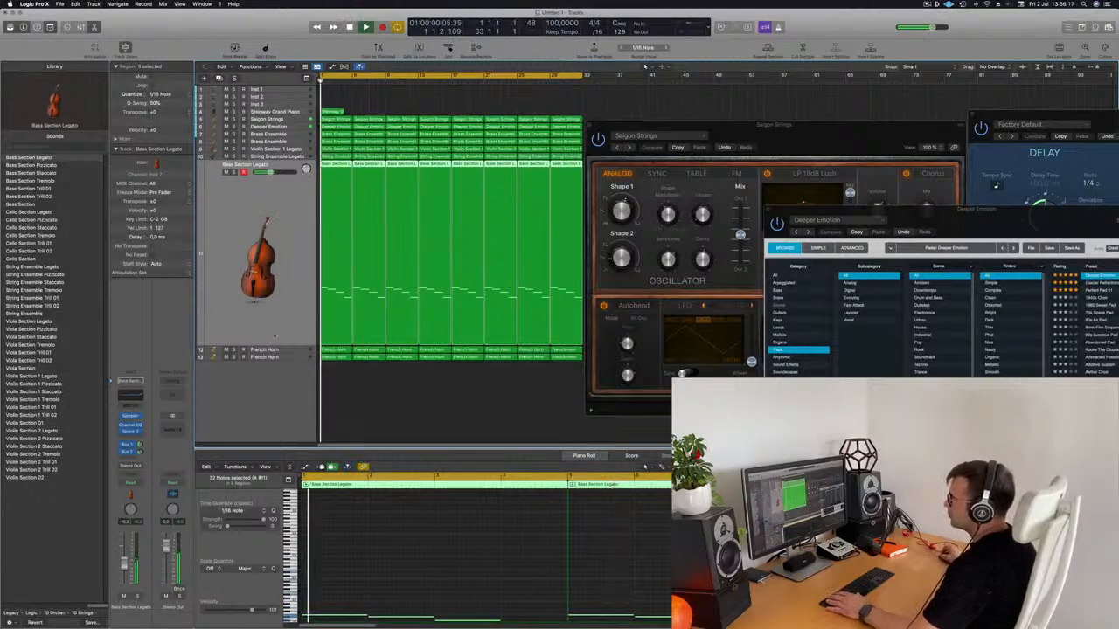
# Step: Bring up the volumes of both French Horn tracks while playing the arrangement from the start
pyautogui.click(289, 355)
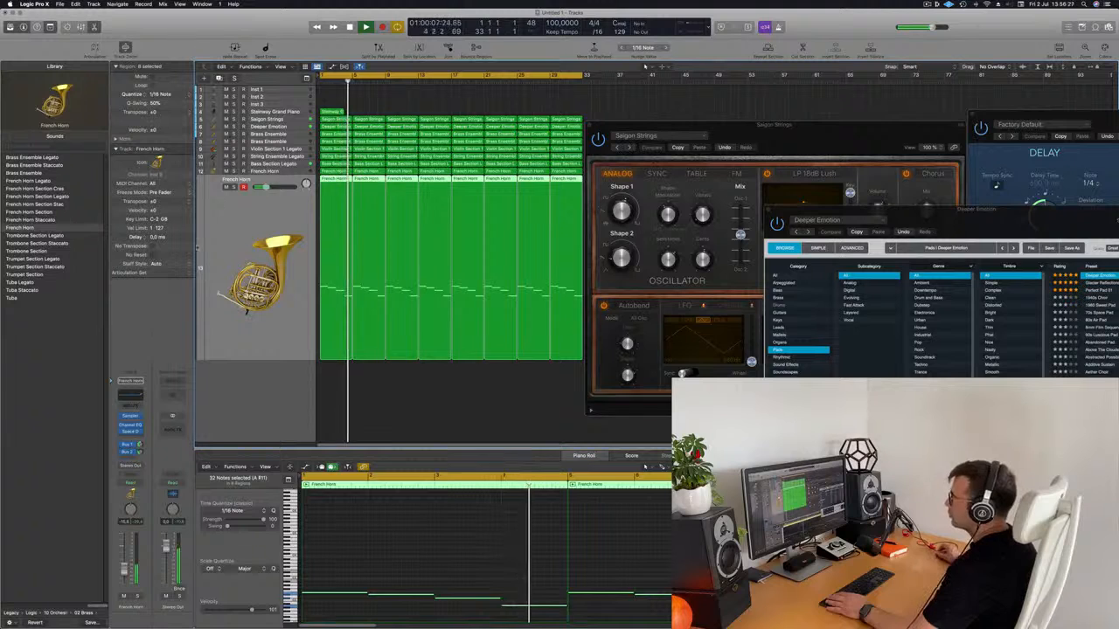
pyautogui.press('Up')
pyautogui.press('Return')
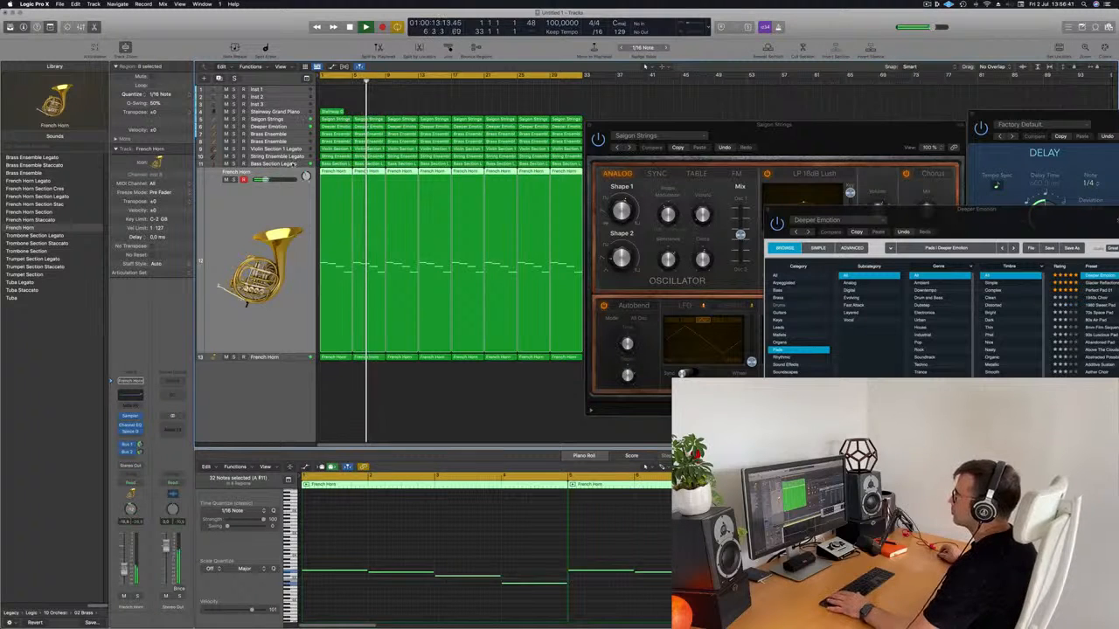
# Step: Add a low cut at about 200 Hz to the String Ensemble Legato track's Channel EQ and bring up the track's volume
pyautogui.click(293, 164)
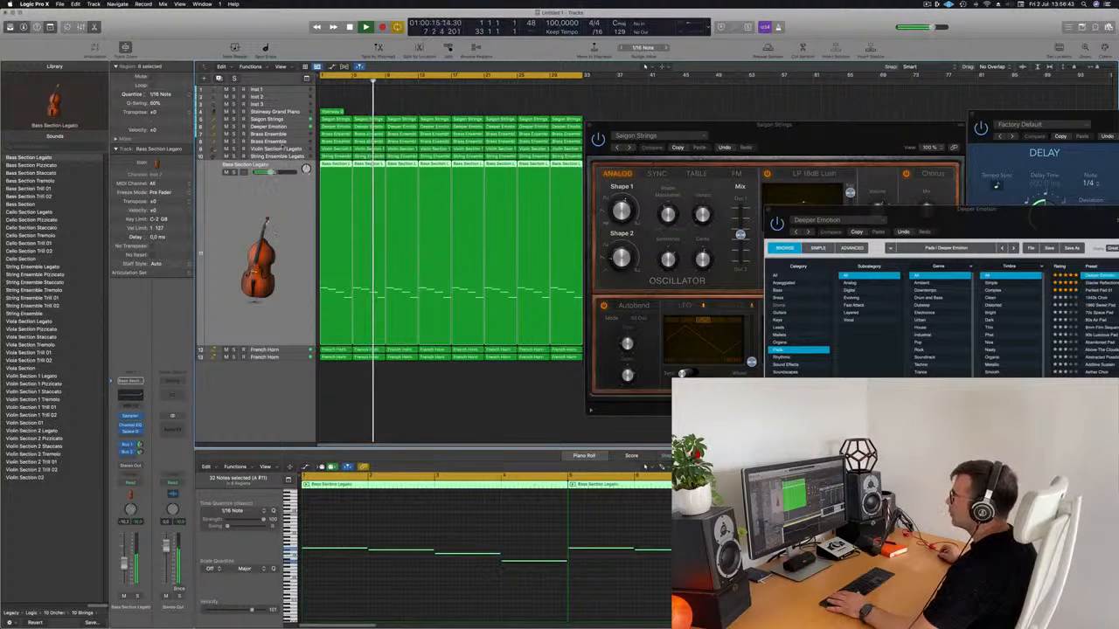
pyautogui.press('Up')
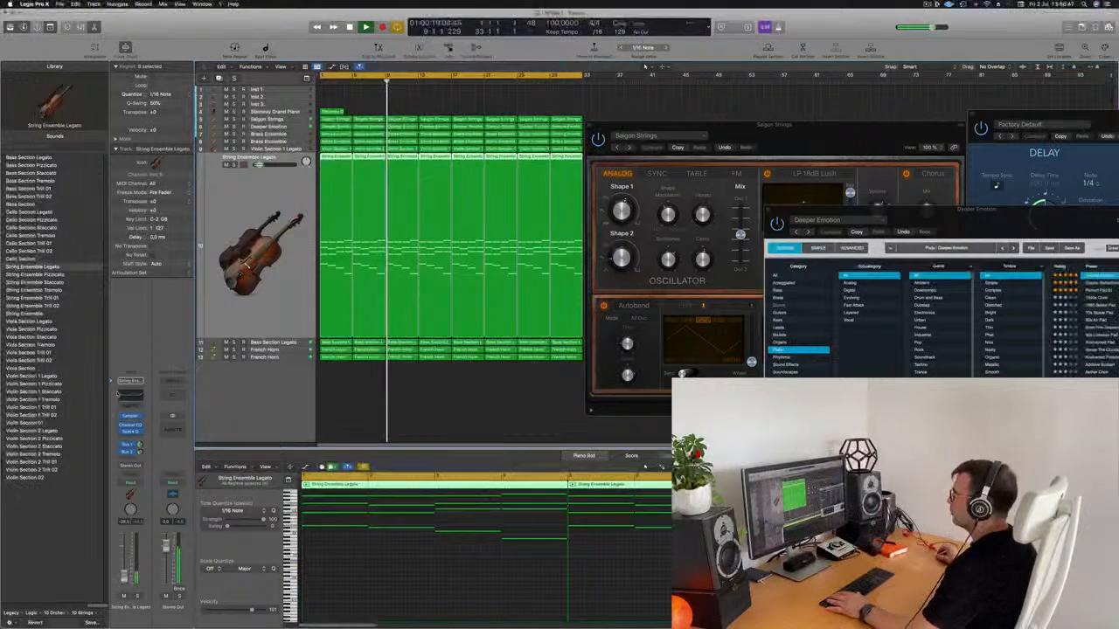
pyautogui.click(124, 394)
pyautogui.click(388, 147)
pyautogui.moveTo(402, 215); pyautogui.dragTo(568, 213)
pyautogui.click(349, 105)
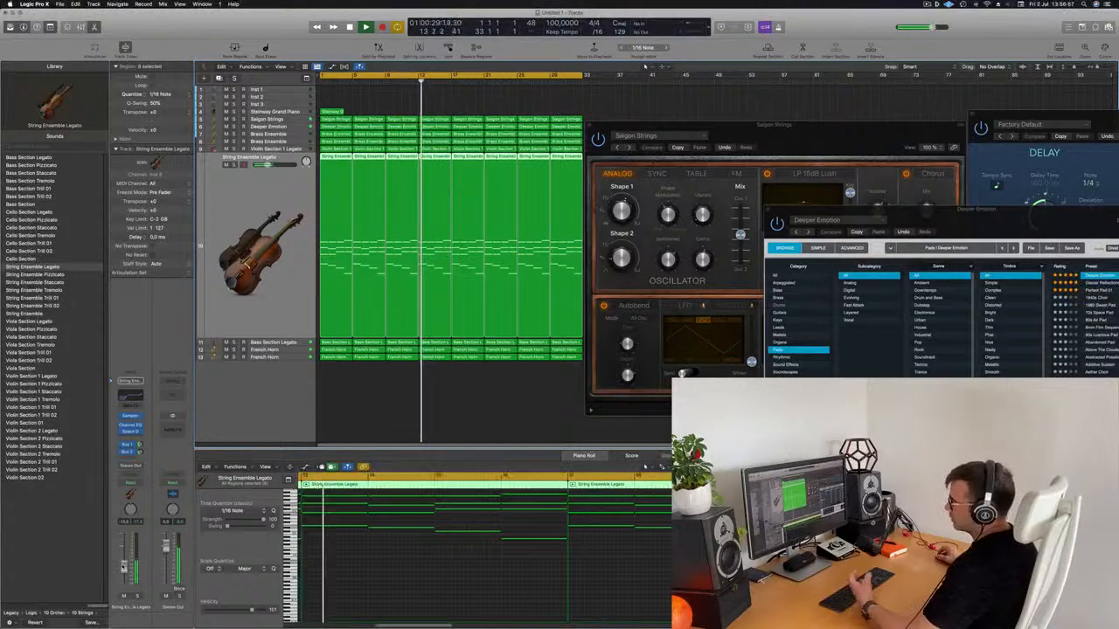
# Step: Review the String Ensemble Legato track's Channel EQ curve against the playing signal and close the EQ
pyautogui.click(132, 397)
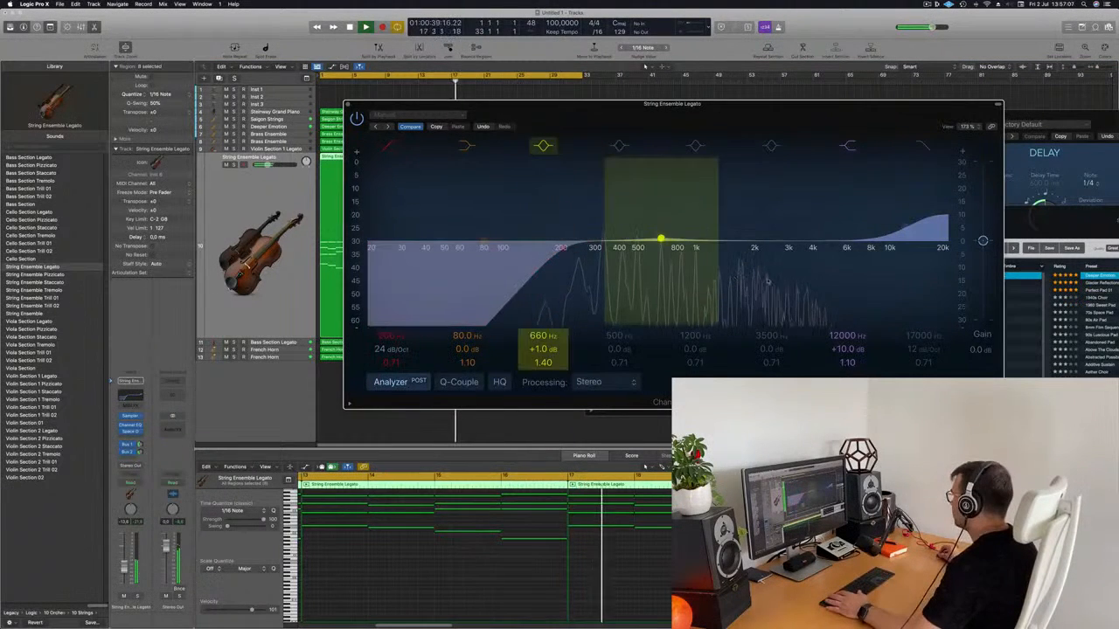
pyautogui.click(228, 155)
pyautogui.click(347, 106)
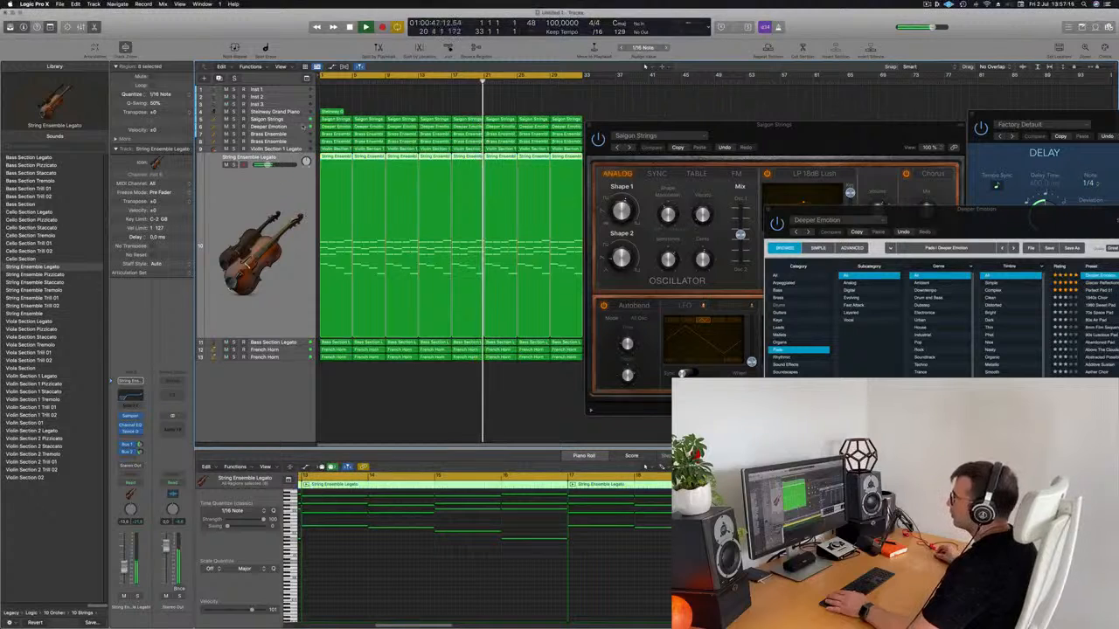
# Step: Bring up the Violin Section 1 Legato track's volume during playback from the start, soloing the track briefly to check it
pyautogui.press('Up')
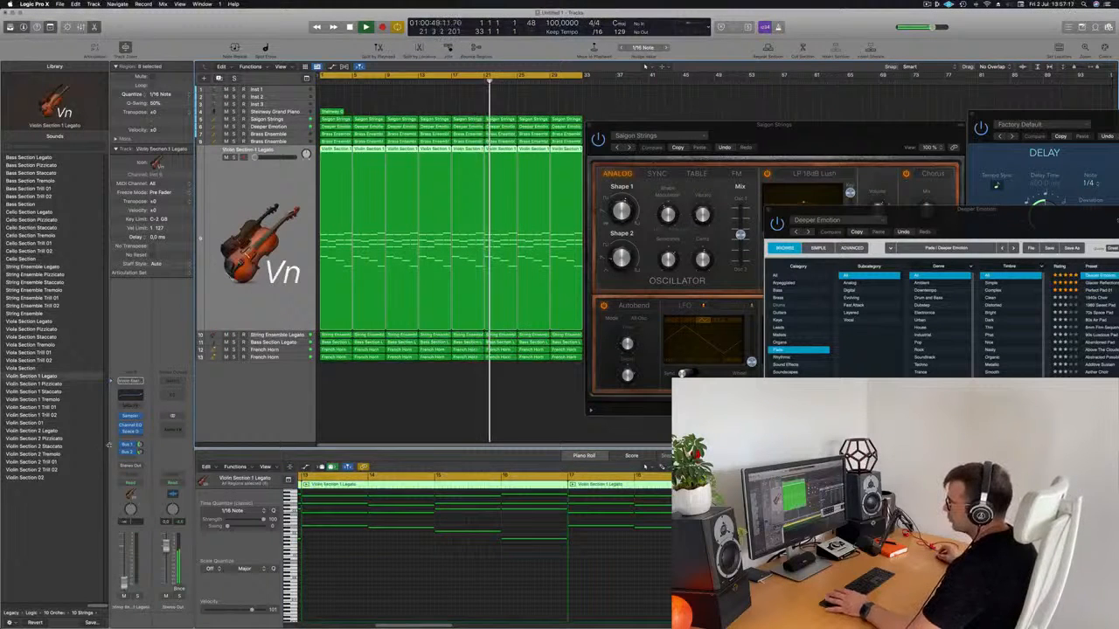
pyautogui.press('Return')
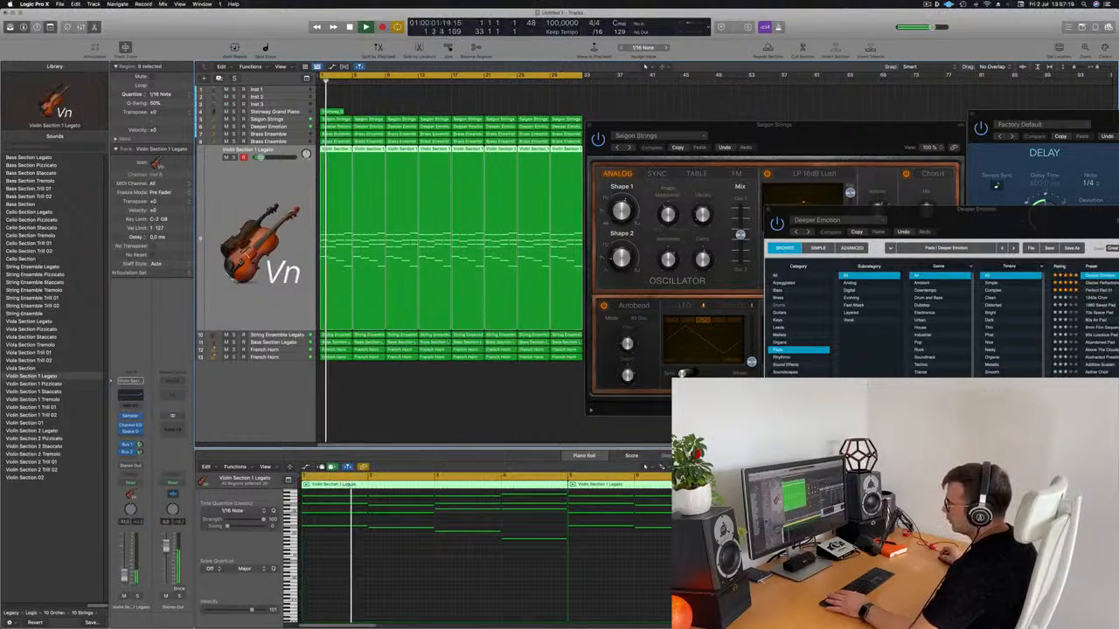
pyautogui.press('s')
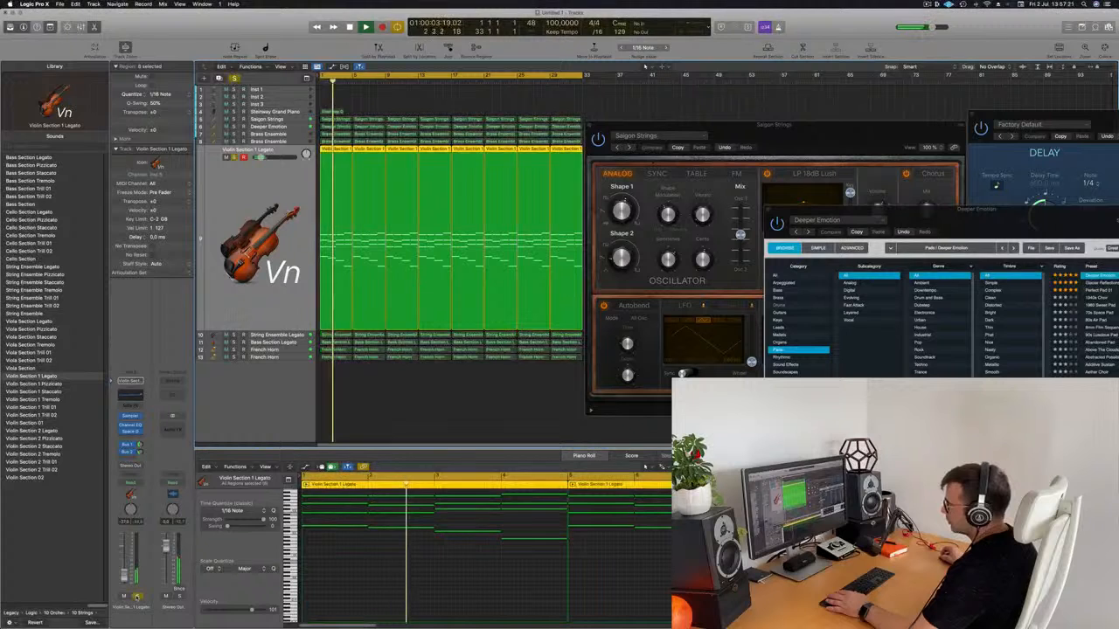
pyautogui.press('s')
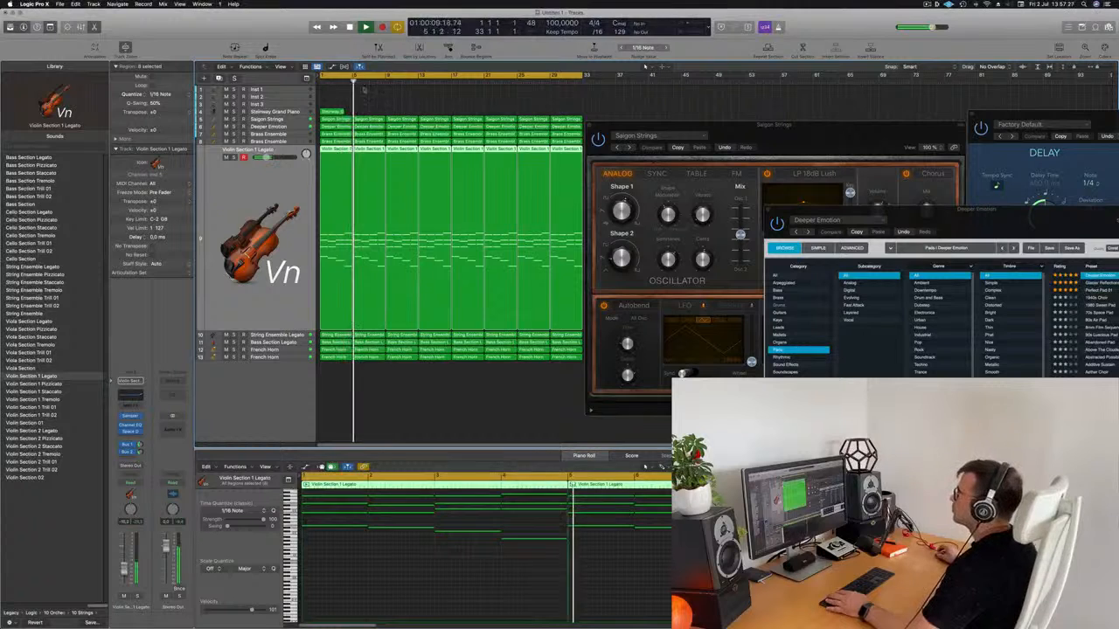
# Step: Bring up the volumes of both Brass Ensemble tracks during playback and move the Saigon Strings instrument window aside
pyautogui.press('Up')
pyautogui.press('Return')
pyautogui.press('space')
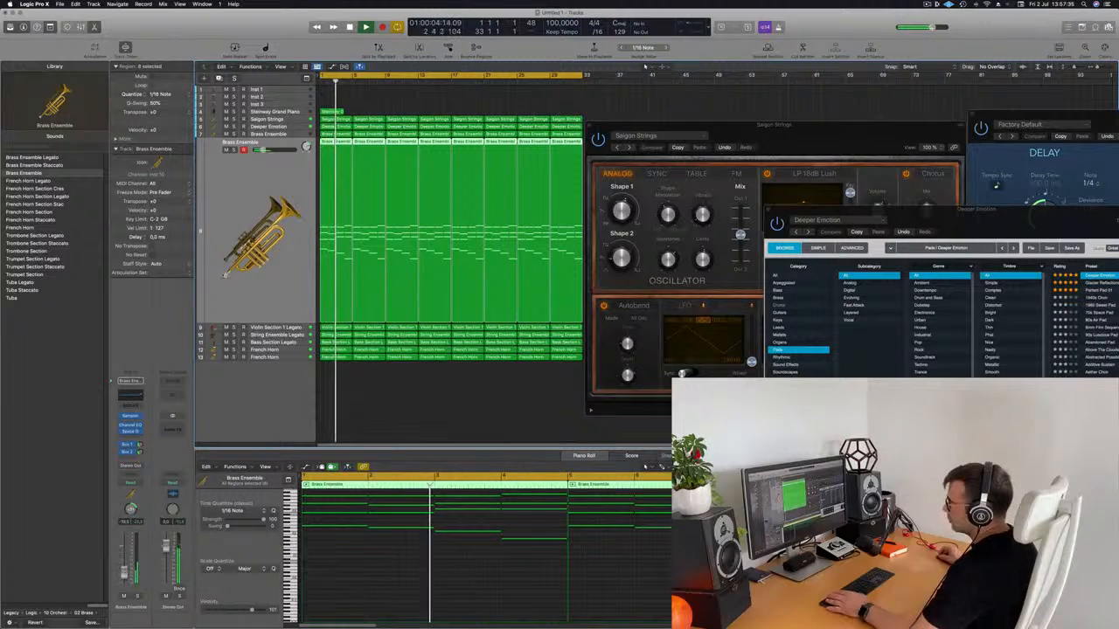
pyautogui.press('Up')
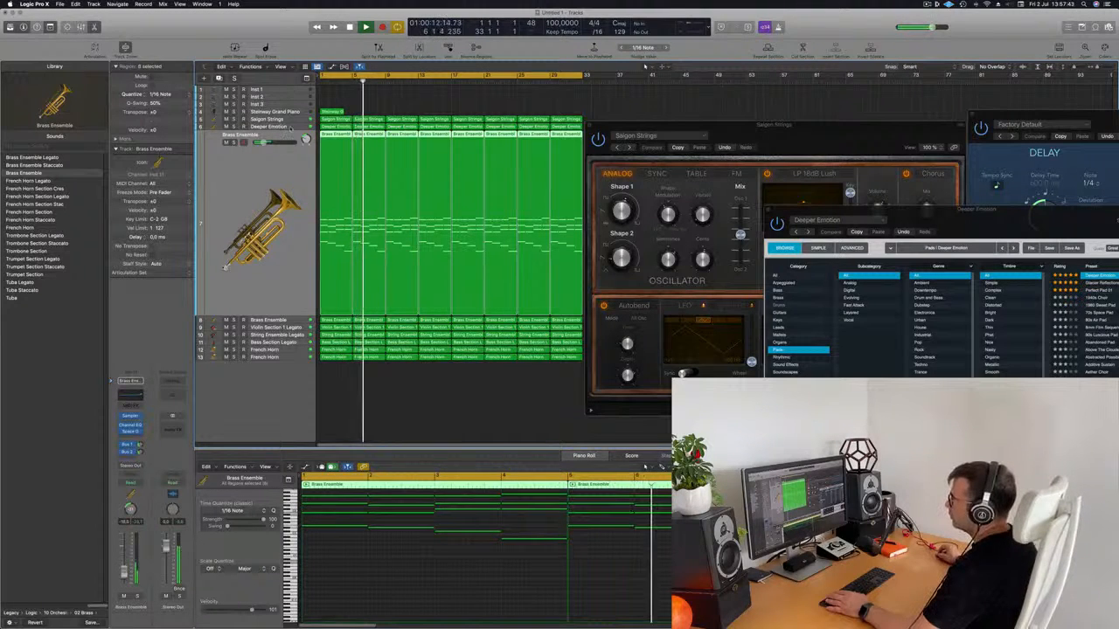
pyautogui.moveTo(636, 126); pyautogui.dragTo(921, 140)
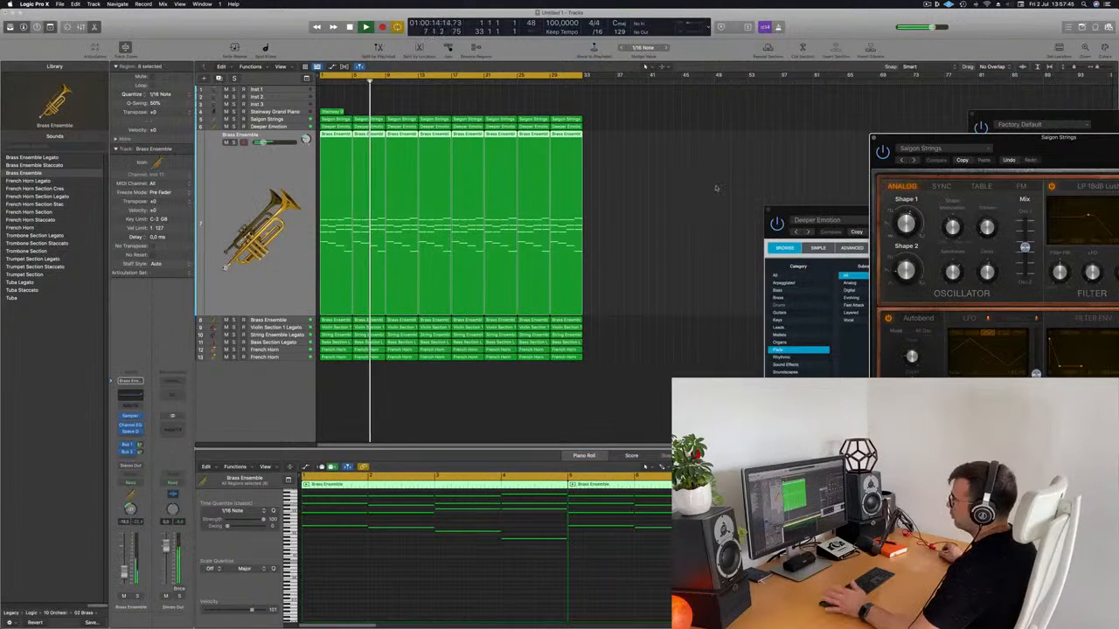
# Step: Raise the Steinway Grand Piano track's volume while playing from the start and adjust its Bus 1 send
pyautogui.click(278, 112)
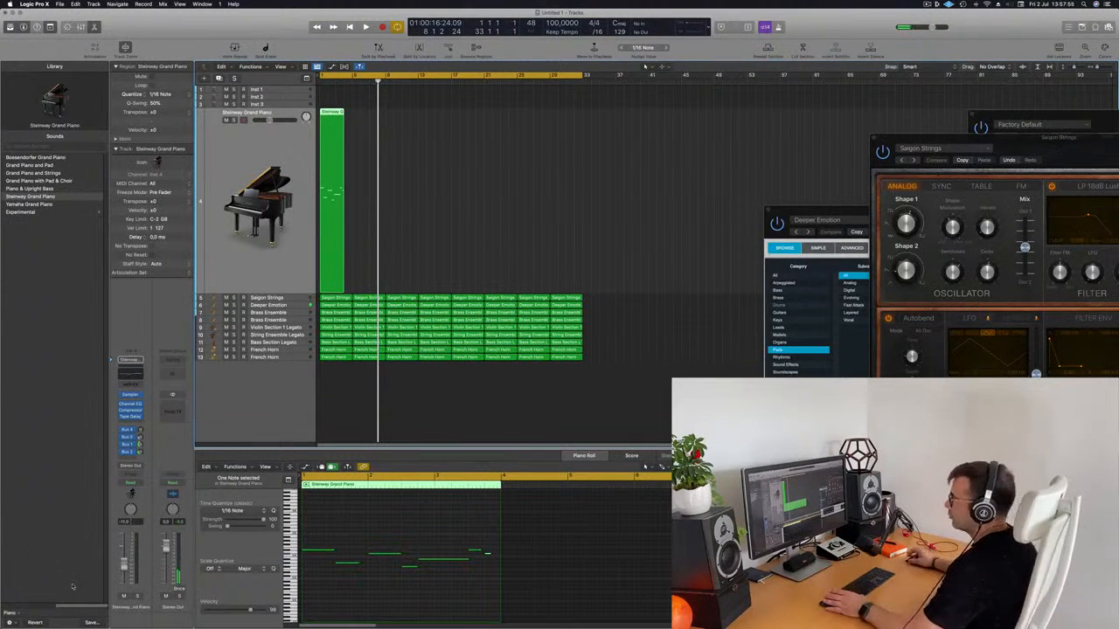
pyautogui.press('Return')
pyautogui.press('space')
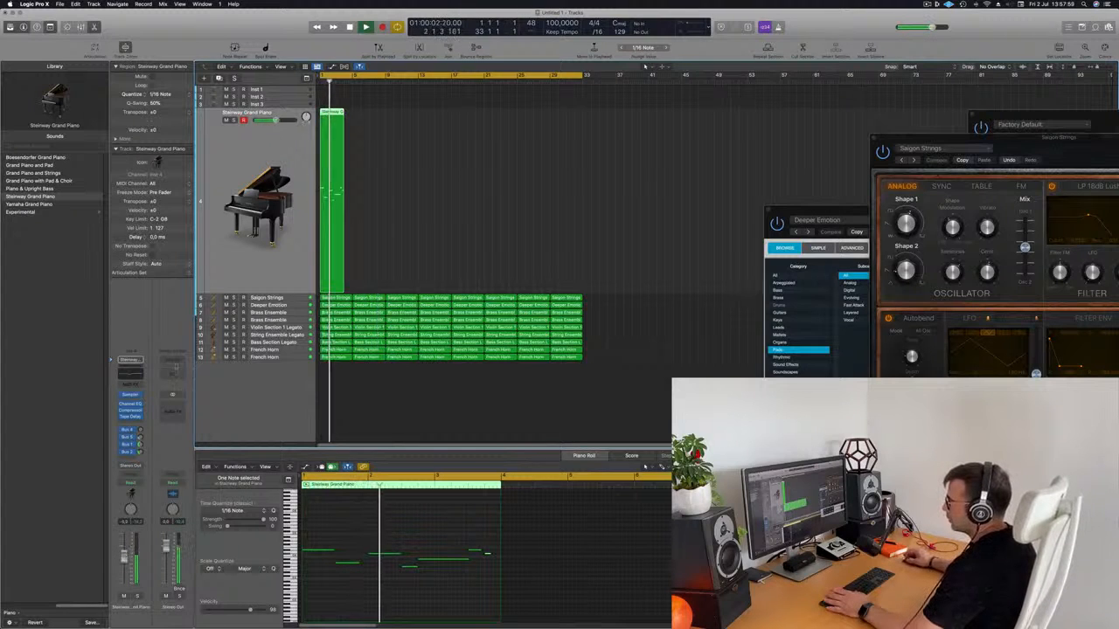
pyautogui.moveTo(141, 445); pyautogui.dragTo(406, 526)
# Step: Delete the short low note before the long piano note, move the long note earlier into the gap and replay the melody
pyautogui.click(408, 533)
pyautogui.press('Return')
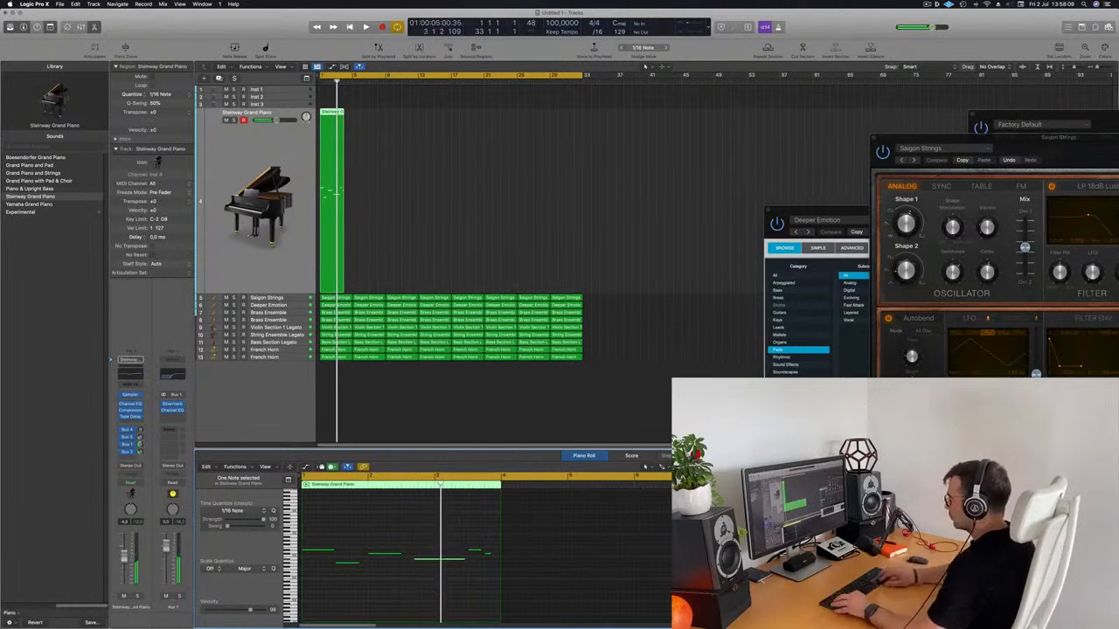
pyautogui.press('Return')
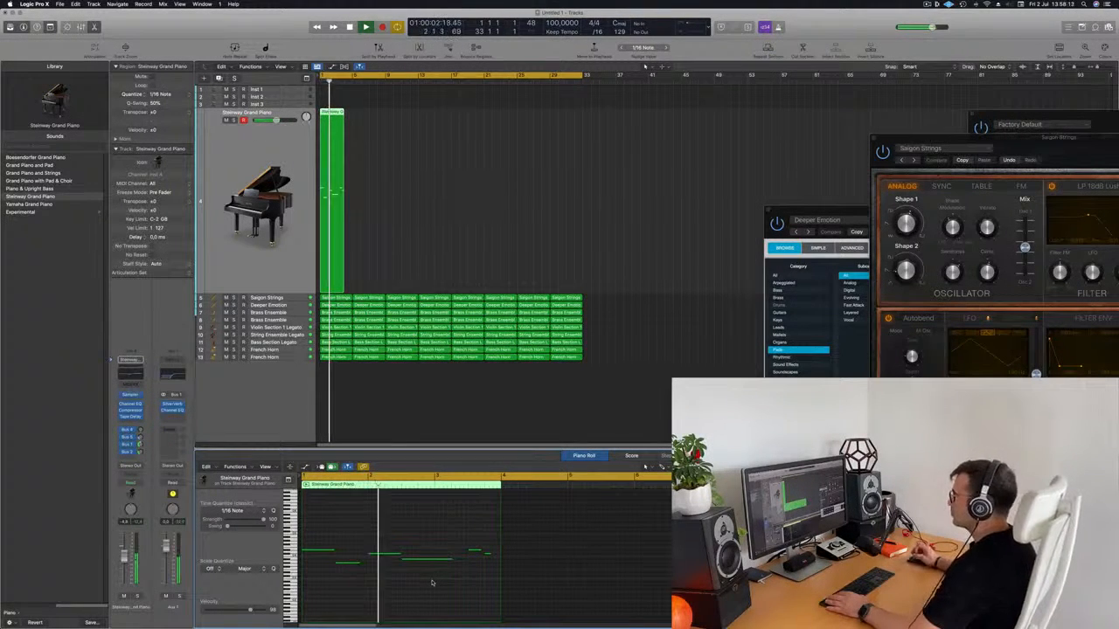
pyautogui.scroll(-2, 438, 587)
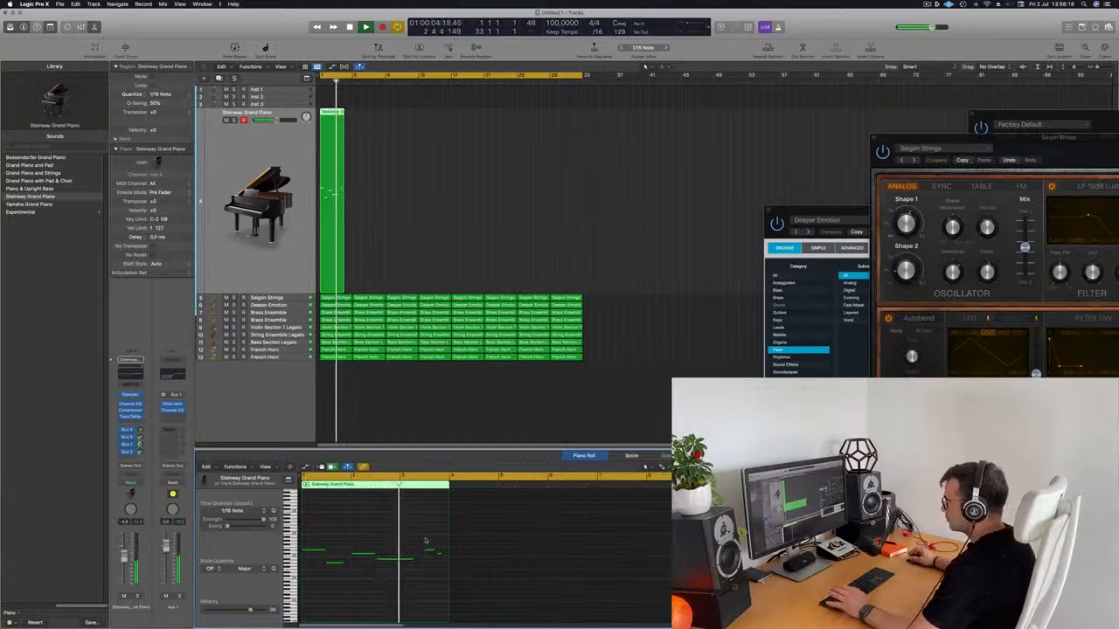
pyautogui.press('Return')
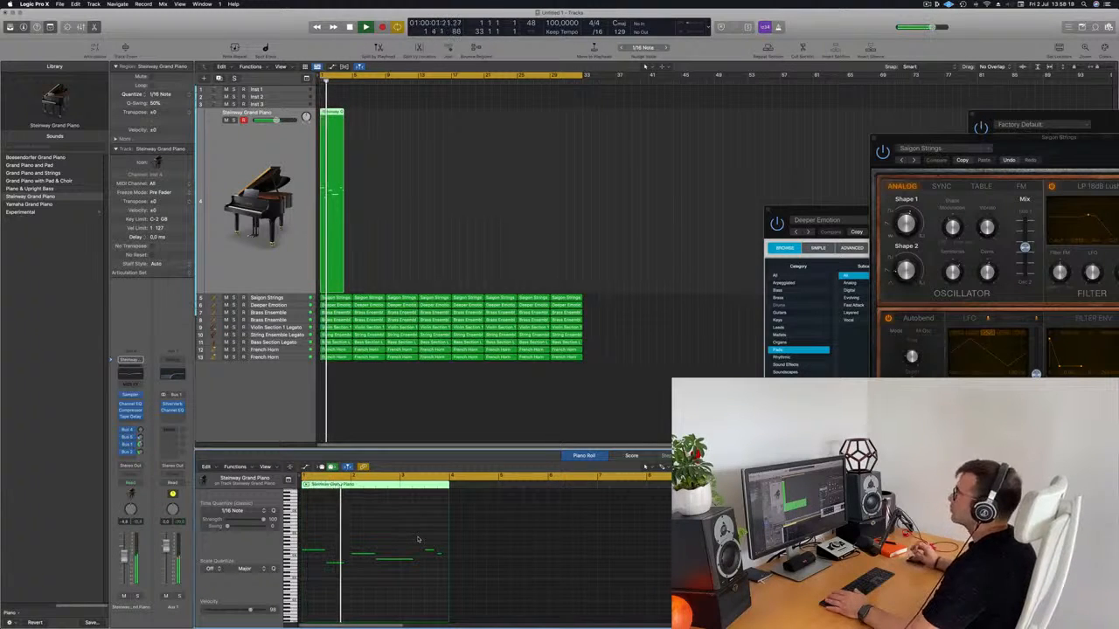
pyautogui.press('Return')
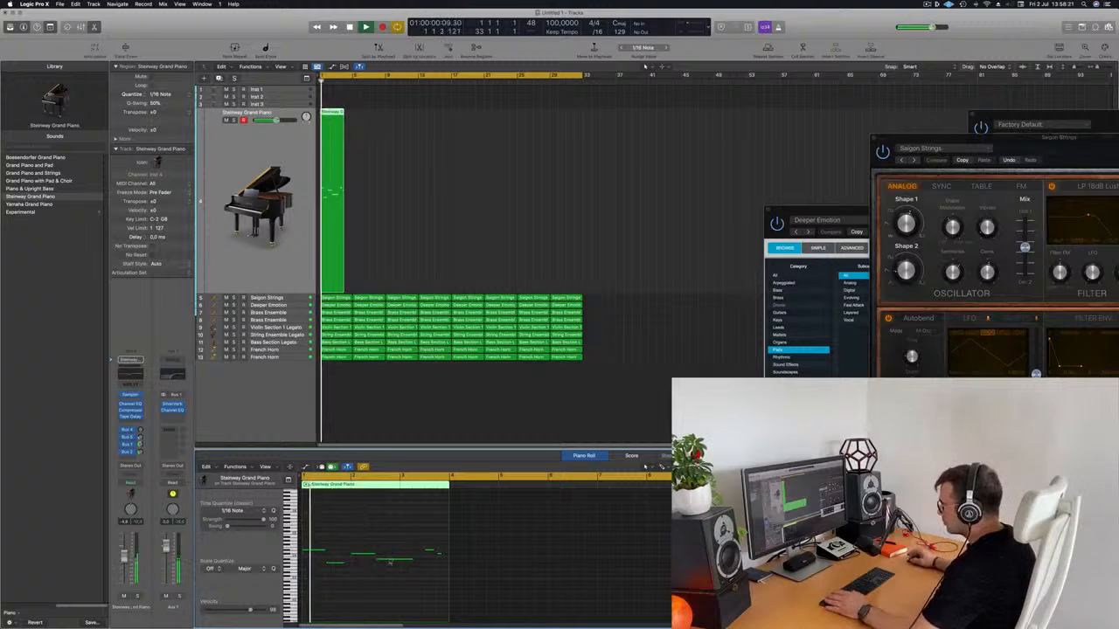
# Step: Swap the two middle piano notes so the long one starts at bar 2 and the shorter one at bar 3
pyautogui.moveTo(386, 560); pyautogui.dragTo(416, 555)
pyautogui.press('space')
pyautogui.click(392, 581)
pyautogui.press('space')
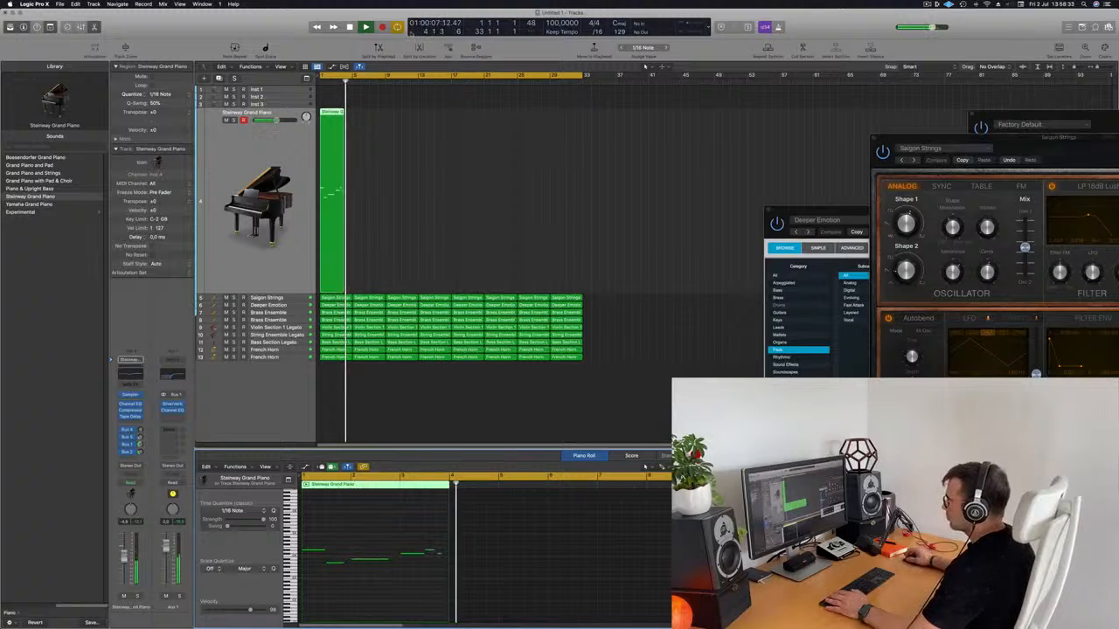
# Step: Lengthen the Steinway Grand Piano region to four bars and play it from the start
pyautogui.press('Return')
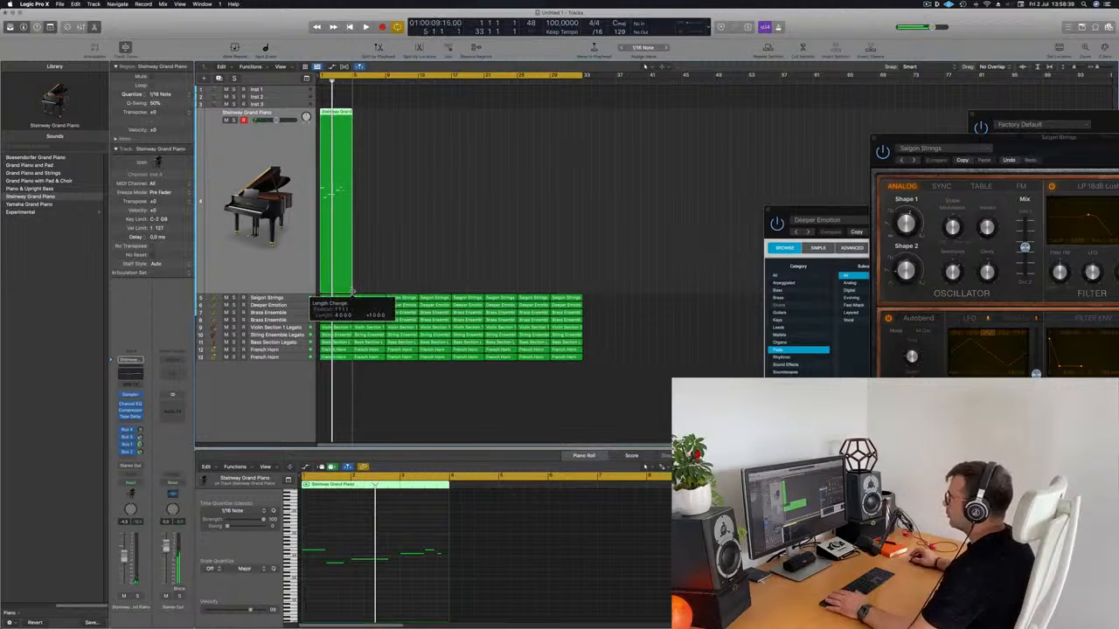
pyautogui.moveTo(352, 291); pyautogui.dragTo(353, 291)
pyautogui.press('space')
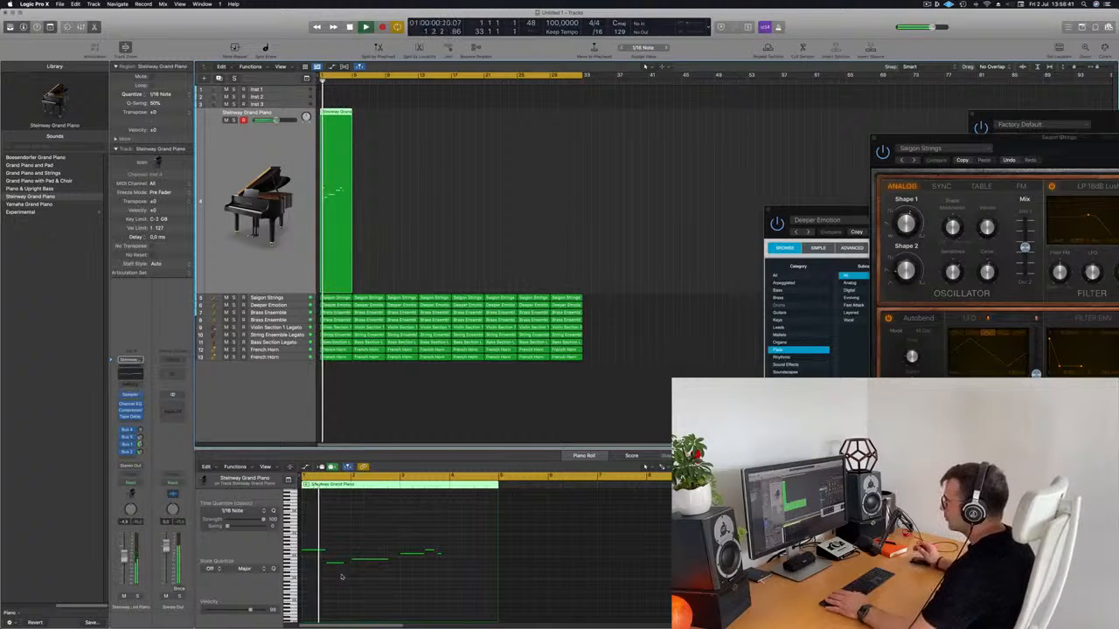
# Step: Transpose the long piano note at bar 2 down to just below the second note's pitch, auditioning the melody from the start
pyautogui.click(367, 560)
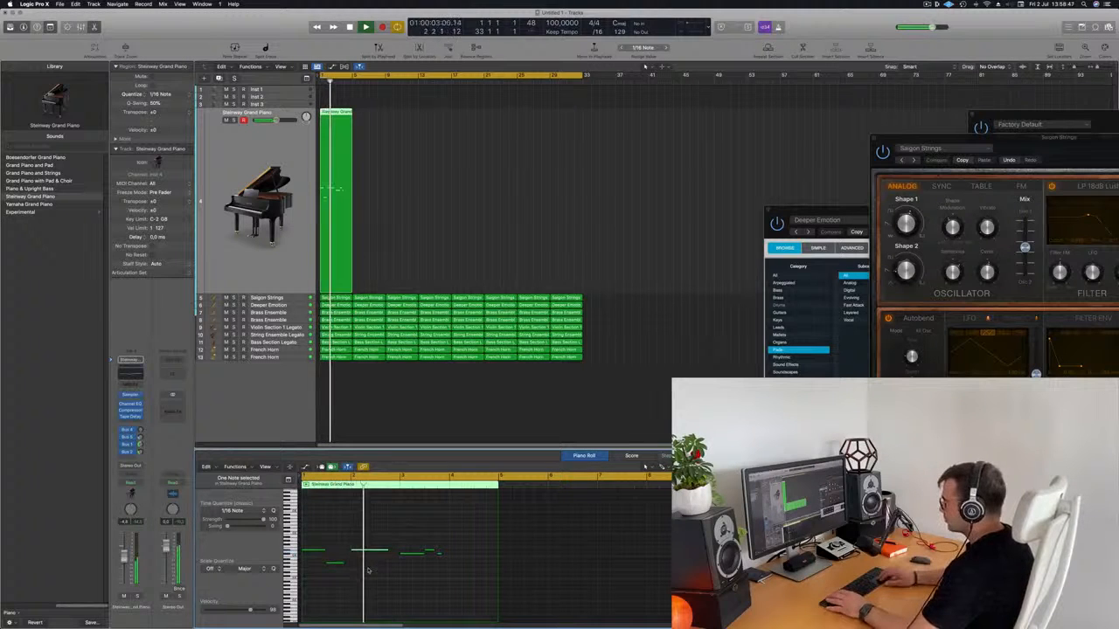
pyautogui.hotkey('alt', 'Down')
pyautogui.hotkey('alt', 'Down')
pyautogui.hotkey('alt', 'Down')
pyautogui.hotkey('alt', 'Down')
pyautogui.hotkey('alt', 'Down')
pyautogui.hotkey('alt', 'Down')
pyautogui.hotkey('alt', 'Down')
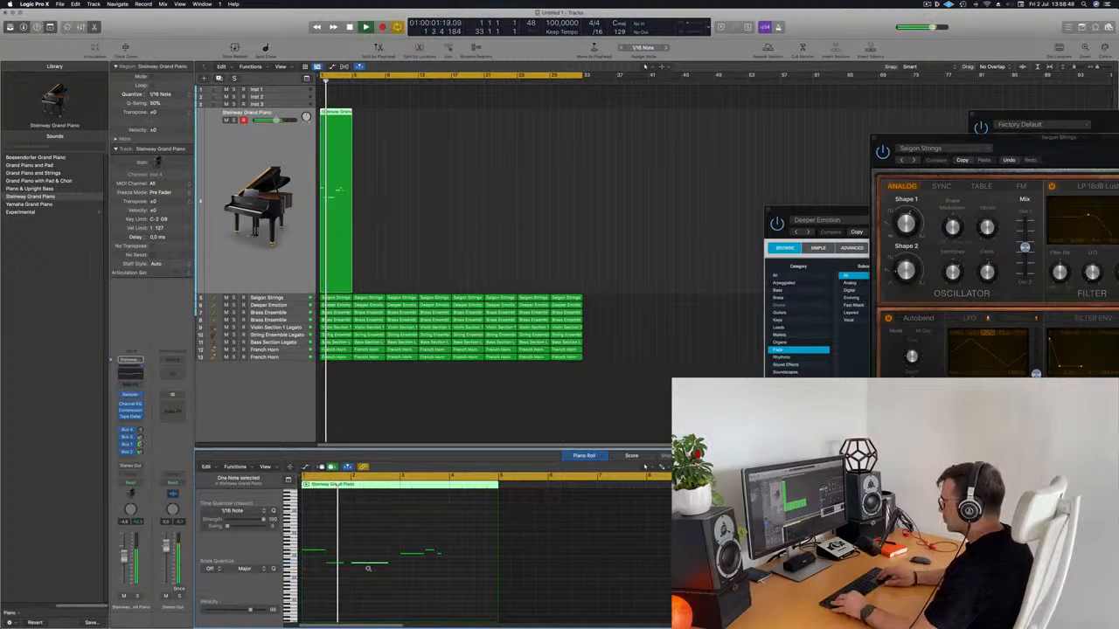
pyautogui.hotkey('alt', 'Down')
pyautogui.hotkey('alt', 'Down')
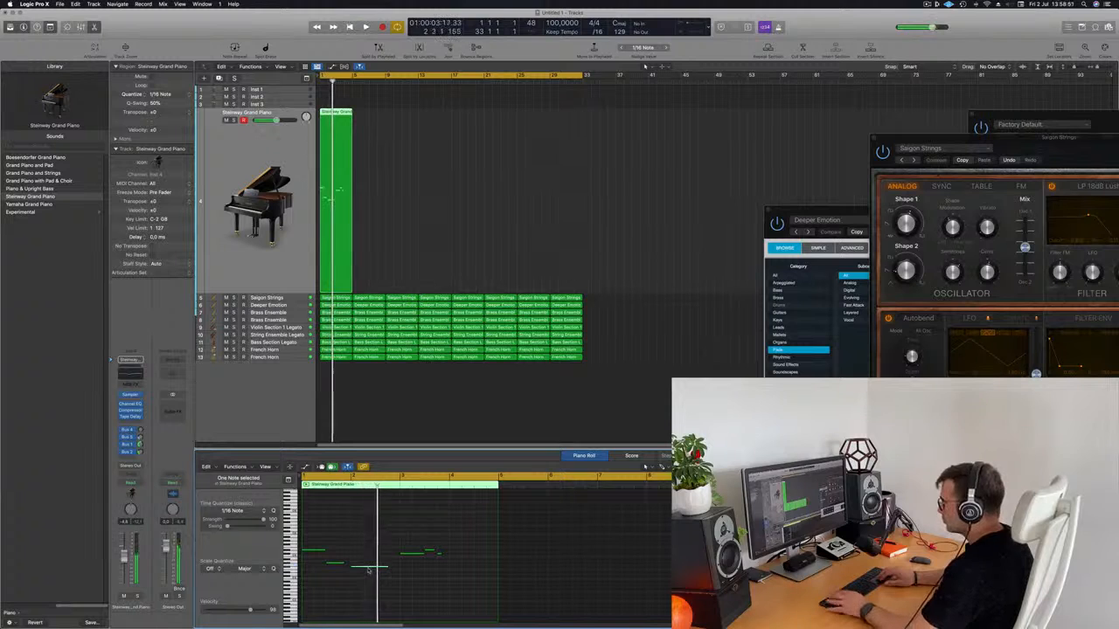
pyautogui.press('Return')
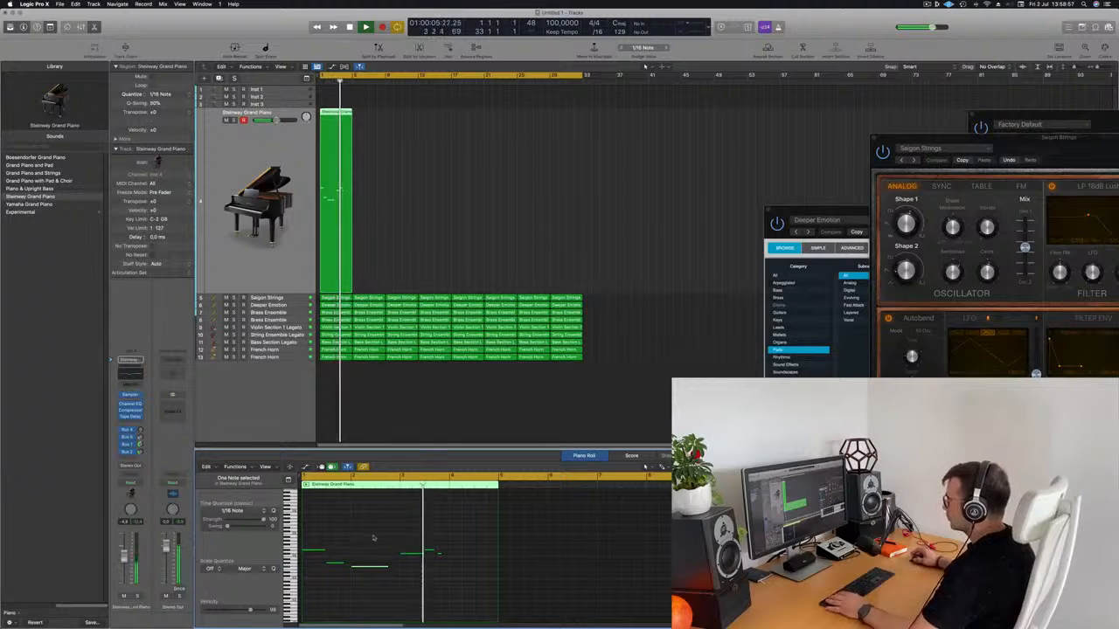
# Step: Lengthen the last short piano note to the start of bar 4 and audition the melody from the start
pyautogui.press('space')
pyautogui.press('space')
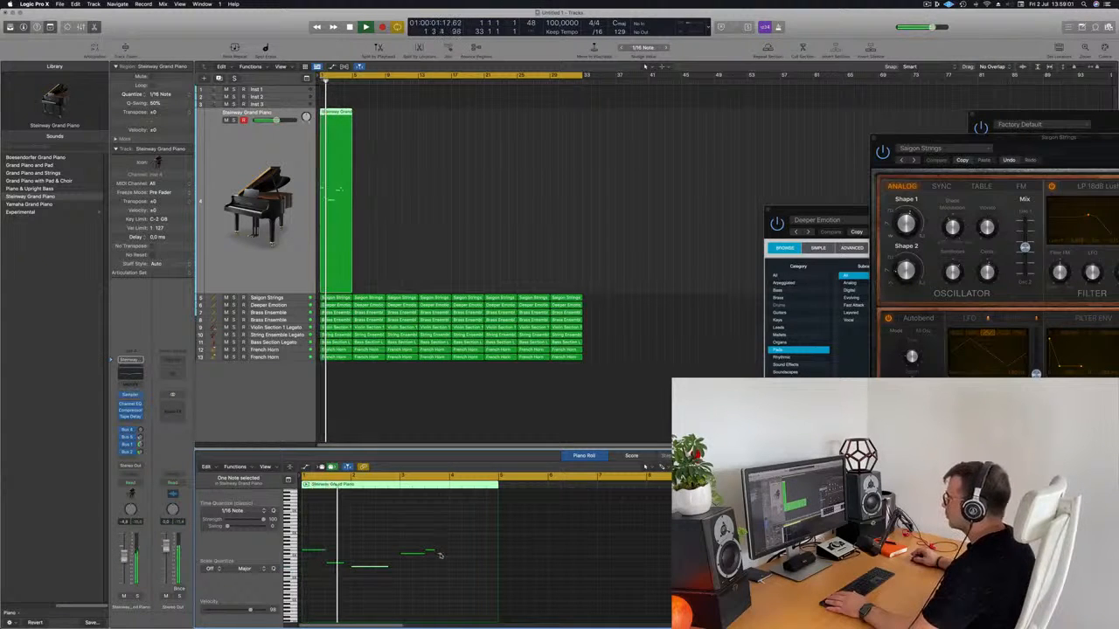
pyautogui.moveTo(442, 555); pyautogui.dragTo(449, 557)
pyautogui.press('space')
pyautogui.press('space')
pyautogui.click(436, 539)
pyautogui.press('space')
pyautogui.press('space')
pyautogui.click(214, 248)
pyautogui.press('space')
pyautogui.press('space')
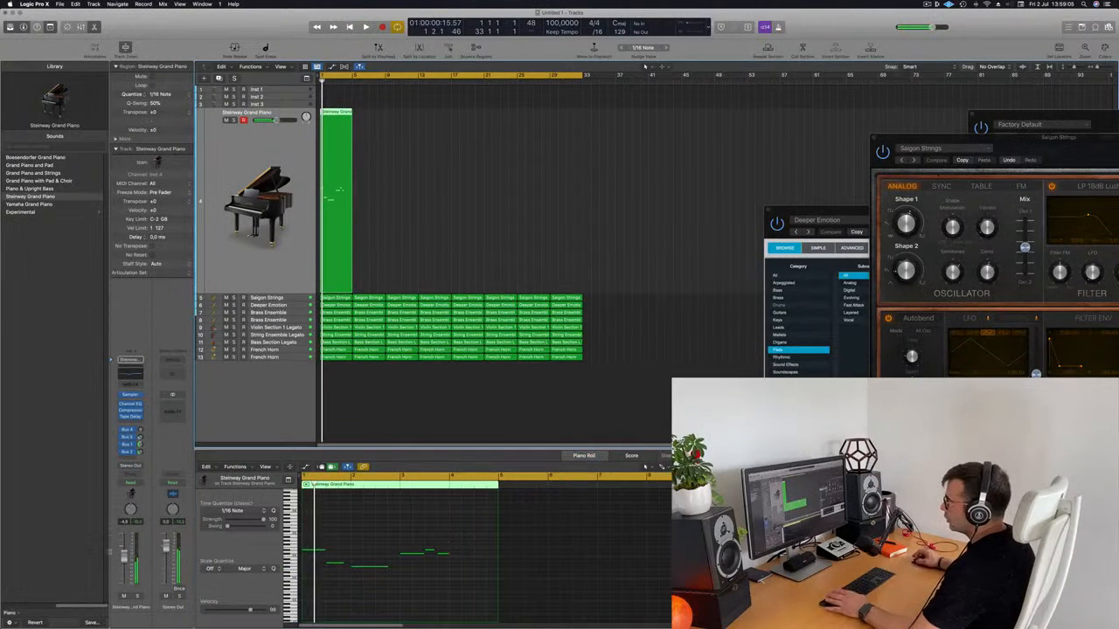
pyautogui.press('space')
pyautogui.press('space')
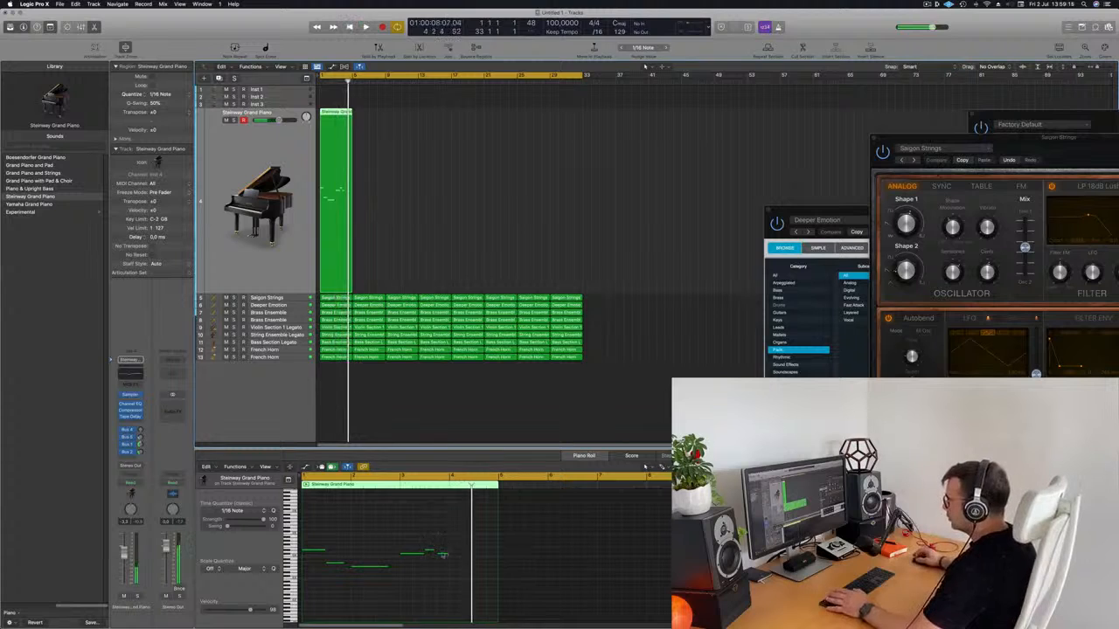
# Step: Copy the last piano note to bar 4 at the pitch of the long bar 2 note, about half a bar long, and replay
pyautogui.moveTo(443, 554); pyautogui.dragTo(473, 567)
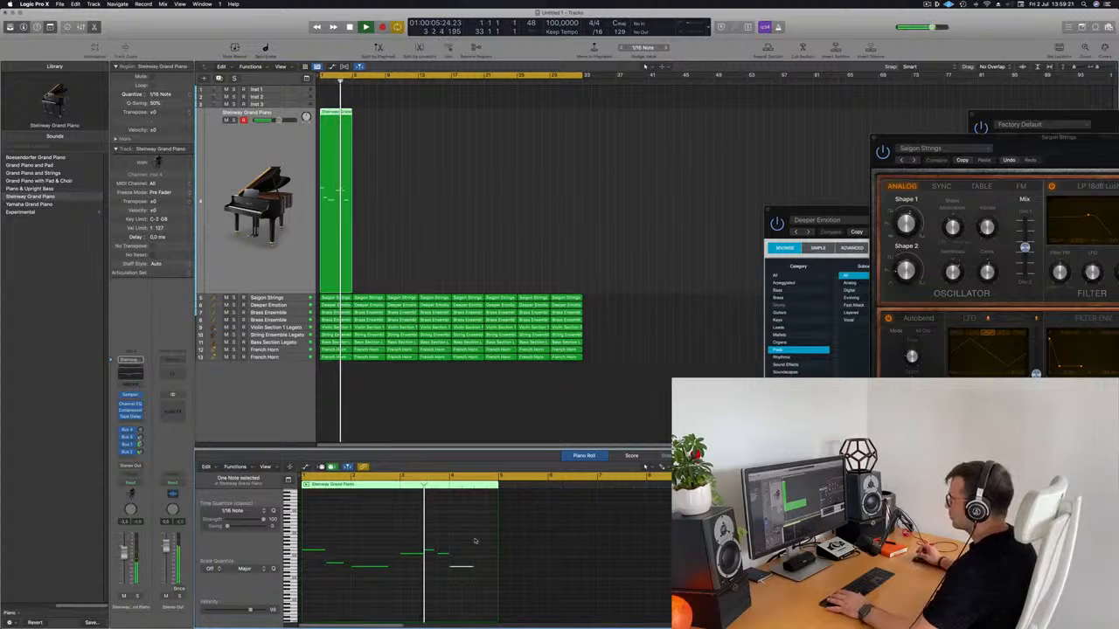
pyautogui.press('Return')
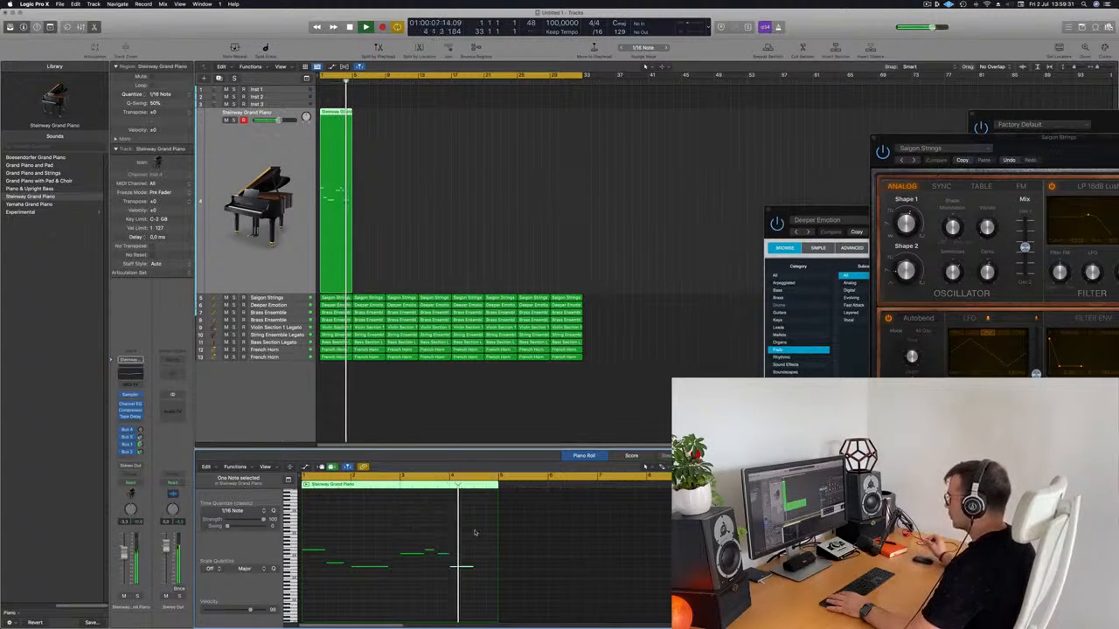
pyautogui.press('Return')
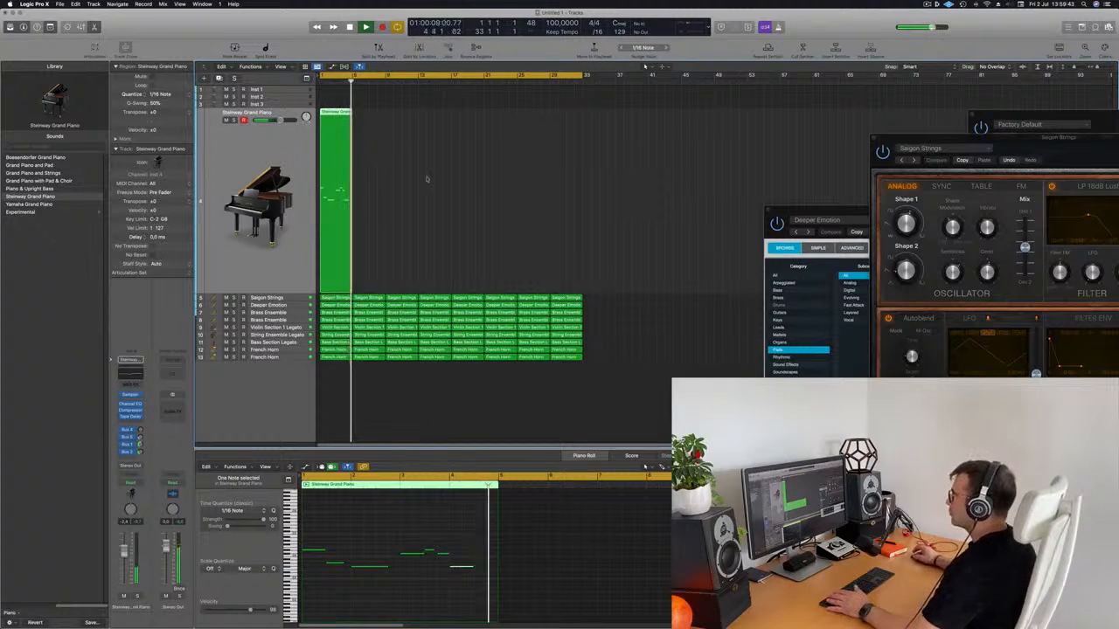
pyautogui.press('Return')
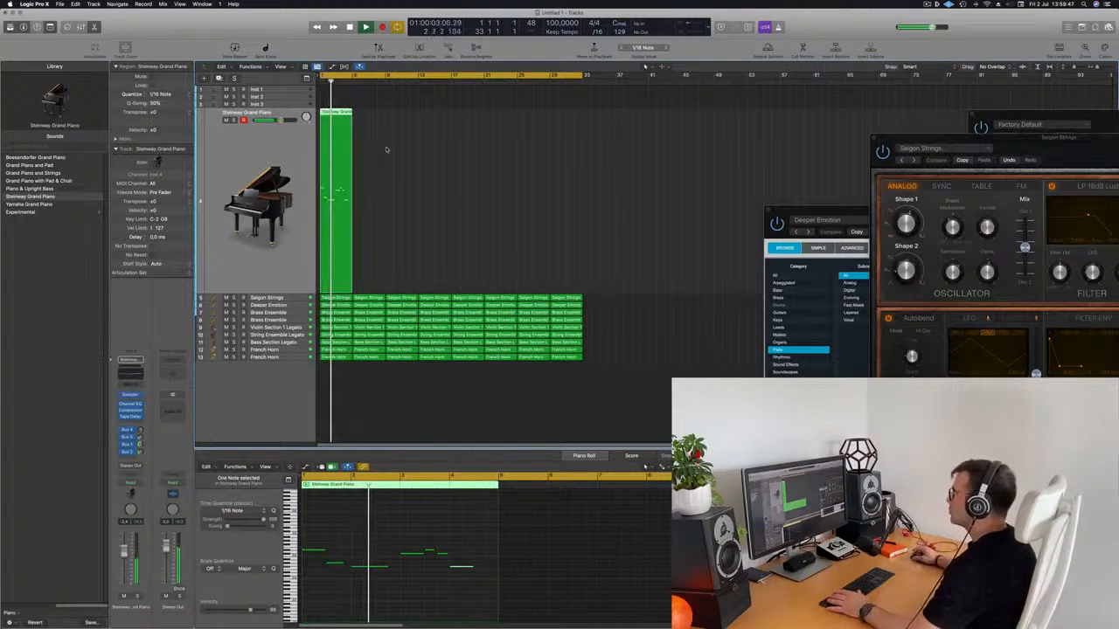
# Step: Replay the Steinway Grand Piano region from the start and repeat it seven times to fill the track up to bar 33
pyautogui.click(412, 174)
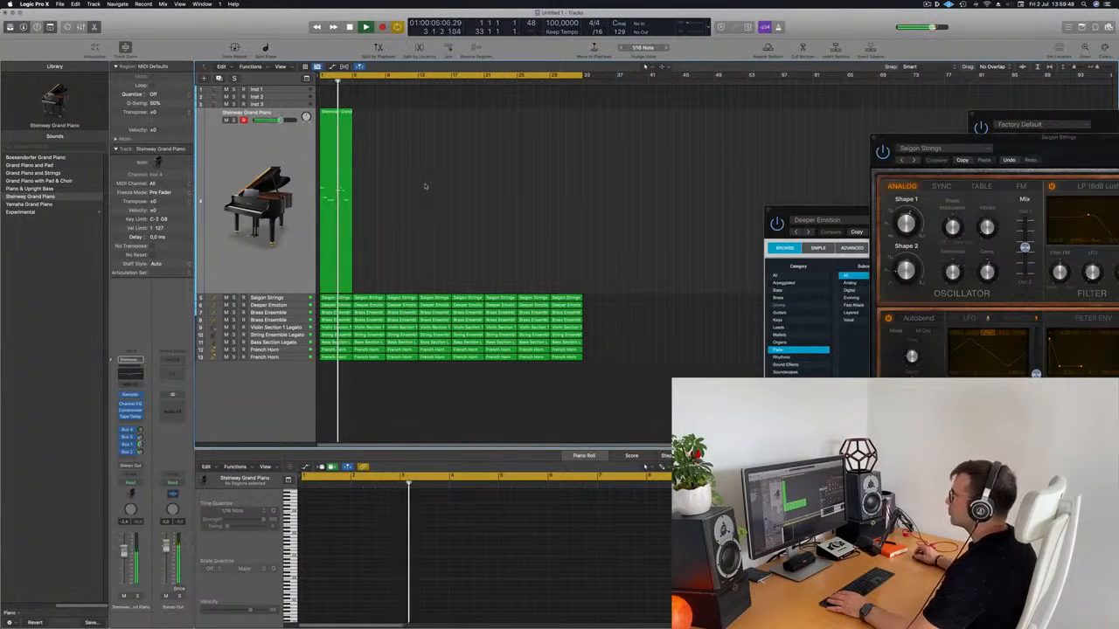
pyautogui.click(337, 171)
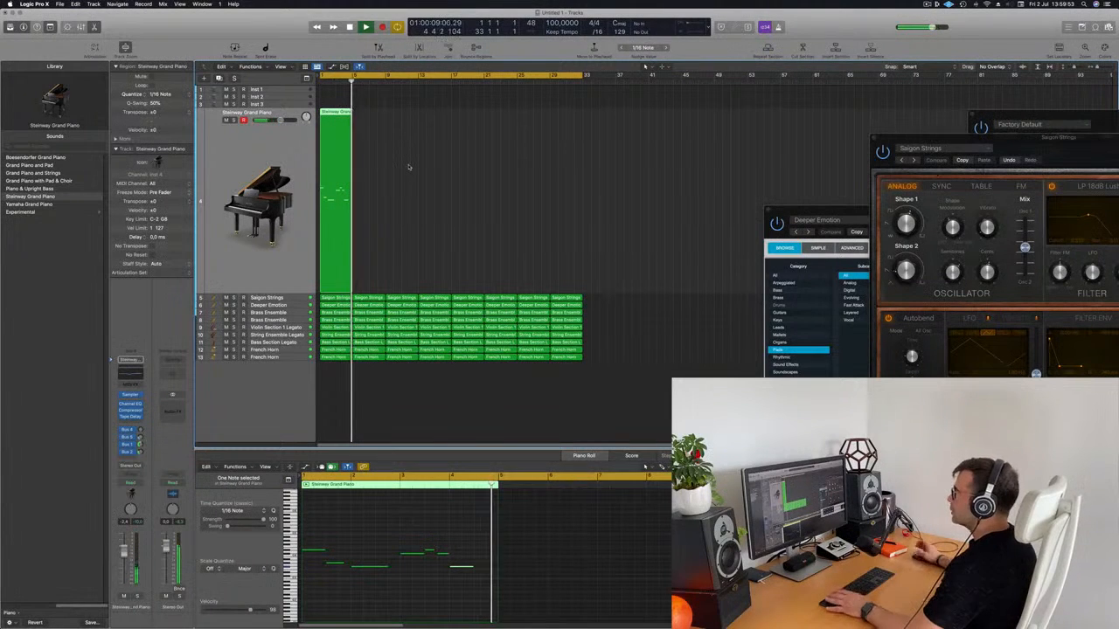
pyautogui.press('space')
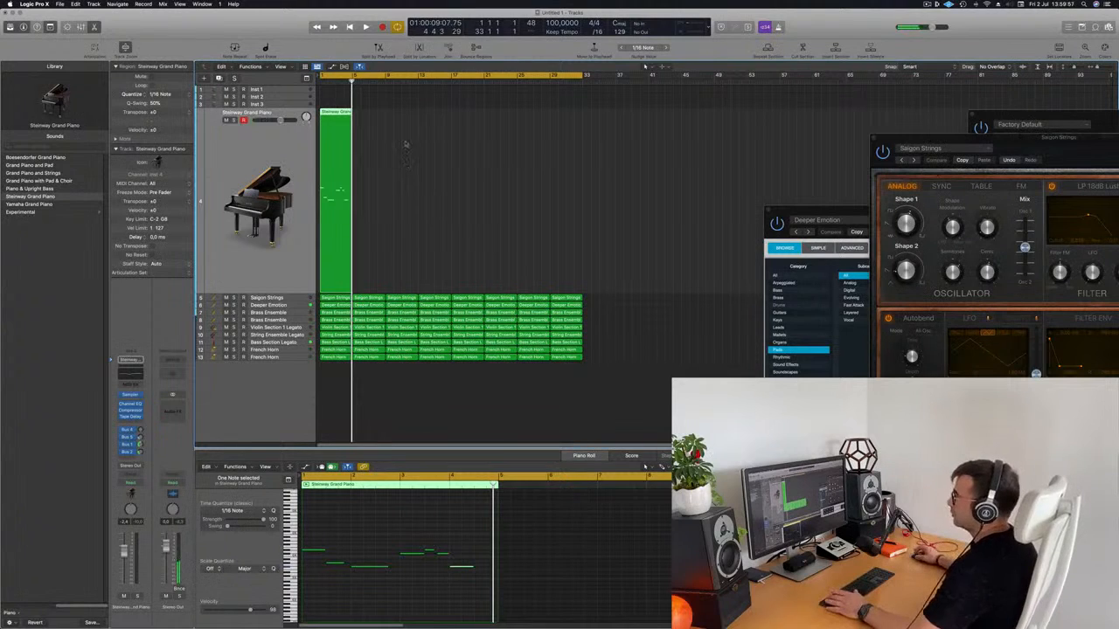
pyautogui.press('Return')
pyautogui.press('space')
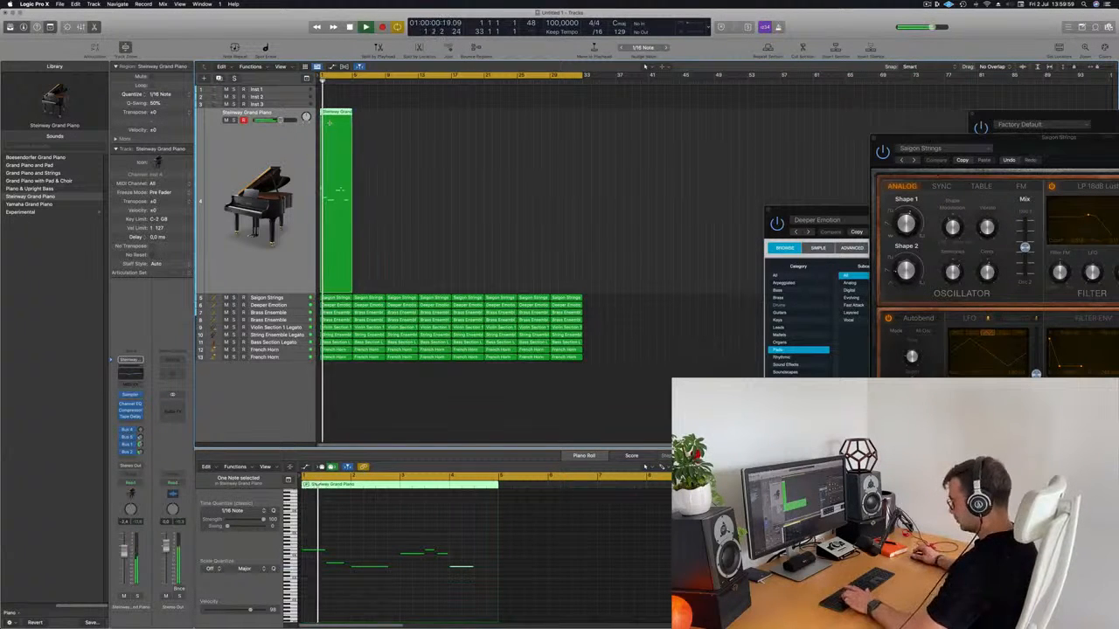
pyautogui.press('super+r')
pyautogui.press('super+r')
pyautogui.press('super+r')
pyautogui.press('super+r')
pyautogui.press('super+r')
pyautogui.press('super+r')
pyautogui.press('super+r')
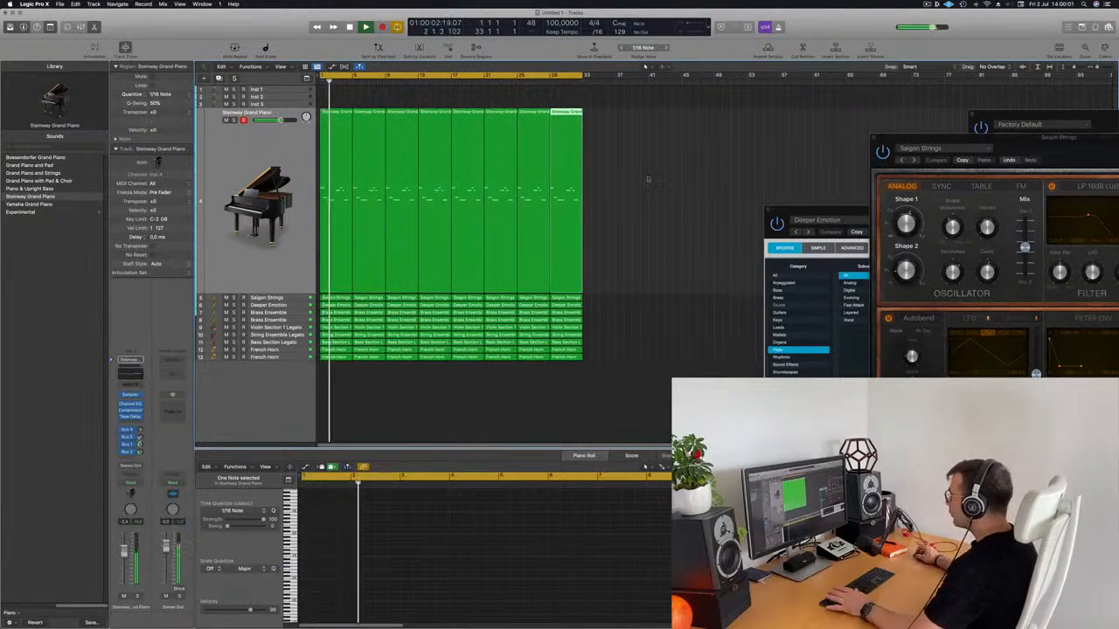
# Step: Look through the Steinway Grand Piano, Saigon Strings, Deeper Emotion and Brass Ensemble tracks during playback
pyautogui.press('super+a')
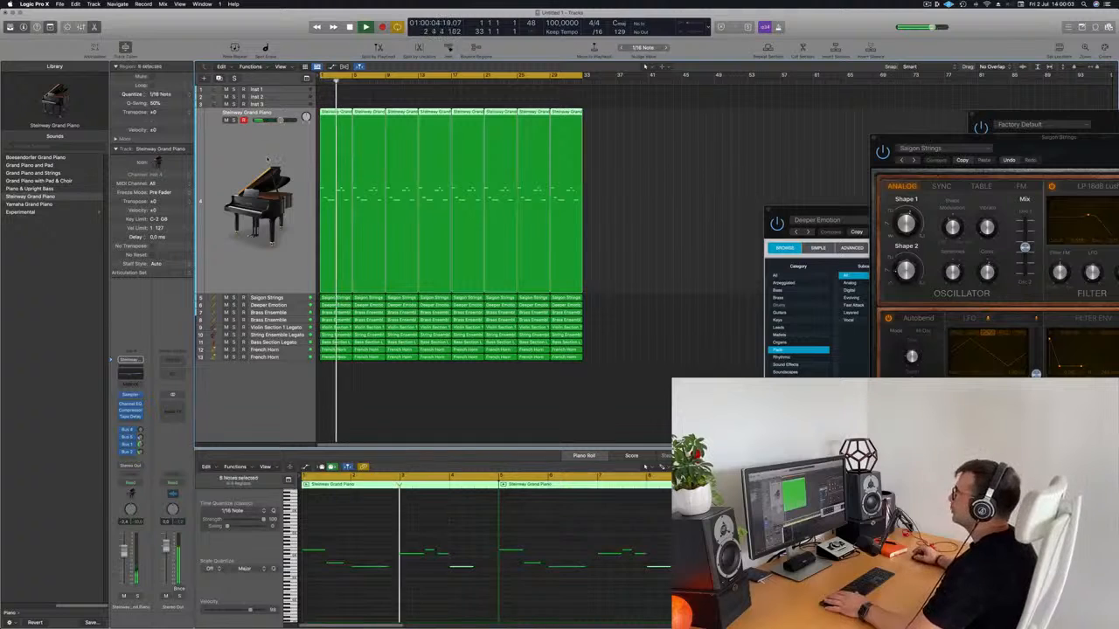
pyautogui.click(287, 298)
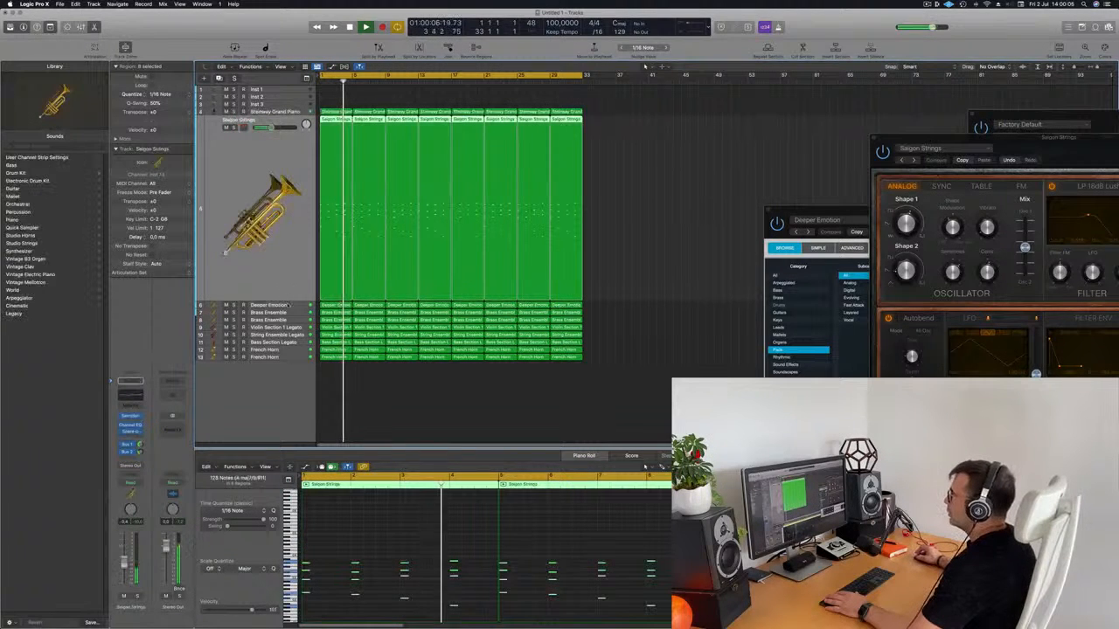
pyautogui.click(288, 305)
pyautogui.click(290, 312)
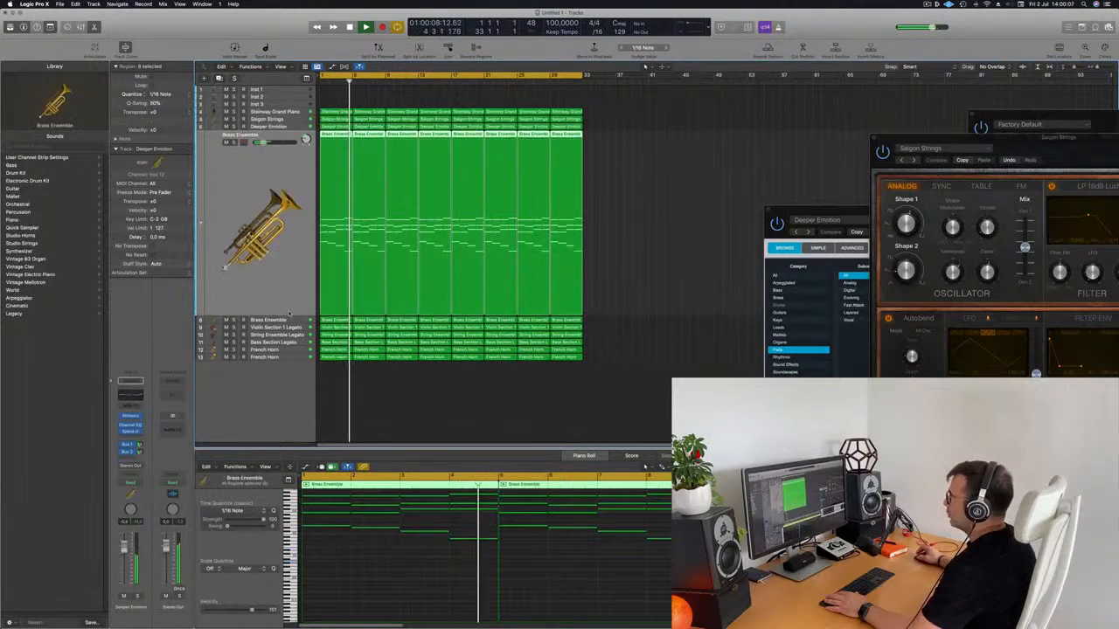
# Step: Undo the last edit and copy the first Brass Ensemble region to bar 1 of the empty Inst 3 track
pyautogui.click(300, 105)
pyautogui.moveTo(300, 105); pyautogui.dragTo(303, 105)
pyautogui.press('super+z')
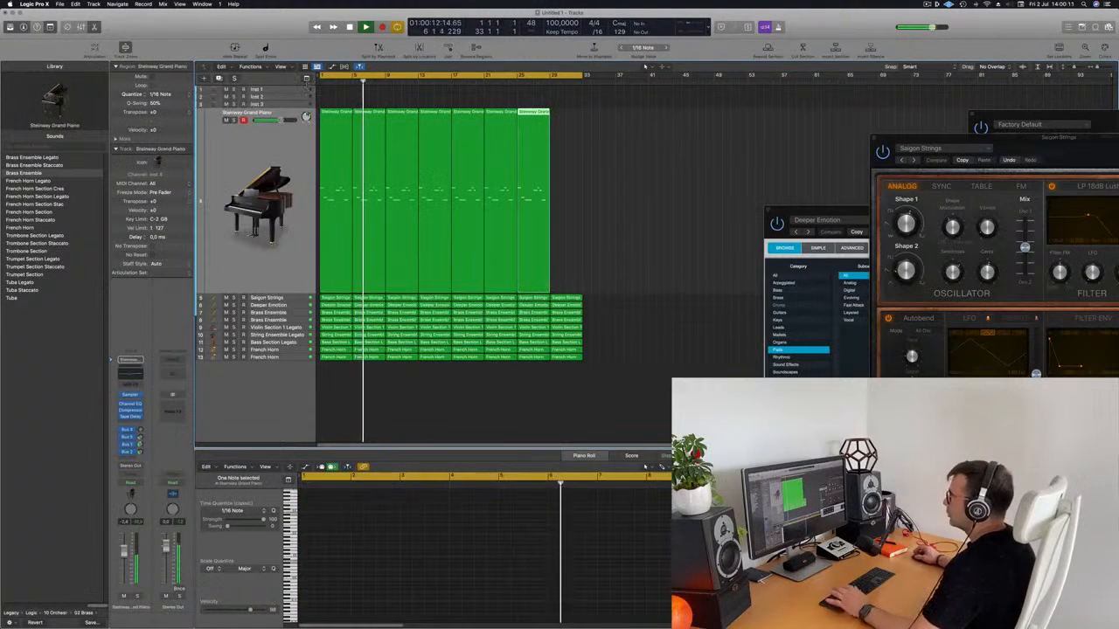
pyautogui.click(286, 104)
pyautogui.click(333, 315)
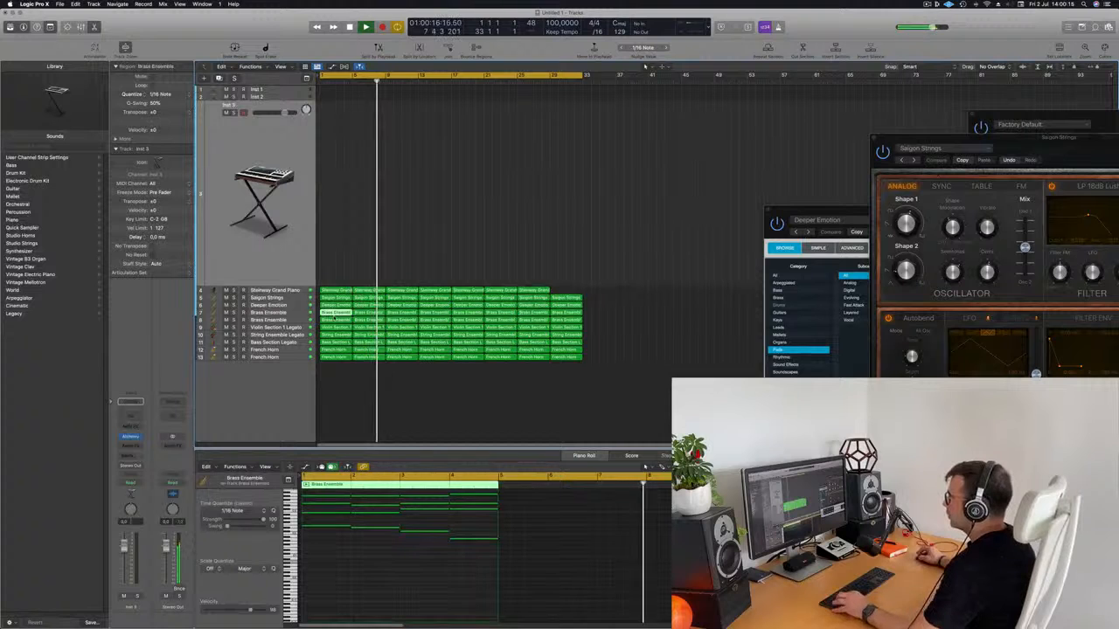
pyautogui.moveTo(333, 317); pyautogui.dragTo(262, 146)
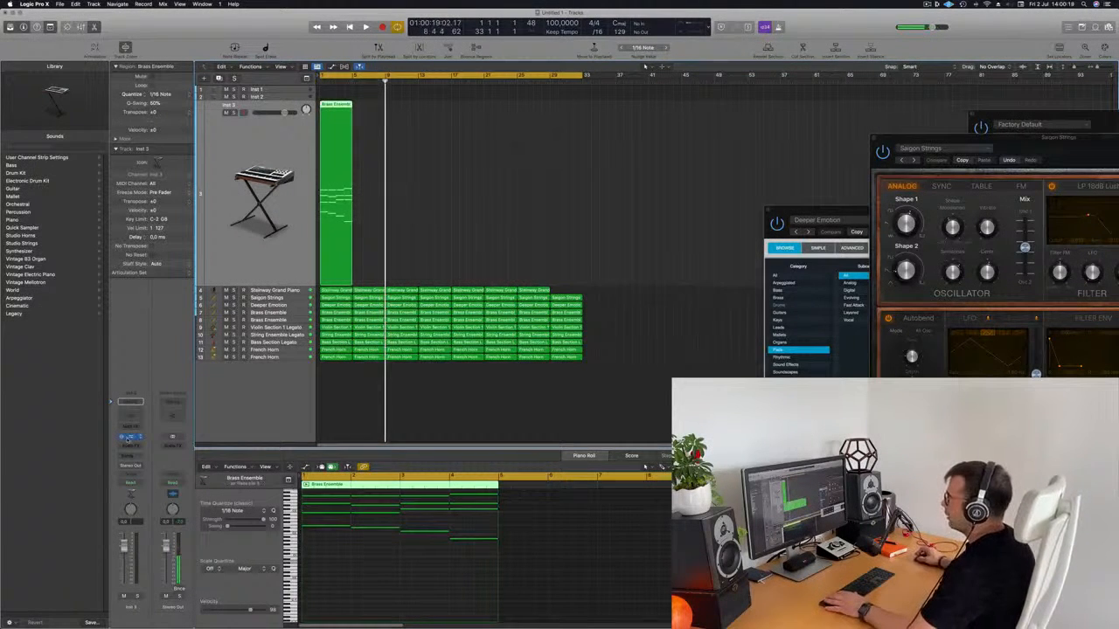
# Step: Load the Perfect Pad 01 preset from Alchemy's Pads category, sorted by rating, on Inst 3 and move the plug-in window off the tracks
pyautogui.click(127, 437)
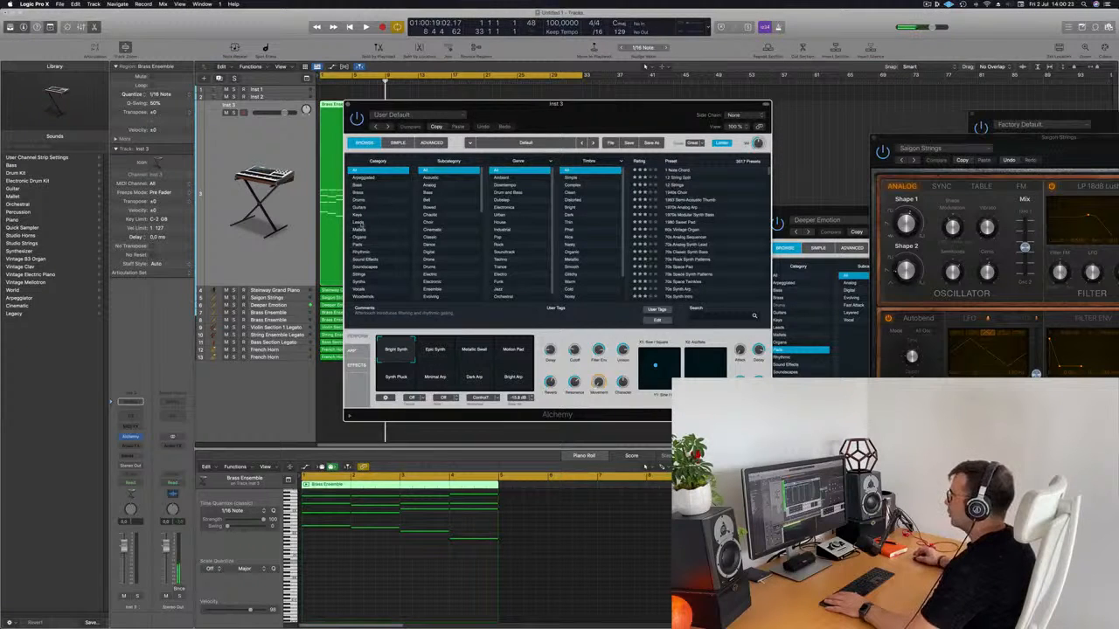
pyautogui.click(358, 245)
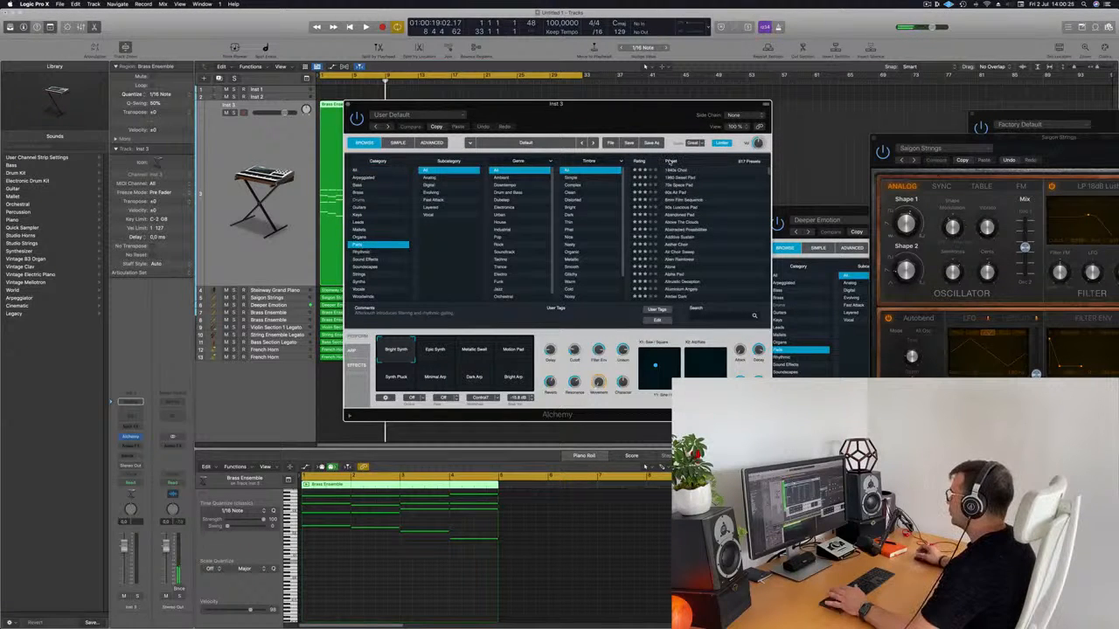
pyautogui.click(639, 161)
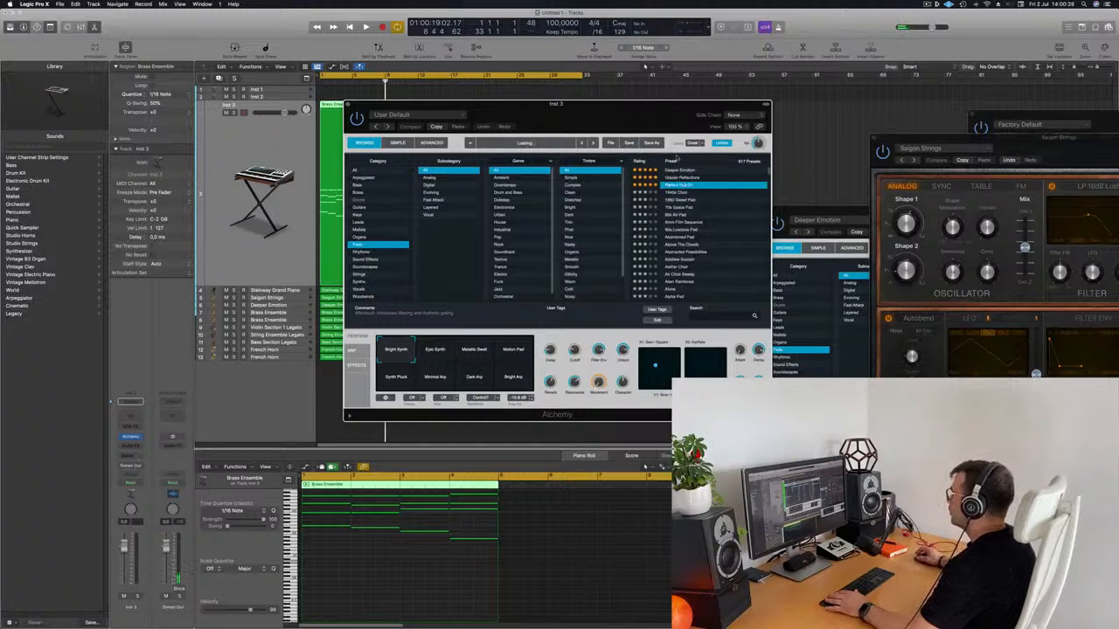
pyautogui.moveTo(640, 104); pyautogui.dragTo(867, 71)
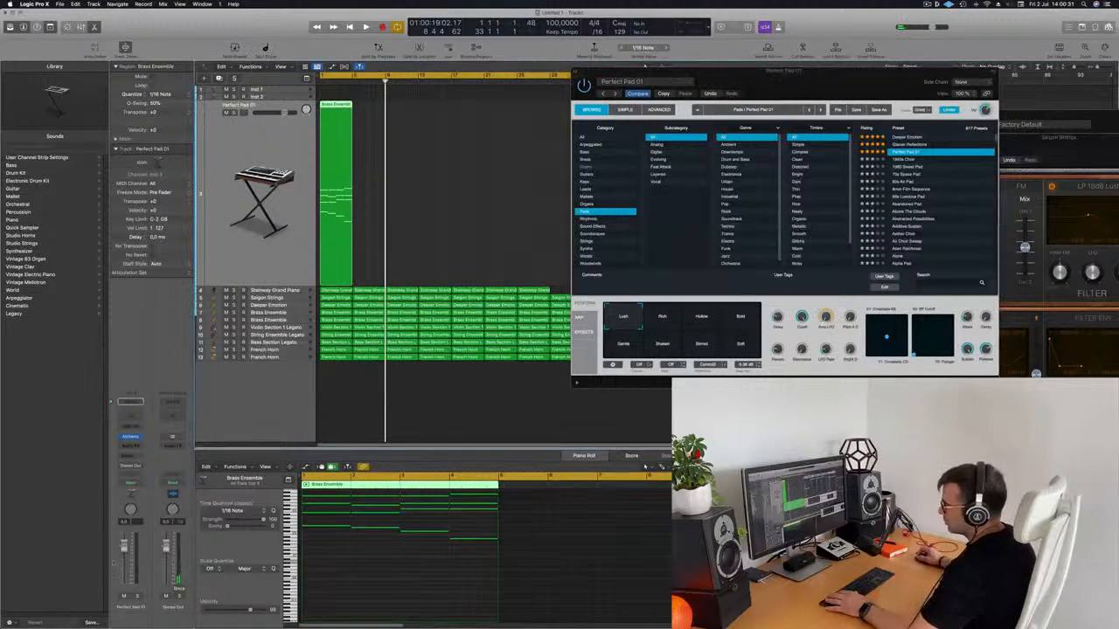
# Step: Audition the Perfect Pad 01 region in the mix from the start, and replay it soloed
pyautogui.press('space')
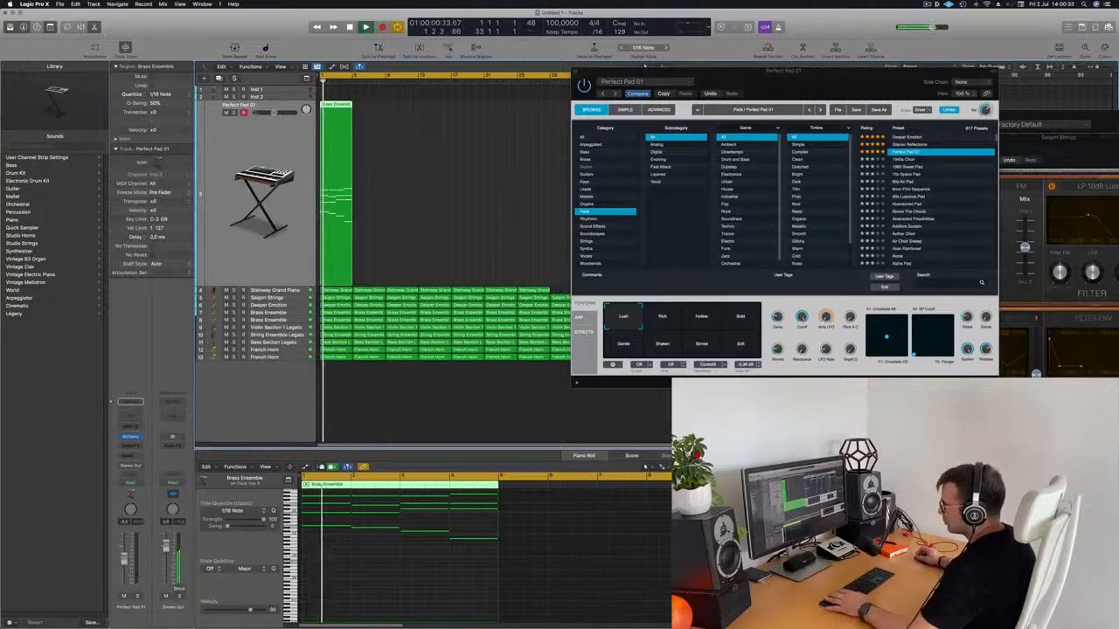
pyautogui.click(382, 203)
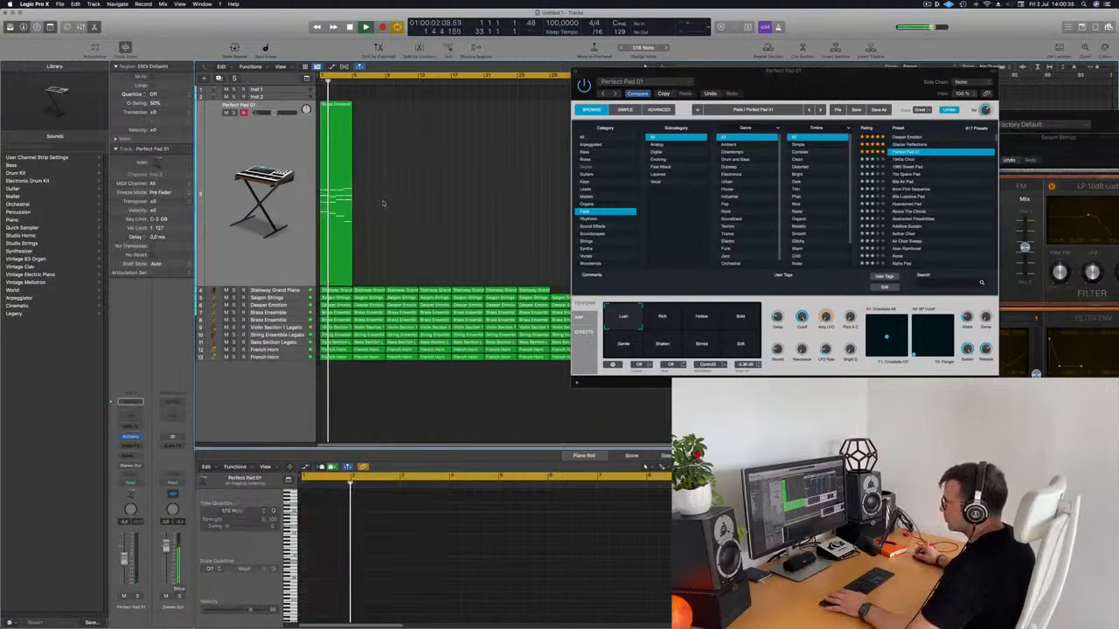
pyautogui.click(338, 125)
pyautogui.press('space')
pyautogui.press('space')
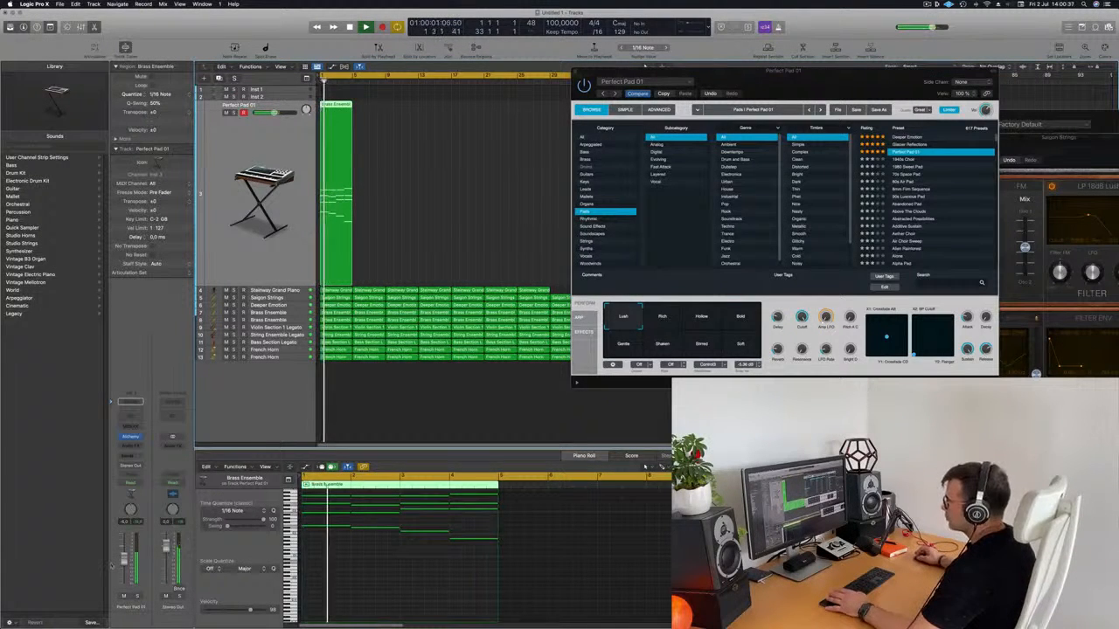
pyautogui.click(136, 598)
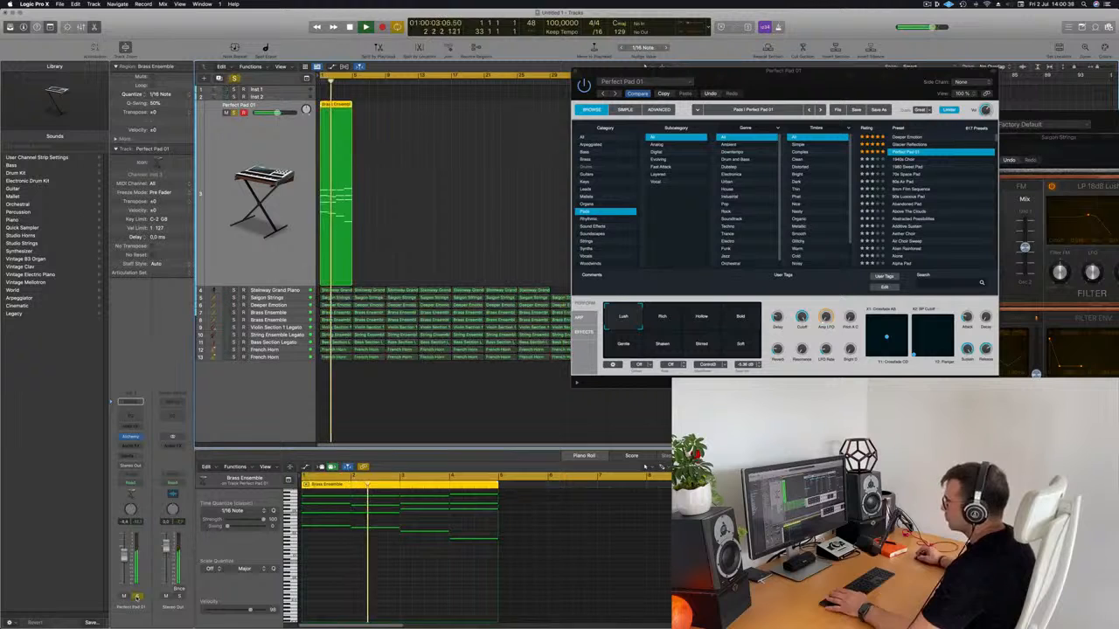
pyautogui.press('space')
pyautogui.press('space')
# Step: Switch the pad to the Bold performance setting, unsolo it and compare it soloed and in the full mix
pyautogui.click(736, 321)
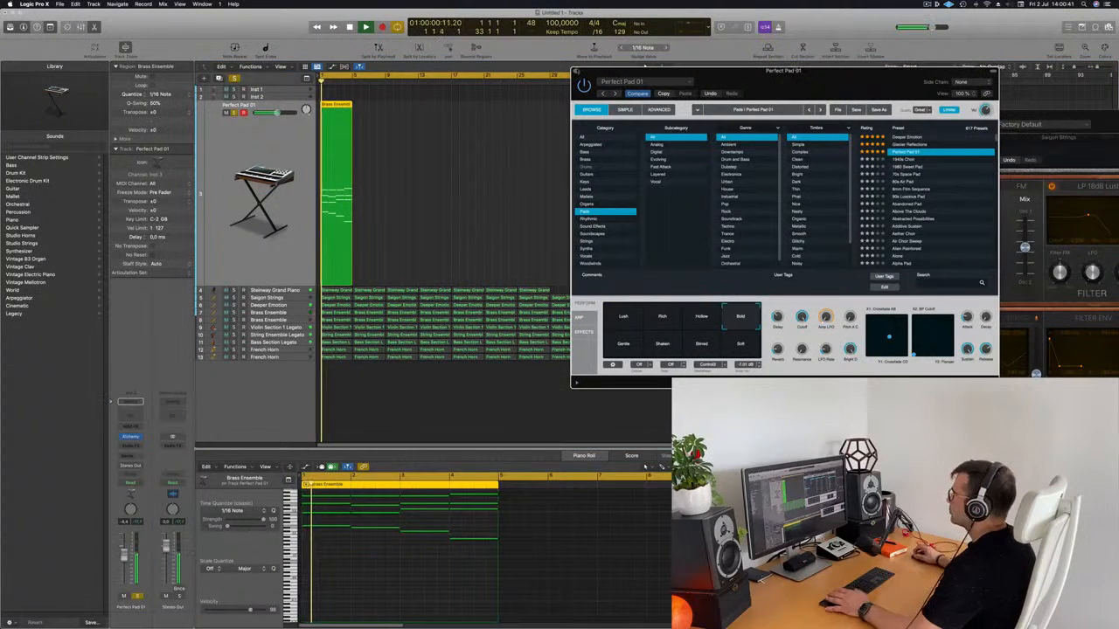
pyautogui.click(234, 113)
pyautogui.press('space')
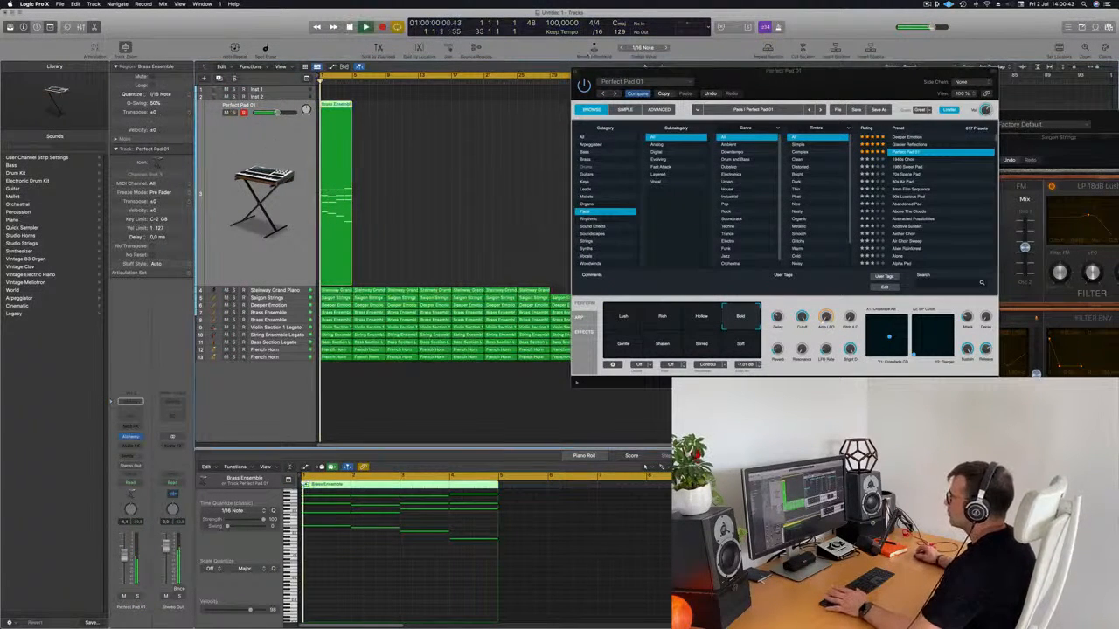
pyautogui.moveTo(645, 69); pyautogui.dragTo(752, 67)
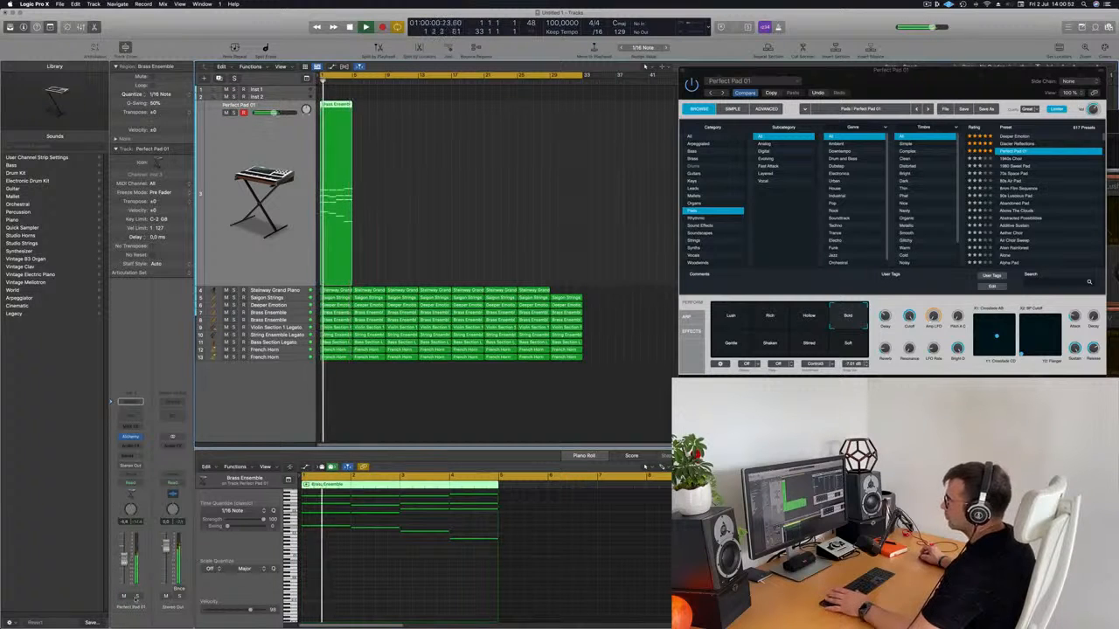
pyautogui.click(138, 597)
pyautogui.click(137, 597)
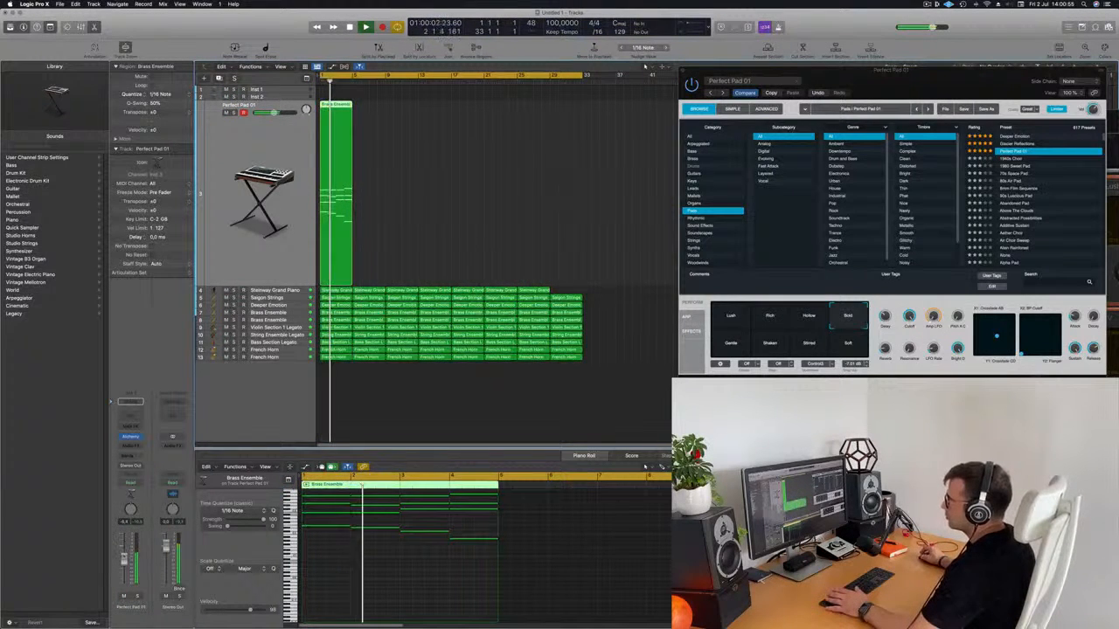
# Step: Repeat the Perfect Pad 01 region to fill the track up to bar 33, undoing the surplus copy
pyautogui.moveTo(434, 184); pyautogui.dragTo(324, 221)
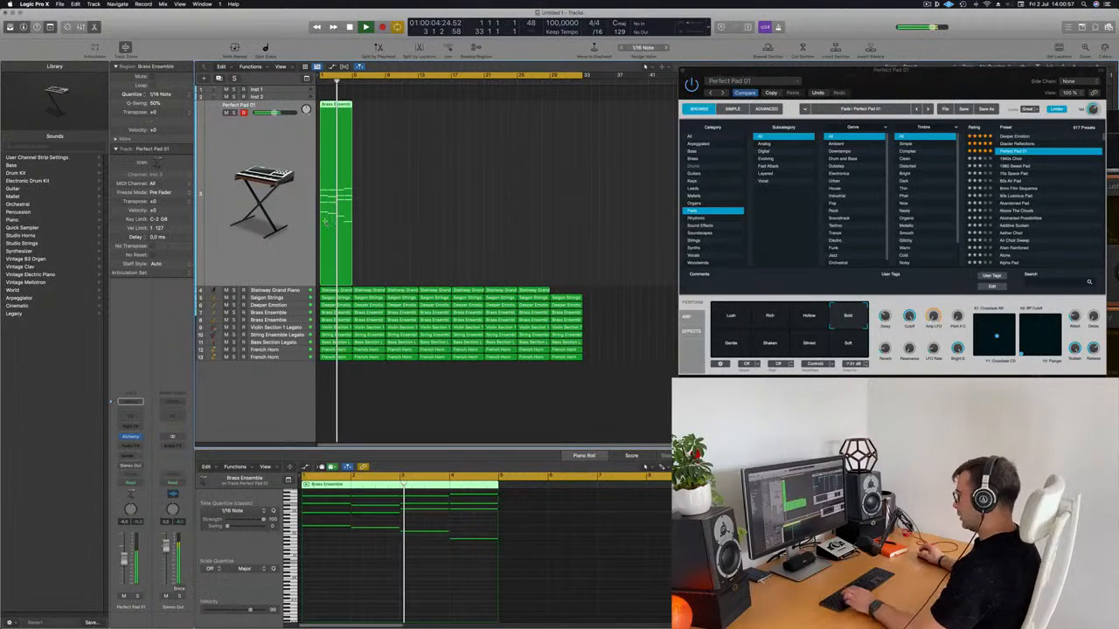
pyautogui.press('super+r')
pyautogui.press('super+r')
pyautogui.press('super+r')
pyautogui.press('super+r')
pyautogui.press('super+r')
pyautogui.press('super+r')
pyautogui.press('super+r')
pyautogui.press('super+r')
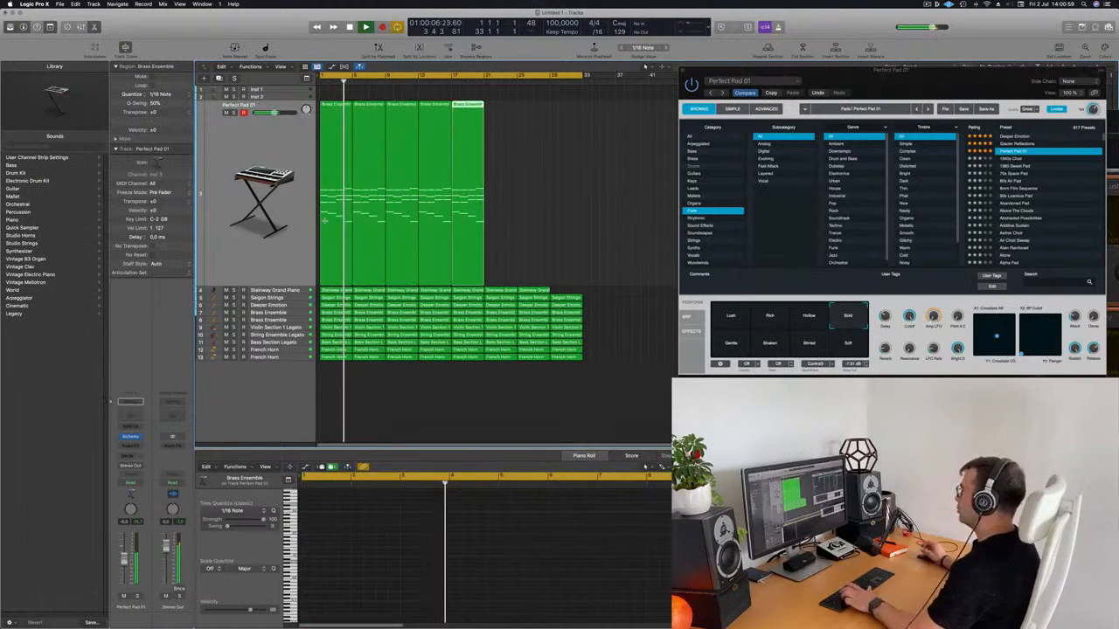
pyautogui.press('super+z')
# Step: Repeat the last Steinway Grand Piano region once so the piano also runs to bar 33
pyautogui.moveTo(570, 290); pyautogui.dragTo(536, 290)
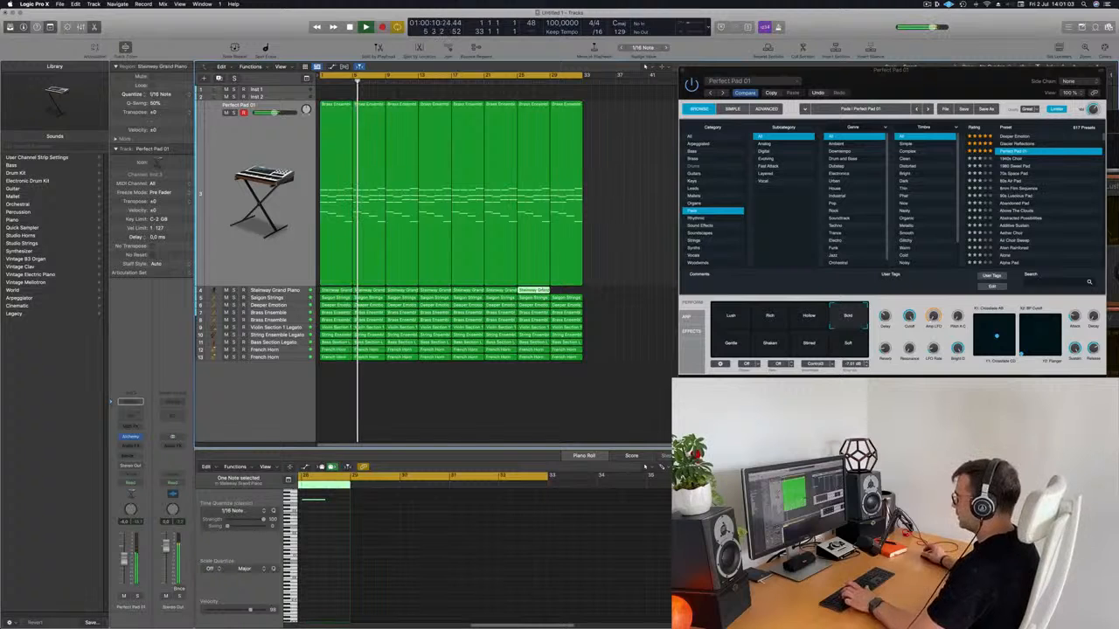
pyautogui.press('super+r')
pyautogui.click(612, 297)
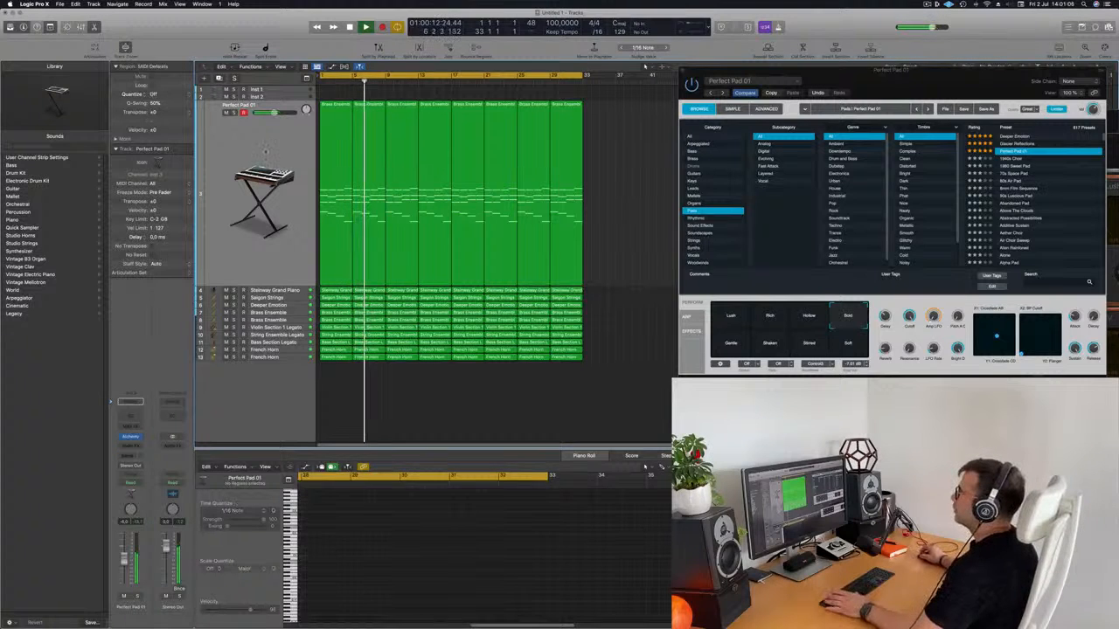
# Step: Select all the Perfect Pad 01 regions and play the track soloed from the start
pyautogui.click(262, 131)
pyautogui.press('Return')
pyautogui.press('s')
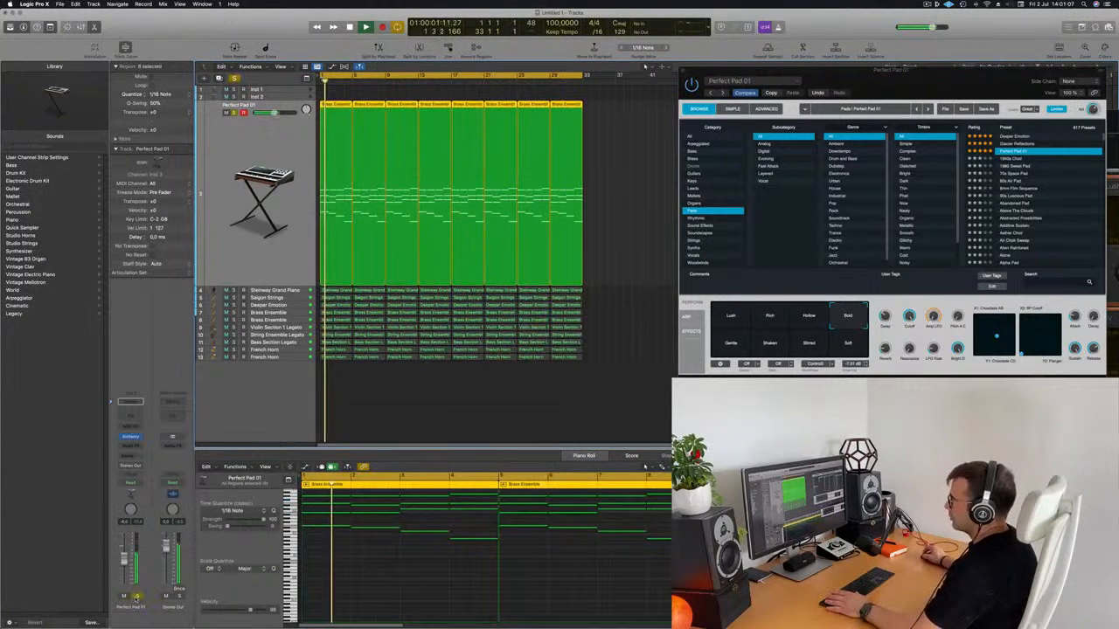
# Step: Unsolo the Perfect Pad 01 track and replay the full mix from the start
pyautogui.press('s')
pyautogui.press('Return')
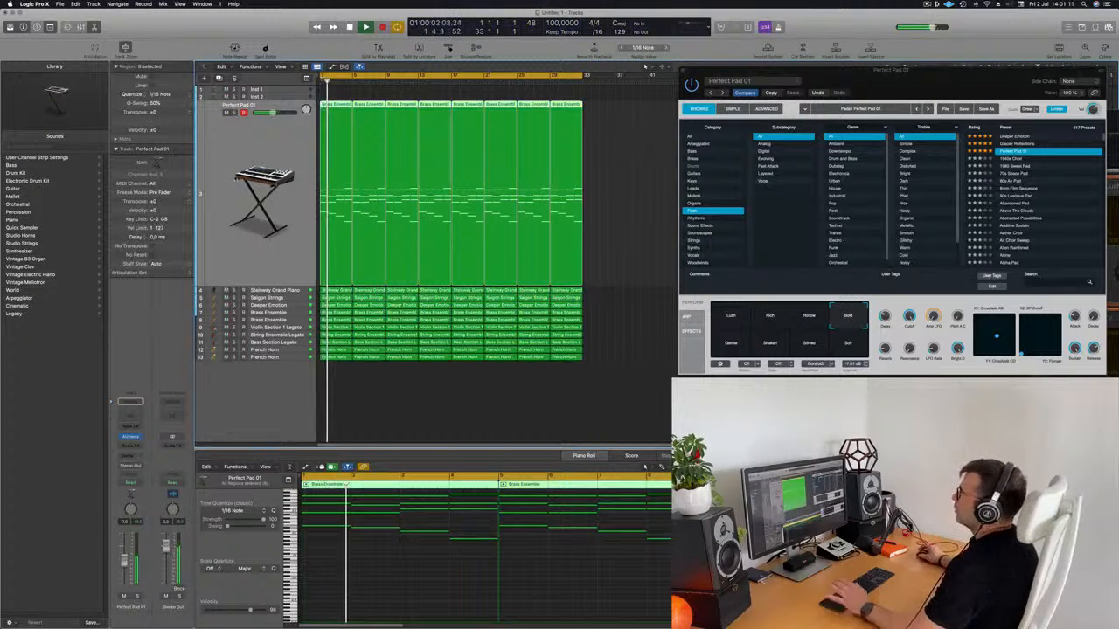
pyautogui.press('Return')
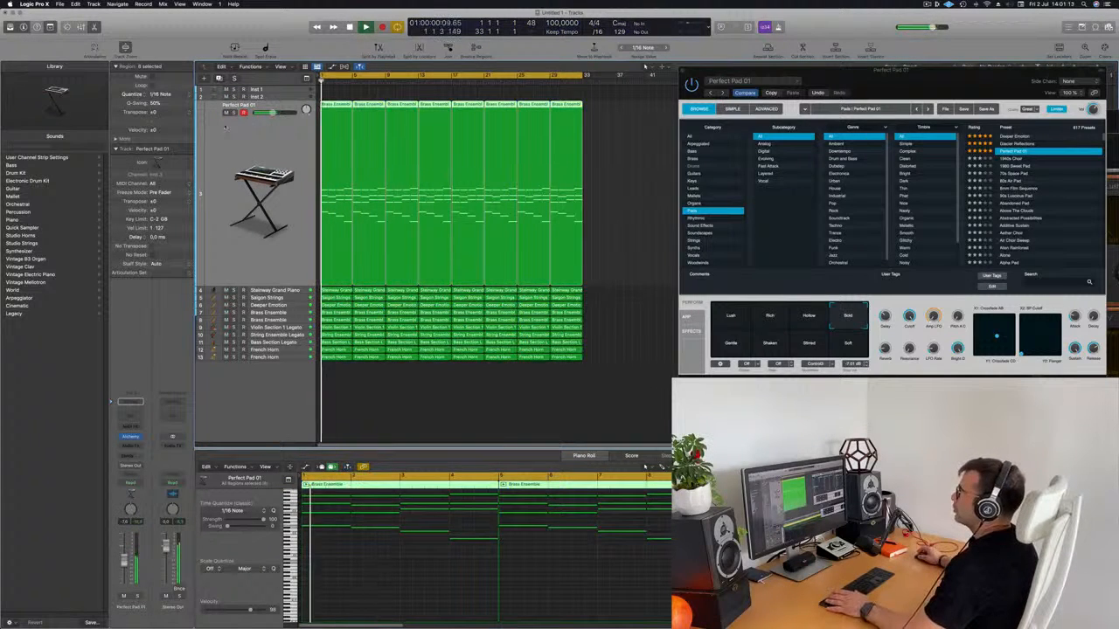
# Step: Copy the first Perfect Pad 01 region onto the empty Inst 2 track and stop playback
pyautogui.click(369, 94)
pyautogui.click(340, 112)
pyautogui.moveTo(340, 112); pyautogui.dragTo(340, 100)
pyautogui.press('space')
# Step: Delete the low bass notes from the copied Inst 2 region, keeping only the upper chord notes
pyautogui.scroll(1, 350, 562)
pyautogui.scroll(3, 350, 561)
pyautogui.moveTo(338, 554); pyautogui.dragTo(509, 601)
pyautogui.press('Delete')
pyautogui.click(254, 218)
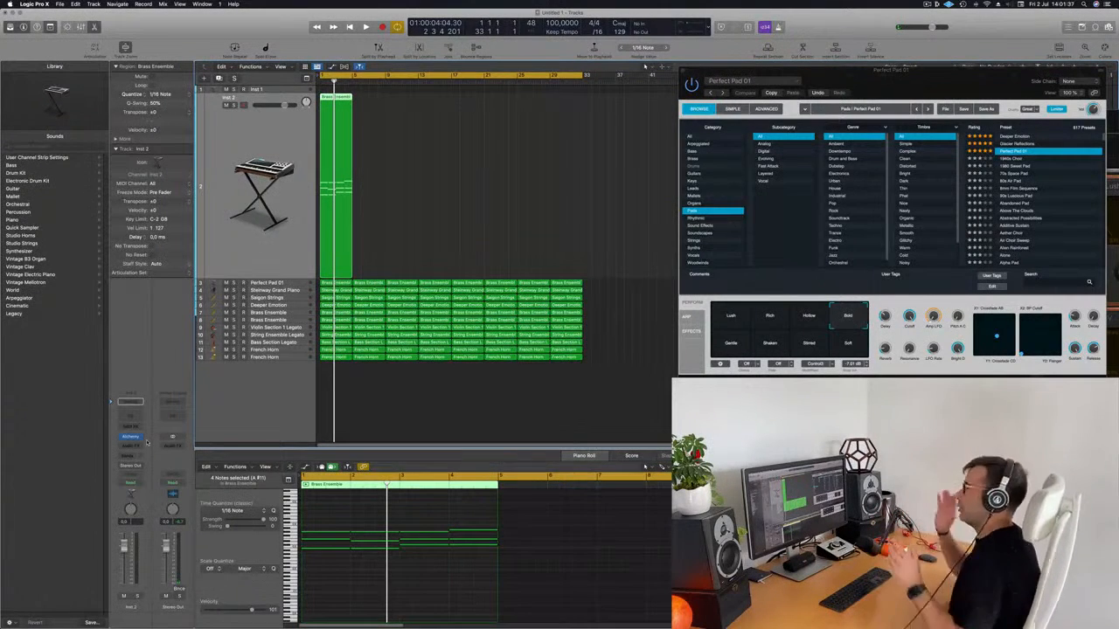
# Step: Replace Inst 2's Alchemy with Retro Synth and add an Arpeggiator MIDI effect
pyautogui.press('space')
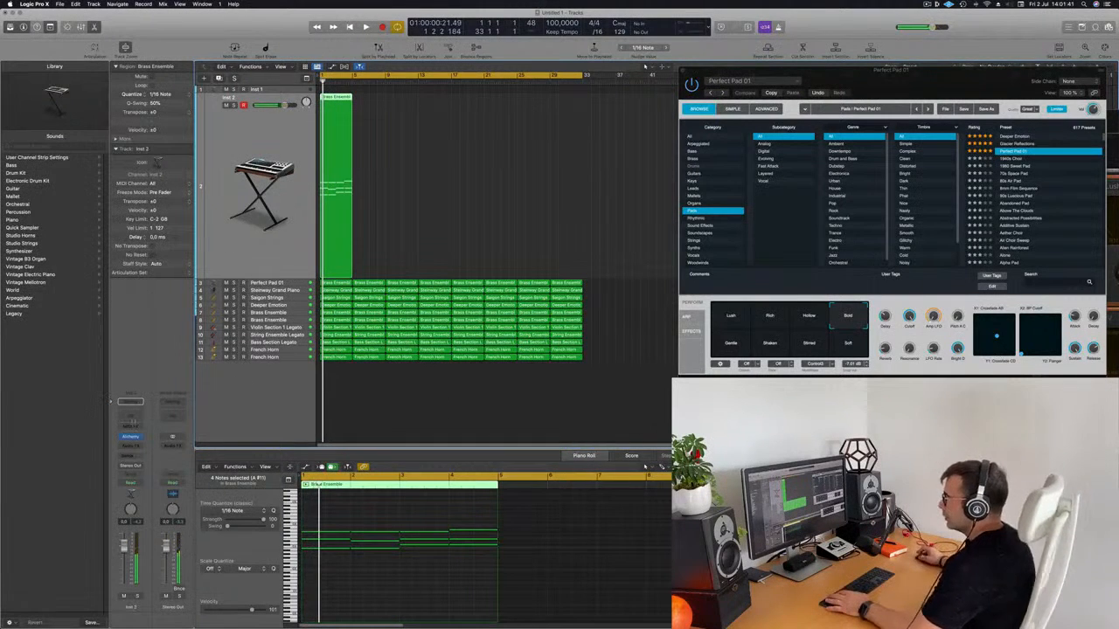
pyautogui.click(140, 437)
pyautogui.moveTo(179, 403)
pyautogui.click(248, 403)
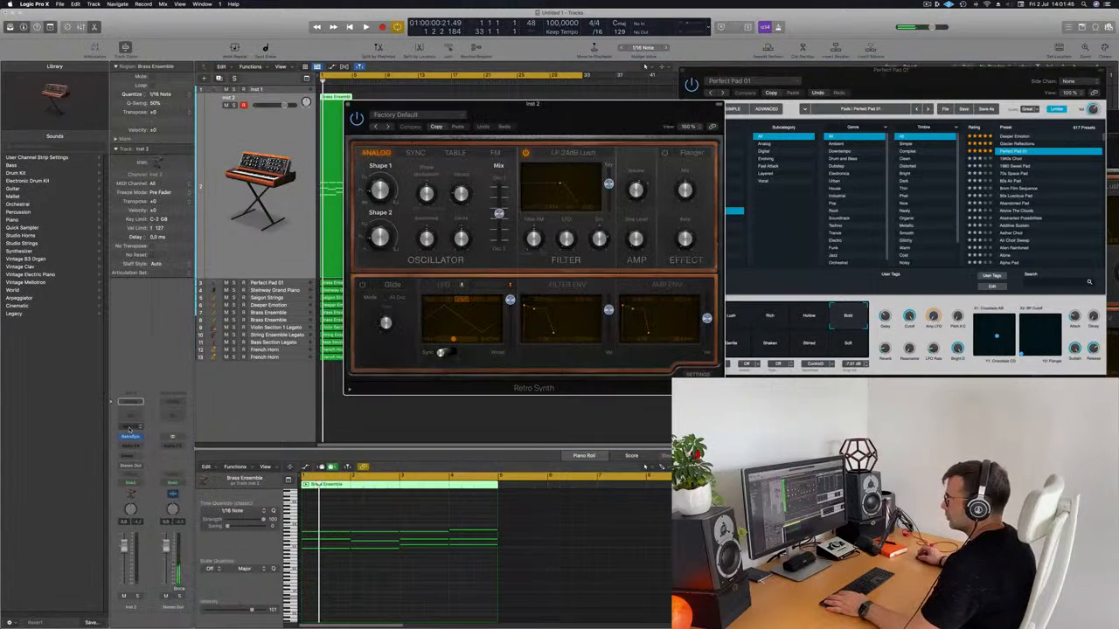
pyautogui.click(140, 428)
pyautogui.click(141, 438)
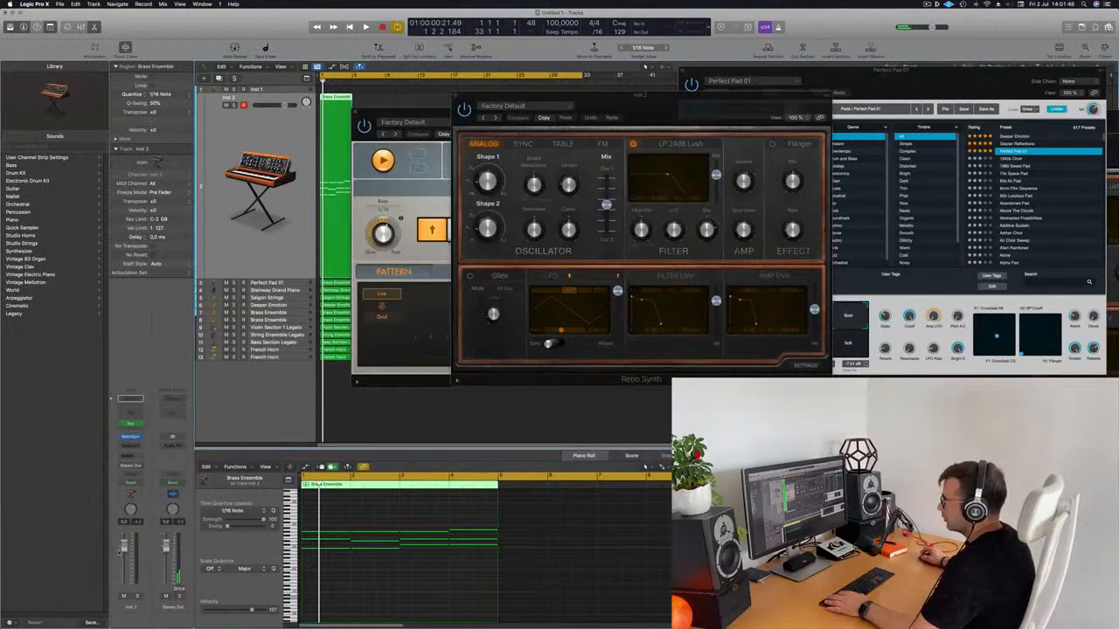
# Step: Play the arpeggiated Retro Synth part and move the Retro Synth and Arpeggiator windows clear of the track controls
pyautogui.press('space')
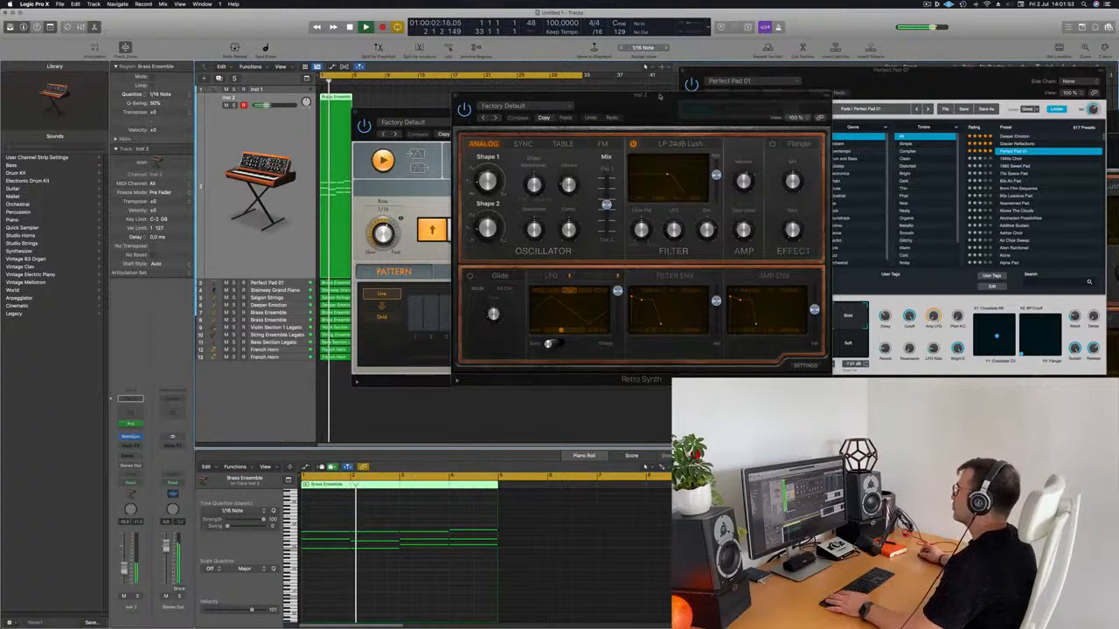
pyautogui.moveTo(559, 96); pyautogui.dragTo(785, 87)
pyautogui.moveTo(435, 111); pyautogui.dragTo(325, 206)
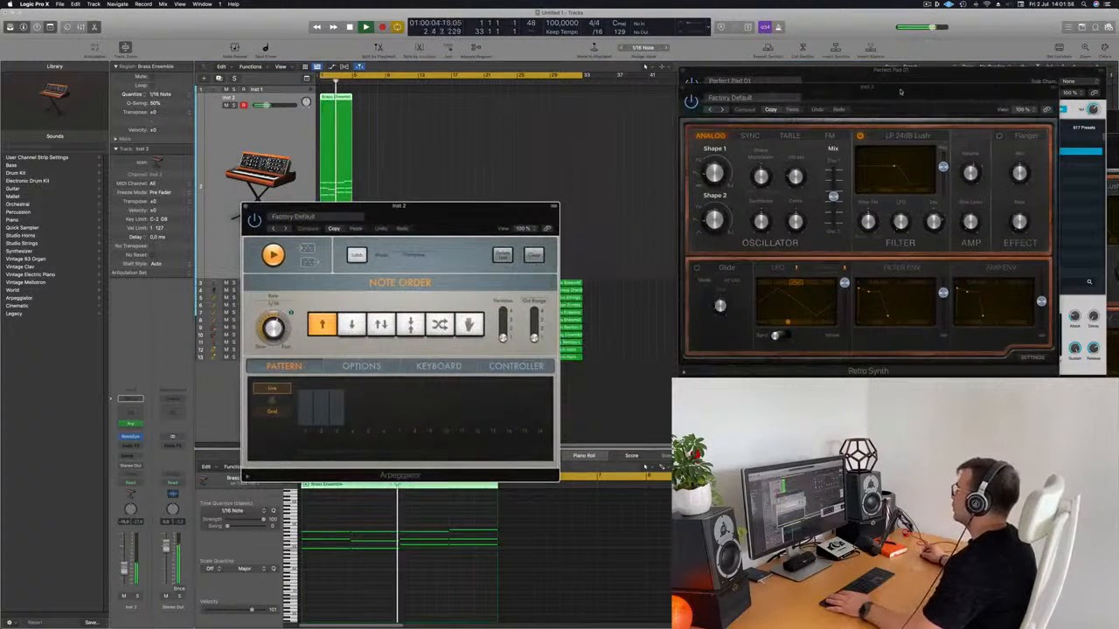
pyautogui.moveTo(900, 92); pyautogui.dragTo(750, 90)
pyautogui.moveTo(402, 206); pyautogui.dragTo(1009, 130)
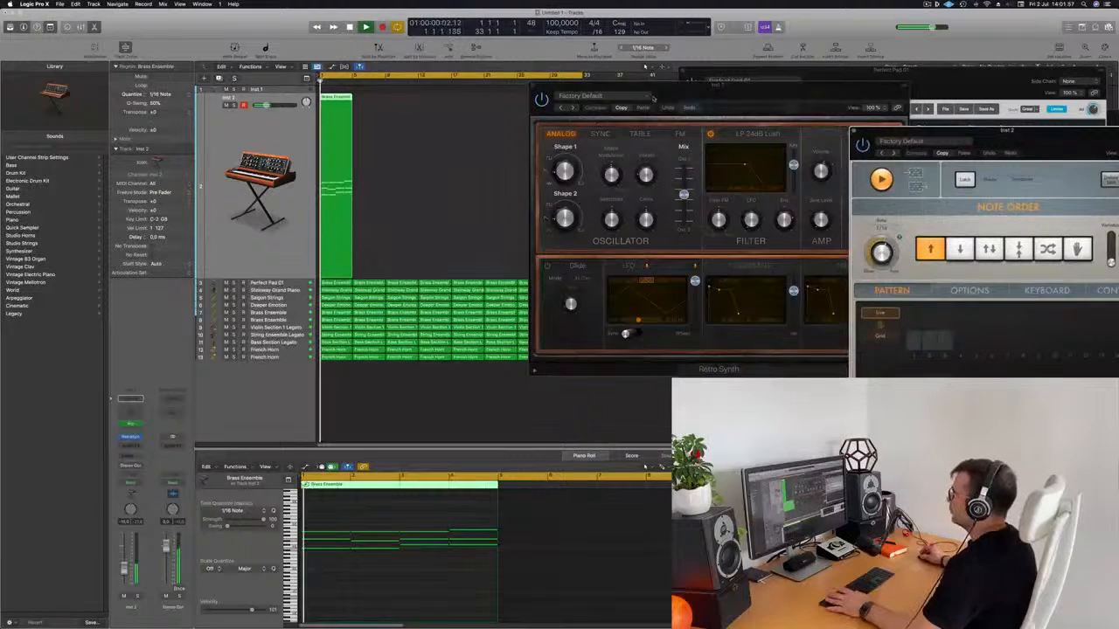
pyautogui.moveTo(653, 97); pyautogui.dragTo(551, 102)
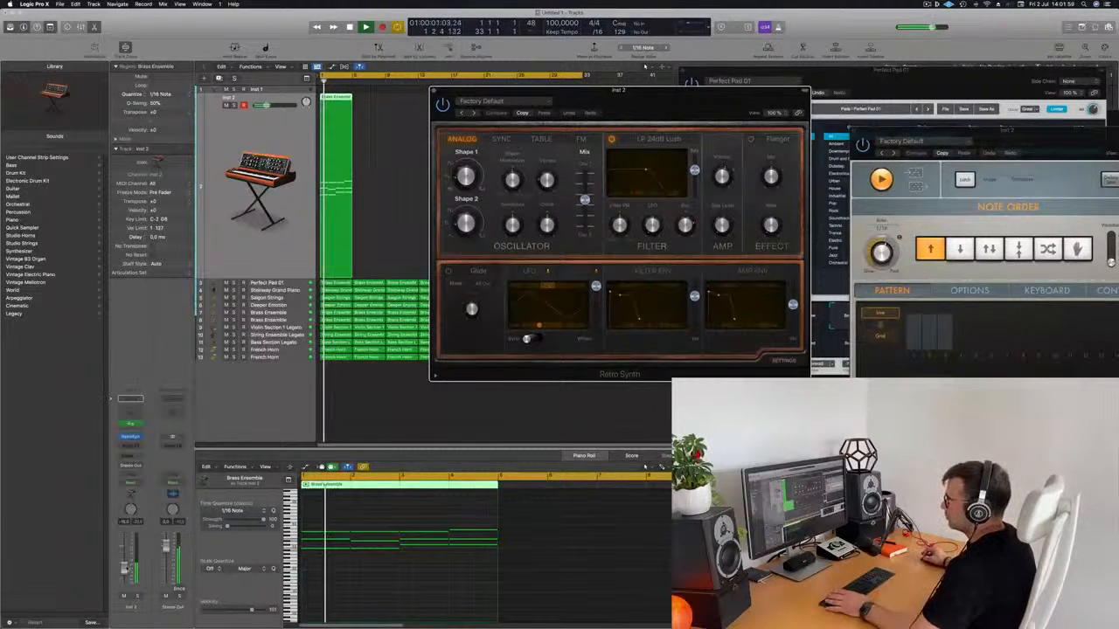
# Step: Lower Retro Synth's filter cutoff and raise the Inst 2 volume slightly during playback
pyautogui.moveTo(129, 568); pyautogui.dragTo(128, 564)
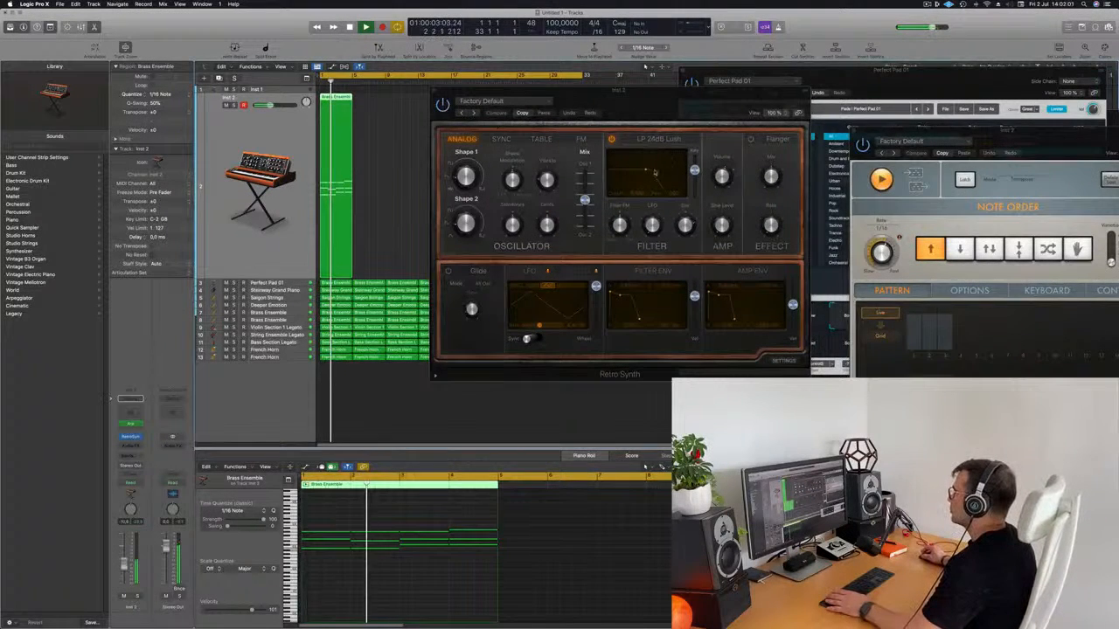
pyautogui.moveTo(646, 170); pyautogui.dragTo(637, 167)
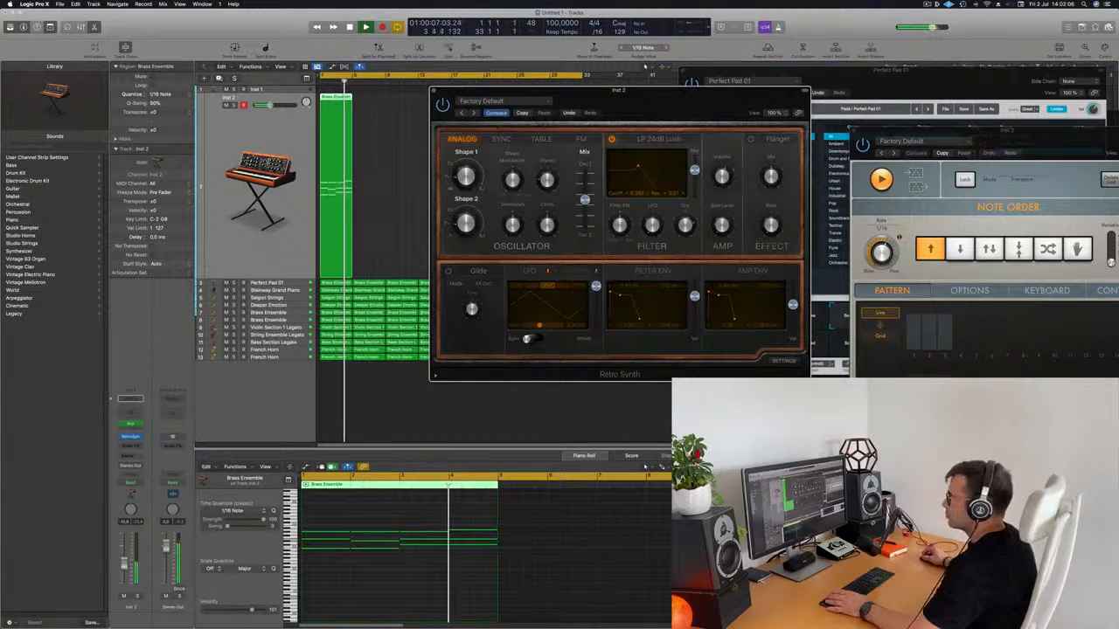
pyautogui.click(637, 167)
pyautogui.moveTo(126, 564); pyautogui.dragTo(125, 558)
# Step: Repeat the Inst 2 region seven times to fill the track up to bar 33
pyautogui.moveTo(429, 121); pyautogui.dragTo(346, 166)
pyautogui.press('super+r')
pyautogui.press('super+r')
pyautogui.press('super+r')
pyautogui.press('super+r')
pyautogui.moveTo(592, 116); pyautogui.dragTo(510, 109)
pyautogui.press('super+r')
pyautogui.press('super+r')
pyautogui.press('super+r')
# Step: Replay the repeated arpeggio from the start and fine-tune Retro Synth's filter cutoff
pyautogui.press('space')
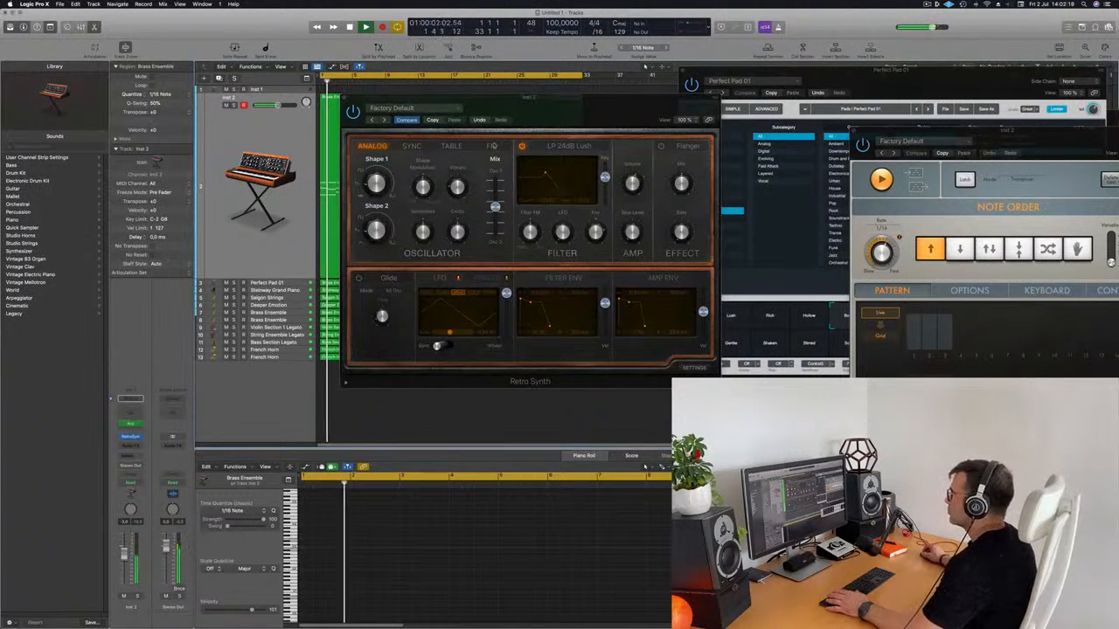
pyautogui.click(542, 173)
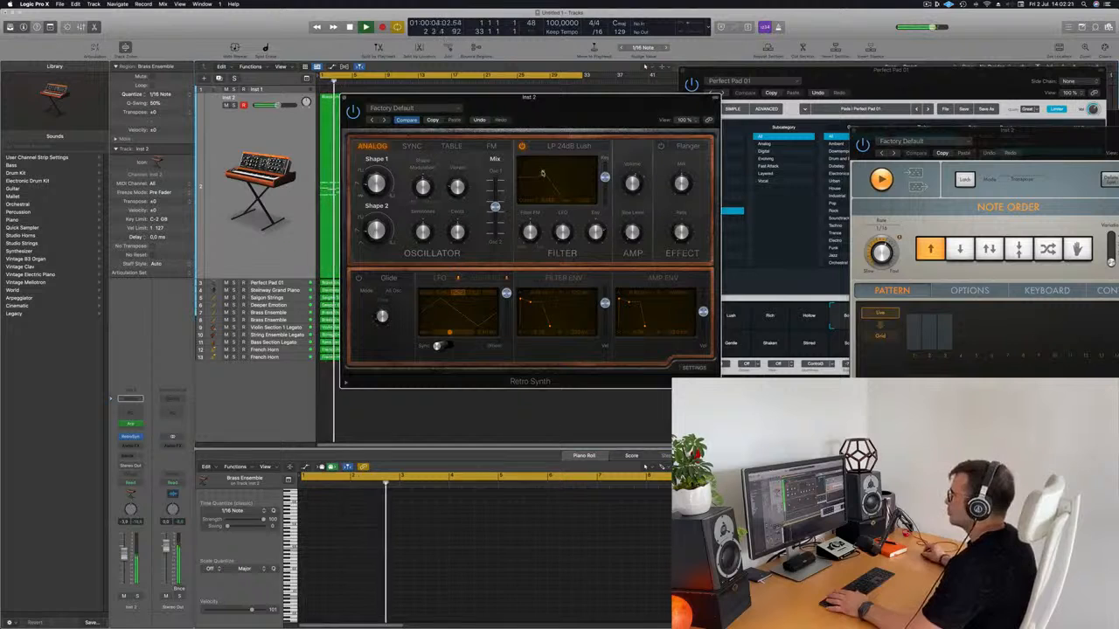
pyautogui.press('space')
pyautogui.press('space')
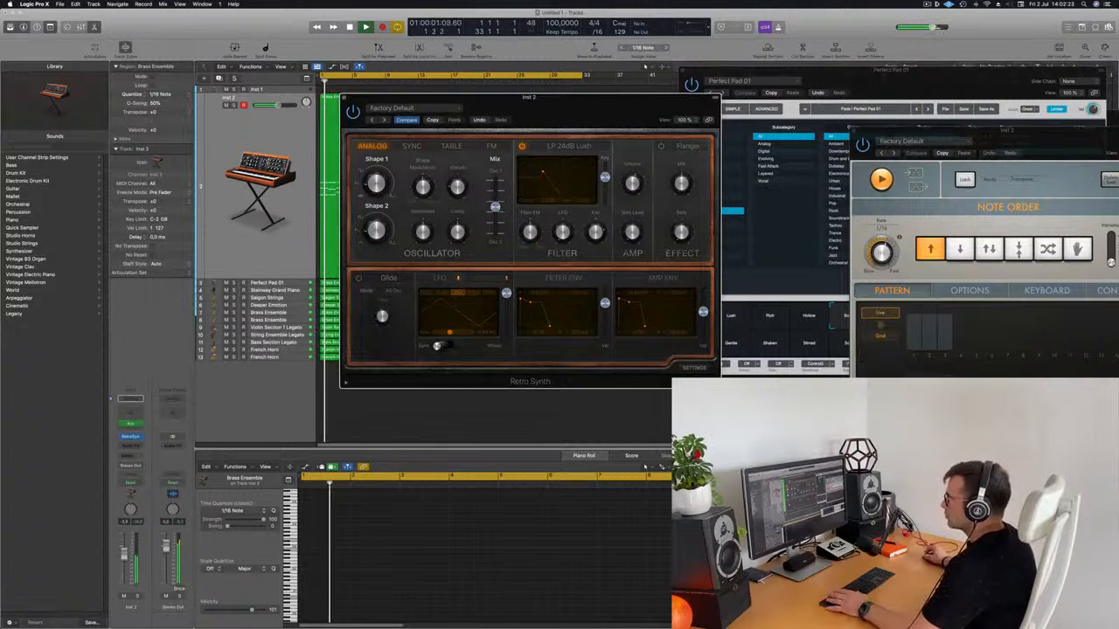
# Step: Add sends to Bus 2 (Aux 2) and Bus 1 (Aux 1) on the Inst 2 track and close the Retro Synth window
pyautogui.click(127, 457)
pyautogui.click(126, 456)
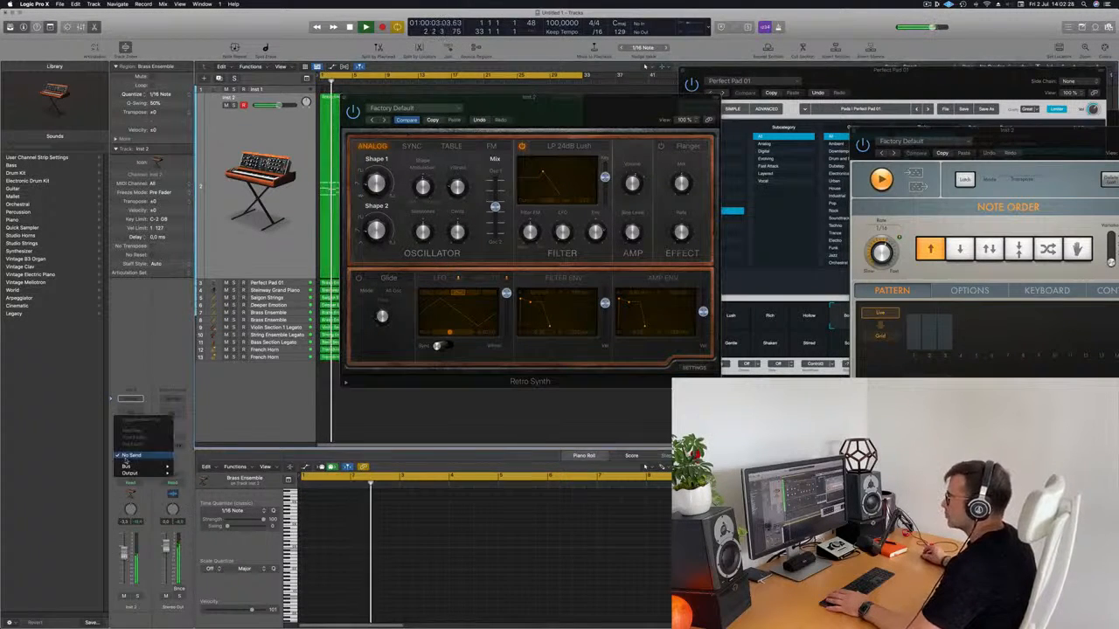
pyautogui.moveTo(128, 466)
pyautogui.click(223, 372)
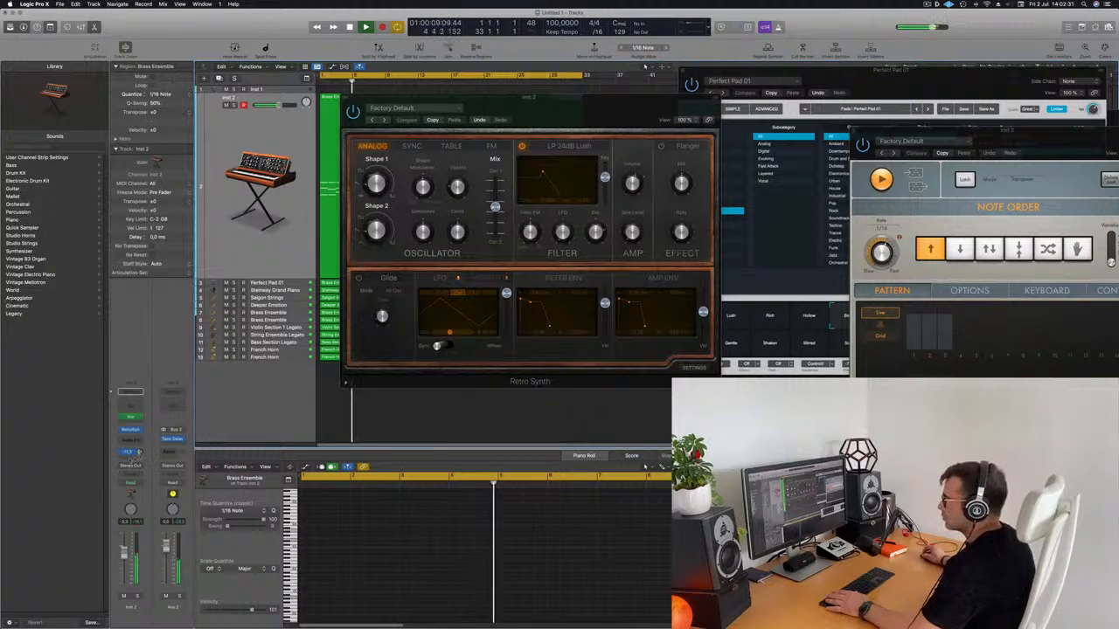
pyautogui.click(126, 452)
pyautogui.moveTo(129, 468)
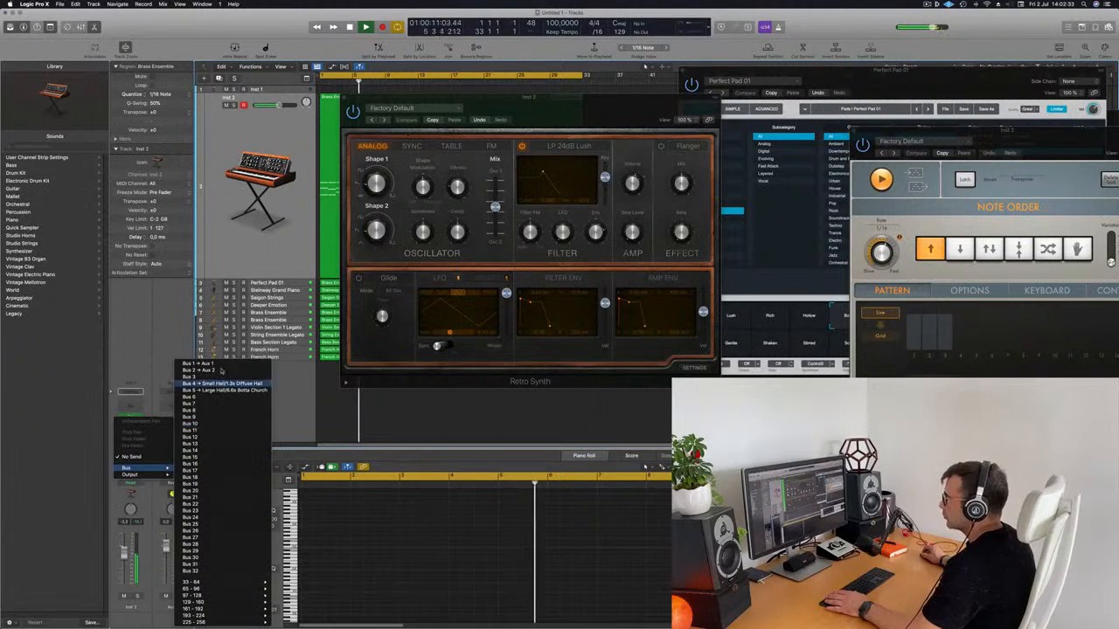
pyautogui.click(224, 366)
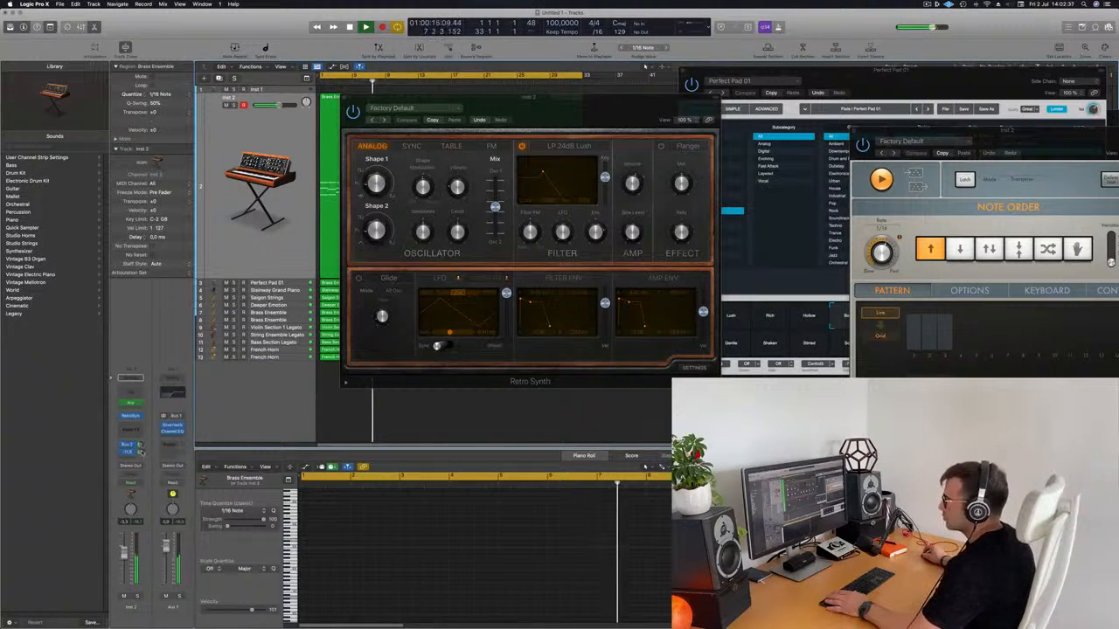
pyautogui.moveTo(555, 120); pyautogui.dragTo(683, 181)
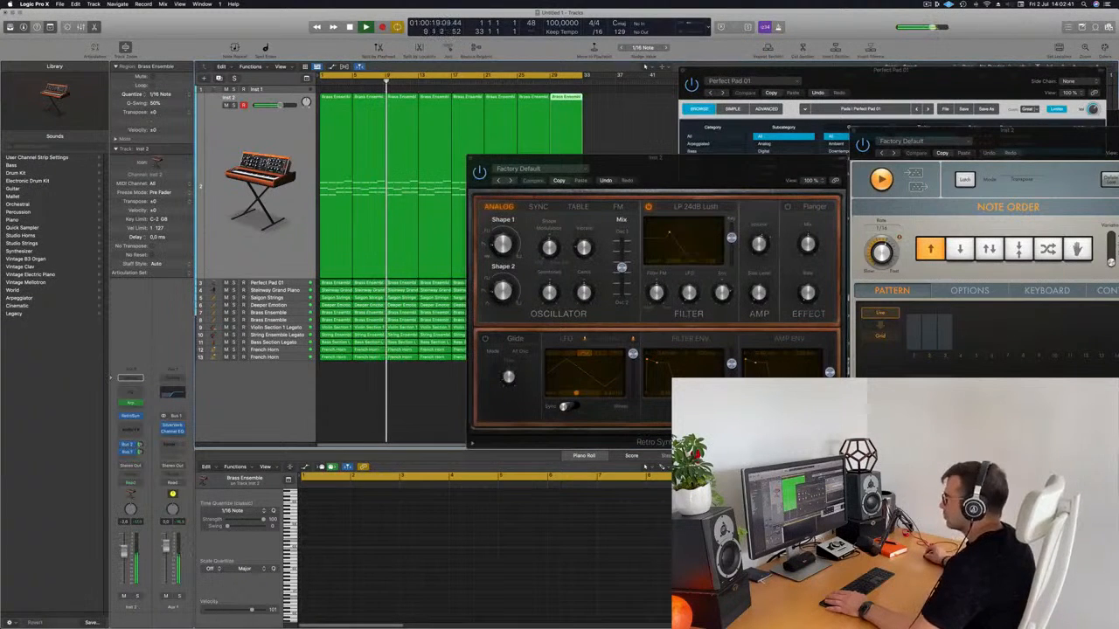
pyautogui.moveTo(672, 170); pyautogui.dragTo(671, 177)
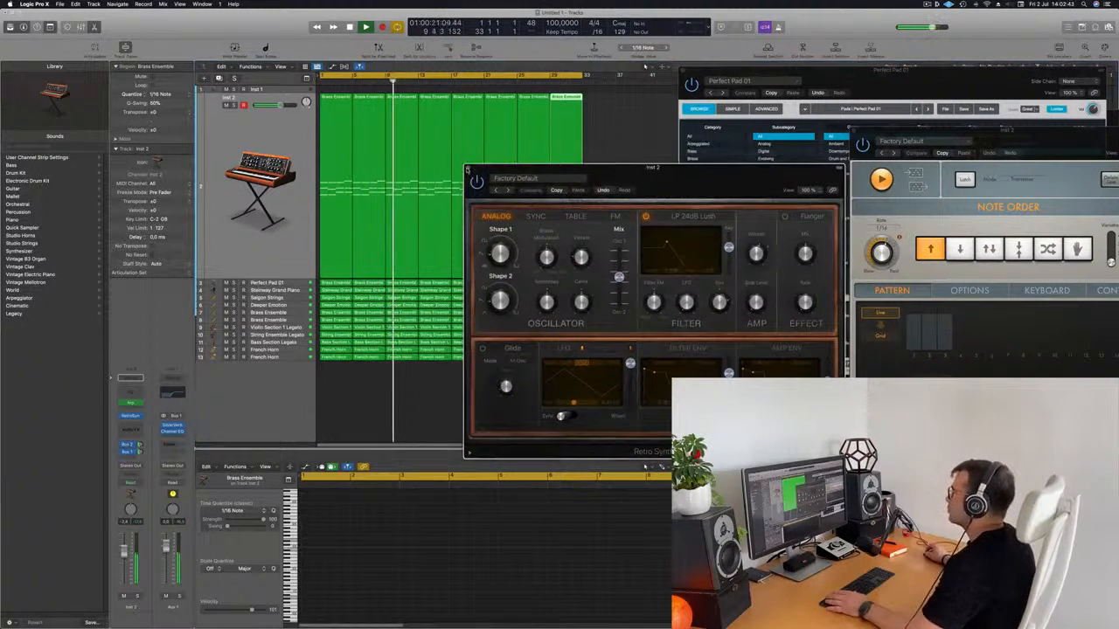
pyautogui.click(471, 164)
# Step: Delete the empty Inst 1 track from the project
pyautogui.click(267, 137)
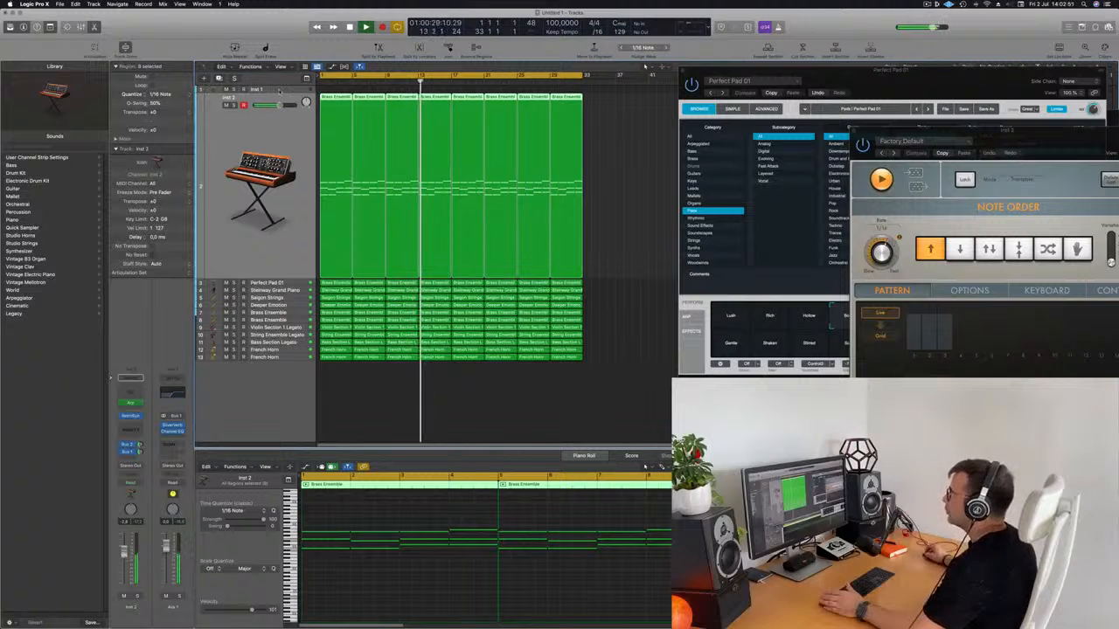
pyautogui.press('Delete')
pyautogui.press('super+z')
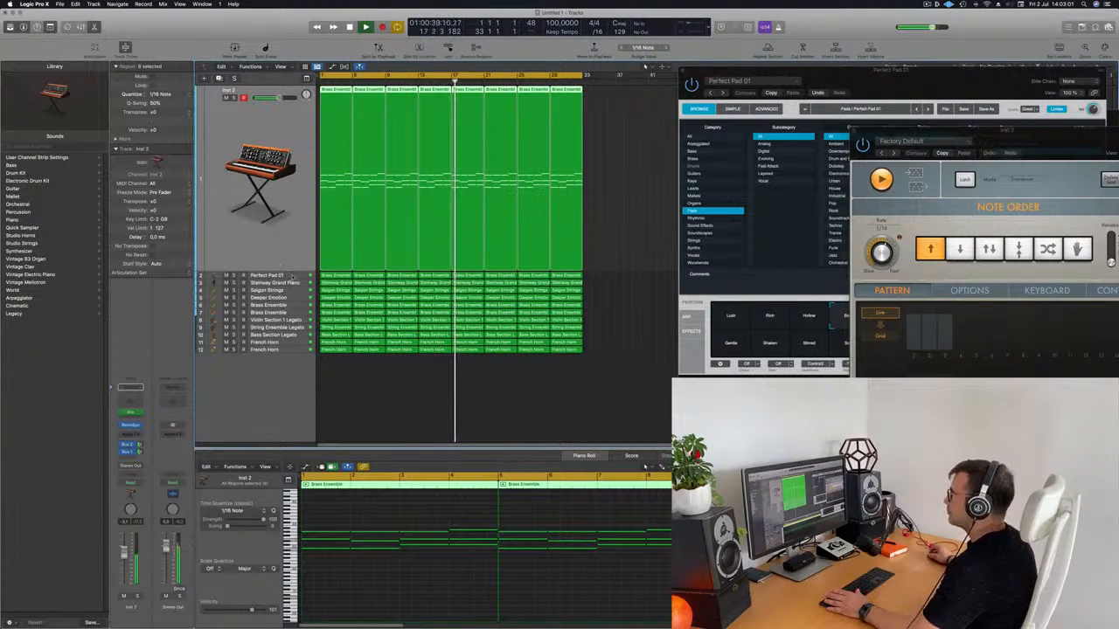
# Step: Play the mix from the start with the Steinway Grand Piano track muted and unmuted to compare
pyautogui.click(278, 282)
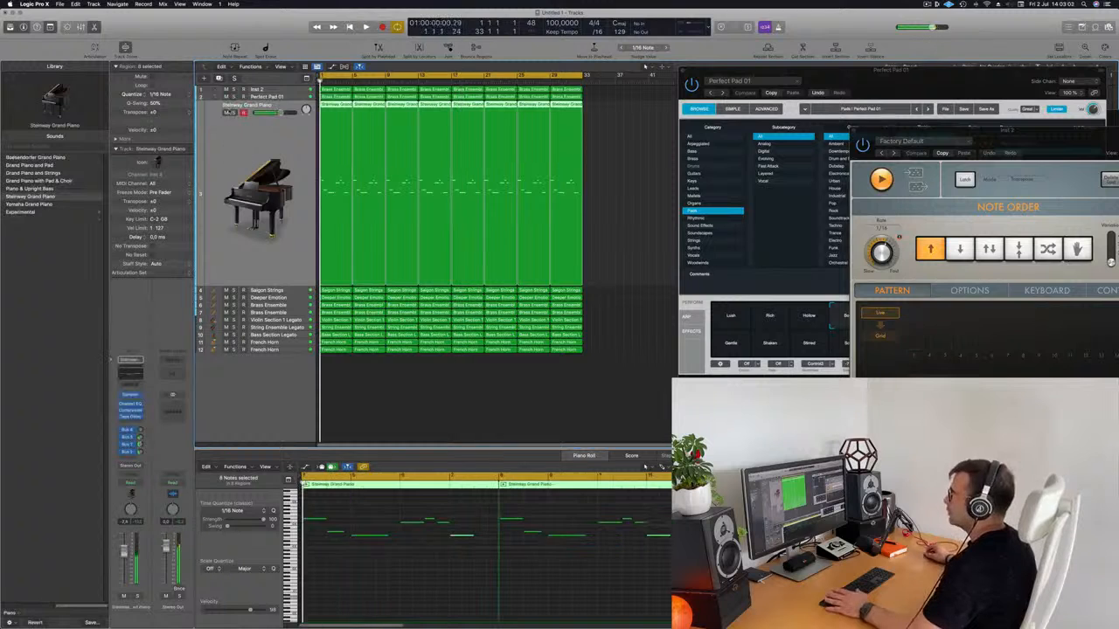
pyautogui.press('space')
pyautogui.click(228, 113)
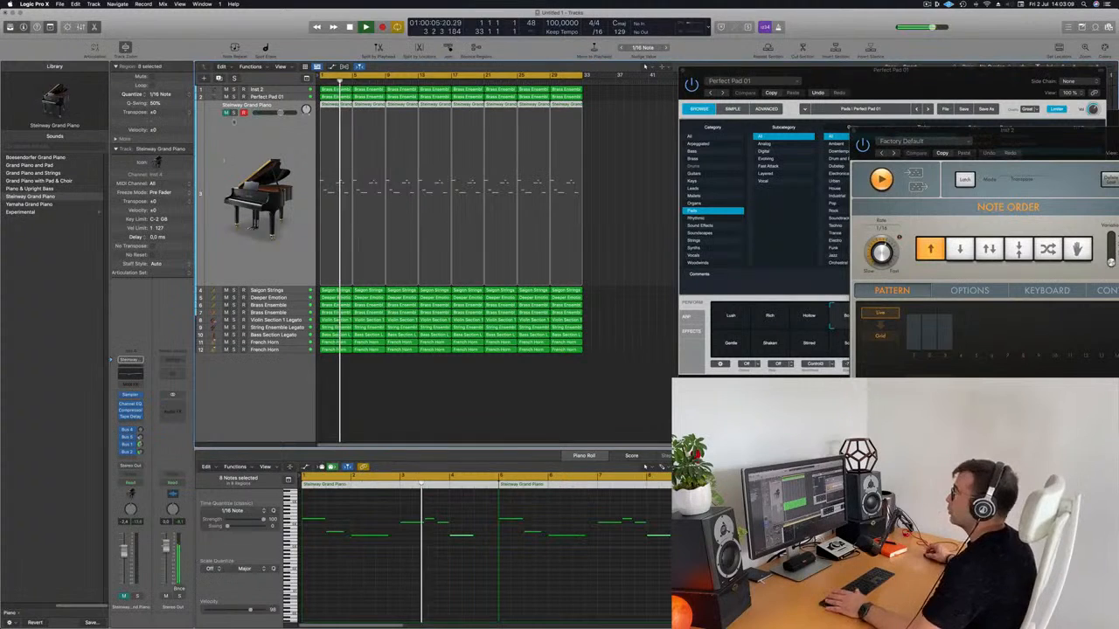
pyautogui.press('space')
pyautogui.press('space')
pyautogui.click(227, 113)
pyautogui.press('space')
pyautogui.press('space')
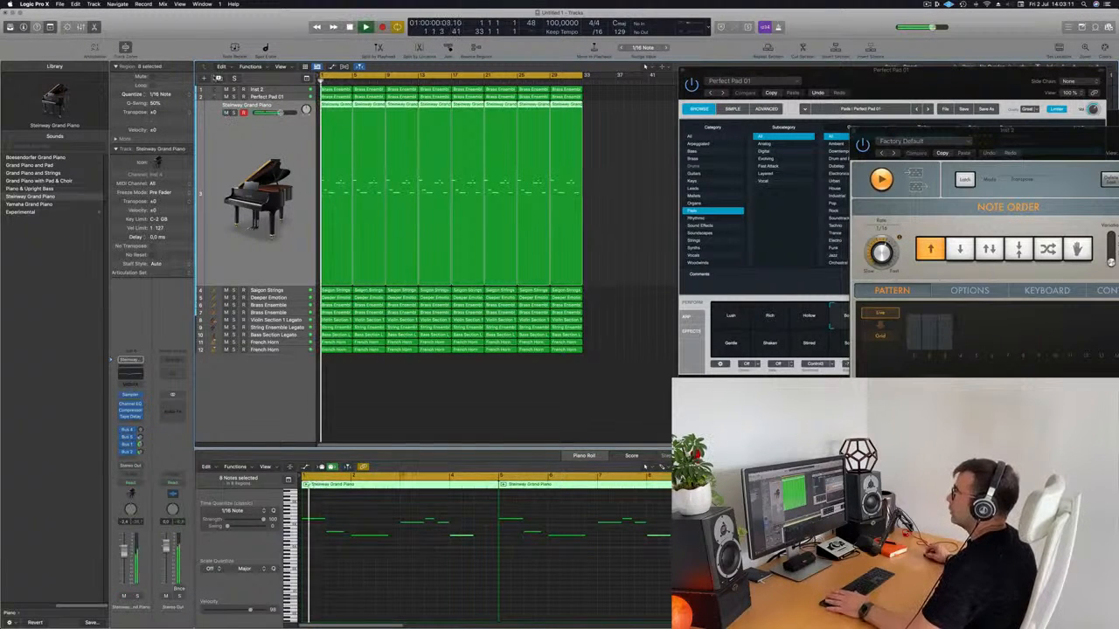
# Step: Duplicate the Steinway Grand Piano track, copy all its regions onto the duplicate, mute the original and play the result
pyautogui.click(216, 78)
pyautogui.press('space')
pyautogui.press('space')
pyautogui.moveTo(349, 161); pyautogui.dragTo(638, 100)
pyautogui.click(335, 137)
pyautogui.moveTo(333, 135); pyautogui.dragTo(642, 101)
pyautogui.press('space')
pyautogui.moveTo(338, 104)
pyautogui.mouseDown()
pyautogui.moveTo(341, 133)
pyautogui.moveTo(338, 105)
pyautogui.mouseUp()
pyautogui.click(219, 154)
pyautogui.press('space')
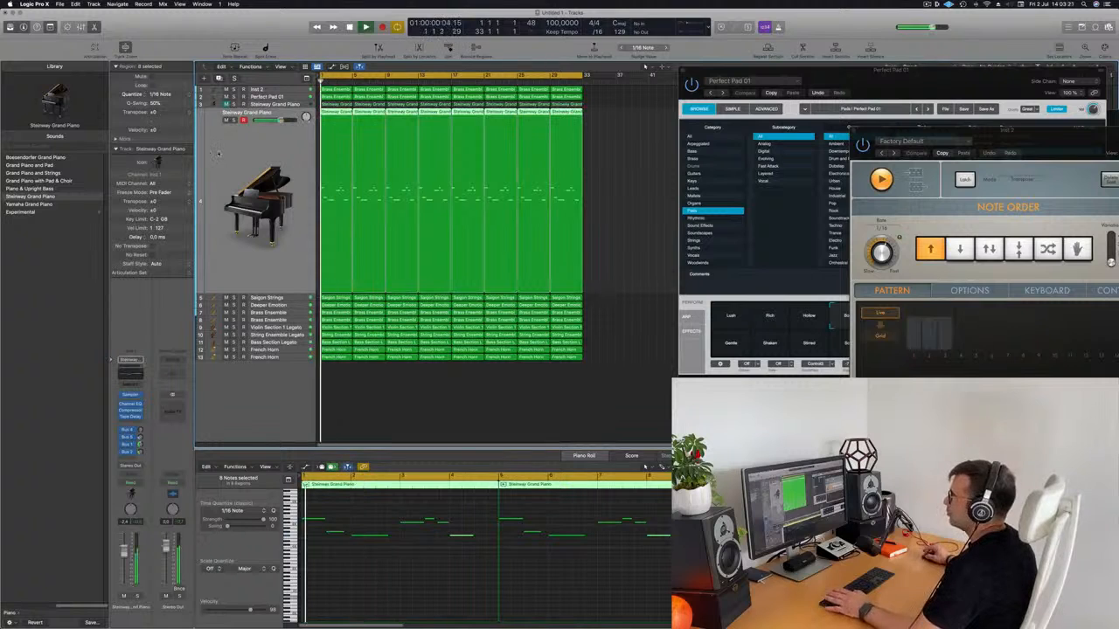
pyautogui.press('space')
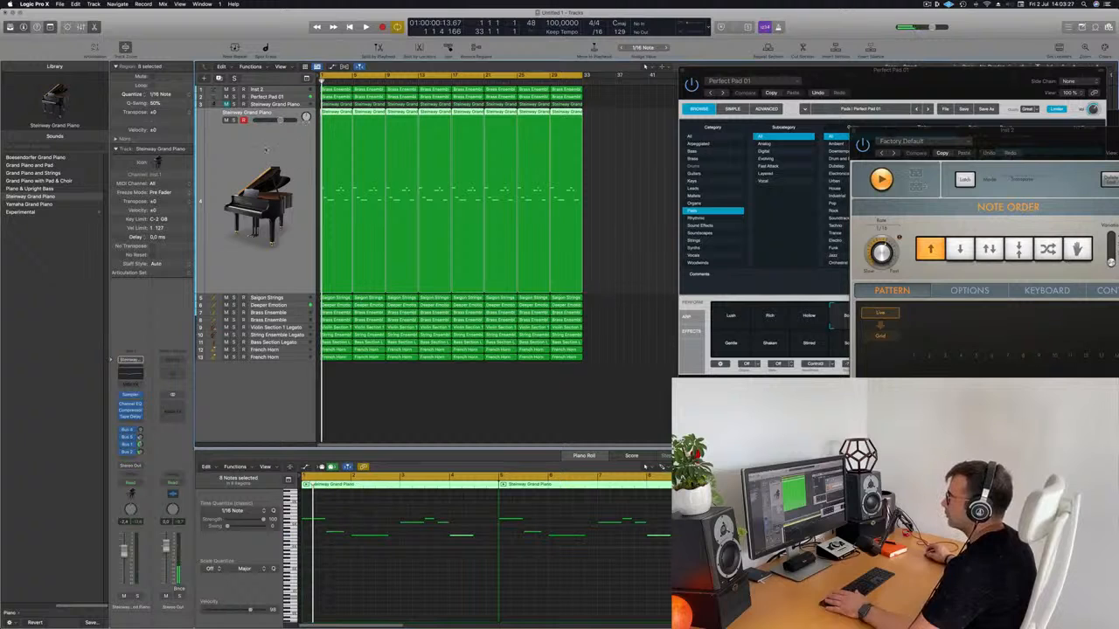
# Step: Load the 16mm Dream Sequence preset from the Plucked synthesizer sounds on the duplicated piano track and audition it
pyautogui.moveTo(66, 605); pyautogui.dragTo(11, 607)
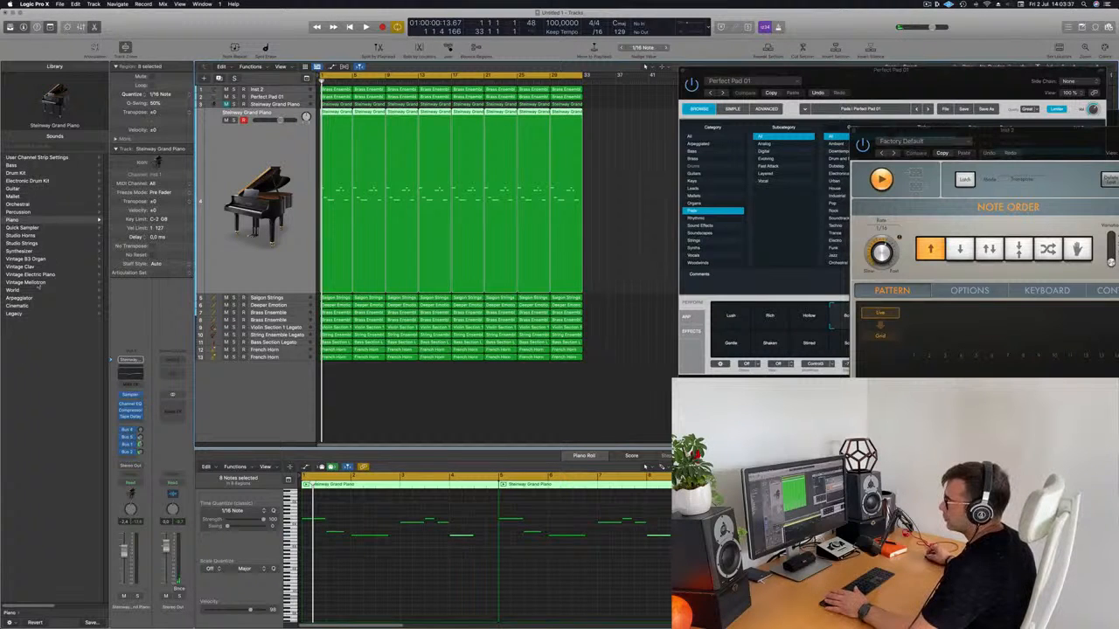
pyautogui.click(24, 252)
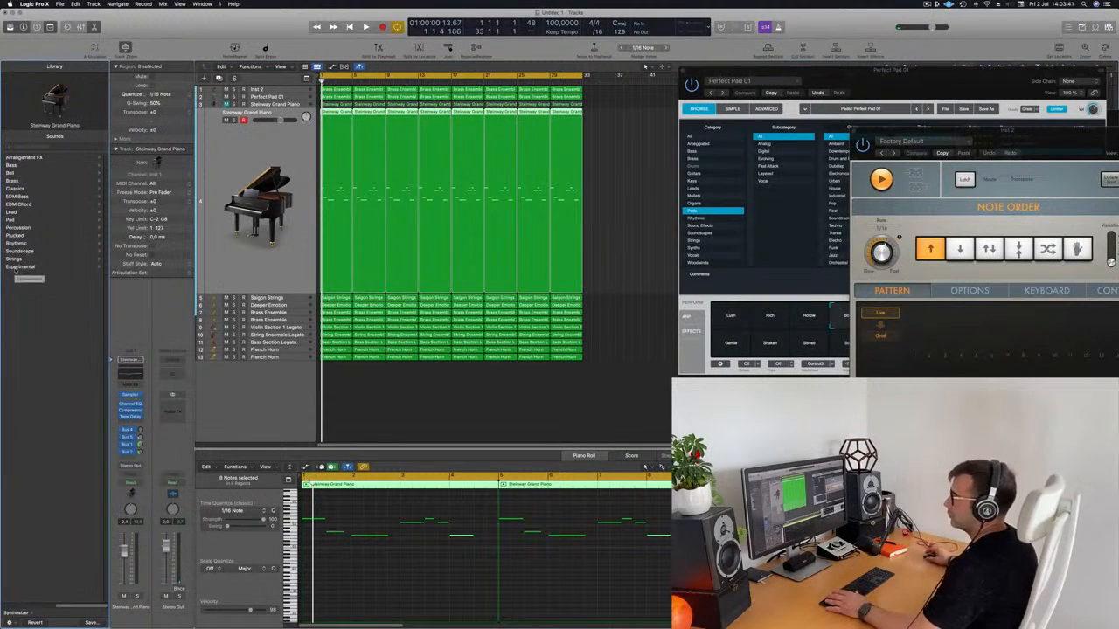
pyautogui.click(27, 235)
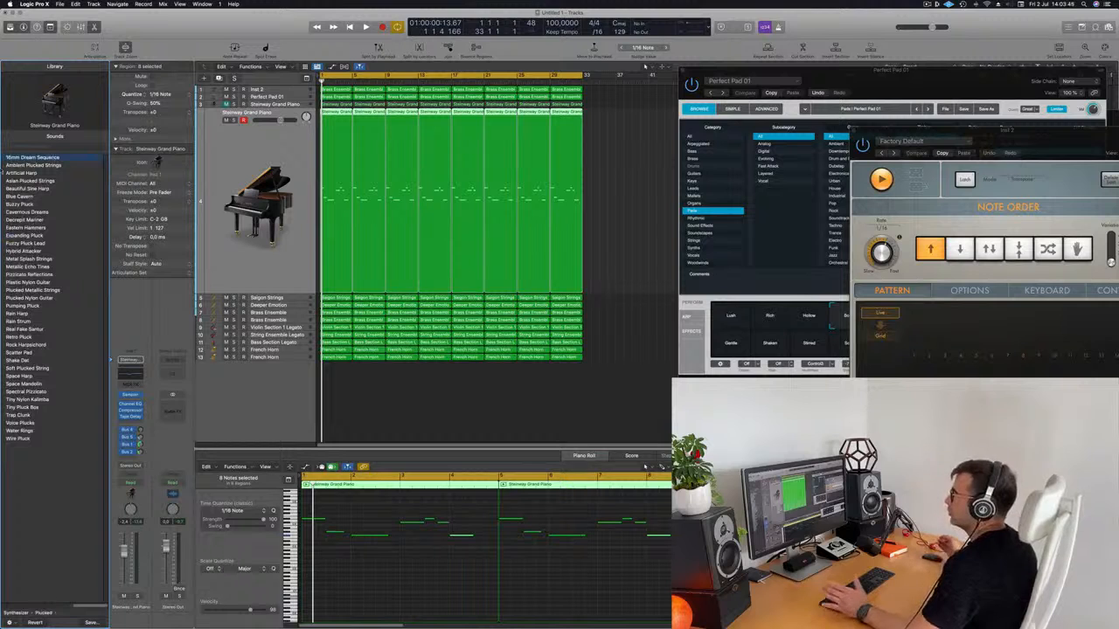
pyautogui.click(289, 150)
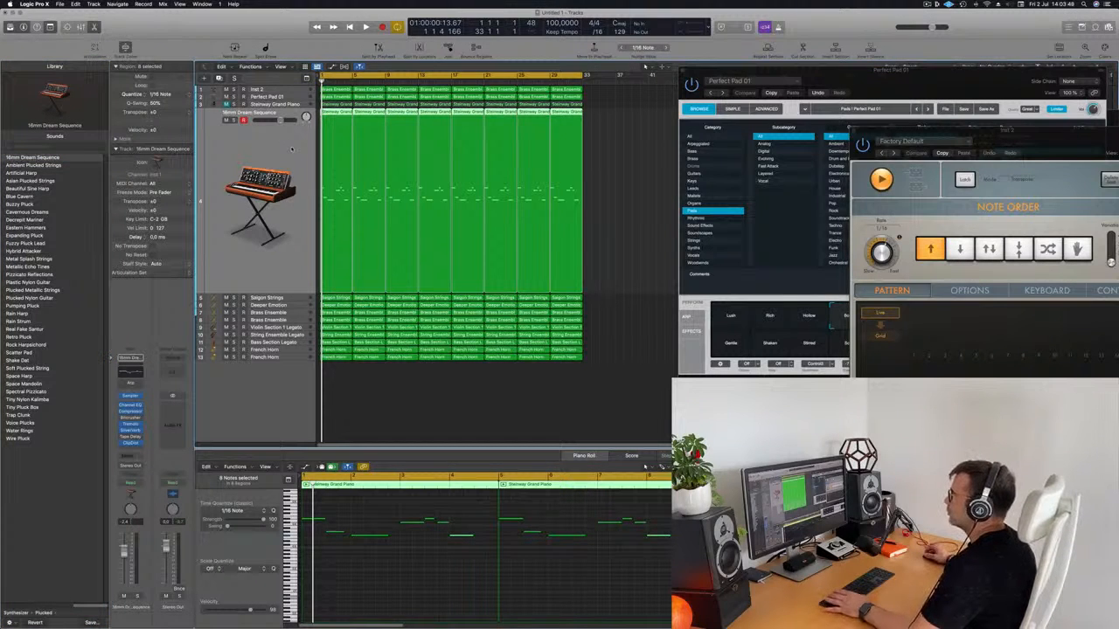
pyautogui.press('space')
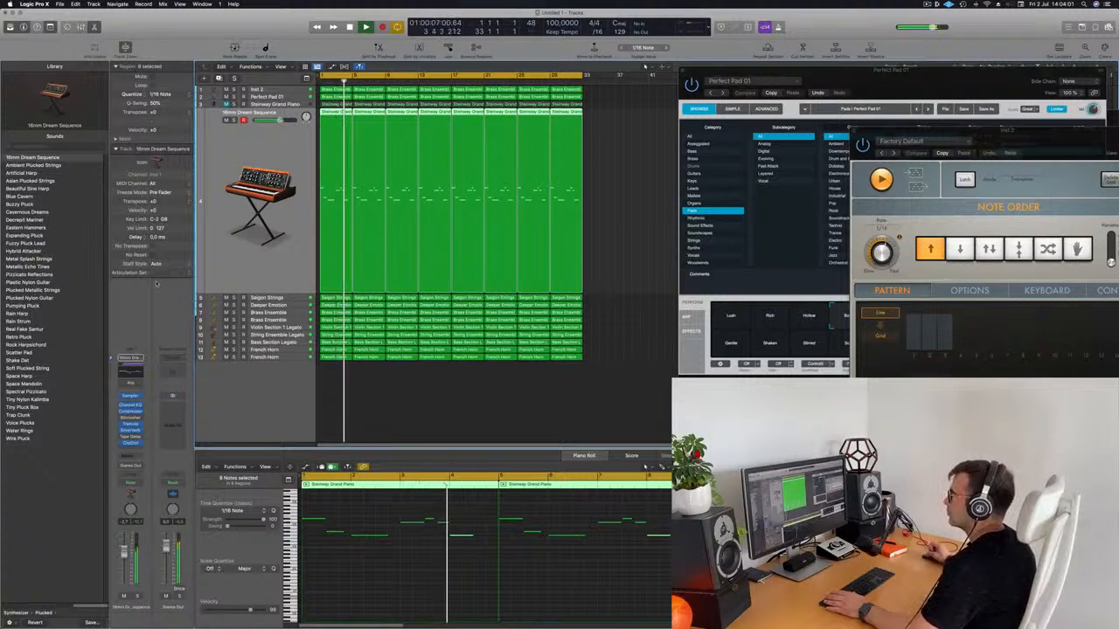
pyautogui.press('space')
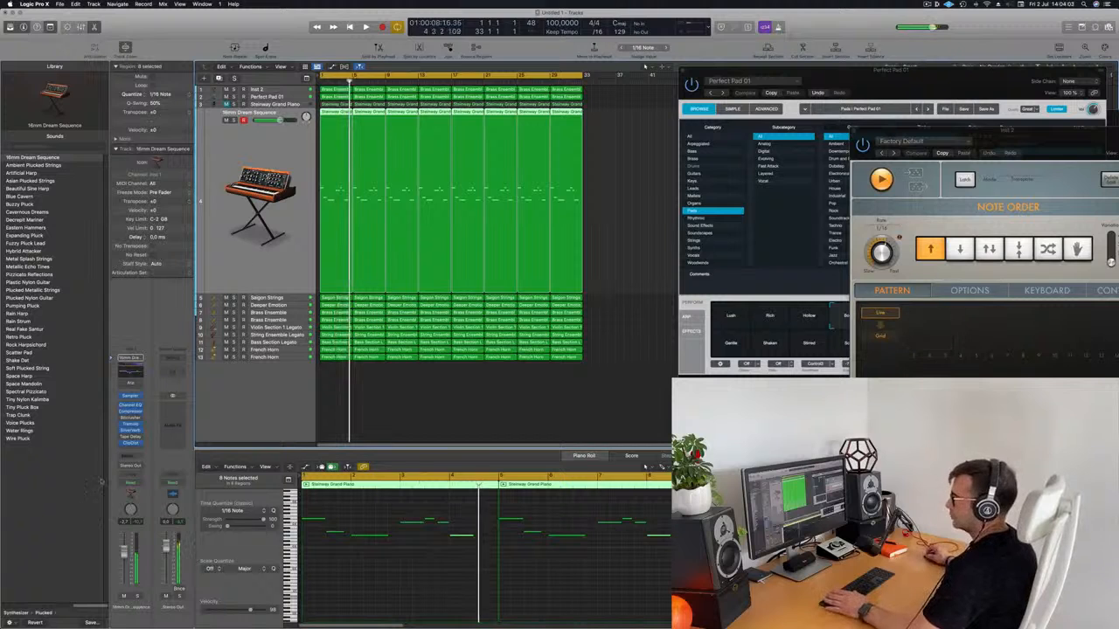
# Step: Add sends to Bus 1 and Bus 2 on the 16mm Dream Sequence track while playing back the arrangement
pyautogui.click(128, 456)
pyautogui.moveTo(128, 467)
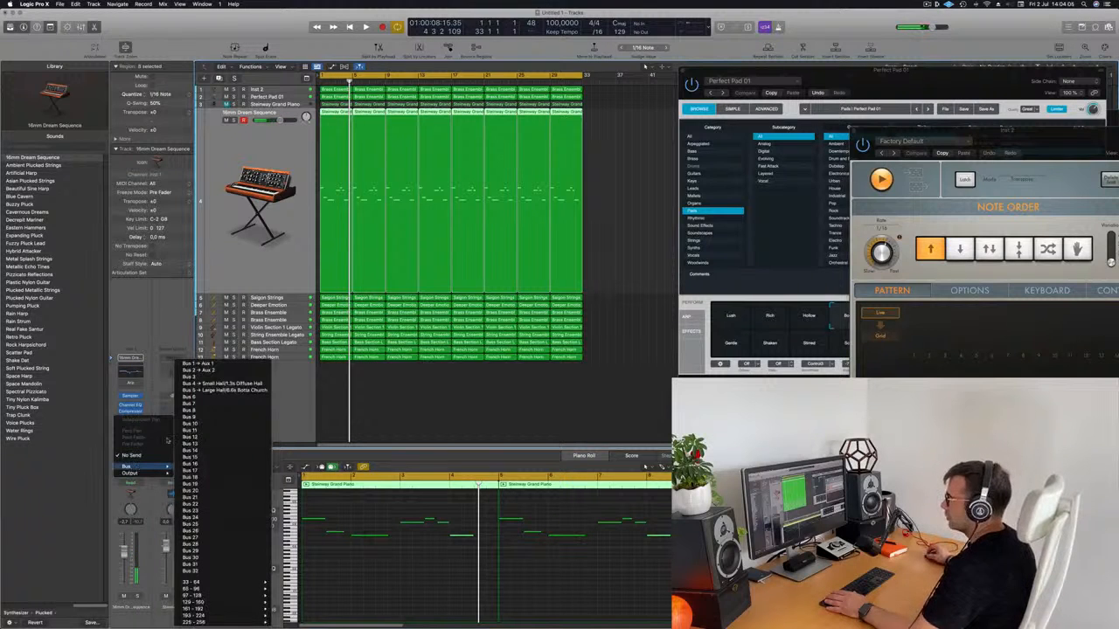
pyautogui.click(188, 363)
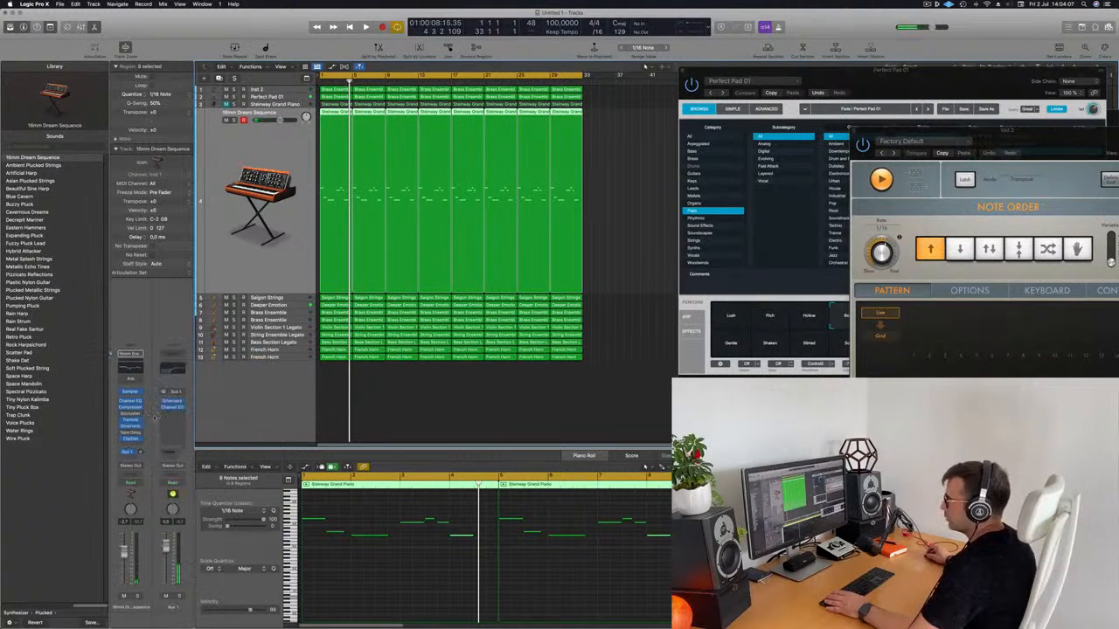
pyautogui.press('space')
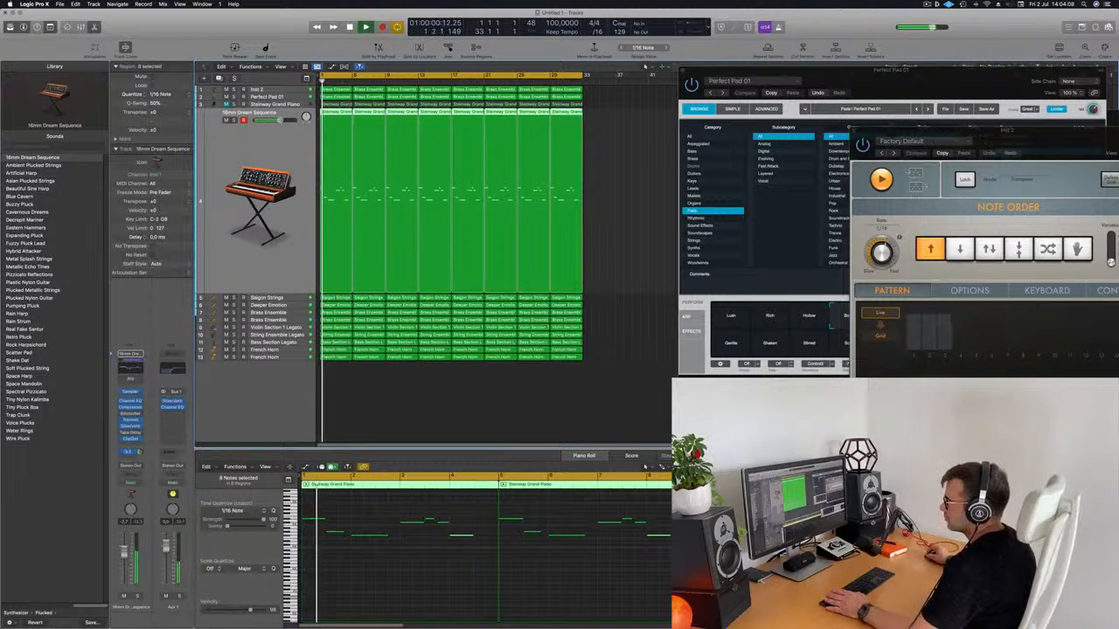
pyautogui.click(131, 452)
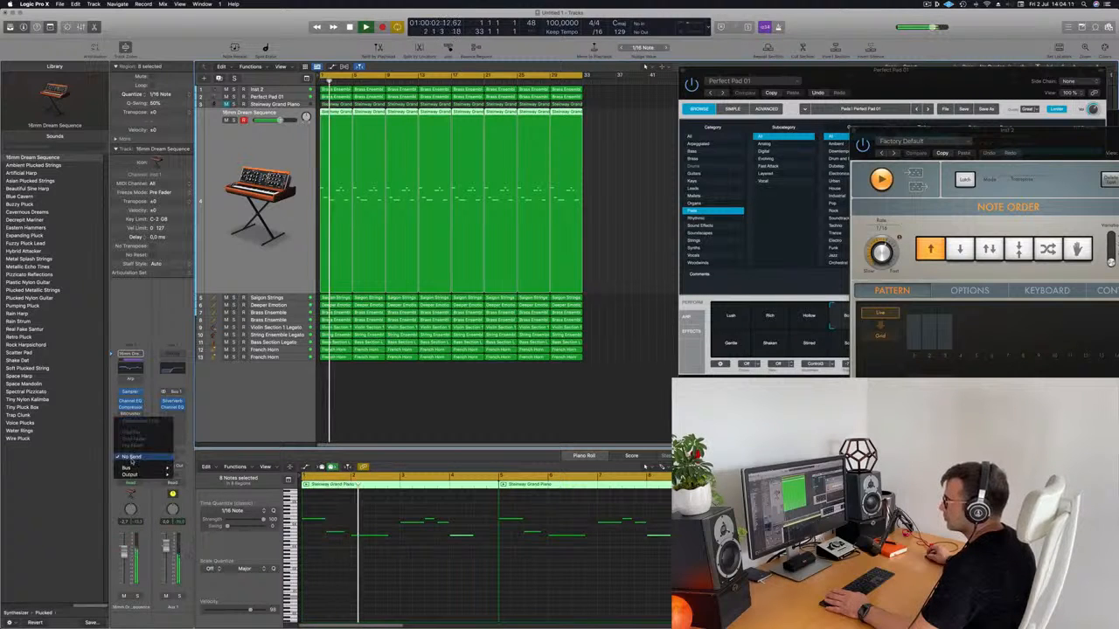
pyautogui.moveTo(131, 470)
pyautogui.click(209, 385)
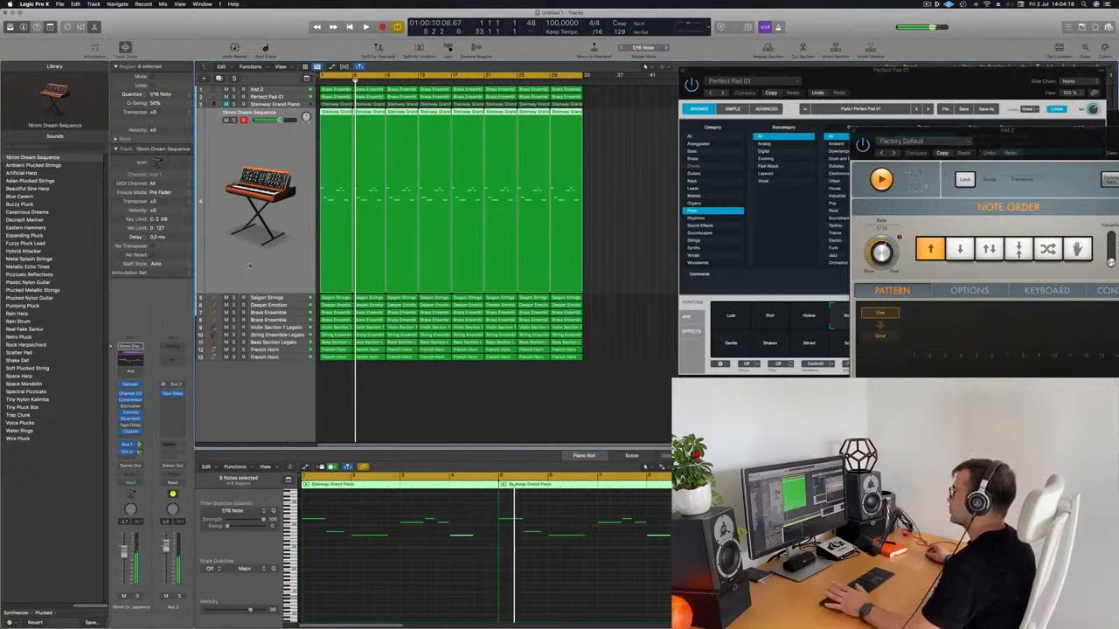
# Step: Play from the start with the 16mm Dream Sequence track soloed and unsoloed to judge its sound with the added sends
pyautogui.press('Return')
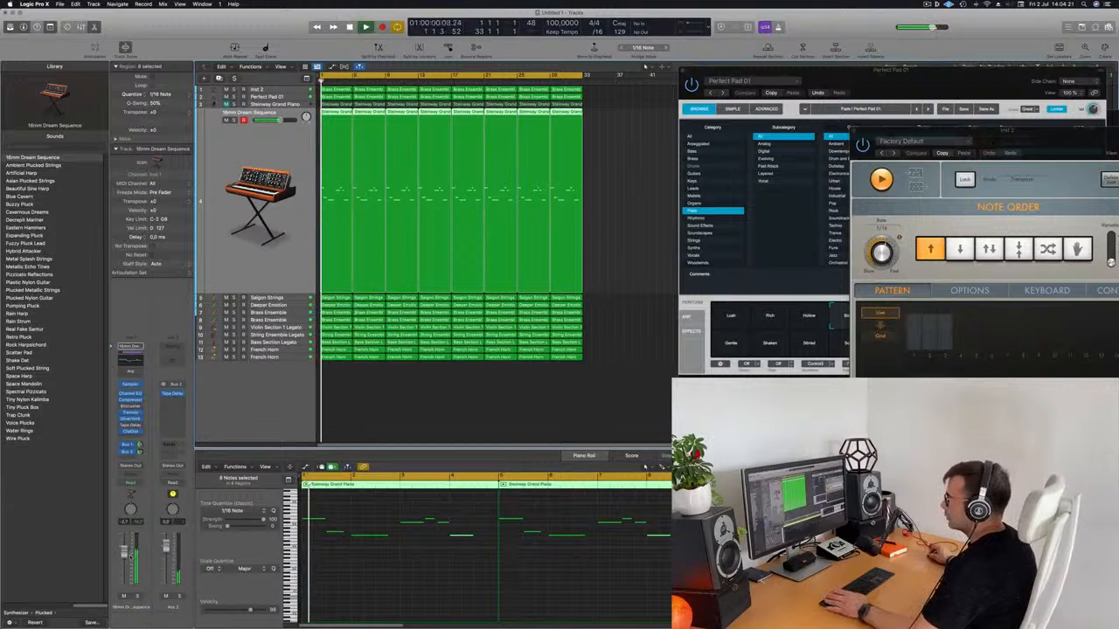
pyautogui.press('s')
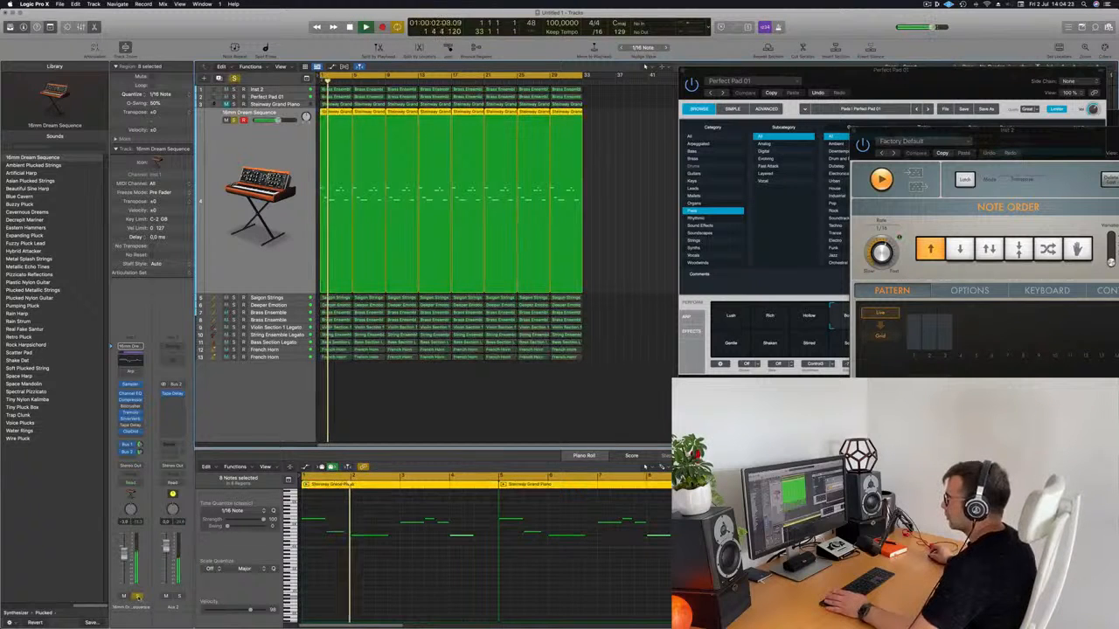
pyautogui.press('s')
pyautogui.press('Return')
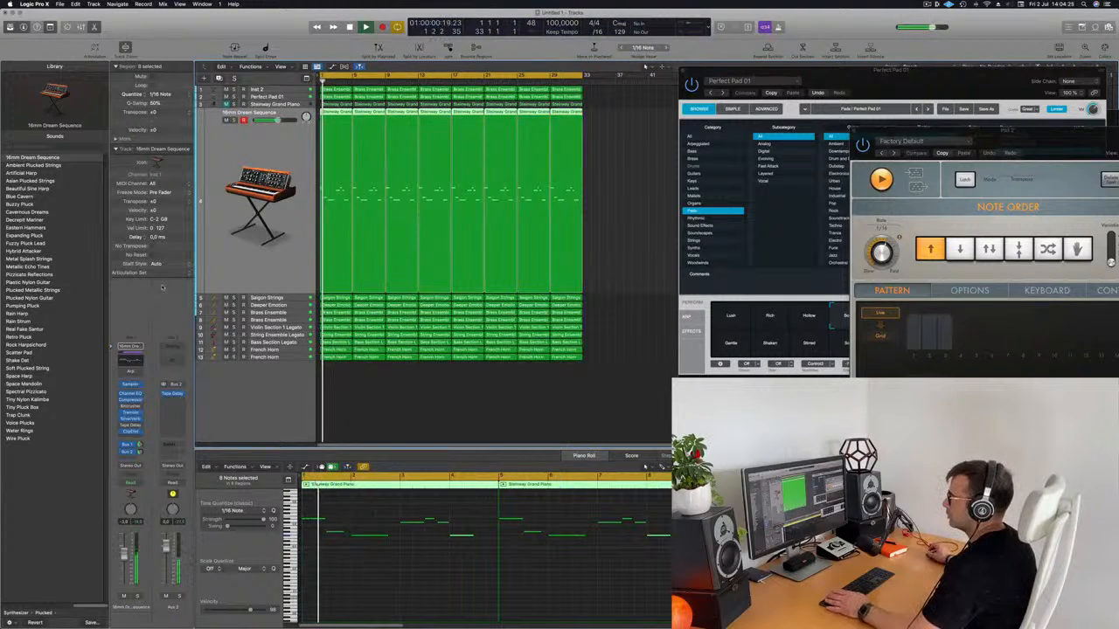
# Step: Try other plucked presets such as Artificial Harp on the duplicated piano track during playback from the start
pyautogui.click(35, 168)
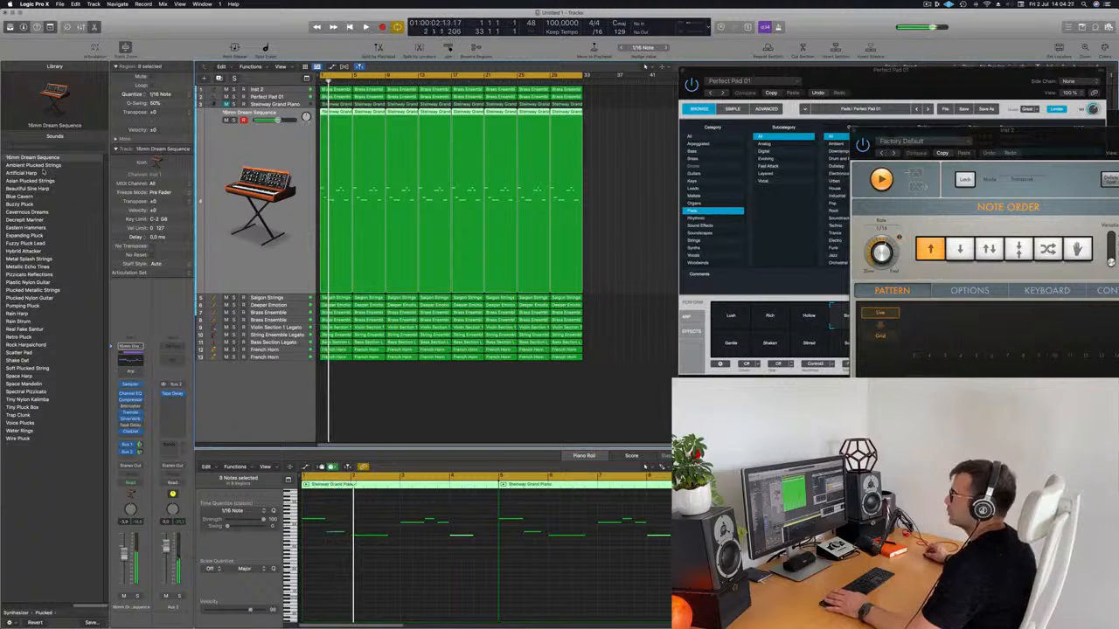
pyautogui.press('Return')
pyautogui.press('space')
pyautogui.click(22, 173)
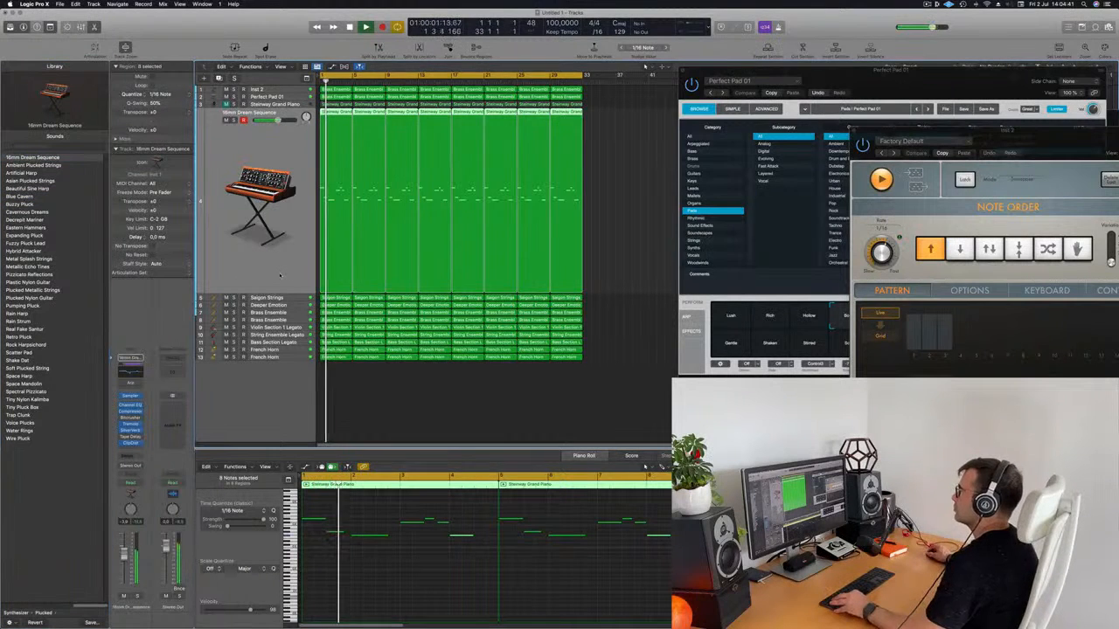
# Step: Unmute the Steinway Grand Piano track, play it from the start together with the plucked synth, and select the 16mm Dream Sequence track
pyautogui.scroll(-3, 453, 423)
pyautogui.hscroll(3, 453, 415)
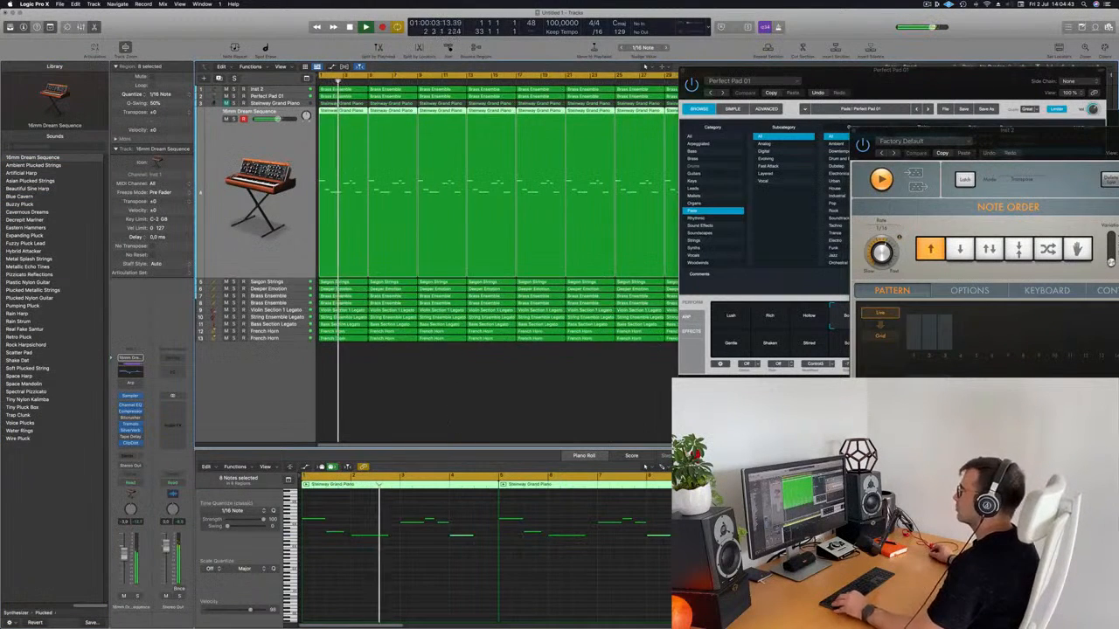
pyautogui.hscroll(-1, 452, 408)
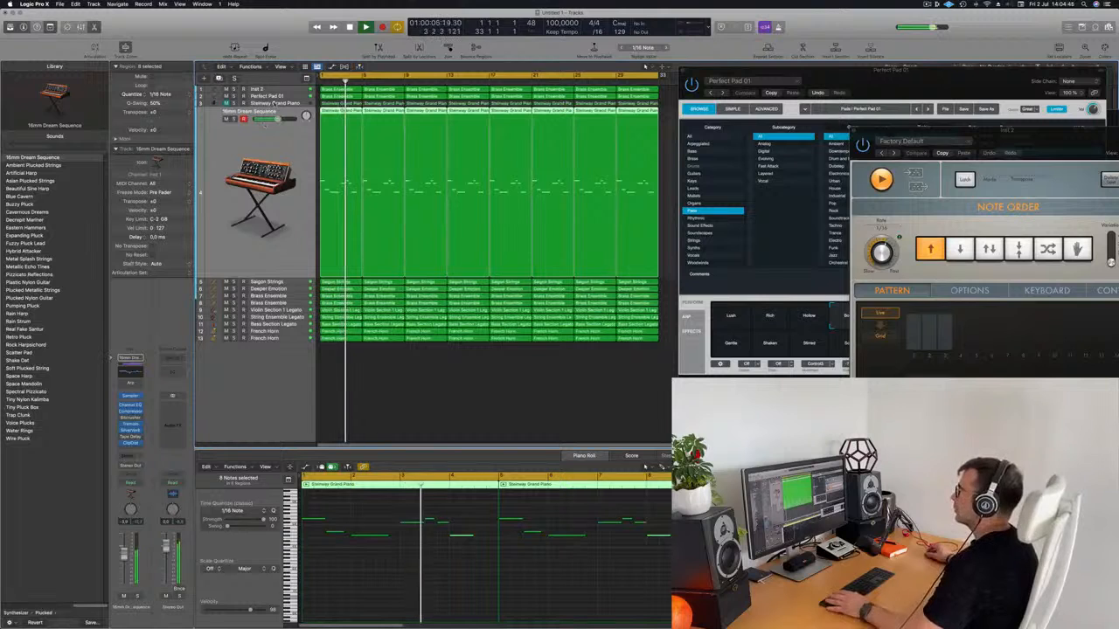
pyautogui.press('Up')
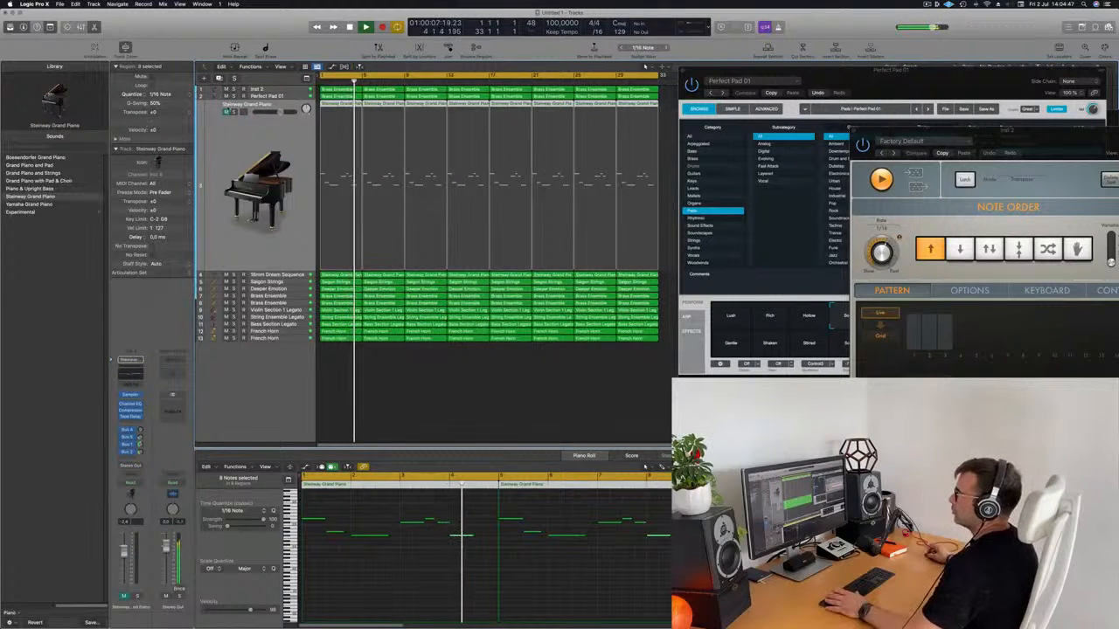
pyautogui.click(228, 108)
pyautogui.press('Return')
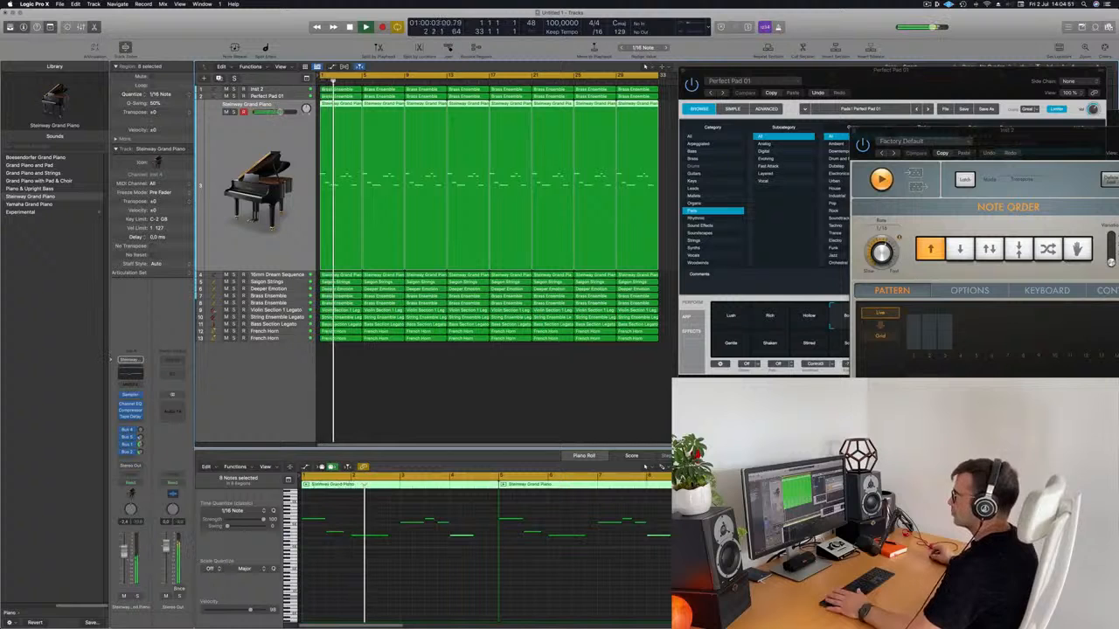
pyautogui.click(294, 274)
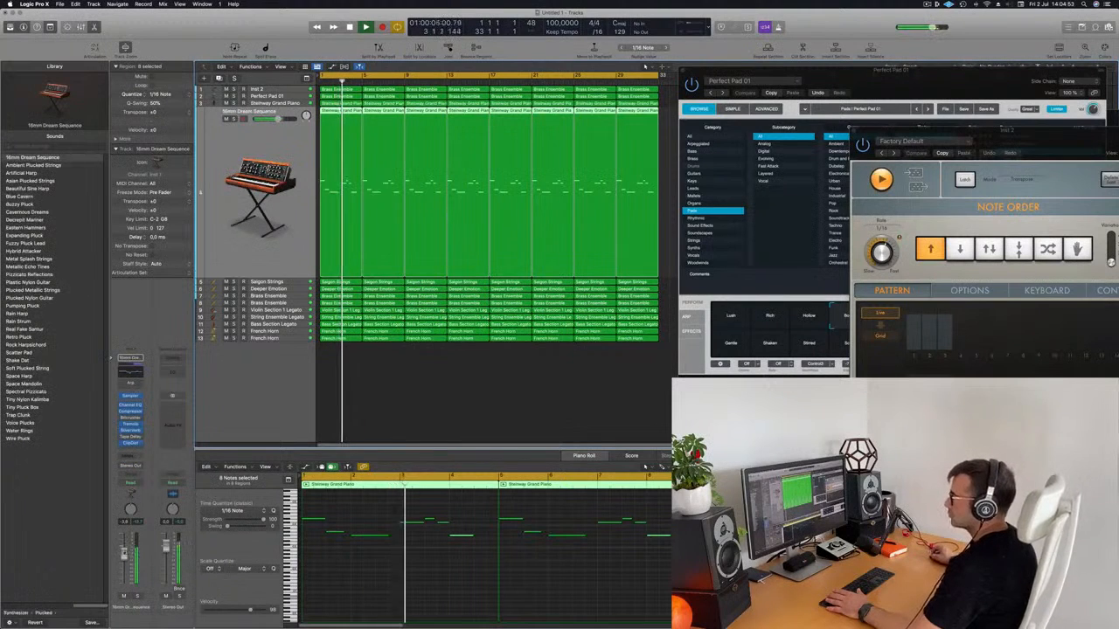